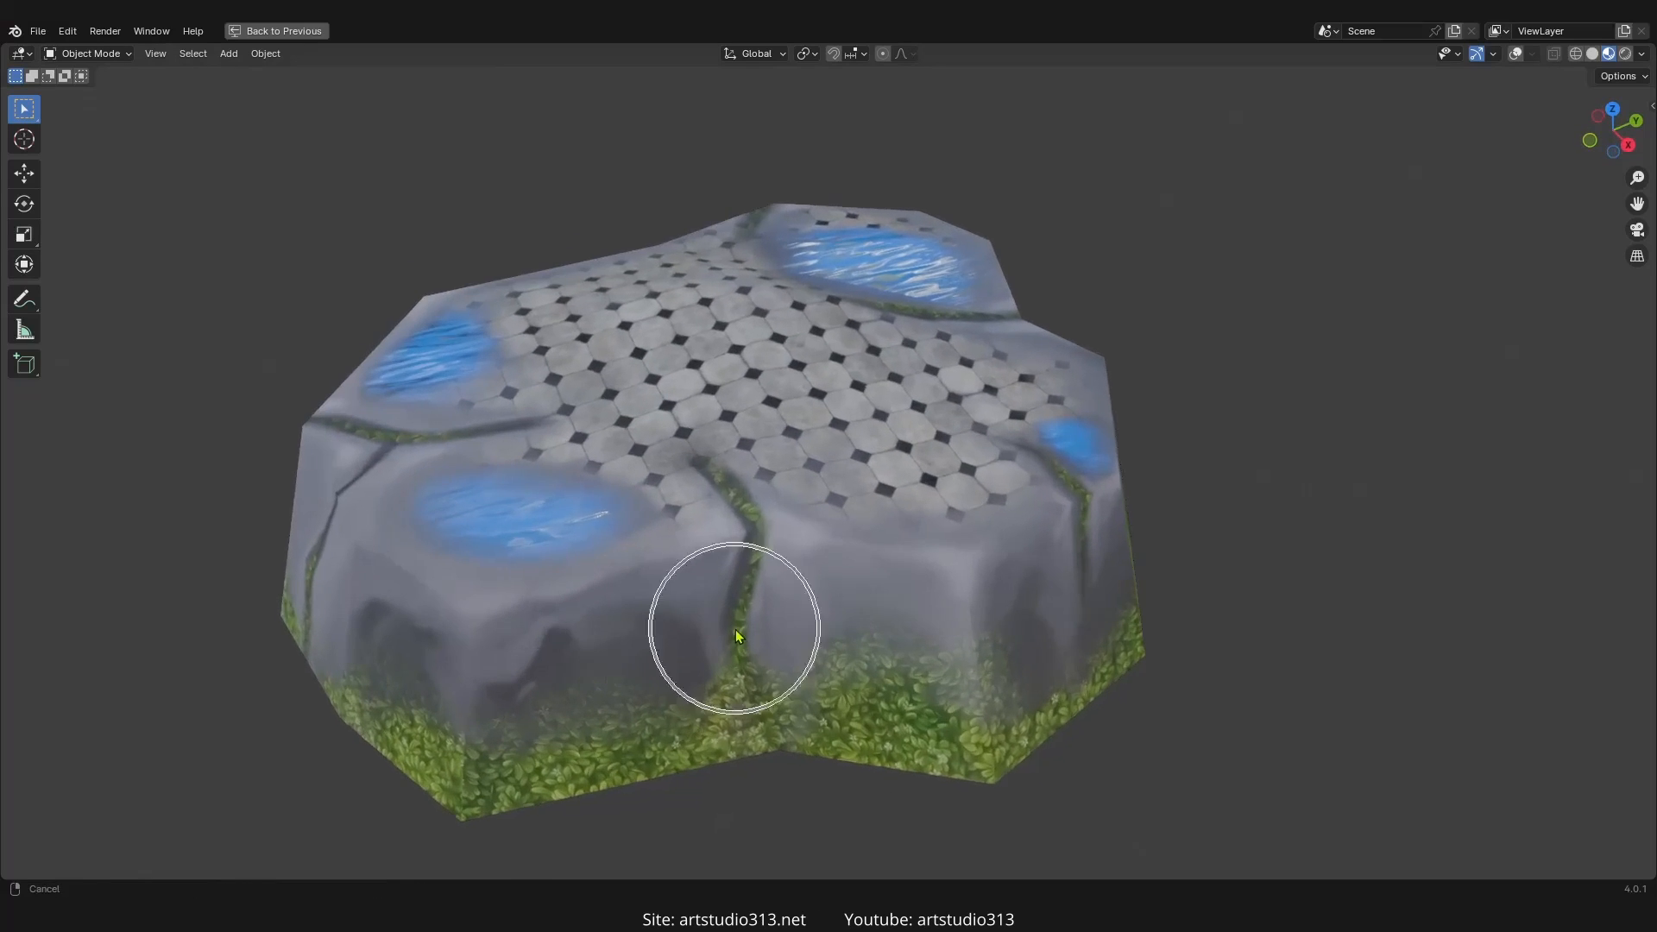
# - Examine the finished grey stone's blended grass, tile and water textures from several sides
pyautogui.scroll(-3, 714, 614)
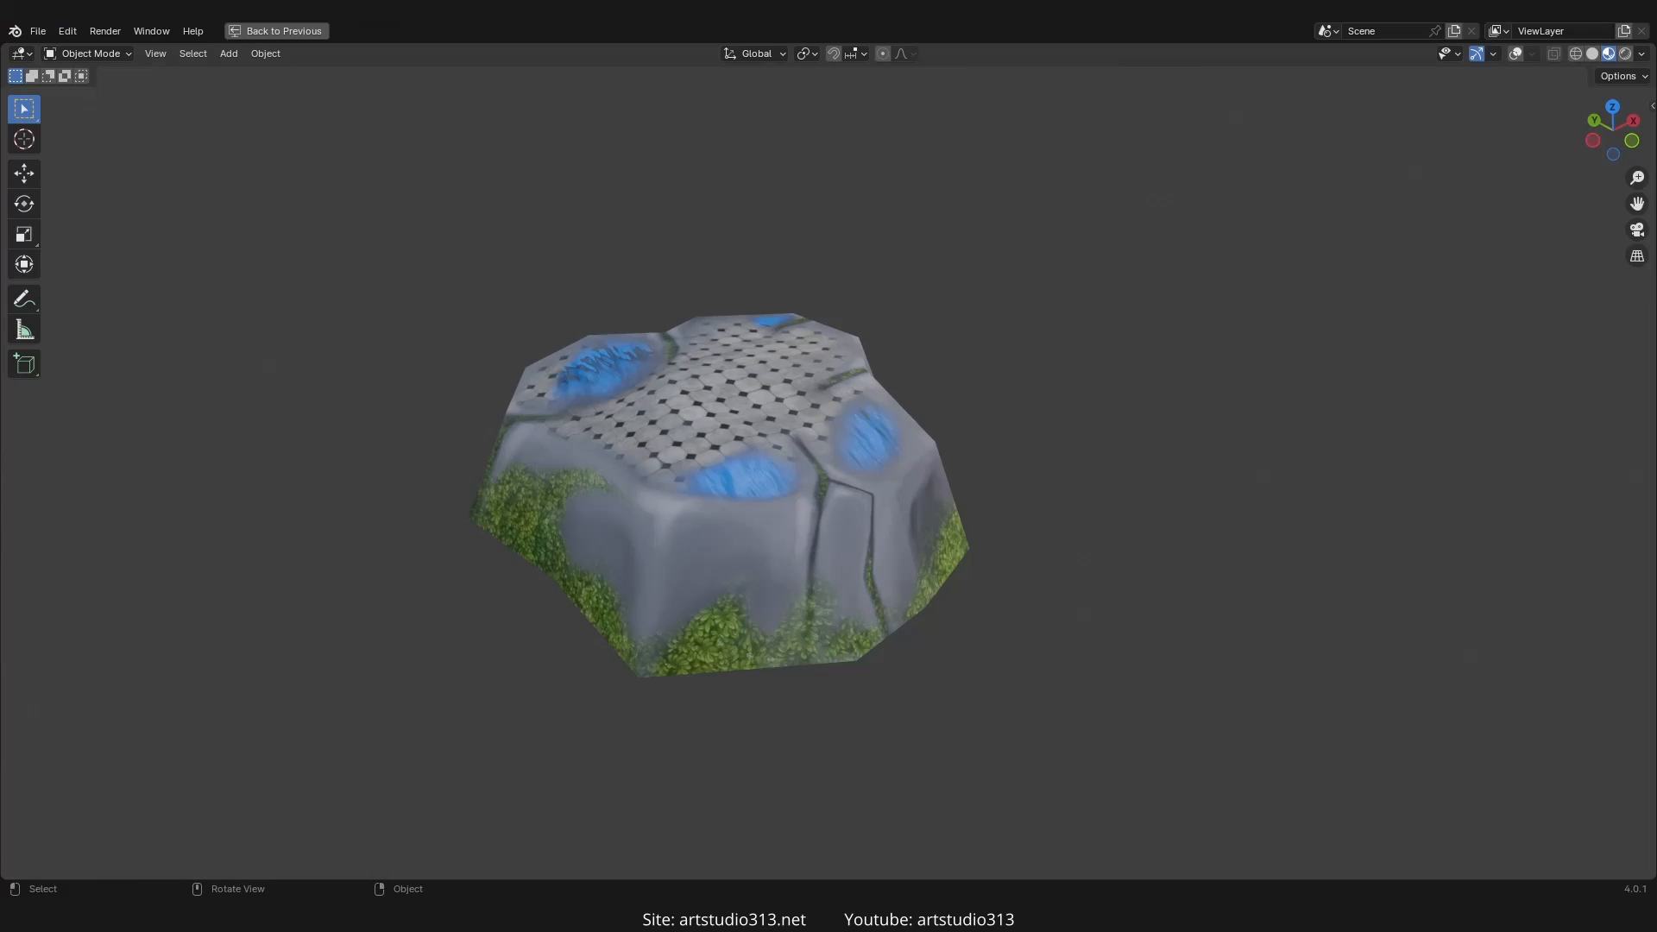
pyautogui.moveTo(787, 585); pyautogui.dragTo(723, 518, button='middle')
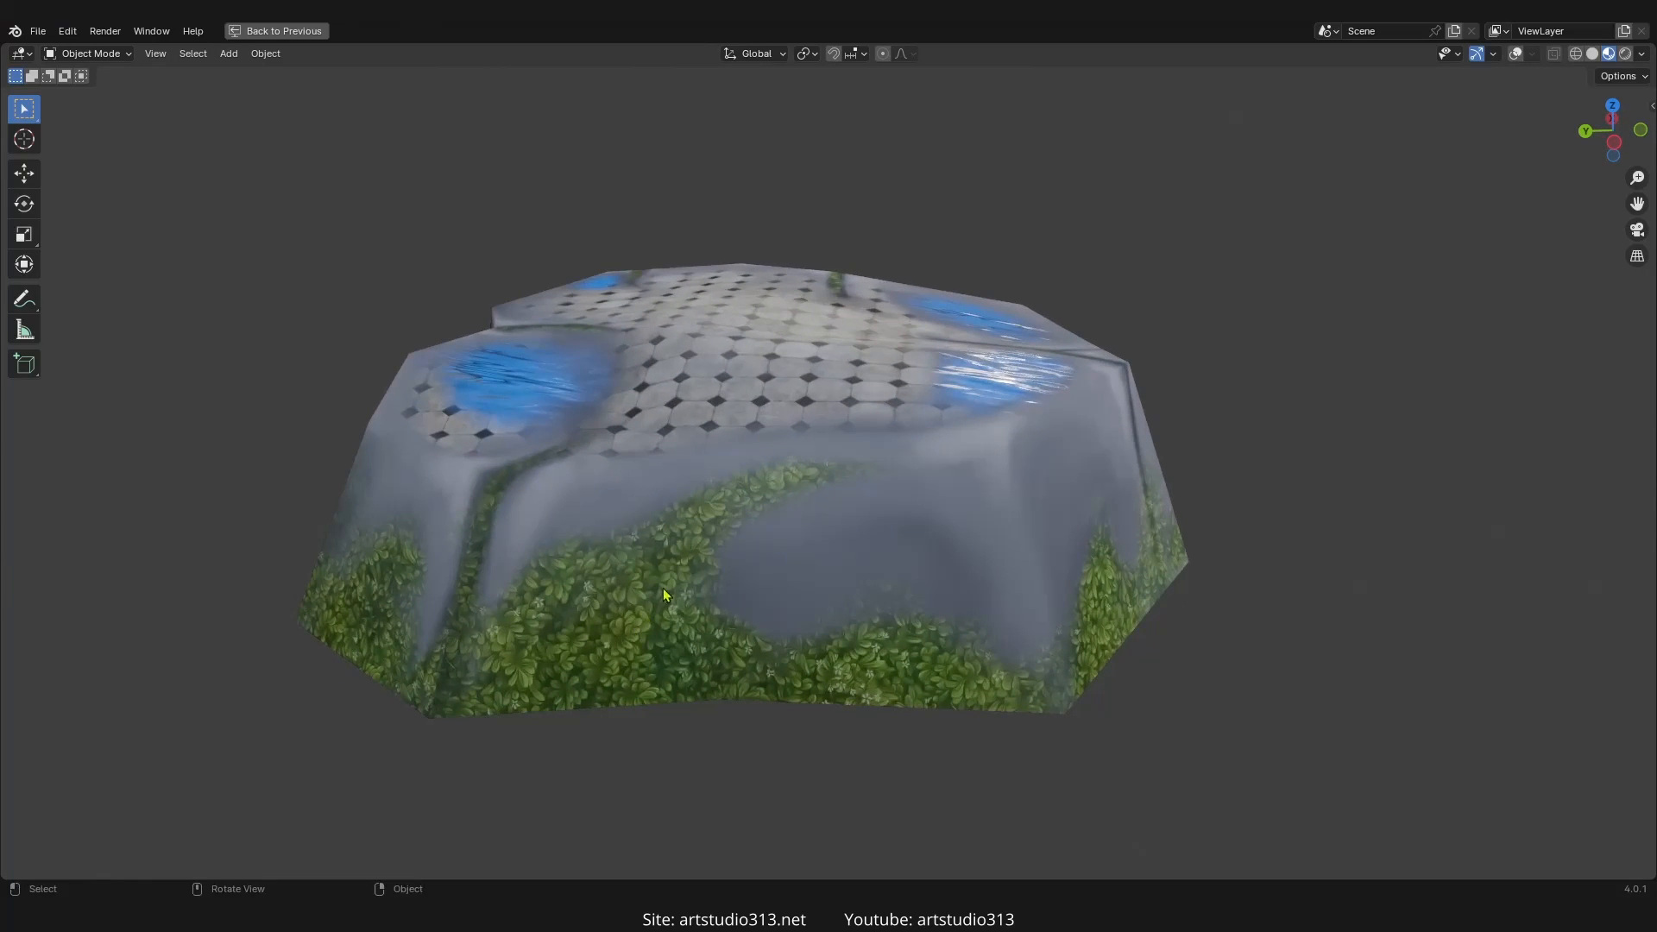
pyautogui.moveTo(623, 594); pyautogui.dragTo(761, 531, button='middle')
pyautogui.keyDown('ctrl'); pyautogui.moveTo(762, 531); pyautogui.dragTo(756, 596, button='middle'); pyautogui.keyUp('ctrl')
pyautogui.moveTo(756, 595); pyautogui.dragTo(850, 552, button='middle')
pyautogui.keyDown('ctrl'); pyautogui.moveTo(760, 565); pyautogui.dragTo(723, 526, button='middle'); pyautogui.keyUp('ctrl')
# - Restore the full window layout and switch to the Shading workspace, bringing the orange stone and its material nodes into view
pyautogui.hotkey('ctrl', 'space')
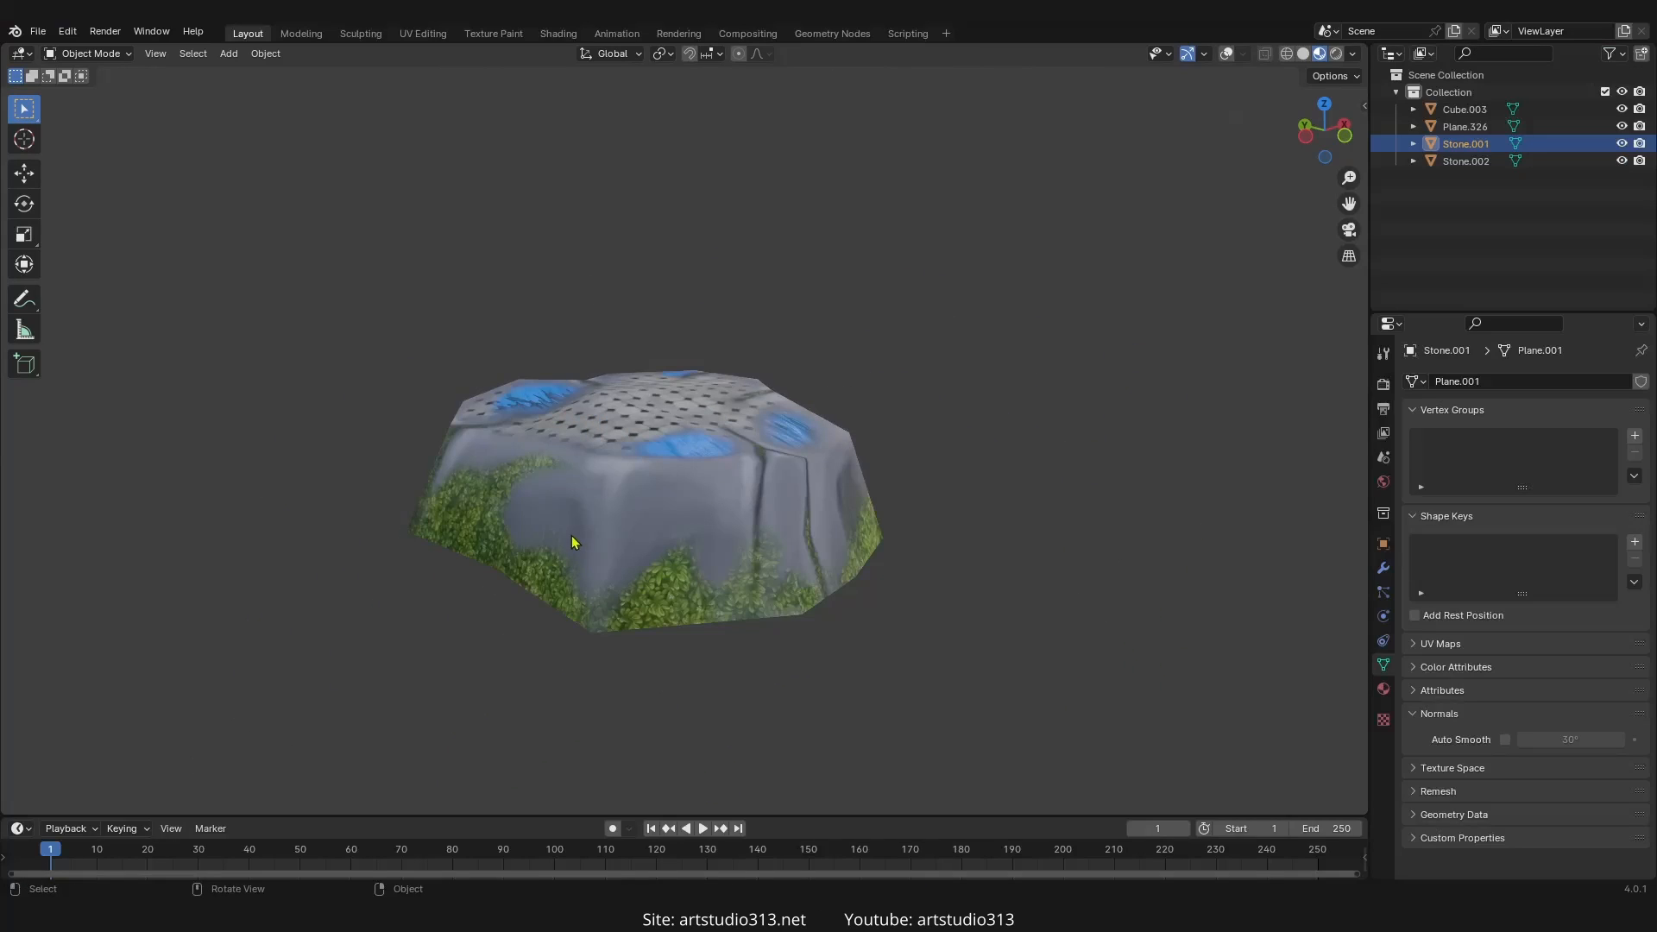
pyautogui.click(559, 33)
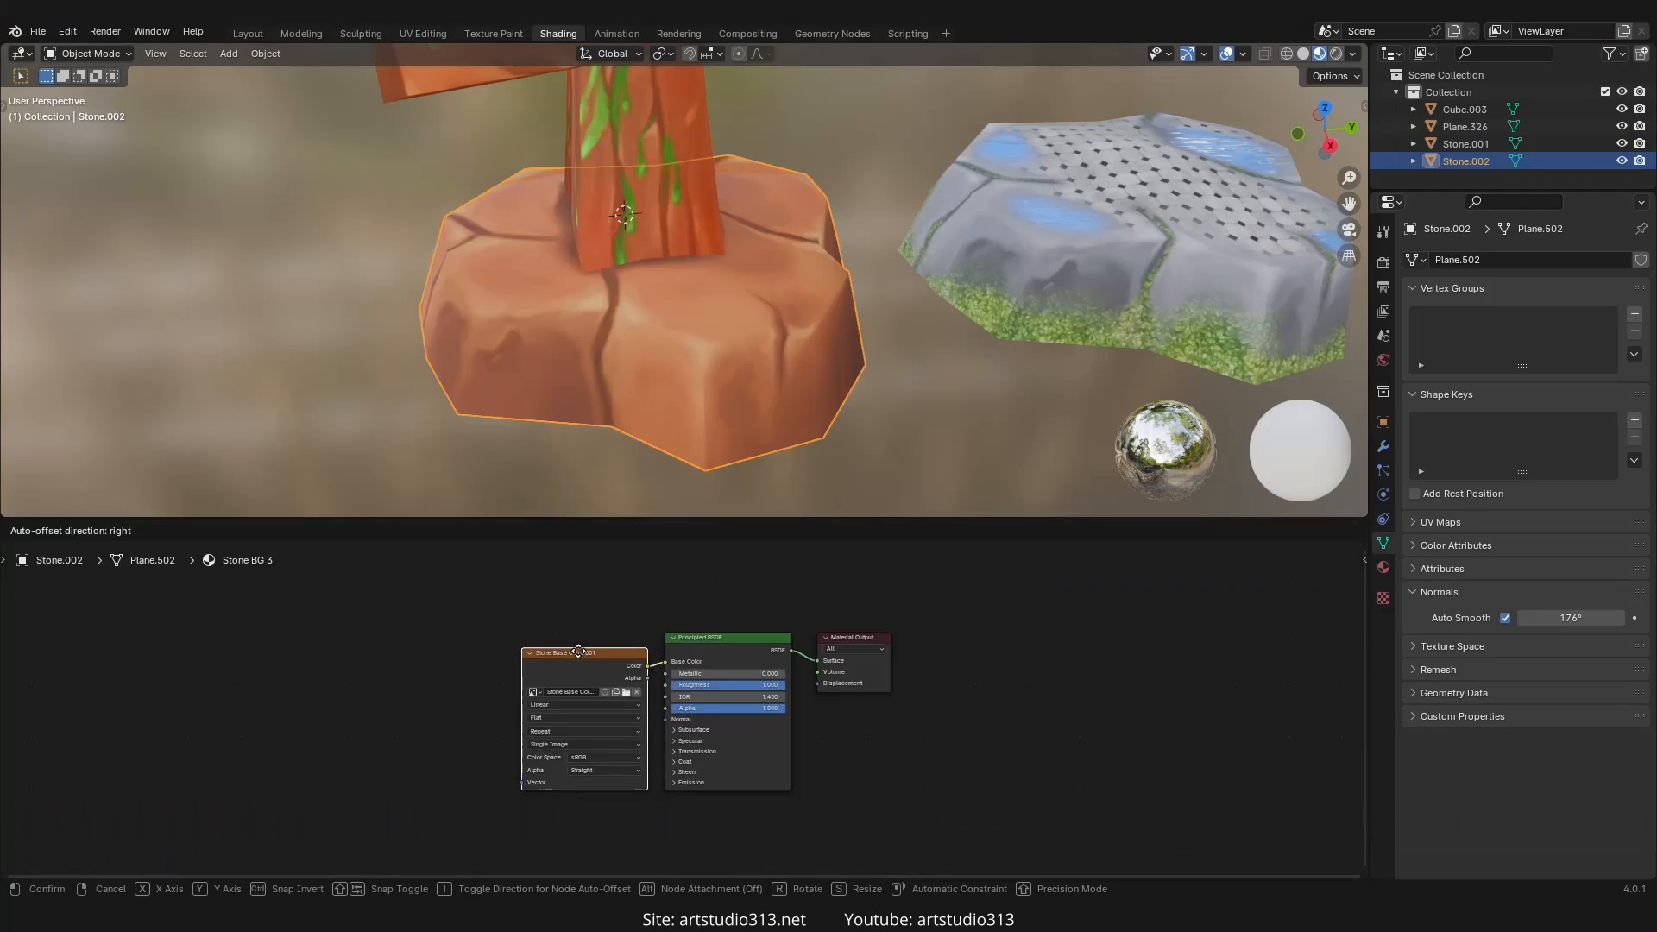
pyautogui.moveTo(716, 323); pyautogui.dragTo(634, 345, button='middle')
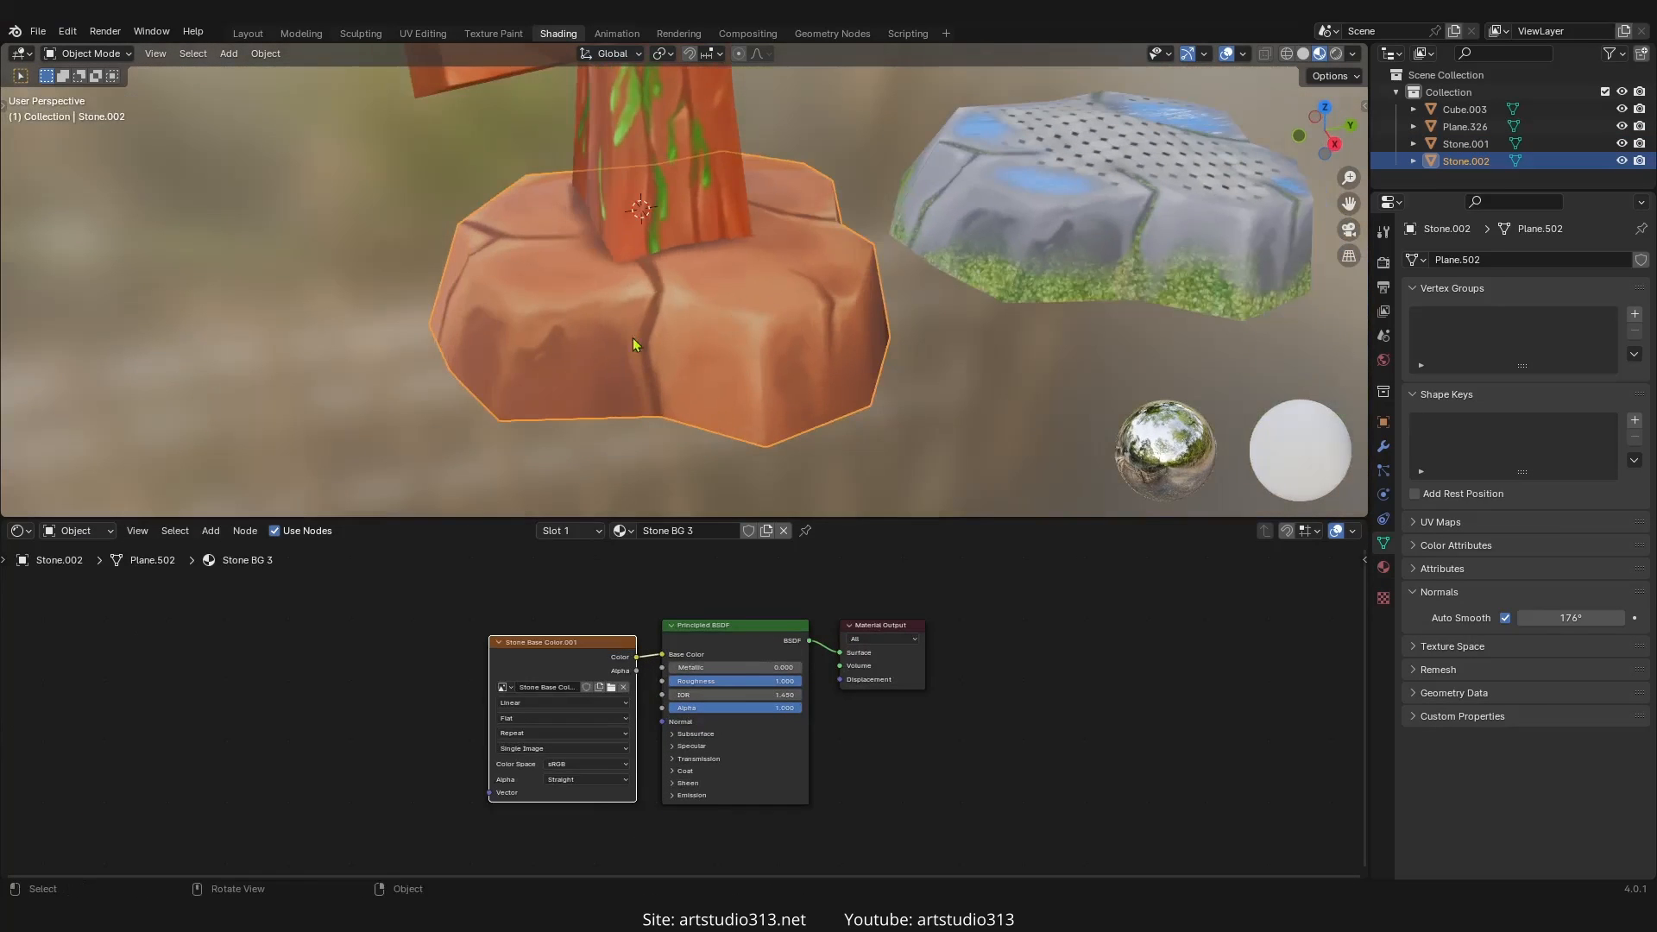
pyautogui.scroll(-3, 673, 337)
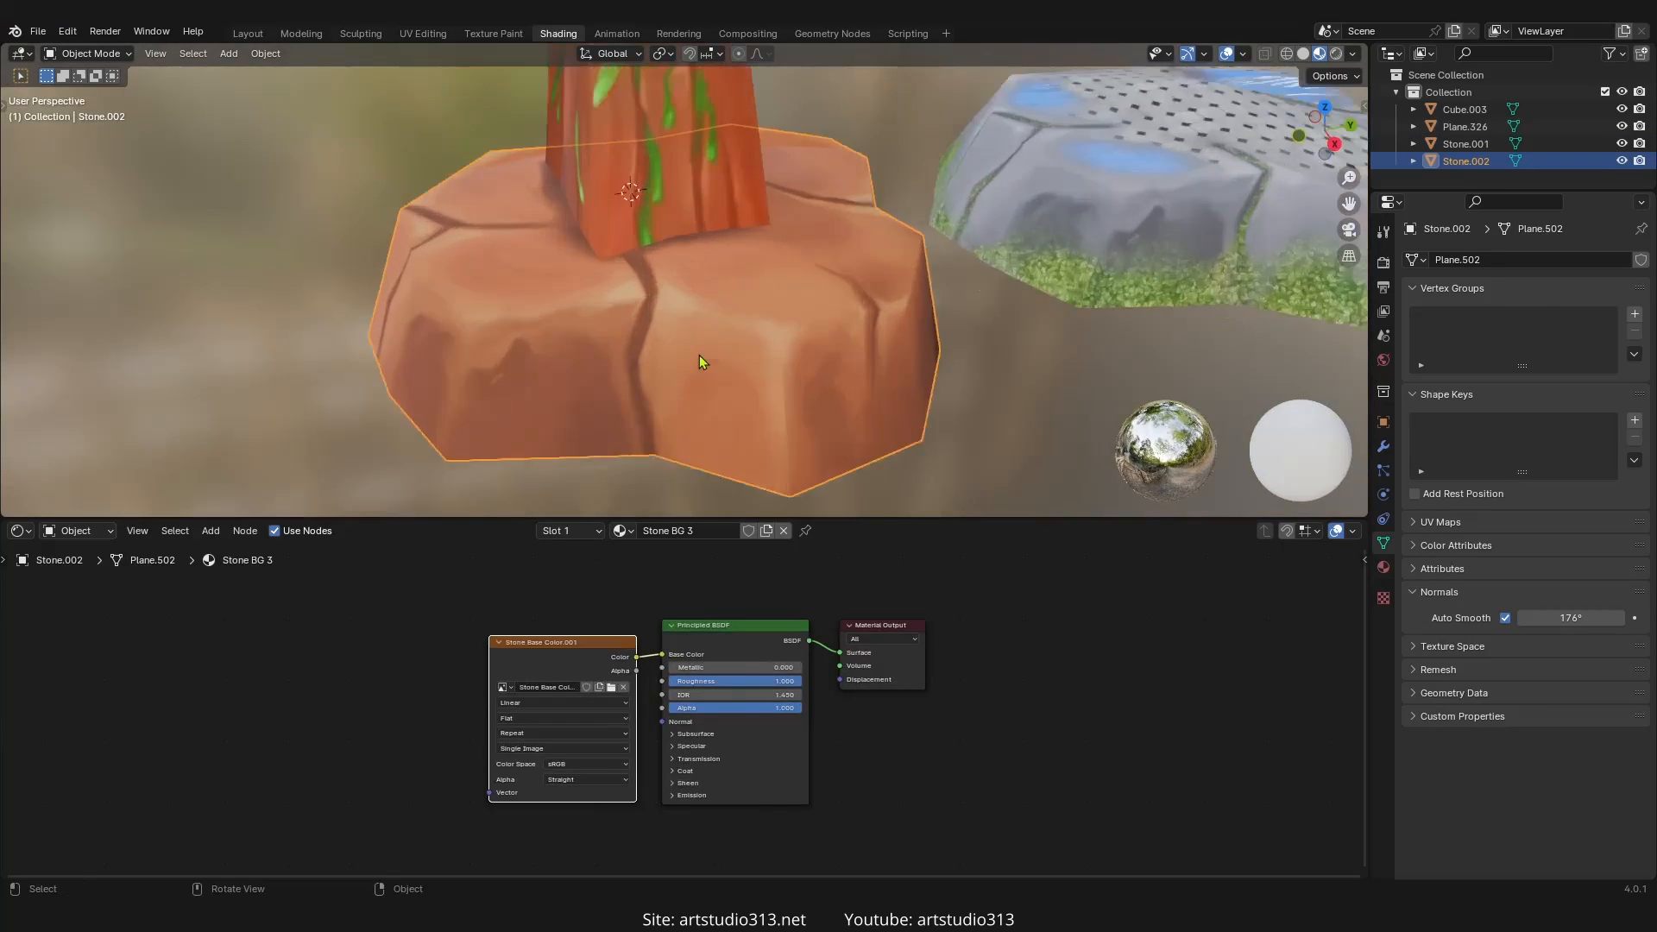
pyautogui.moveTo(778, 753); pyautogui.dragTo(577, 739, button='middle')
pyautogui.scroll(-2, 621, 734)
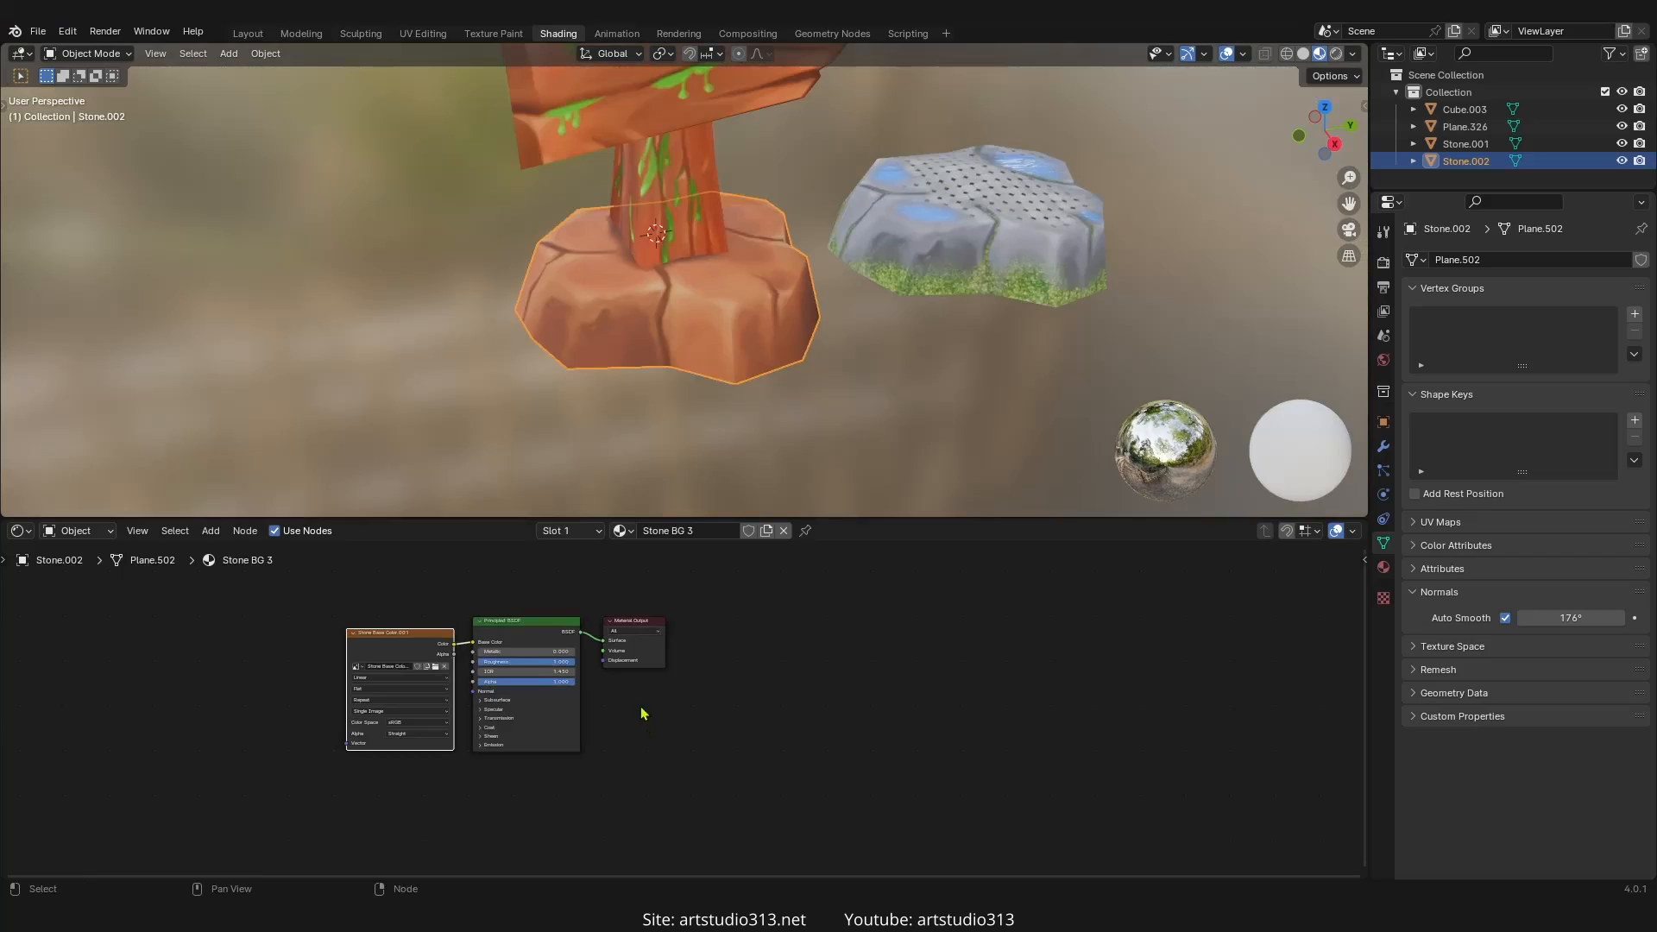
# - Duplicate the Principled BSDF node in the Stone BG 3 material and place the copy below the original
pyautogui.click(530, 728)
pyautogui.click(532, 630)
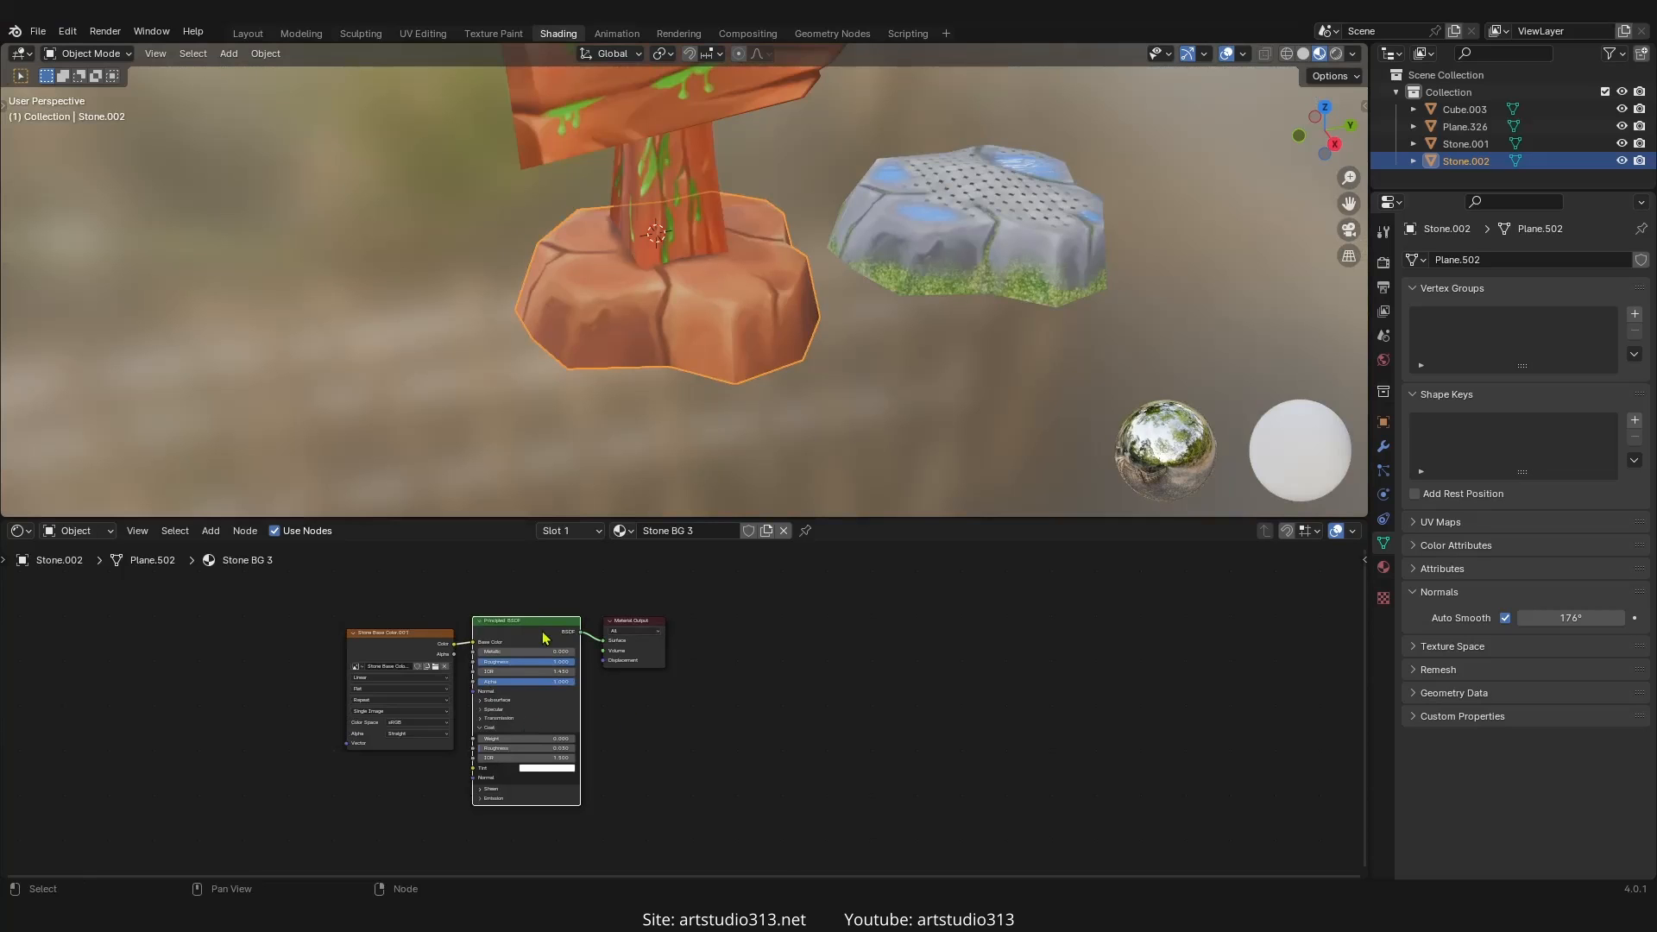
pyautogui.hotkey('shift', 'd')
pyautogui.click(548, 838)
pyautogui.scroll(-1, 605, 819)
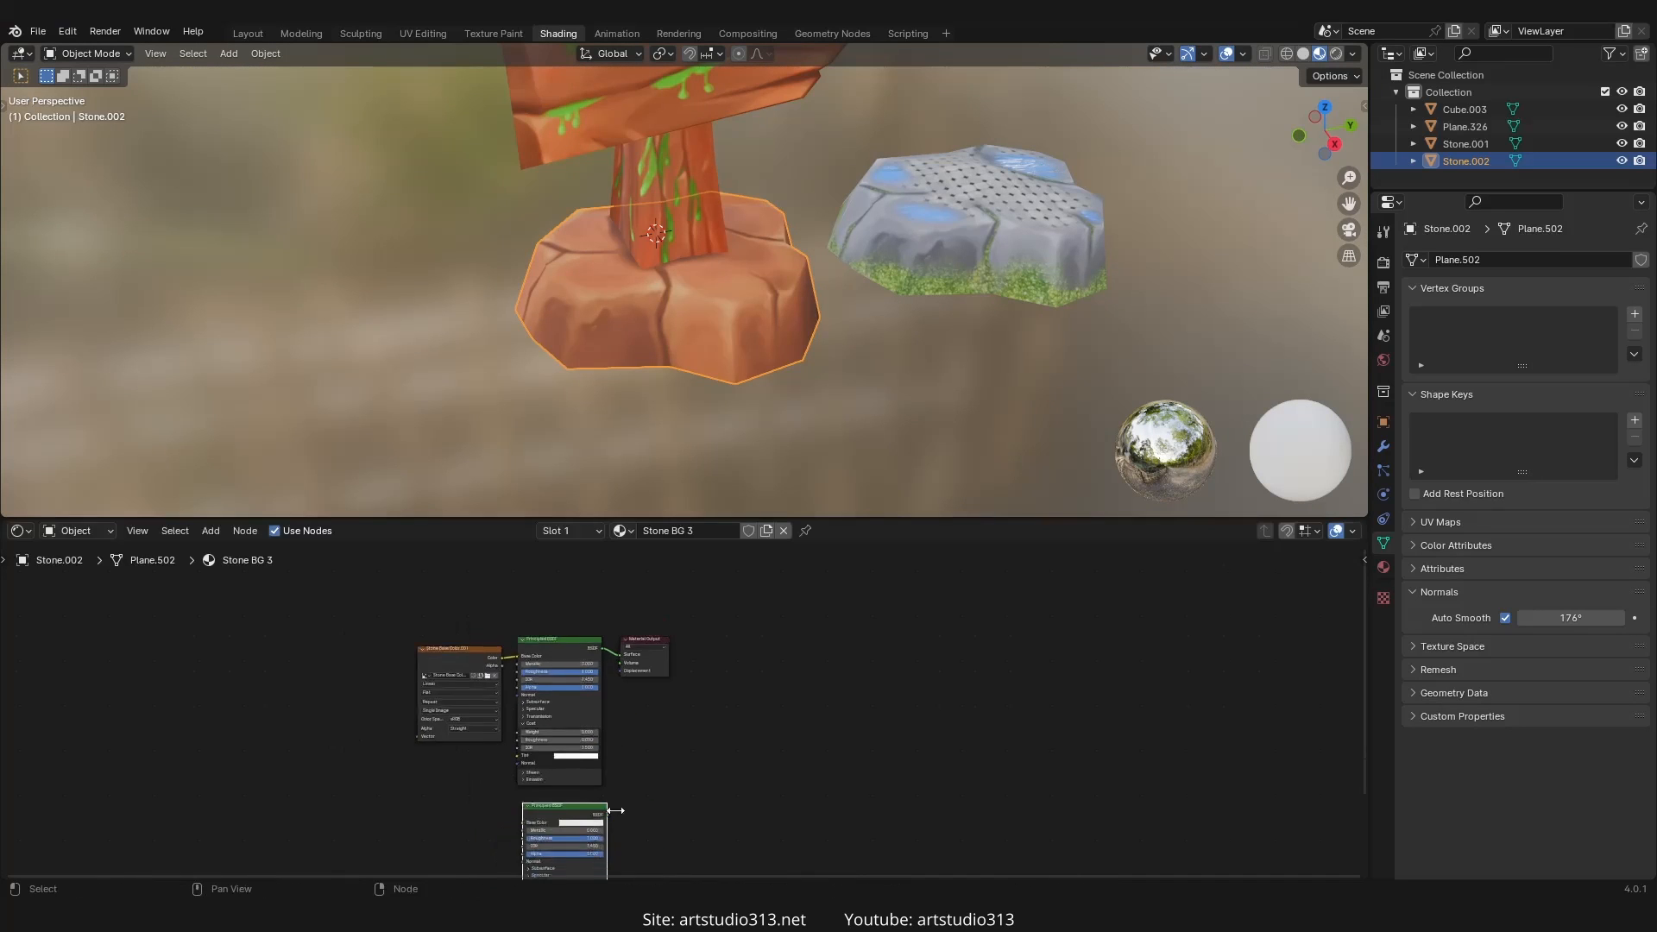
# - Add the floor grass_01.png image texture and connect its Color to the duplicated Principled BSDF's Base Color
pyautogui.moveTo(664, 820); pyautogui.dragTo(715, 704, button='middle')
pyautogui.scroll(1, 690, 715)
pyautogui.scroll(1, 479, 738)
pyautogui.moveTo(467, 732); pyautogui.dragTo(609, 714, button='middle')
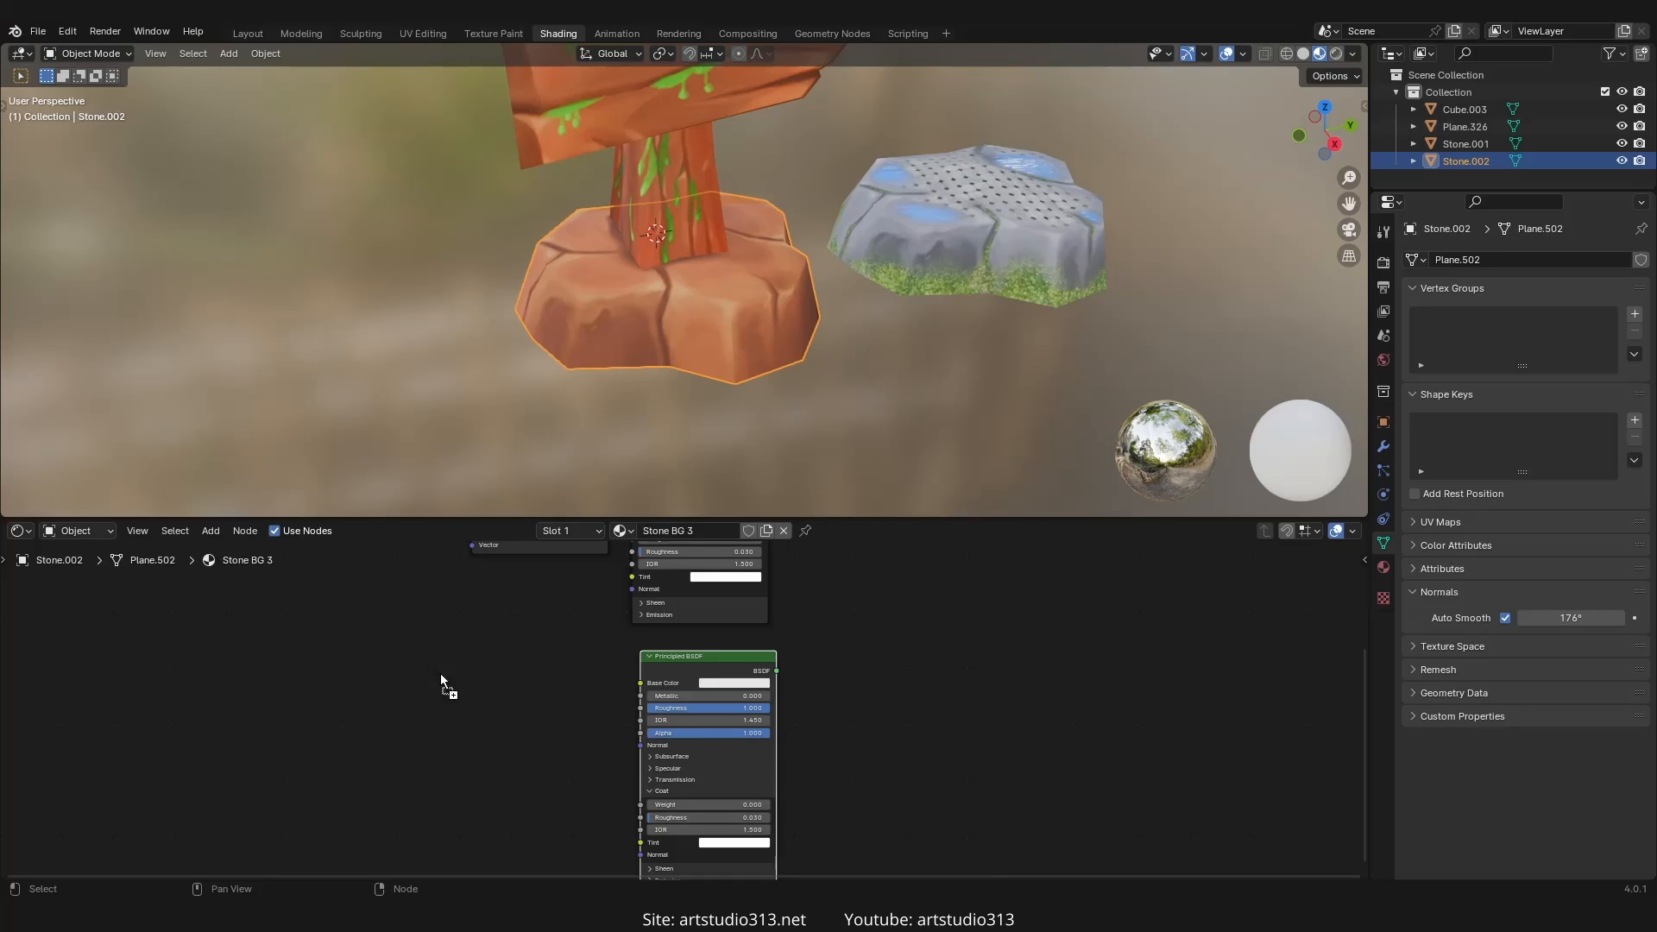
pyautogui.moveTo(441, 682); pyautogui.dragTo(614, 667)
pyautogui.scroll(2, 488, 660)
pyautogui.scroll(-2, 542, 690)
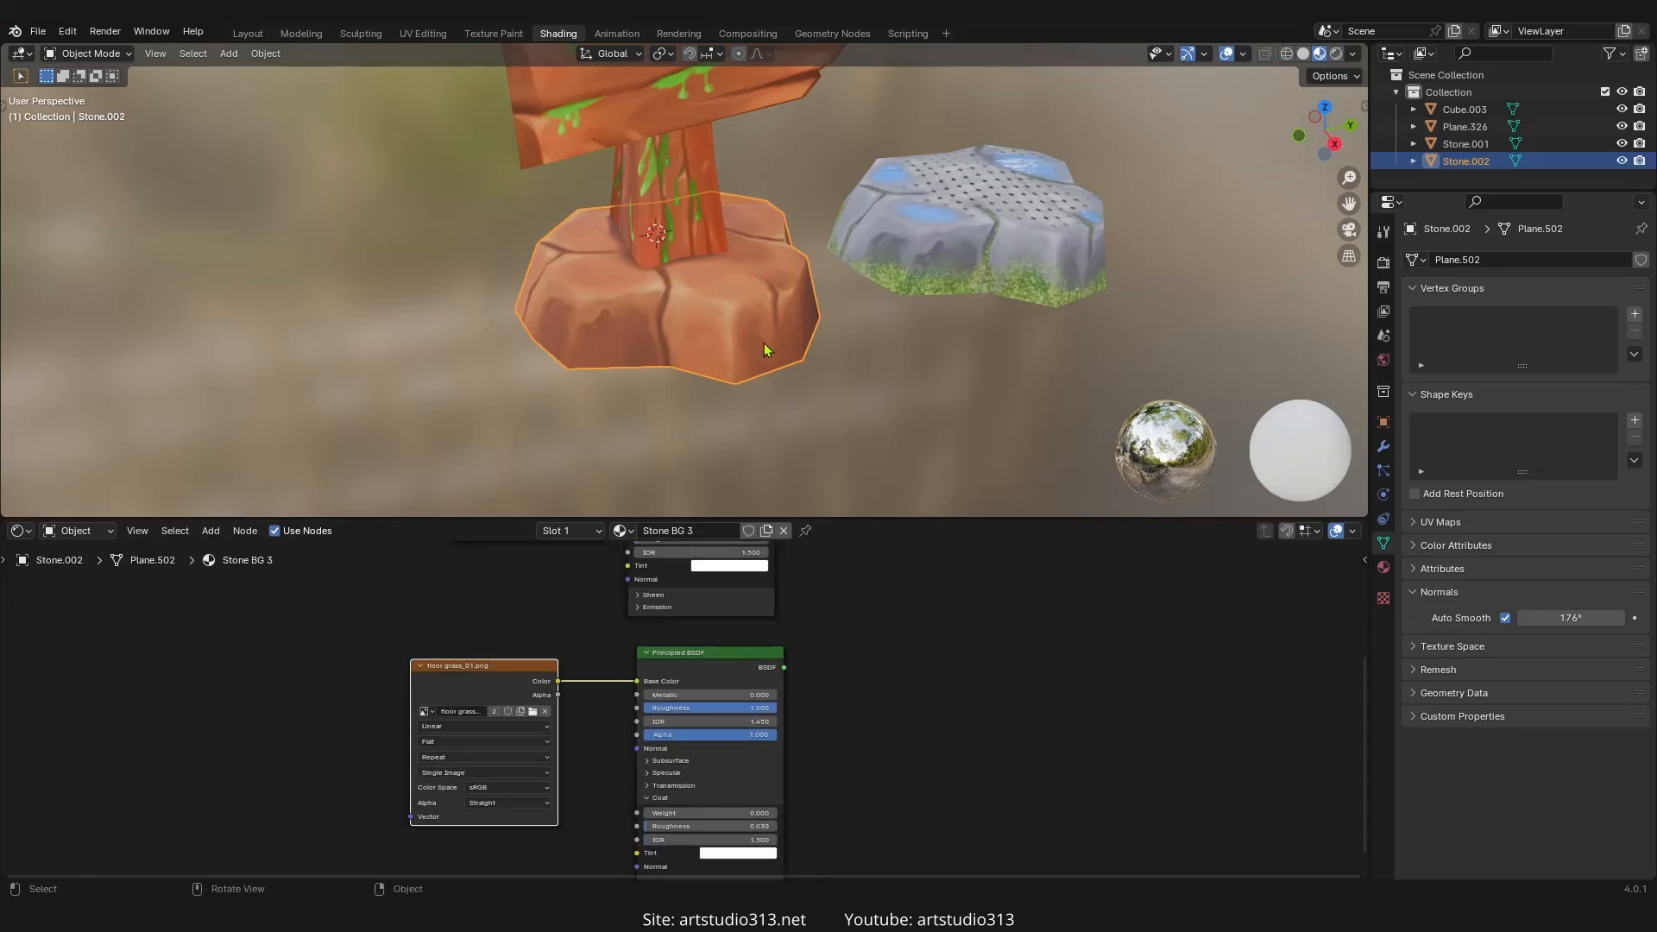
# - Move the Material Output node well away from the Principled BSDF nodes to make room between them
pyautogui.moveTo(764, 350); pyautogui.dragTo(724, 351, button='middle')
pyautogui.moveTo(831, 765); pyautogui.dragTo(665, 819, button='middle')
pyautogui.scroll(-2, 673, 729)
pyautogui.moveTo(676, 647); pyautogui.dragTo(609, 751, button='middle')
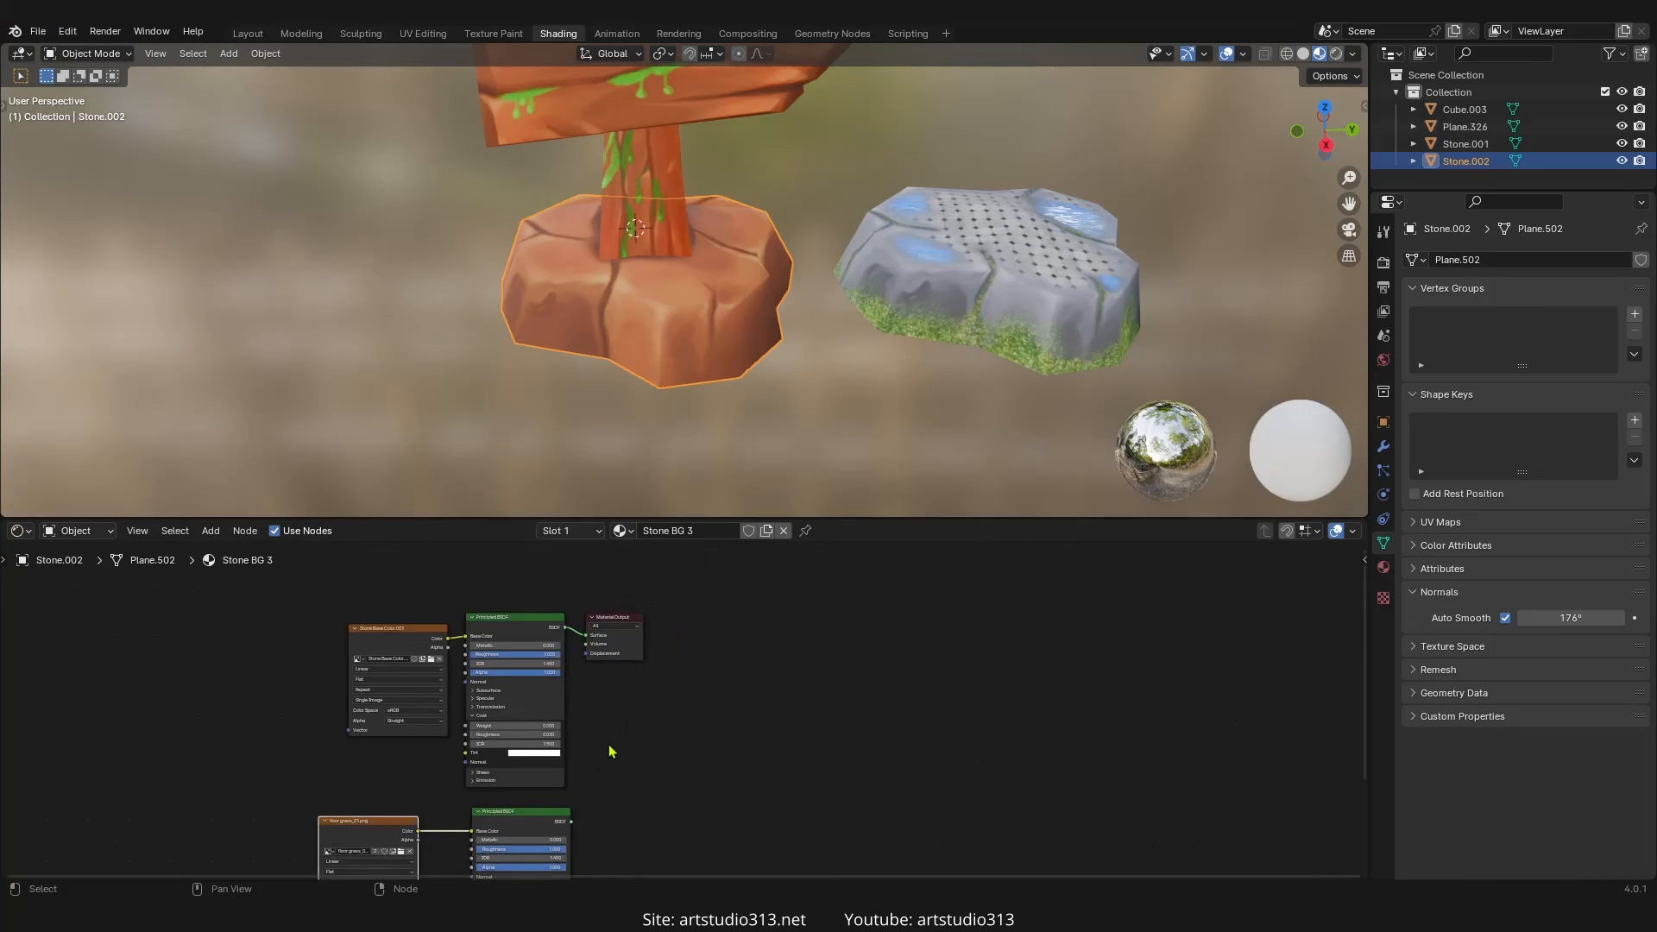
pyautogui.moveTo(630, 662); pyautogui.dragTo(946, 654)
pyautogui.moveTo(718, 719); pyautogui.dragTo(665, 682, button='middle')
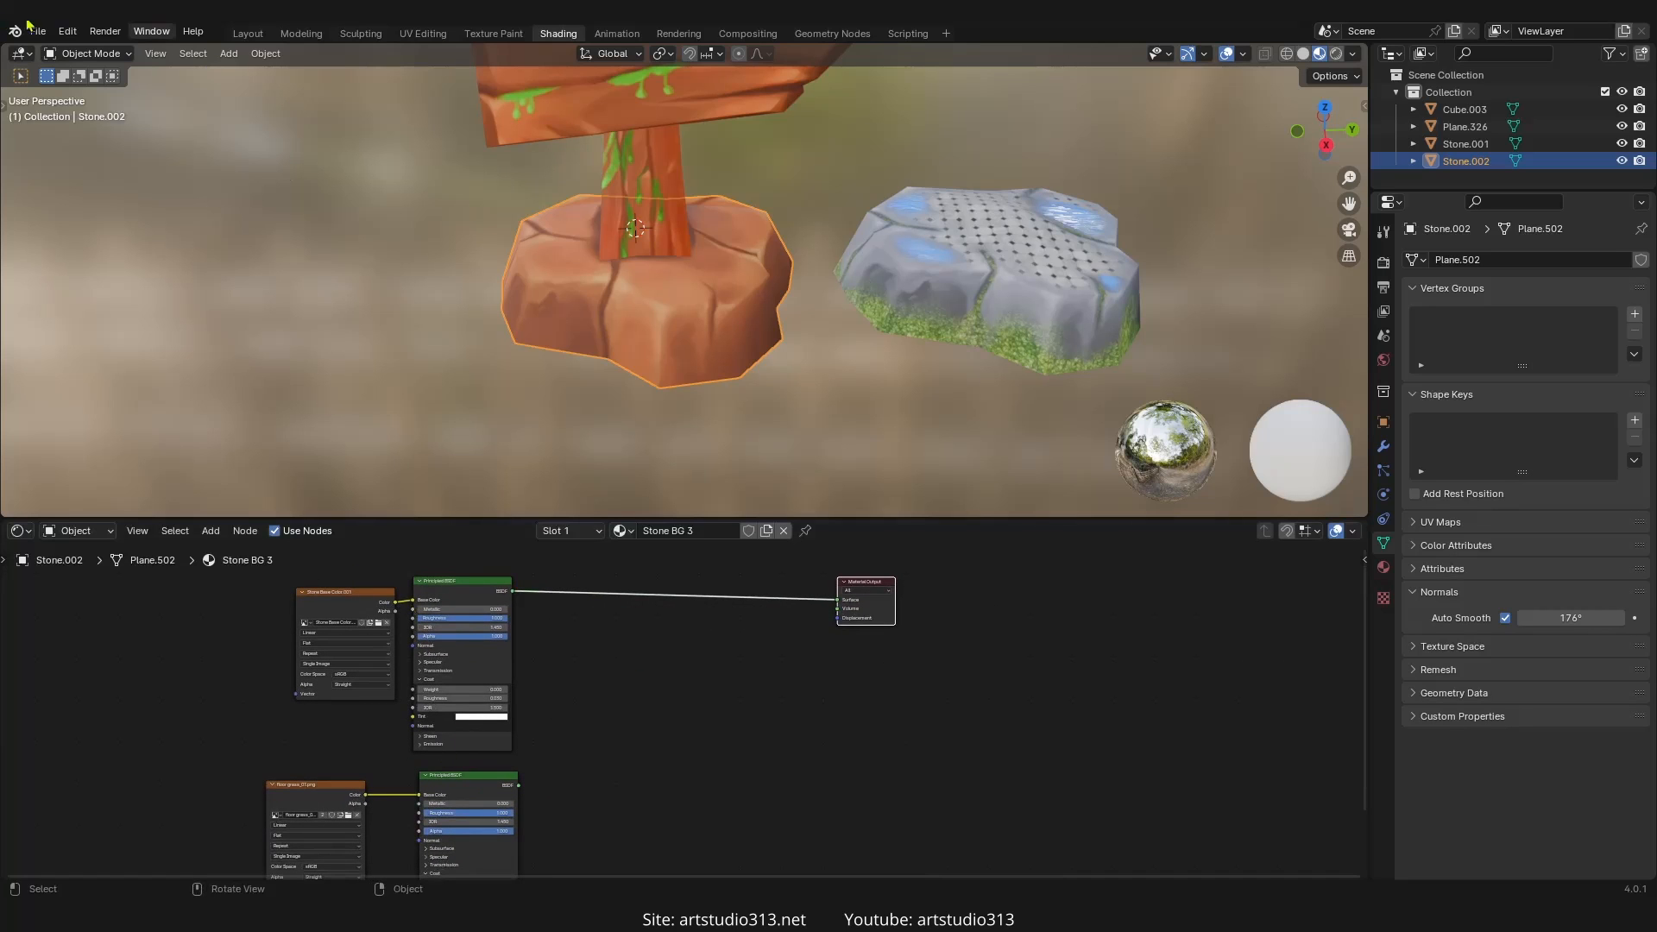
# - Search the add-on preferences for "node" to check whether Node Wrangler is enabled, and close the preferences
pyautogui.click(69, 33)
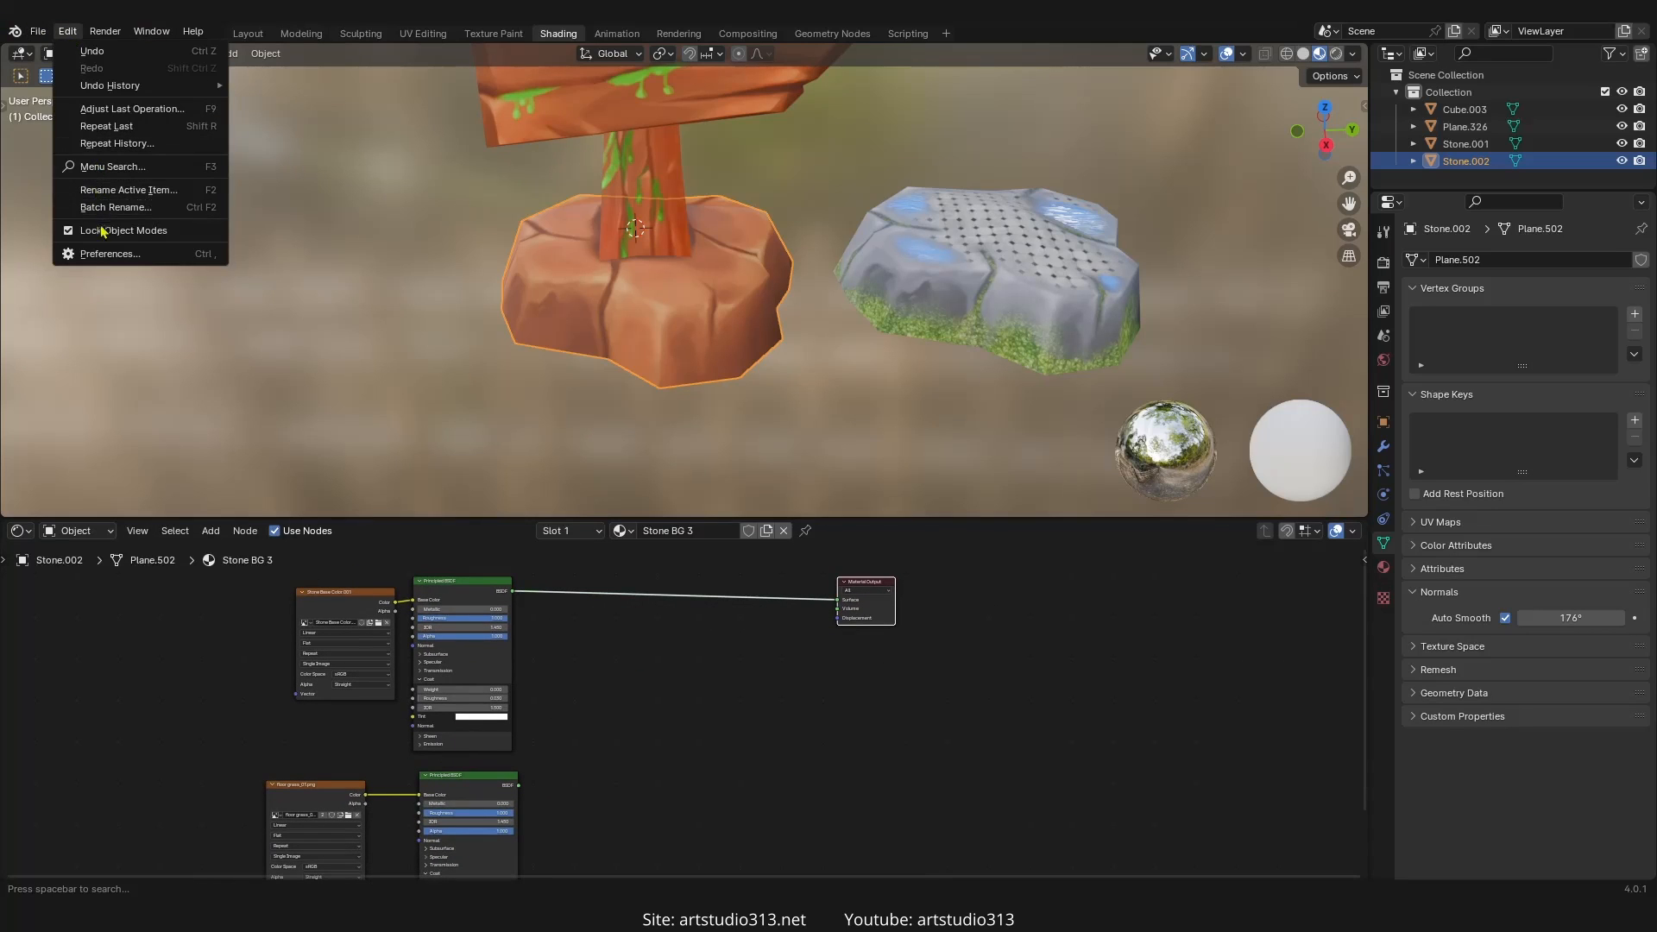
pyautogui.click(102, 253)
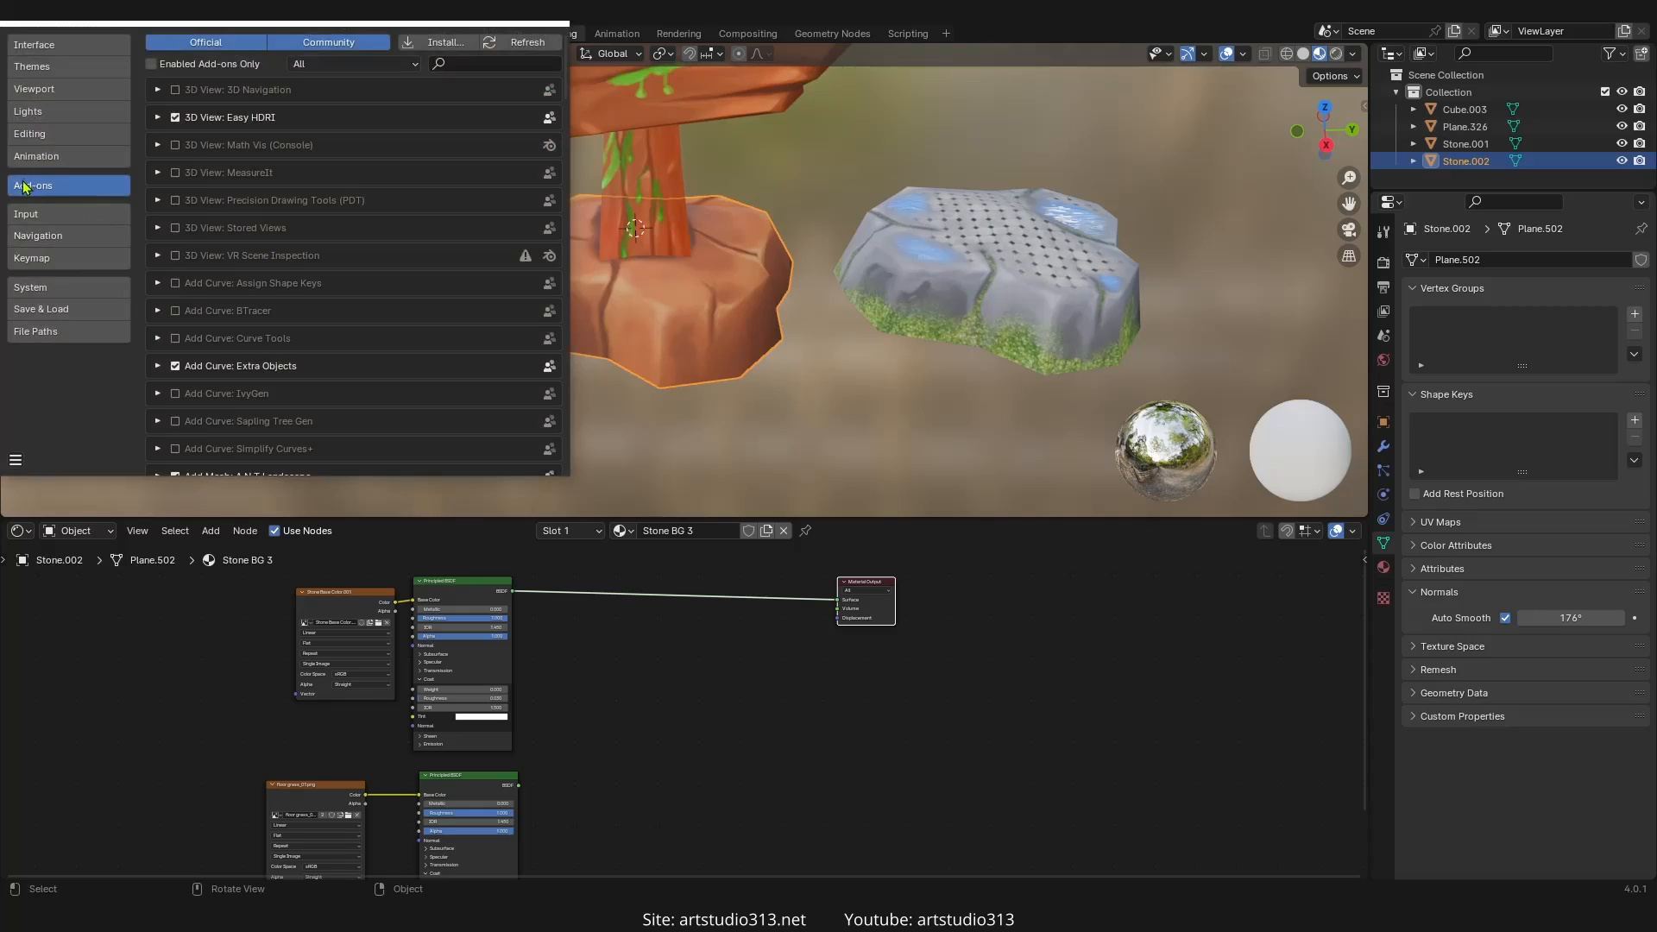
pyautogui.write('node')
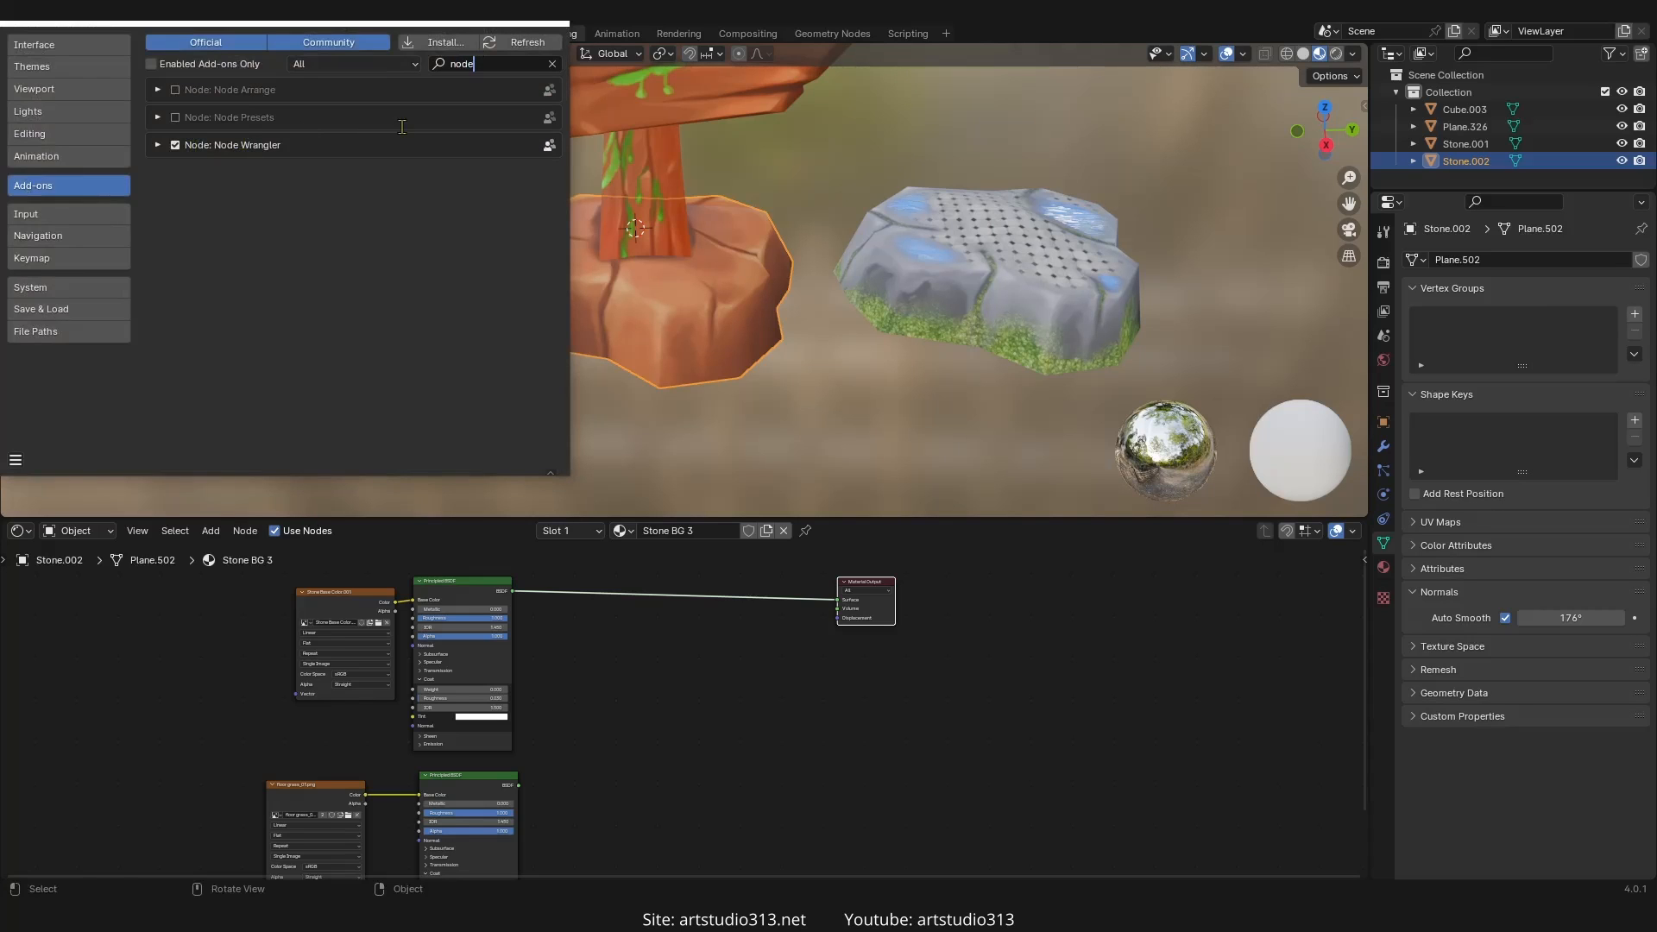
pyautogui.click(565, 24)
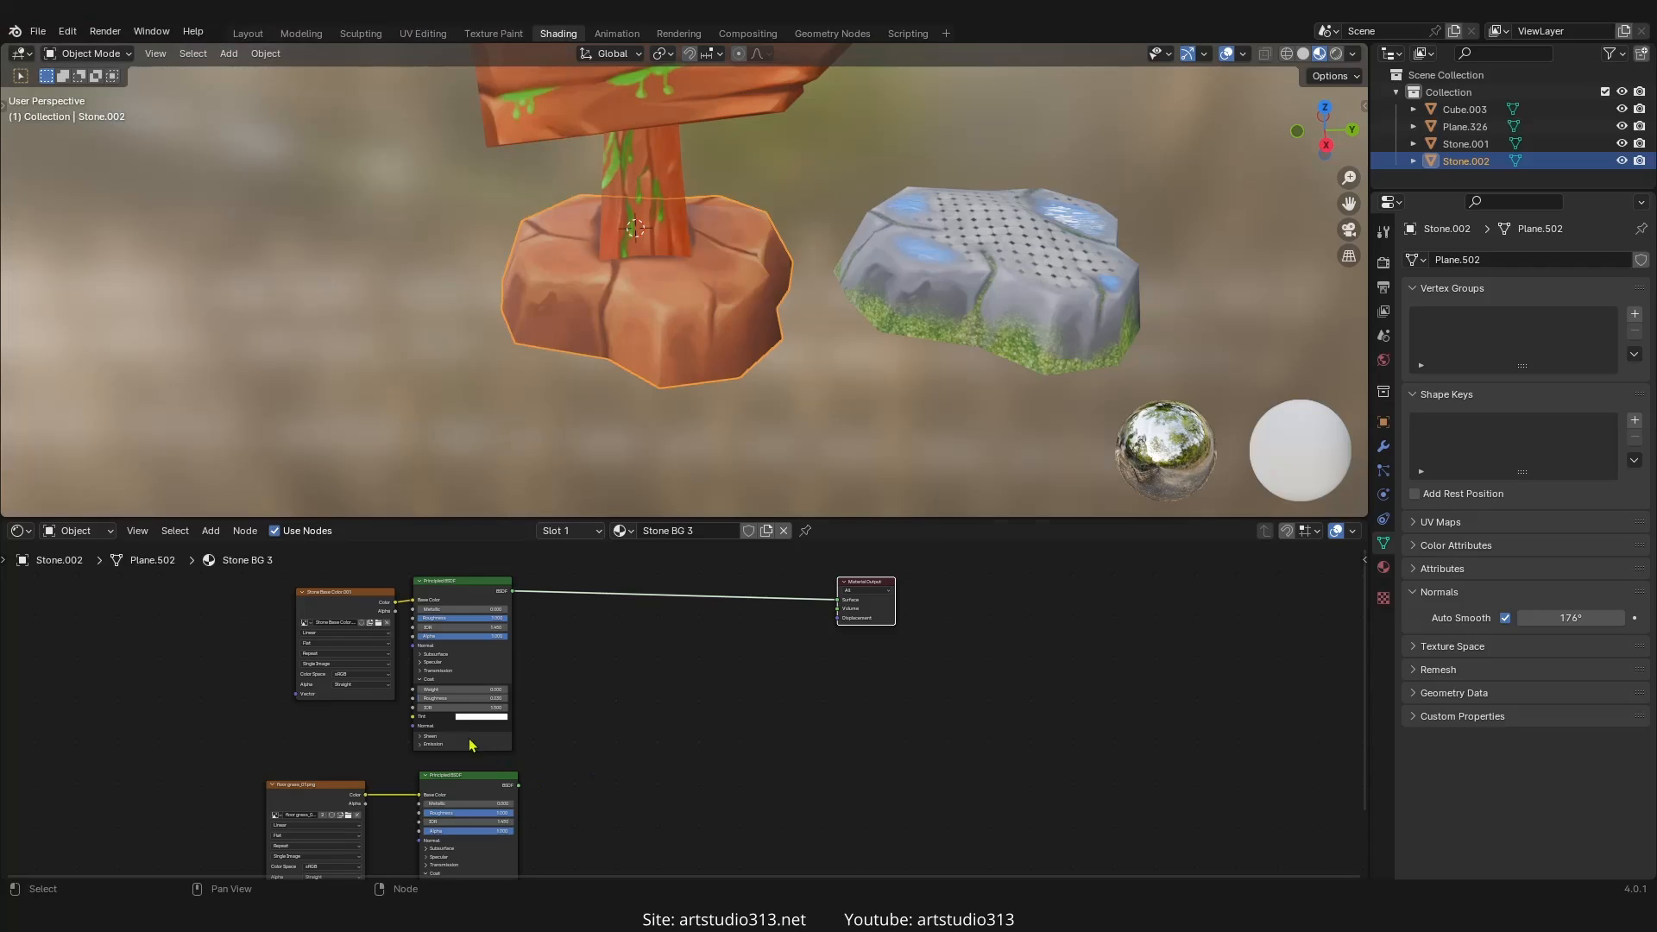
# - Combine the stone and grass Principled BSDFs through a Mix Shader feeding the Material Output, with its factor set to 1.000
pyautogui.keyDown('ctrl'); pyautogui.keyDown('shift'); pyautogui.click(479, 791); pyautogui.keyUp('shift'); pyautogui.keyUp('ctrl')
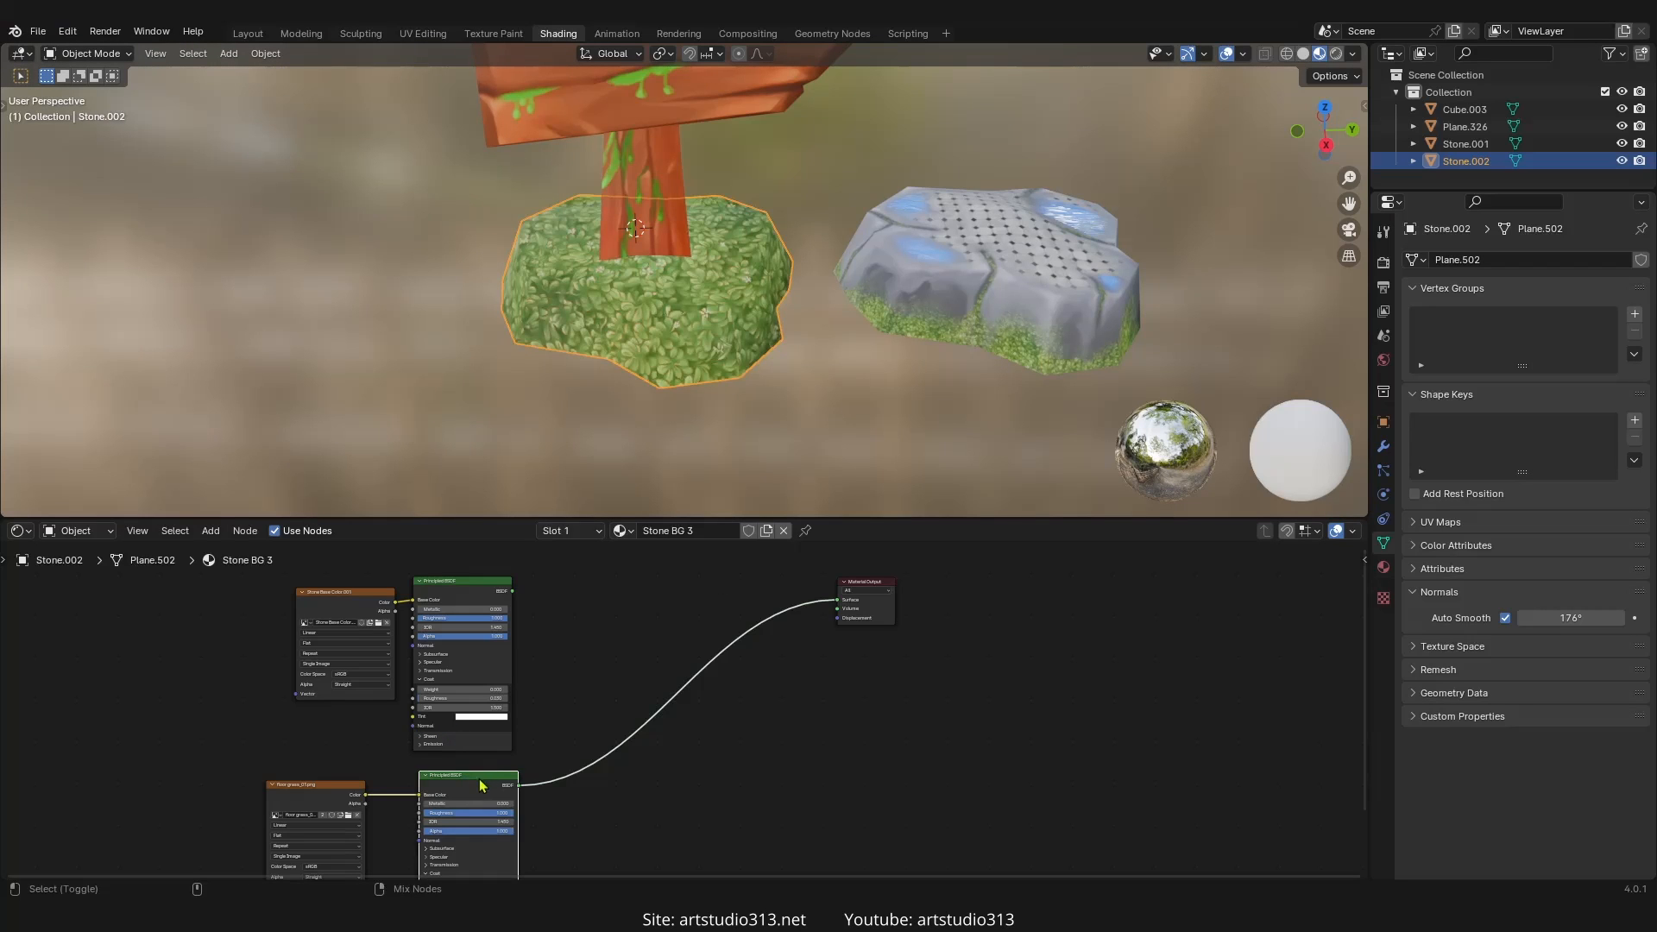
pyautogui.keyDown('alt'); pyautogui.moveTo(477, 788); pyautogui.dragTo(464, 683, button='right'); pyautogui.keyUp('alt')
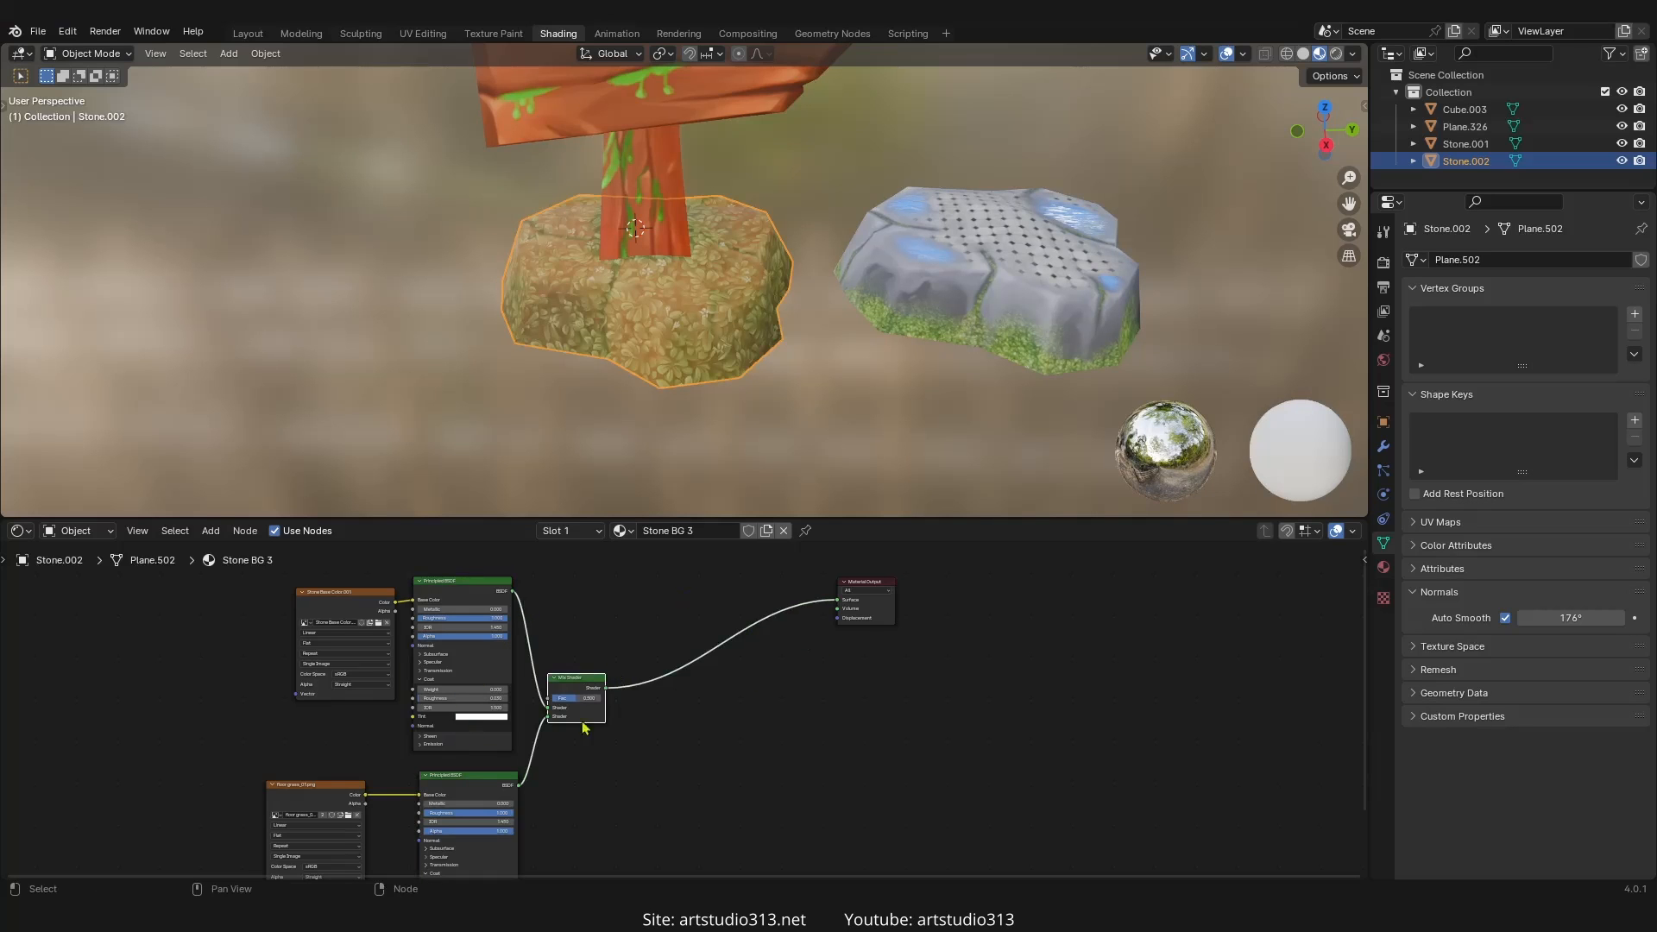
pyautogui.scroll(3, 584, 727)
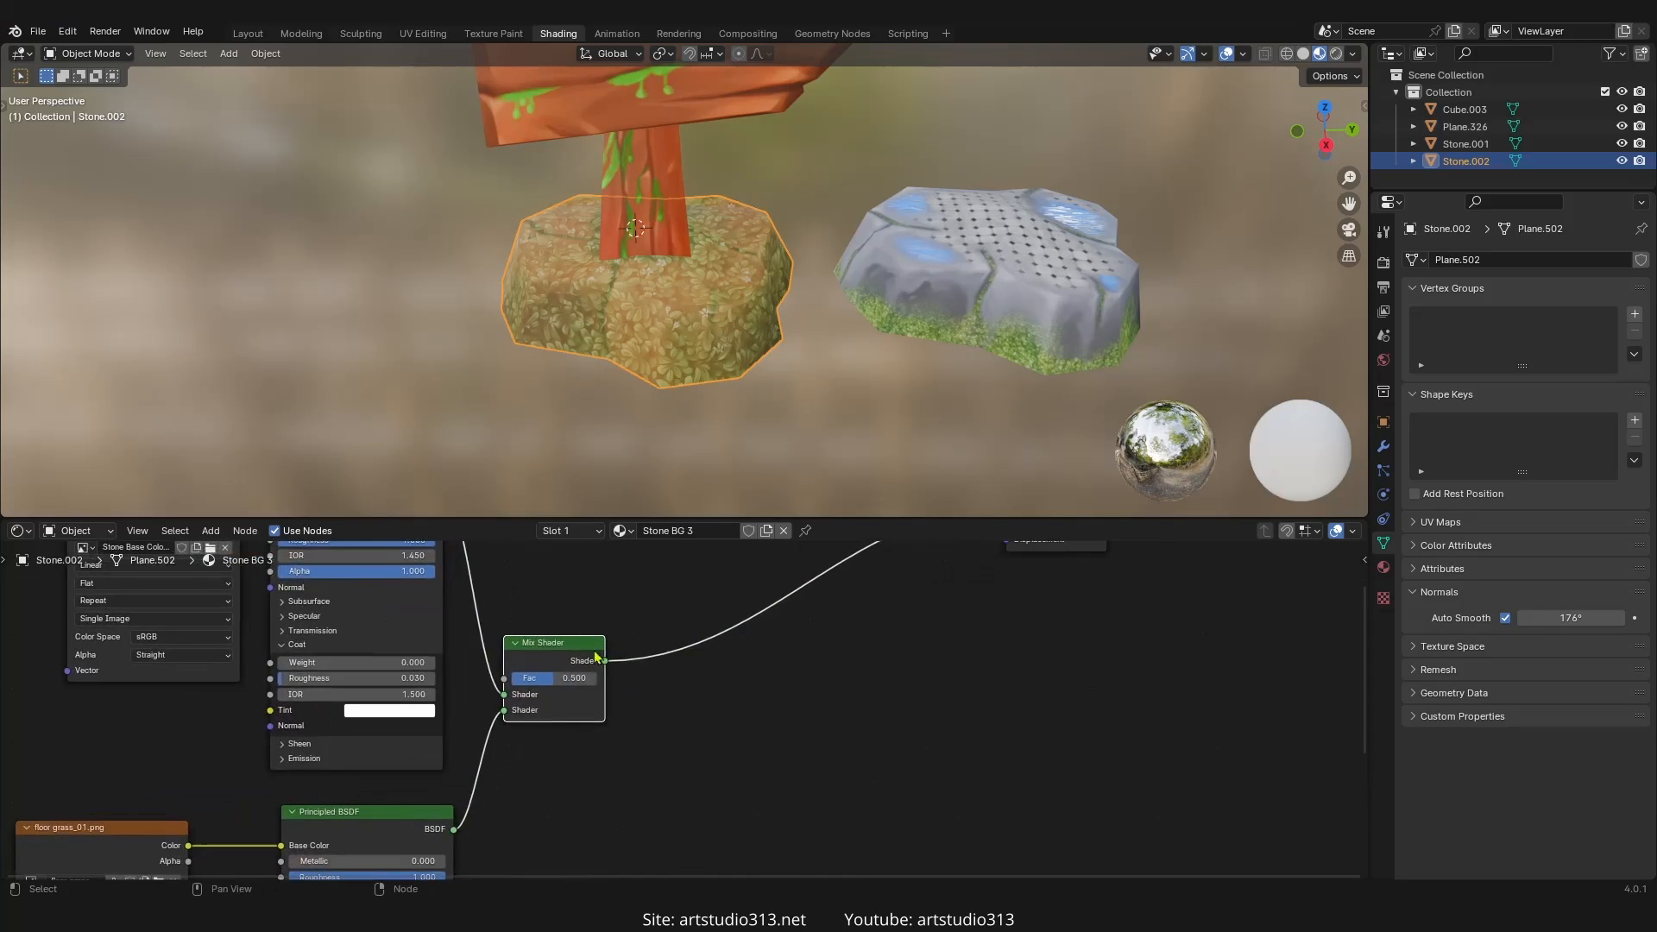
pyautogui.scroll(-2, 583, 755)
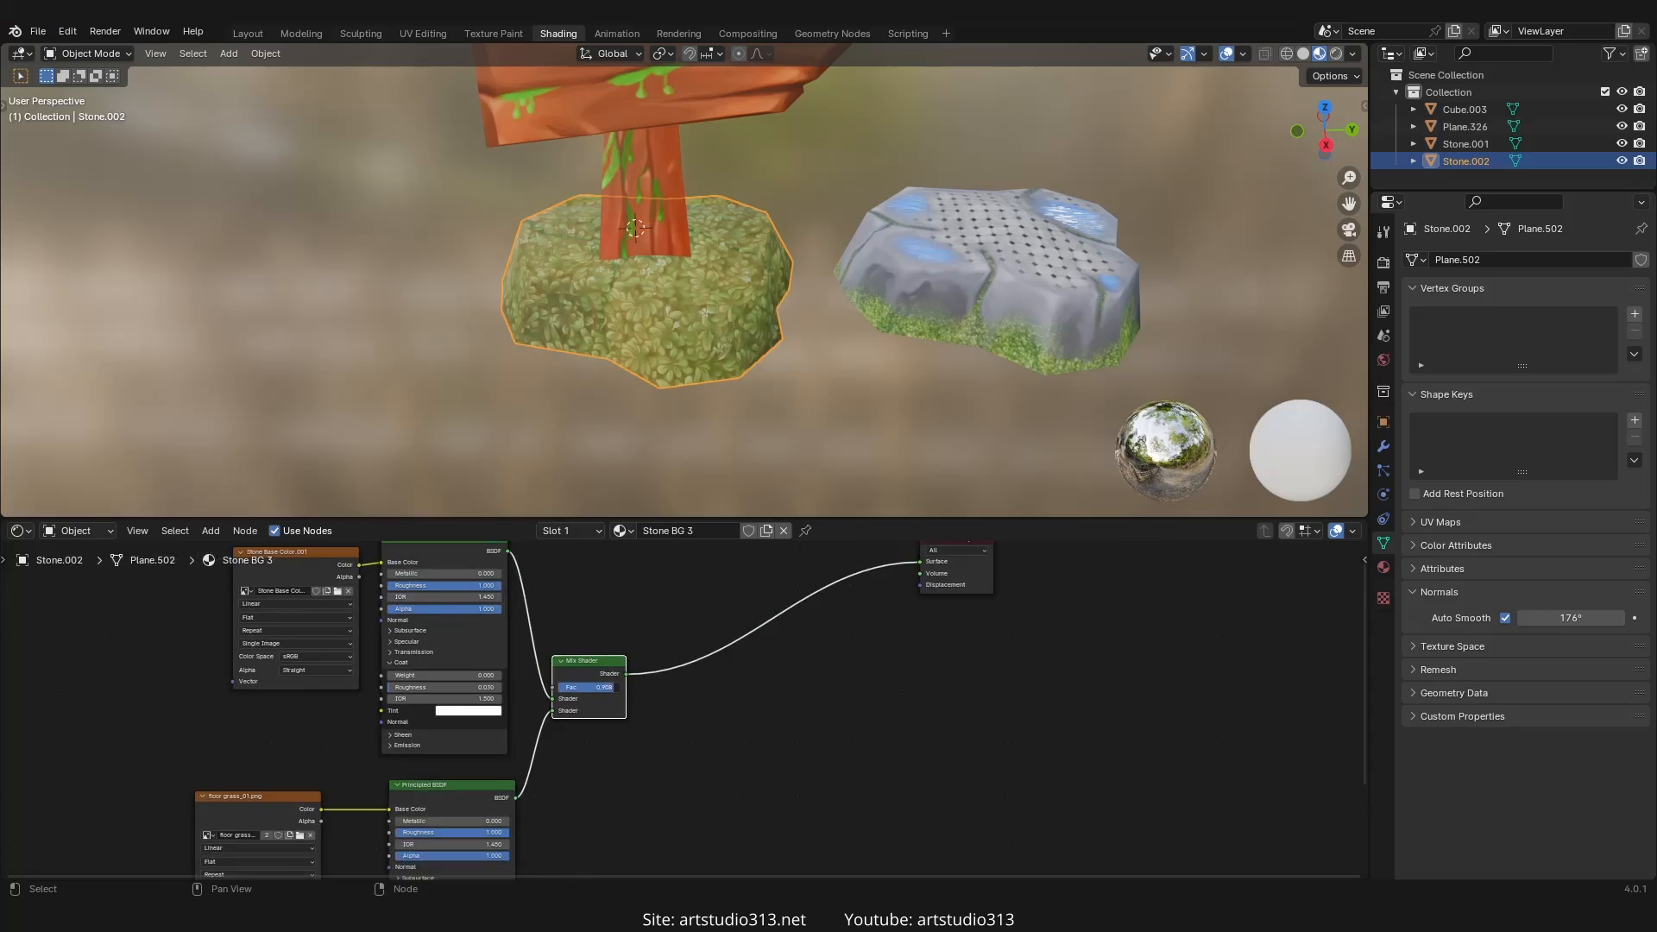
pyautogui.moveTo(614, 688); pyautogui.dragTo(621, 688)
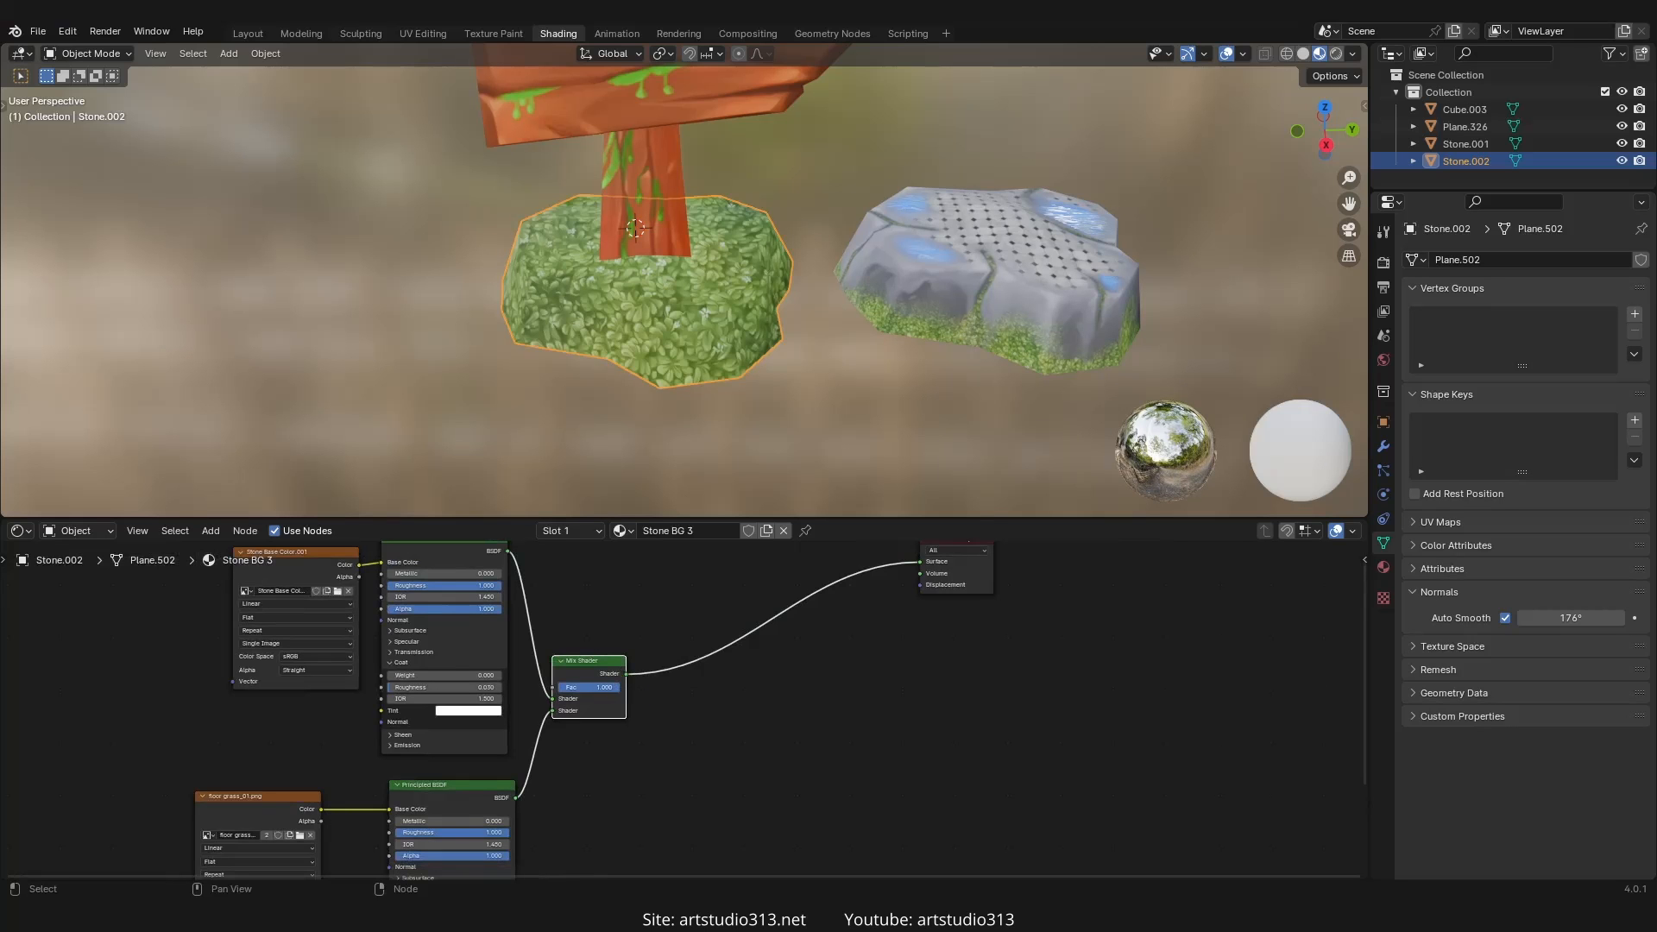
# - Add Texture Coordinate and Mapping nodes to the floor grass_01.png image texture
pyautogui.moveTo(654, 346)
pyautogui.mouseDown(button='middle')
pyautogui.moveTo(761, 319)
pyautogui.moveTo(780, 282)
pyautogui.moveTo(636, 328)
pyautogui.mouseUp(button='middle')
pyautogui.scroll(-4, 678, 712)
pyautogui.moveTo(562, 833); pyautogui.dragTo(685, 759, button='middle')
pyautogui.scroll(6, 566, 739)
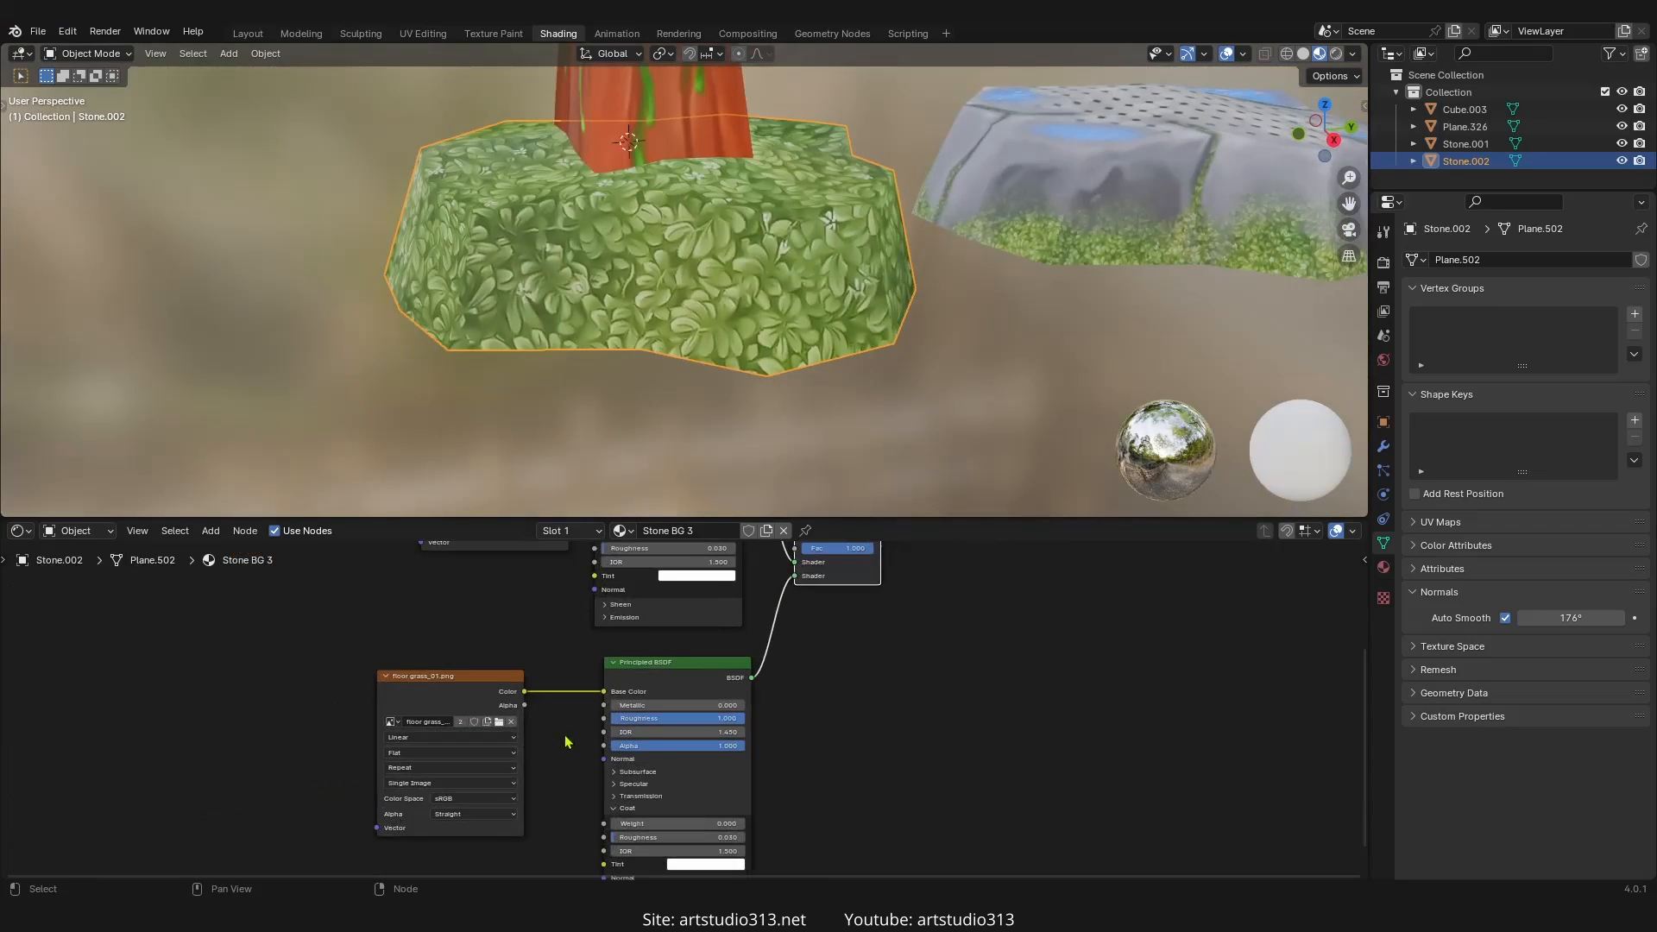
pyautogui.click(423, 688)
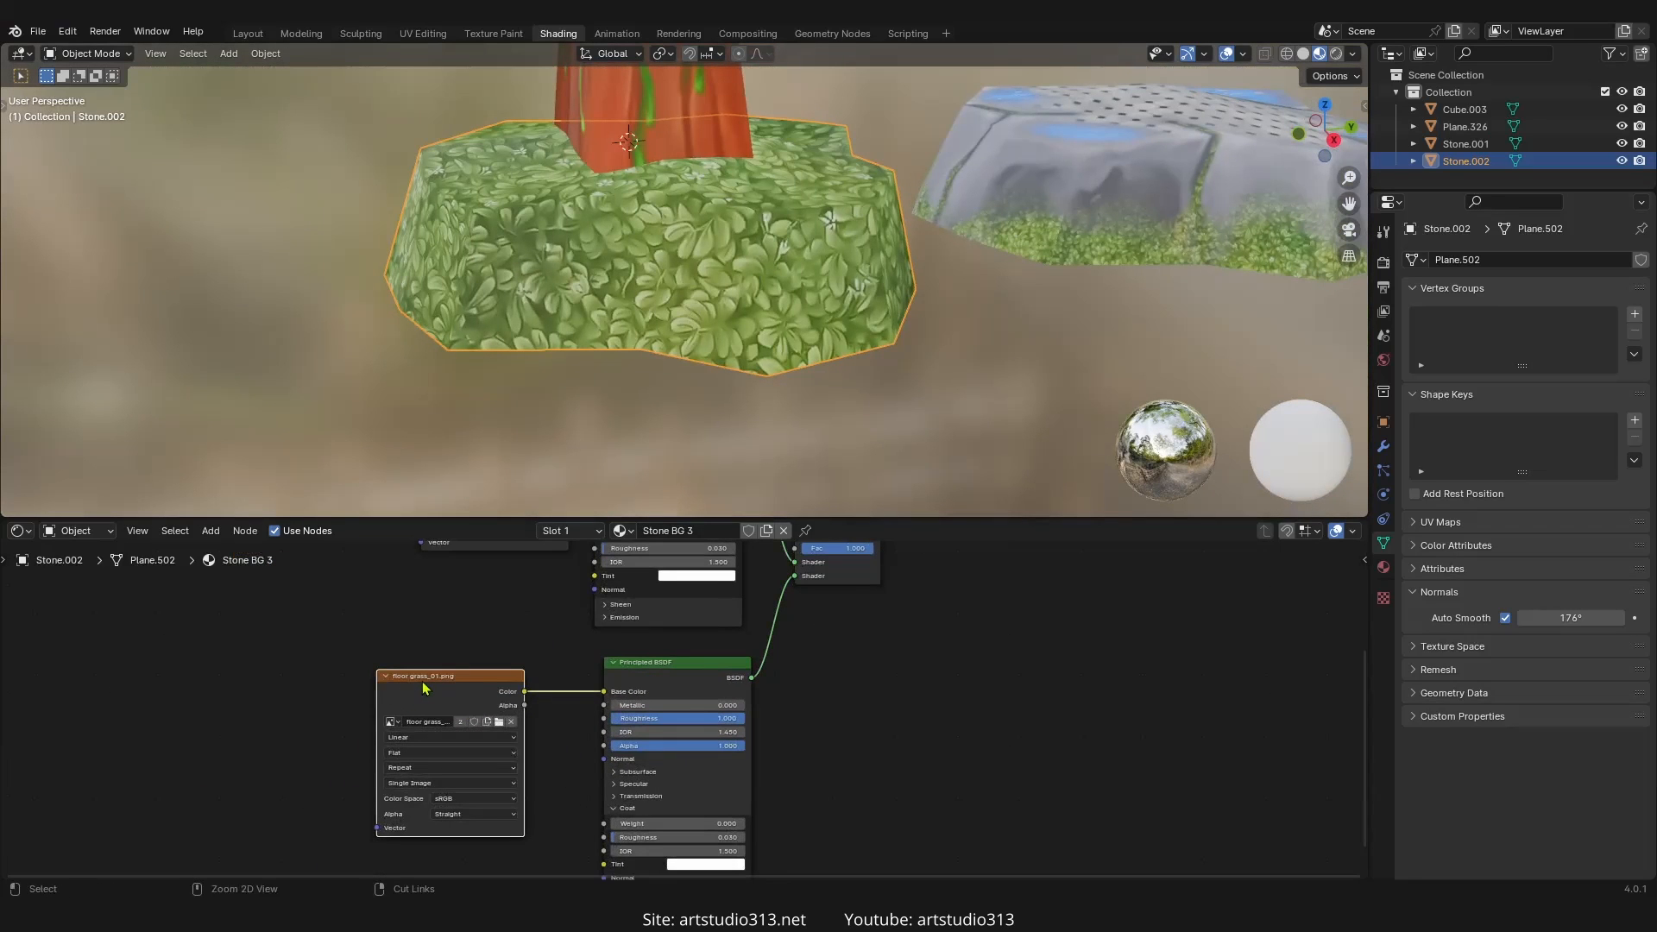
pyautogui.hotkey('ctrl', 't')
pyautogui.scroll(2, 539, 635)
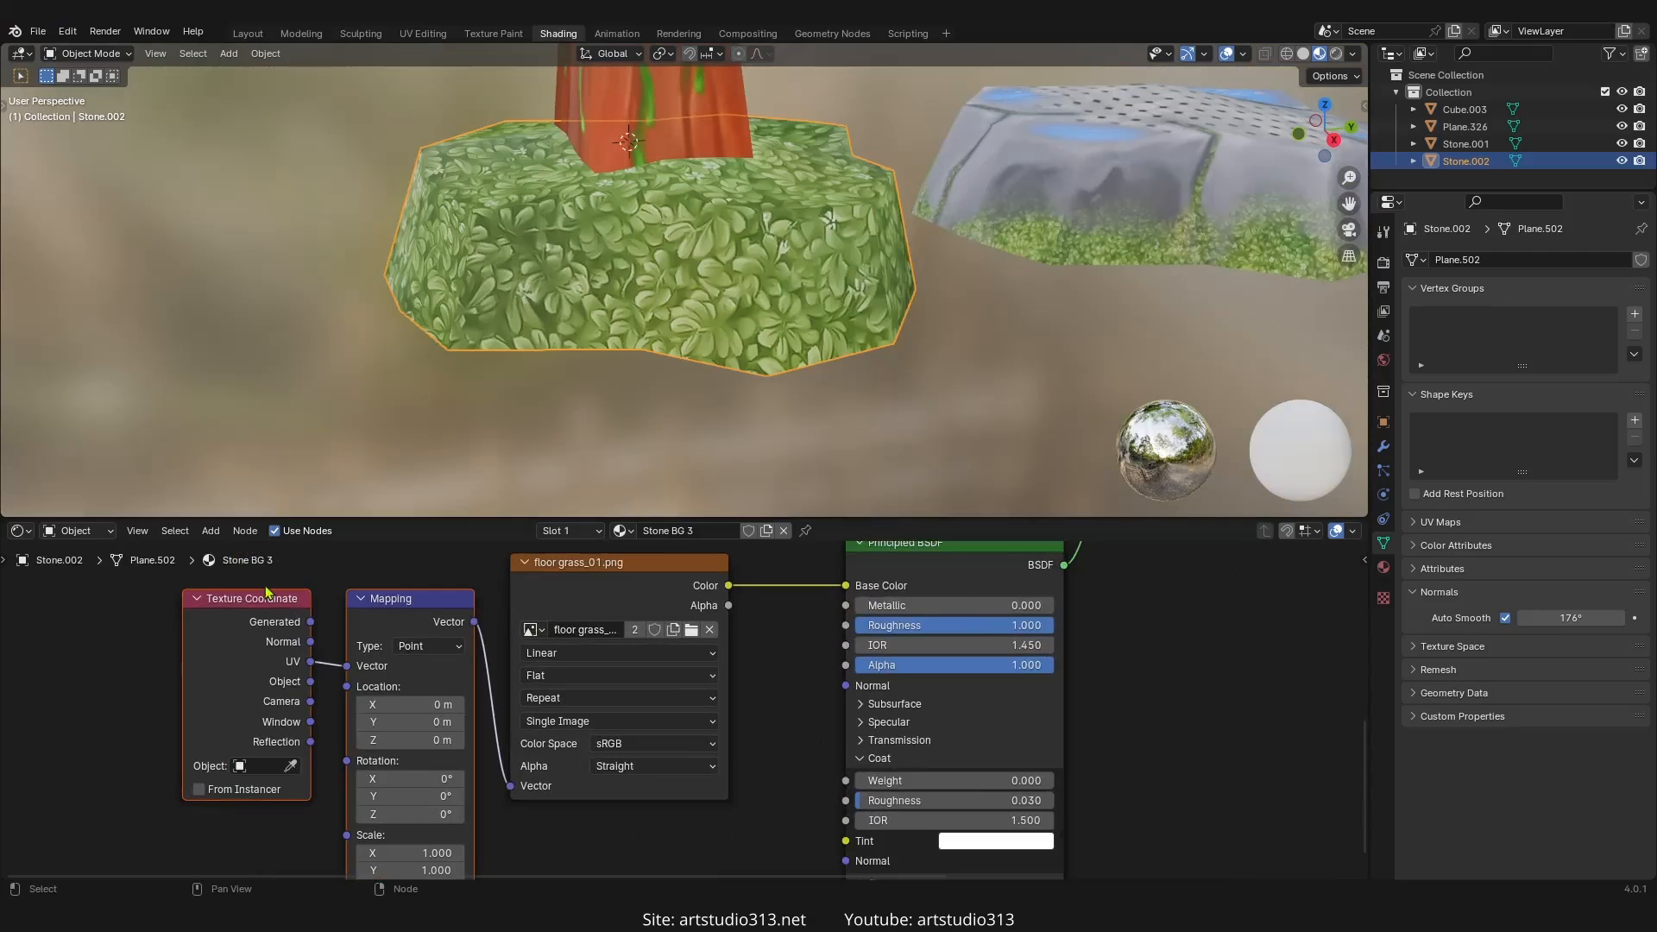
# - Set the Mapping node's X, Y and Z scale to 3
pyautogui.moveTo(397, 863); pyautogui.dragTo(443, 787, button='middle')
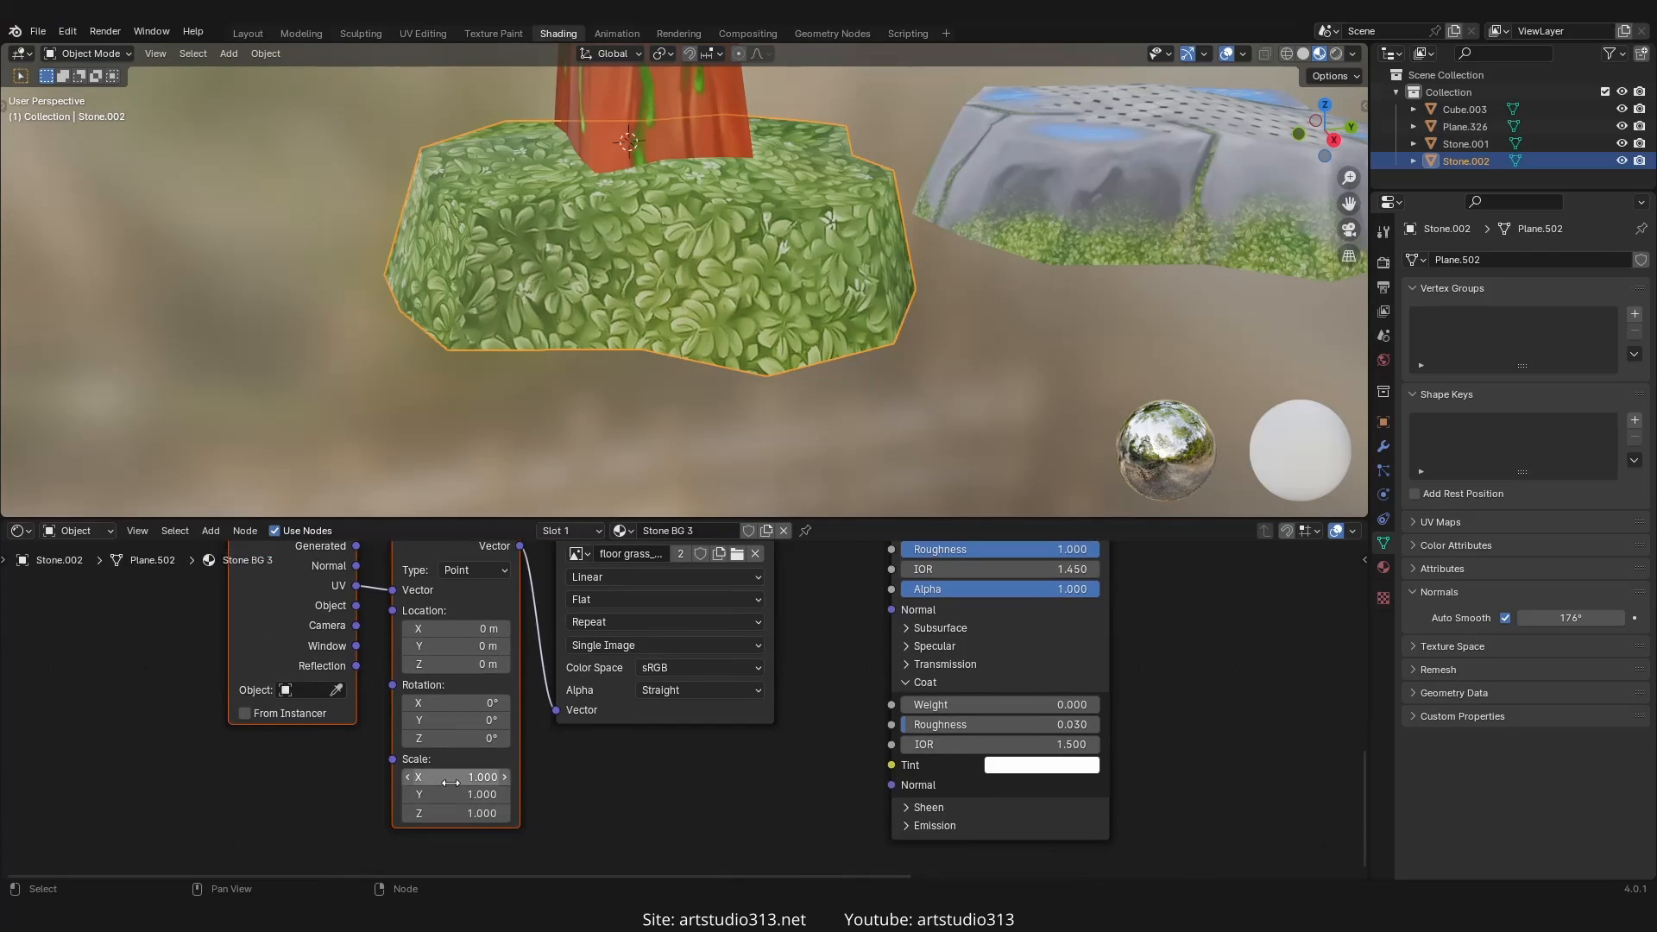
pyautogui.moveTo(450, 779); pyautogui.dragTo(451, 814)
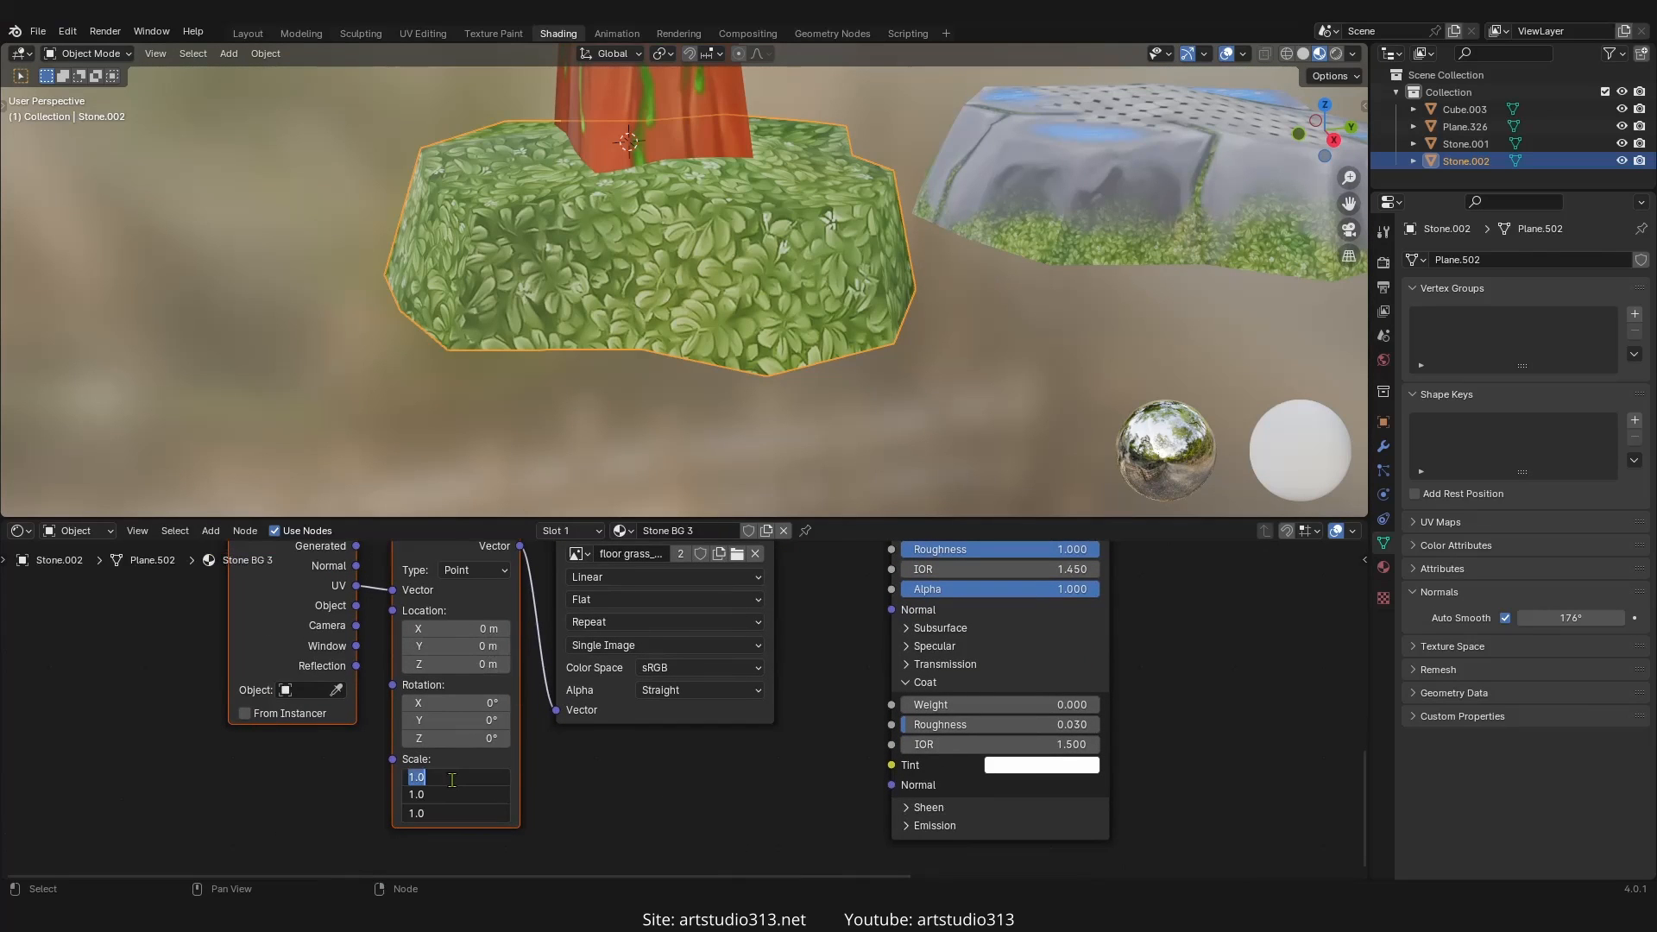
pyautogui.write('3')
pyautogui.press('Return')
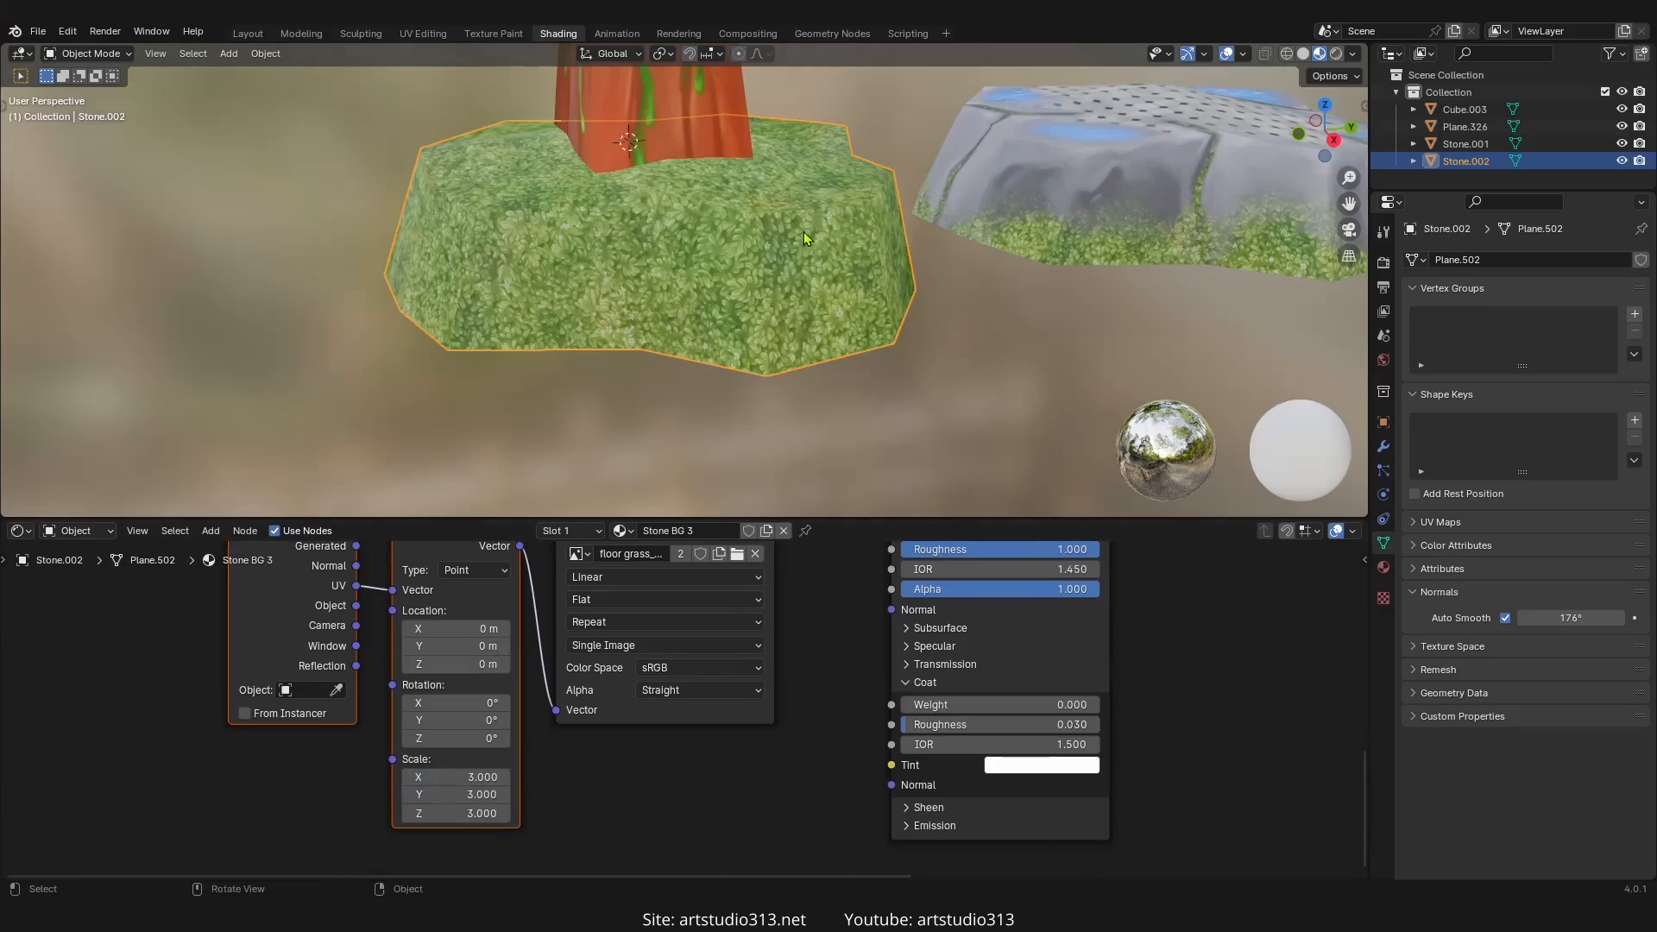
# - Examine the density of the grass texture on the stone up close and from farther away
pyautogui.moveTo(820, 207); pyautogui.dragTo(636, 306, button='middle')
pyautogui.scroll(3, 606, 310)
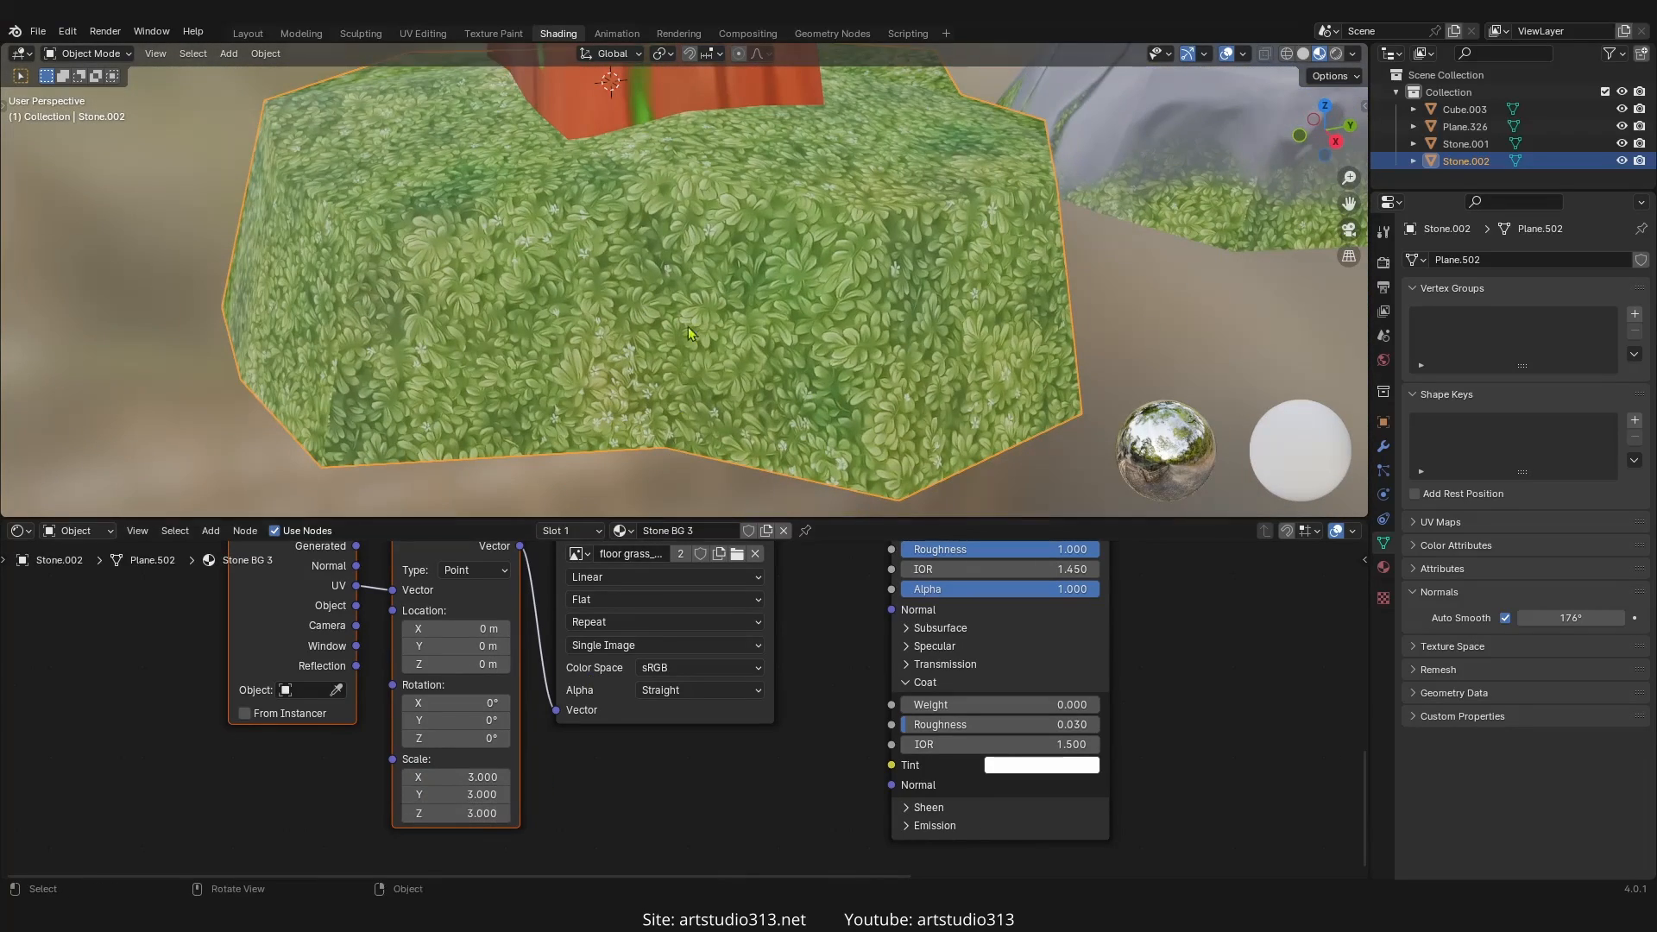
pyautogui.scroll(-3, 677, 309)
pyautogui.scroll(2, 658, 345)
pyautogui.scroll(2, 657, 350)
pyautogui.scroll(-3, 697, 340)
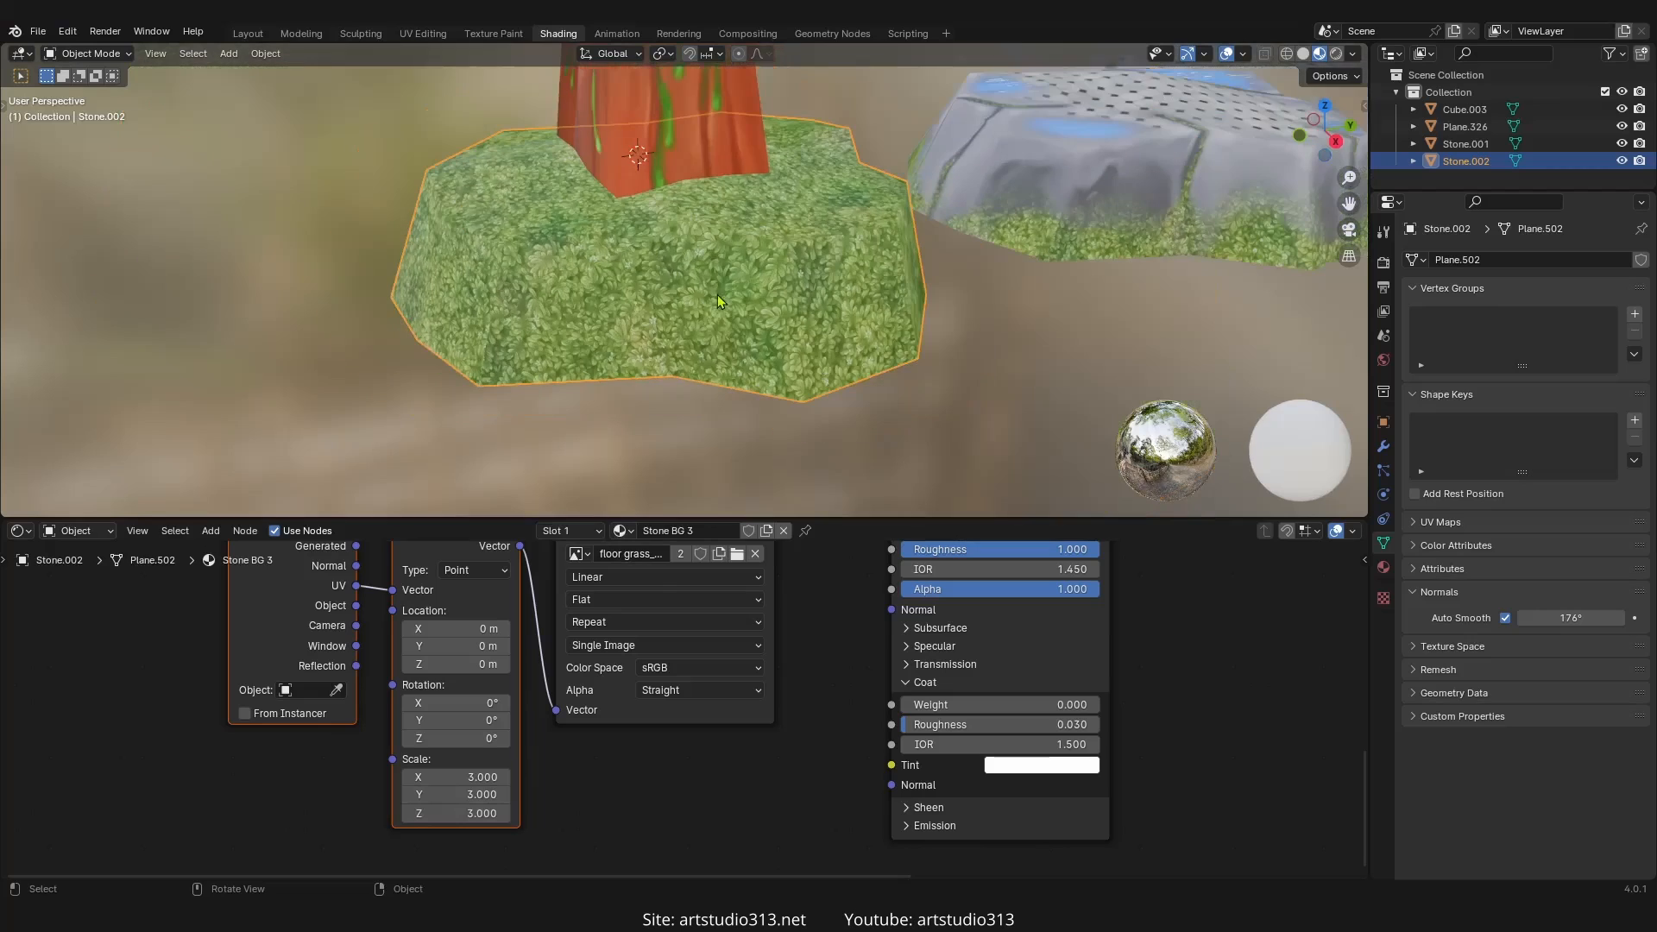
pyautogui.moveTo(682, 302)
pyautogui.mouseDown(button='middle')
pyautogui.moveTo(552, 293)
pyautogui.moveTo(687, 307)
pyautogui.mouseUp(button='middle')
pyautogui.scroll(-1, 687, 307)
pyautogui.scroll(-3, 786, 740)
# - Set the Mix Shader's factor to 0.000 and inspect the stone's original texture
pyautogui.moveTo(782, 668); pyautogui.dragTo(691, 753, button='middle')
pyautogui.scroll(2, 715, 727)
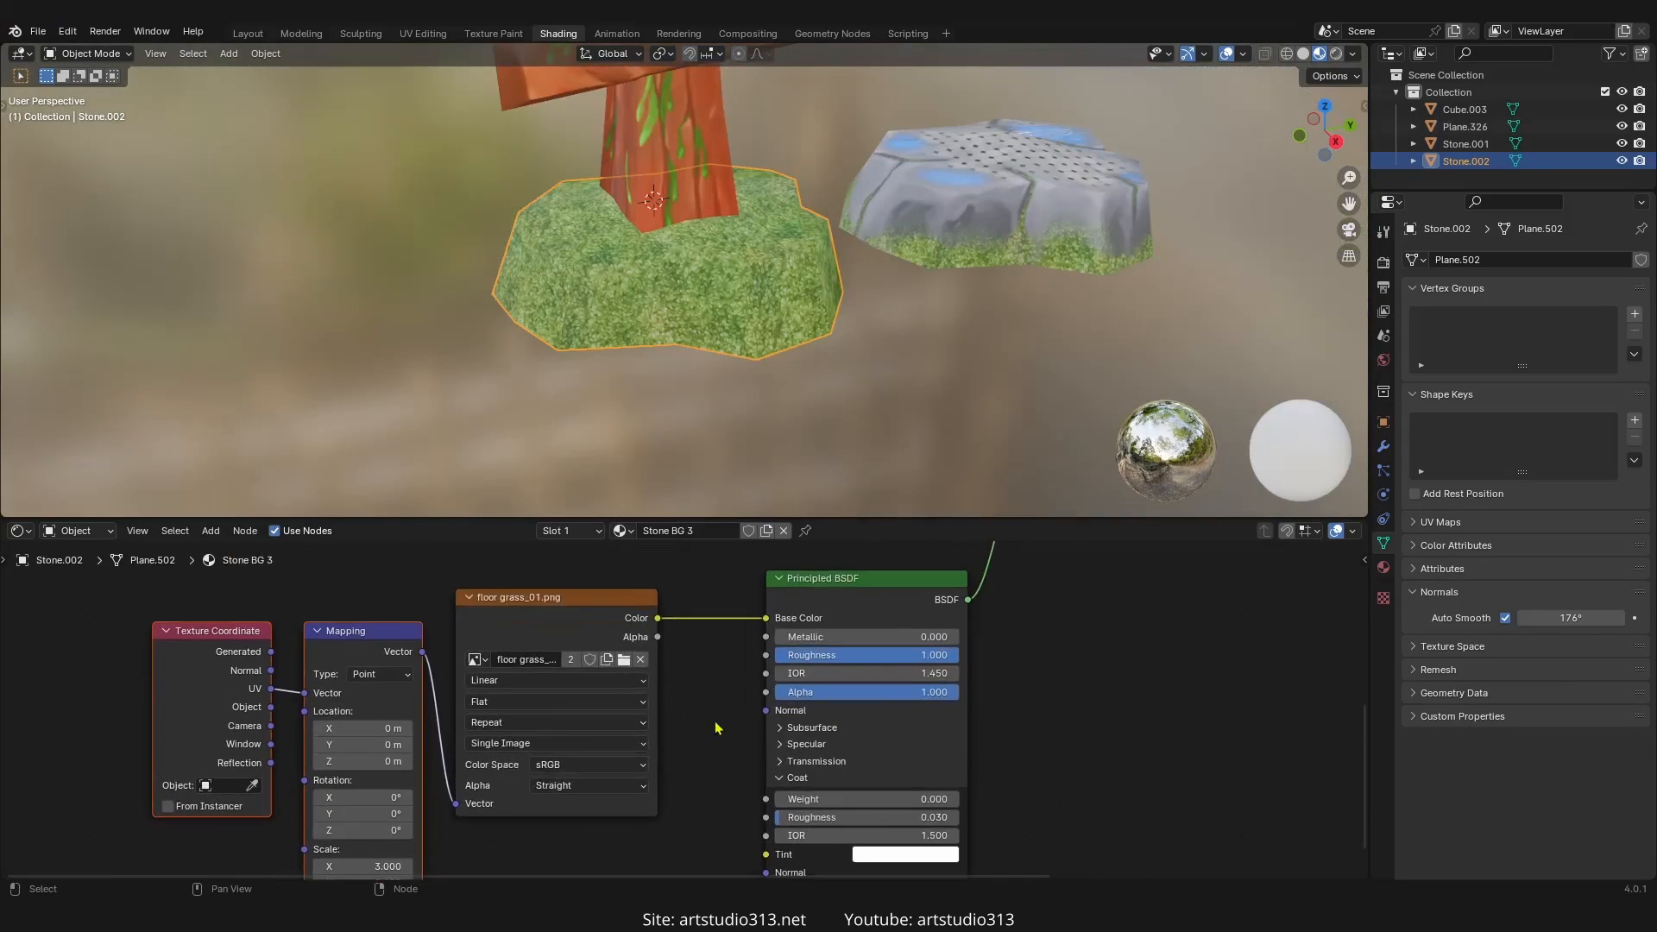
pyautogui.moveTo(981, 559); pyautogui.dragTo(648, 787, button='middle')
pyautogui.scroll(-5, 687, 704)
pyautogui.moveTo(684, 701); pyautogui.dragTo(643, 796, button='middle')
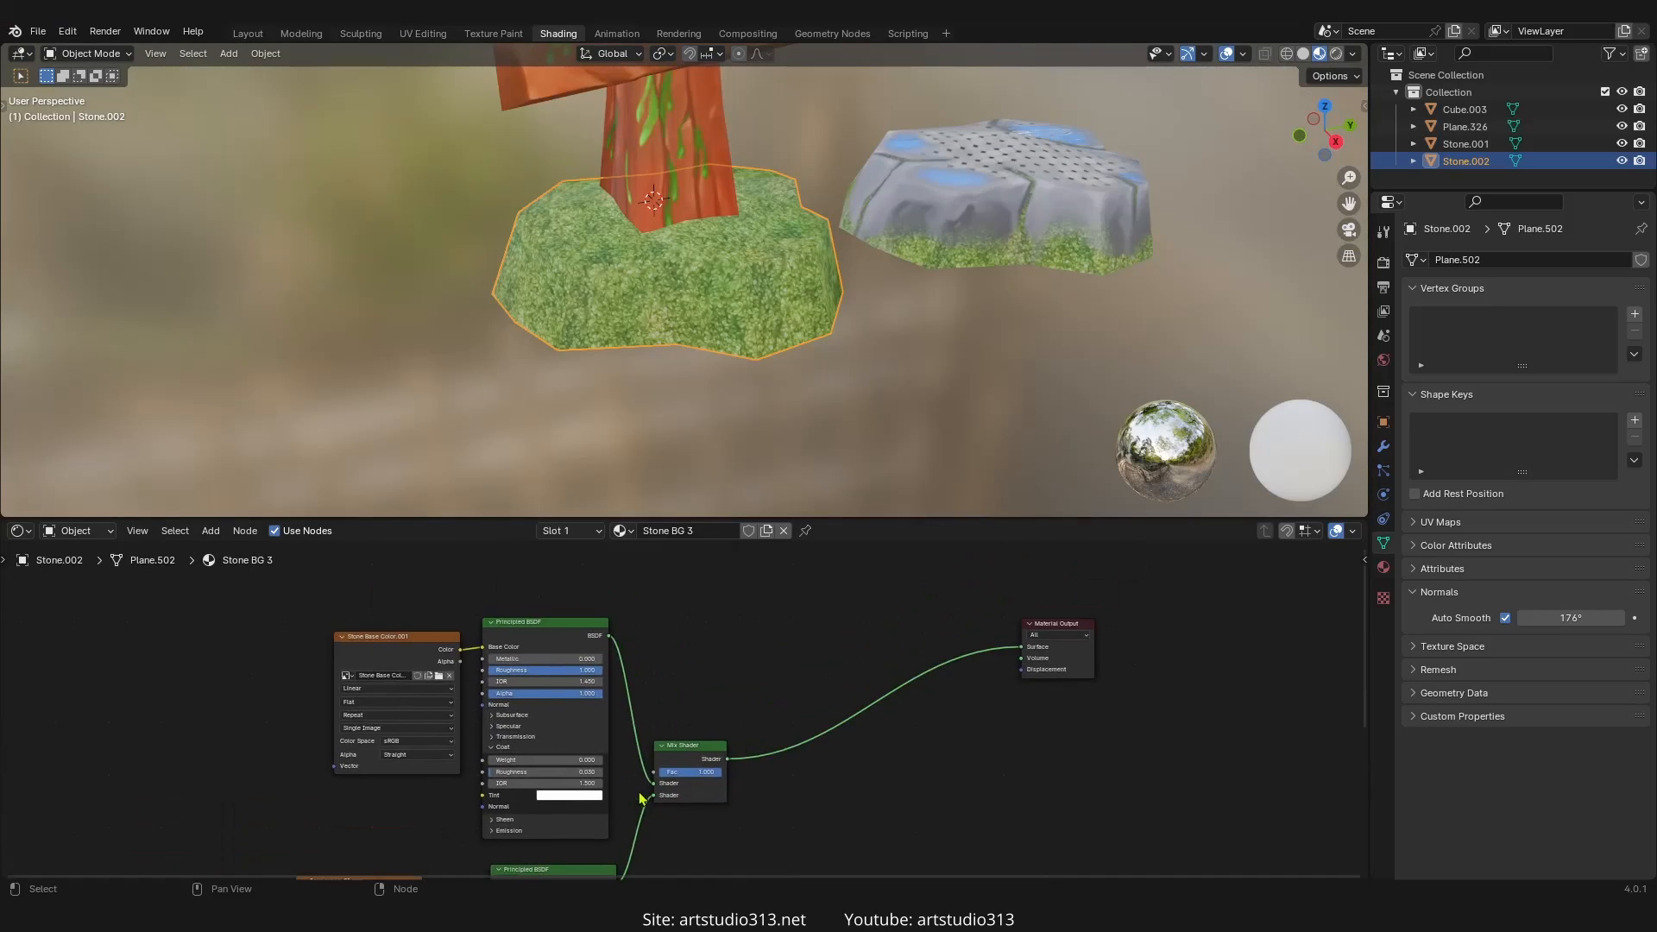
pyautogui.scroll(1, 720, 377)
pyautogui.moveTo(706, 773); pyautogui.dragTo(644, 772)
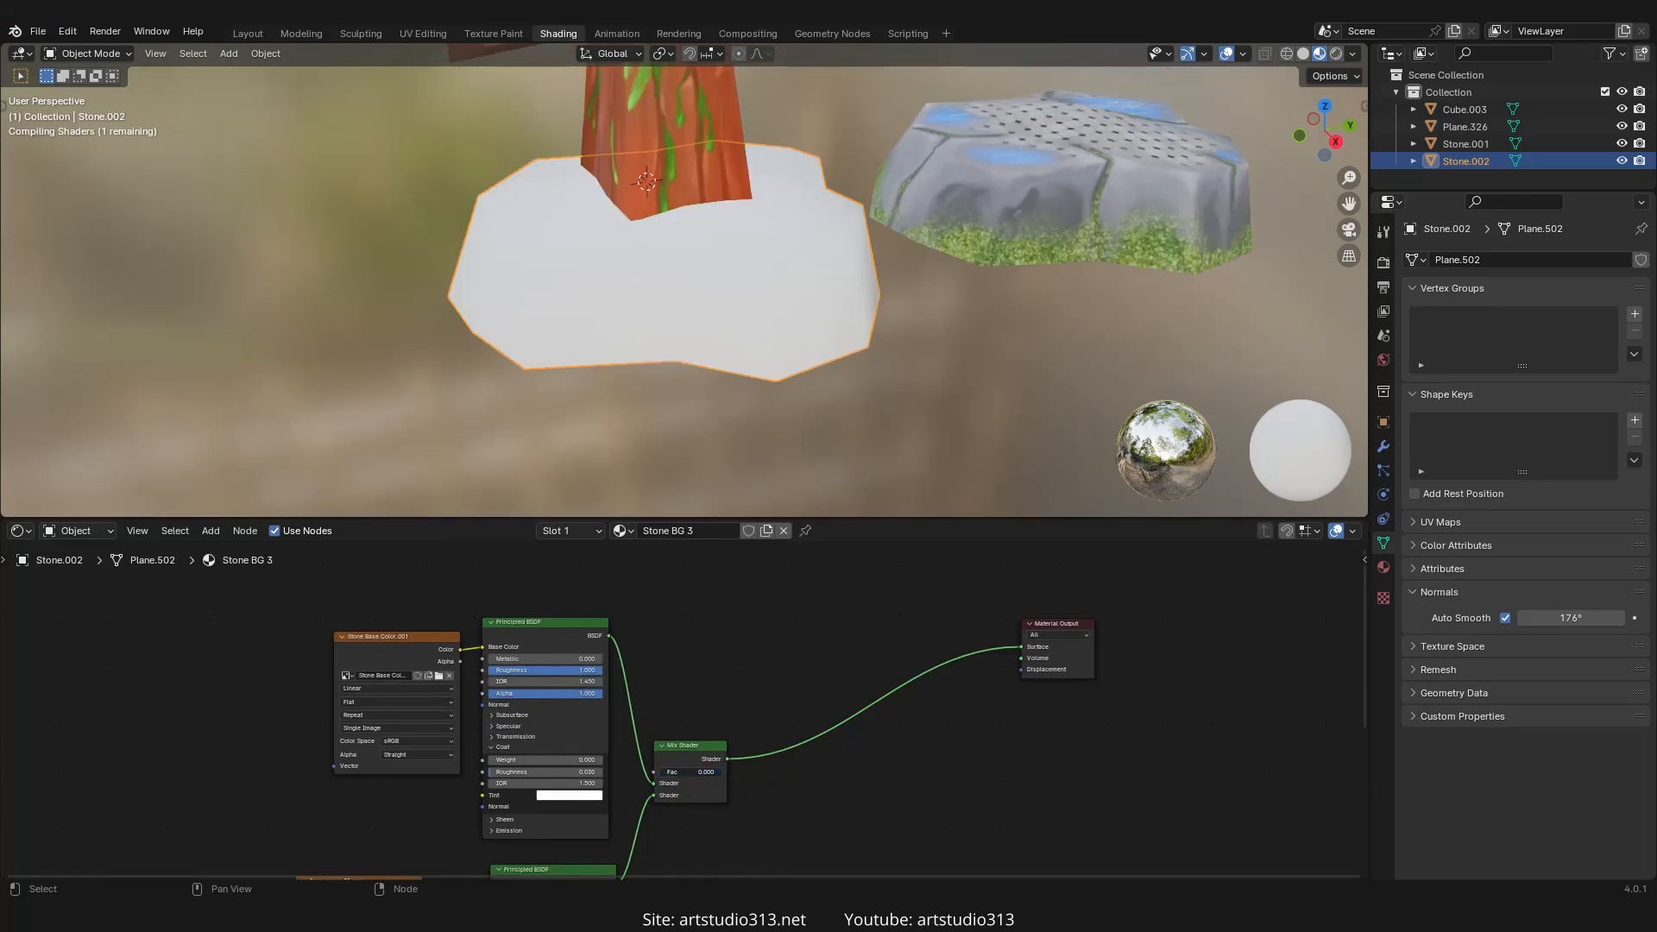
pyautogui.scroll(2, 684, 708)
pyautogui.scroll(3, 656, 261)
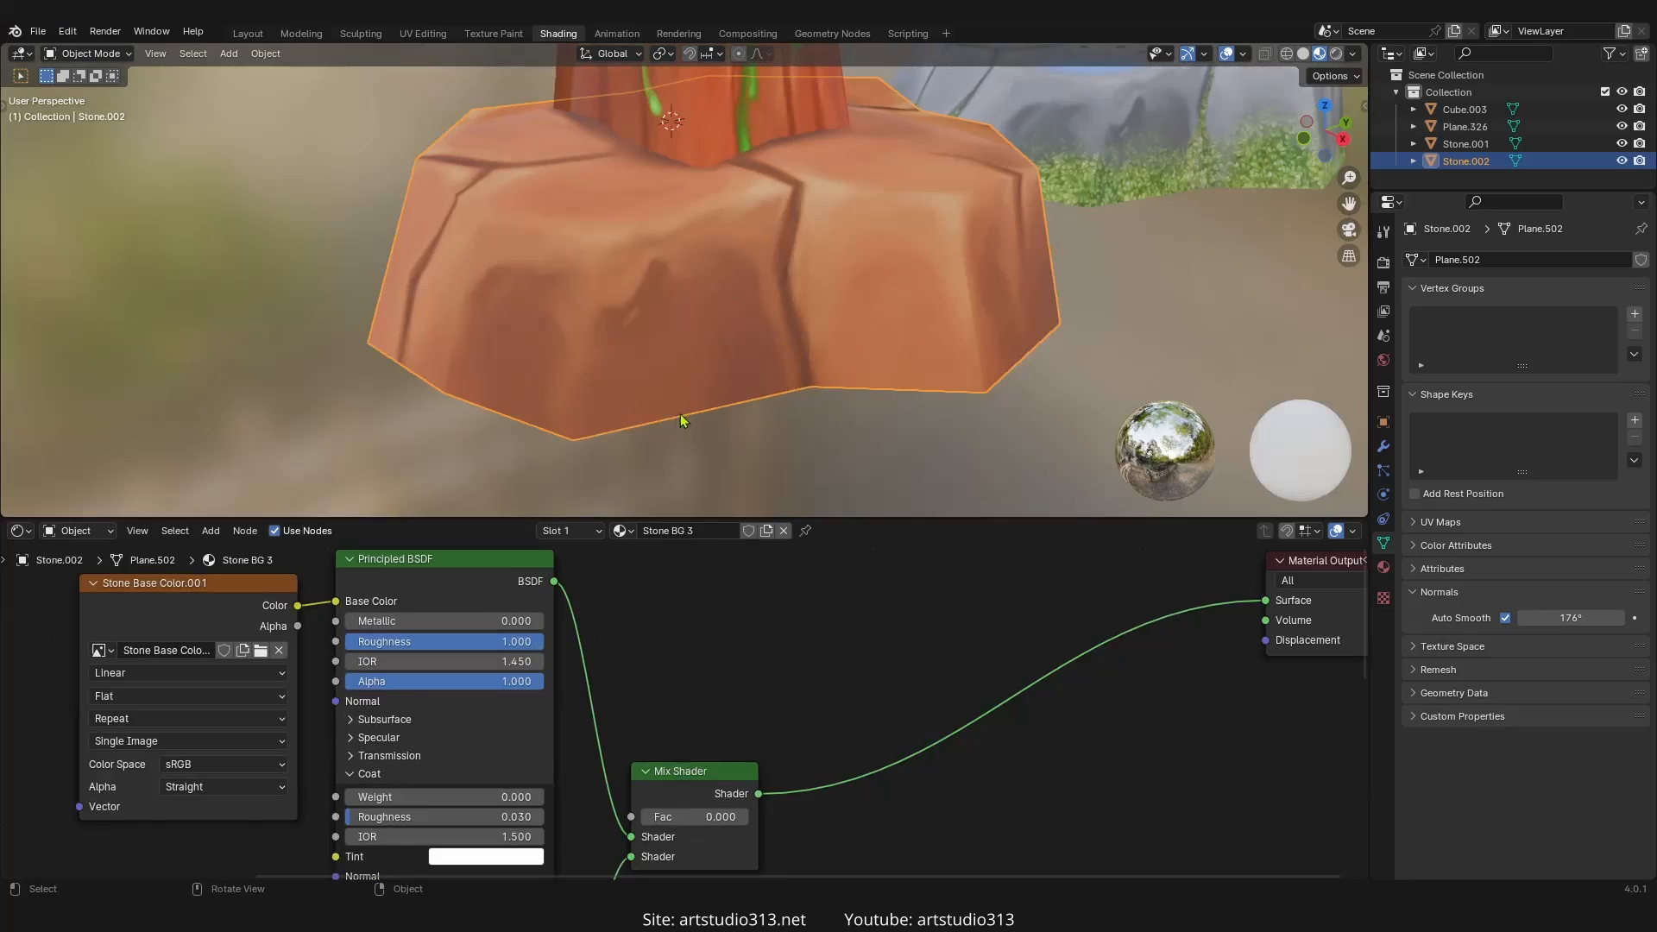
pyautogui.moveTo(681, 415); pyautogui.dragTo(672, 354, button='middle')
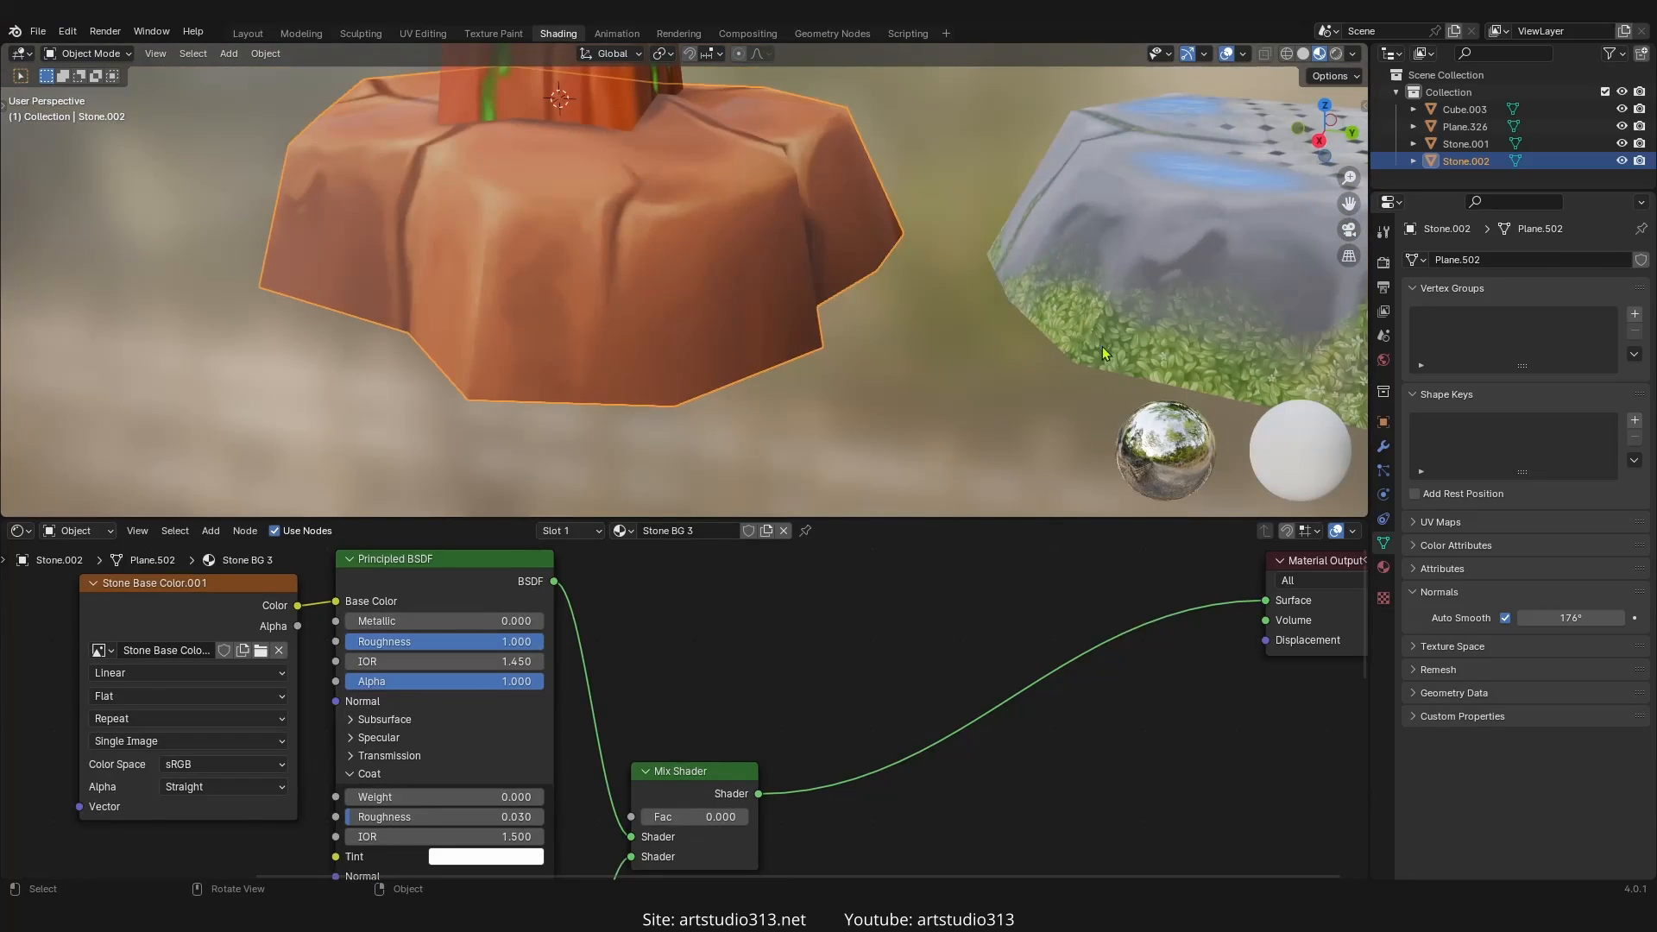
# - Save the file and switch to the Texture Paint workspace
pyautogui.moveTo(1103, 354); pyautogui.dragTo(637, 356, button='middle')
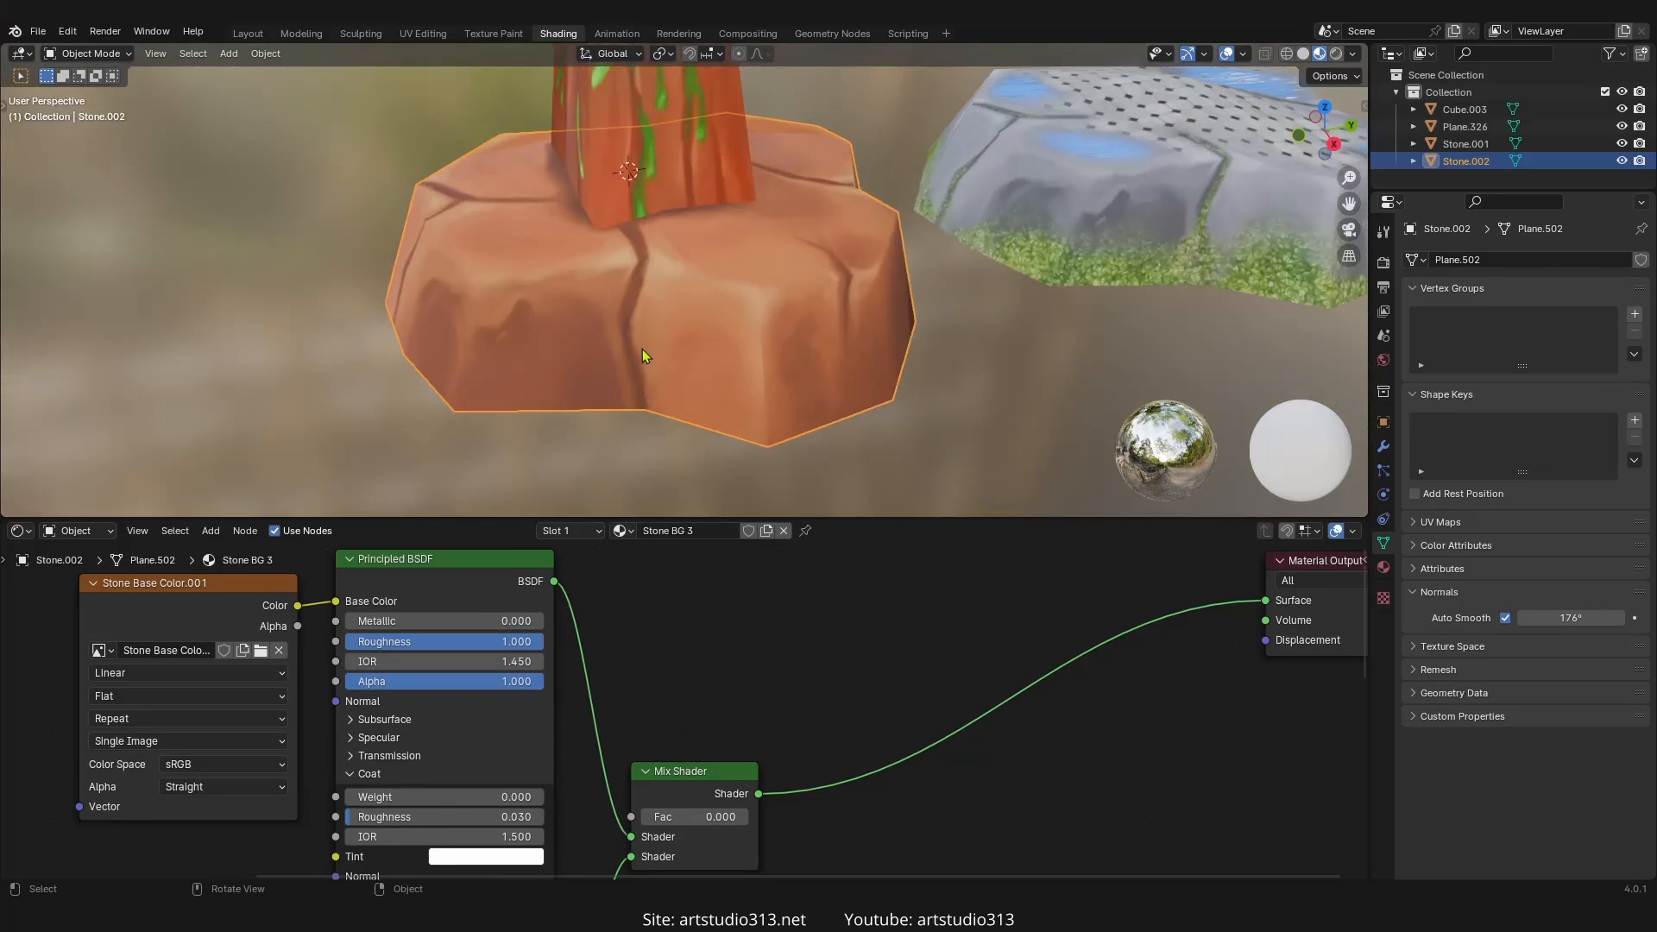
pyautogui.hotkey('ctrl', 's')
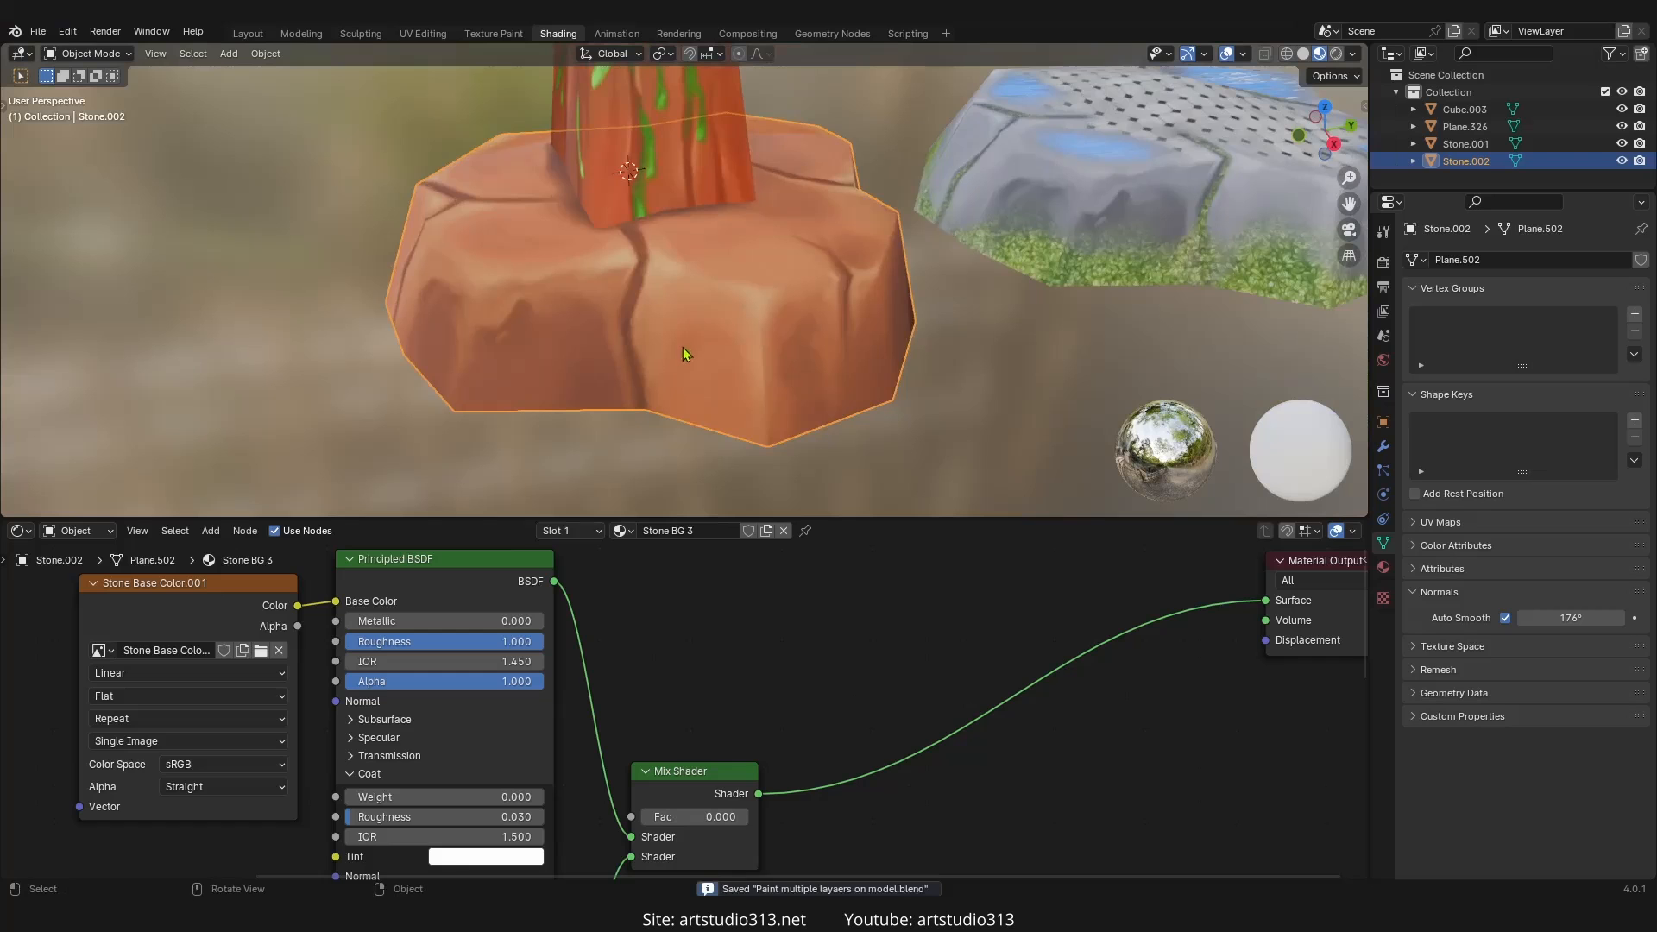
pyautogui.click(488, 39)
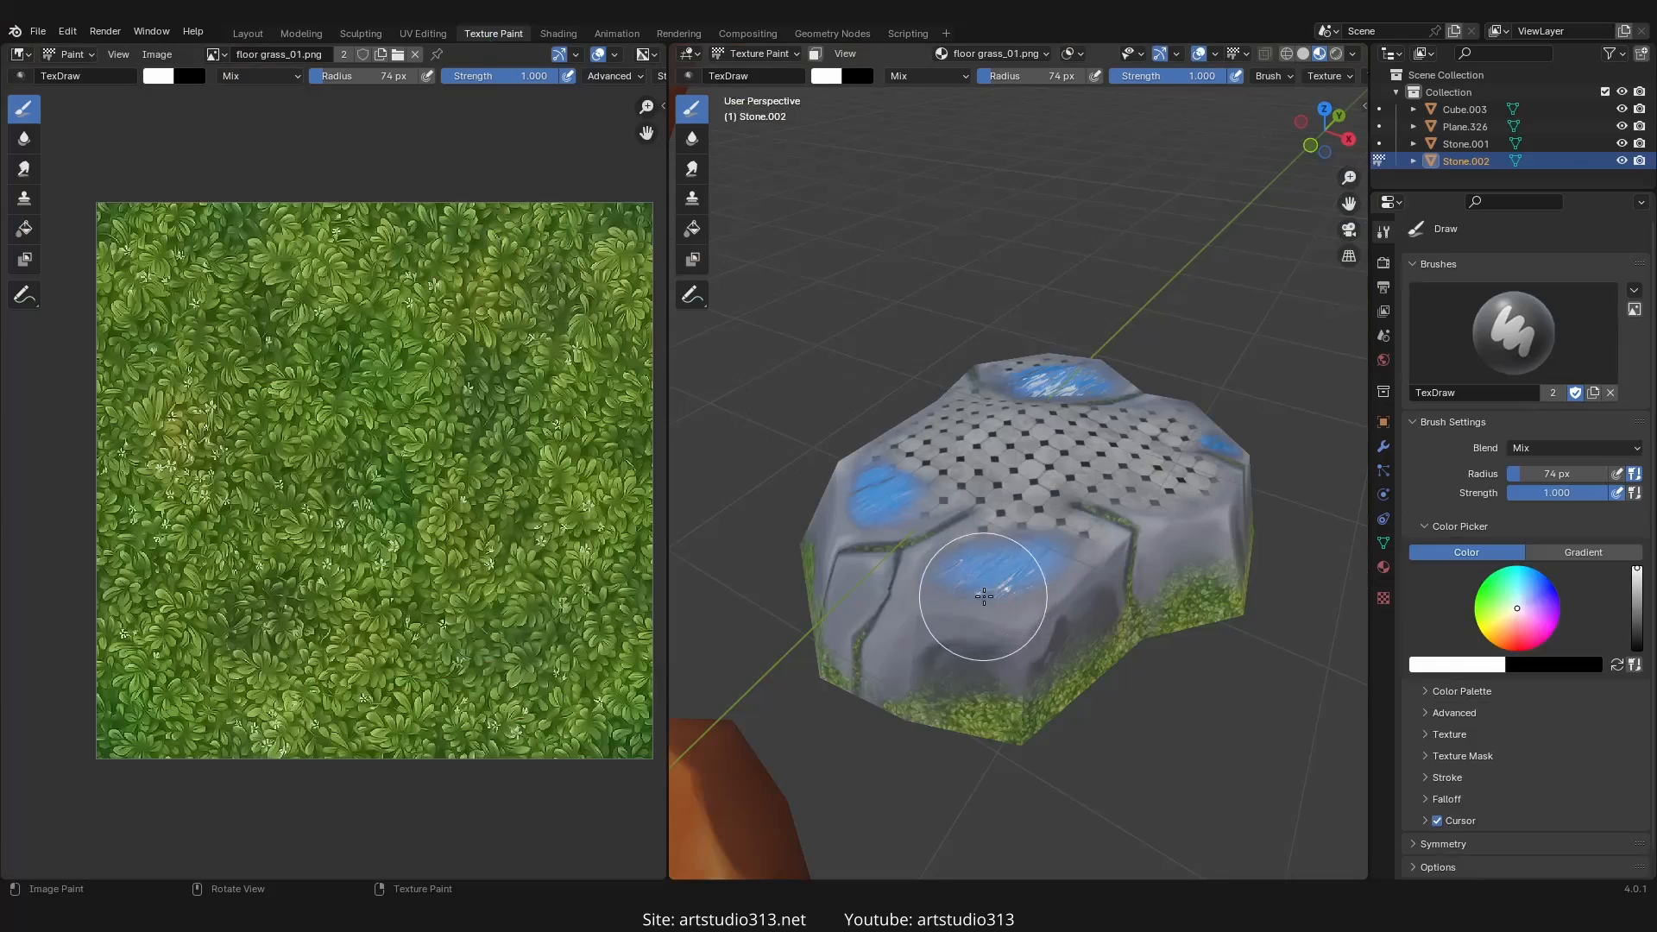
pyautogui.press('KP_Decimal')
pyautogui.moveTo(989, 595)
pyautogui.mouseDown(button='middle')
pyautogui.moveTo(1023, 542)
pyautogui.moveTo(932, 547)
pyautogui.mouseUp(button='middle')
pyautogui.scroll(-8, 1025, 541)
pyautogui.scroll(-7, 1027, 542)
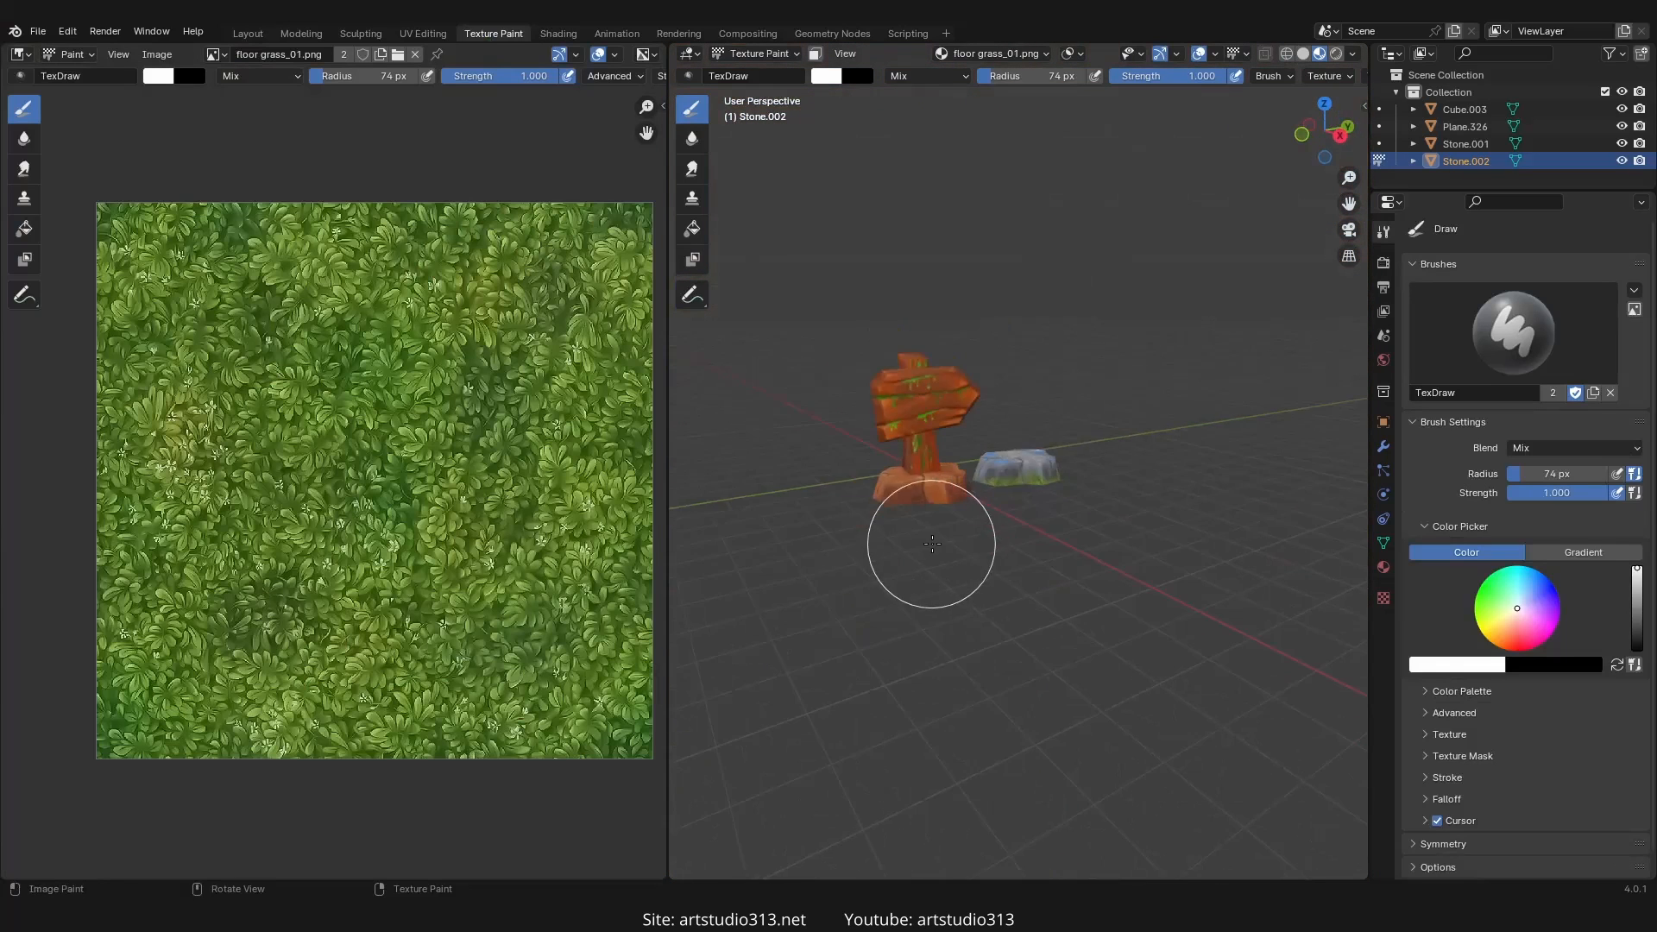
pyautogui.scroll(4, 925, 536)
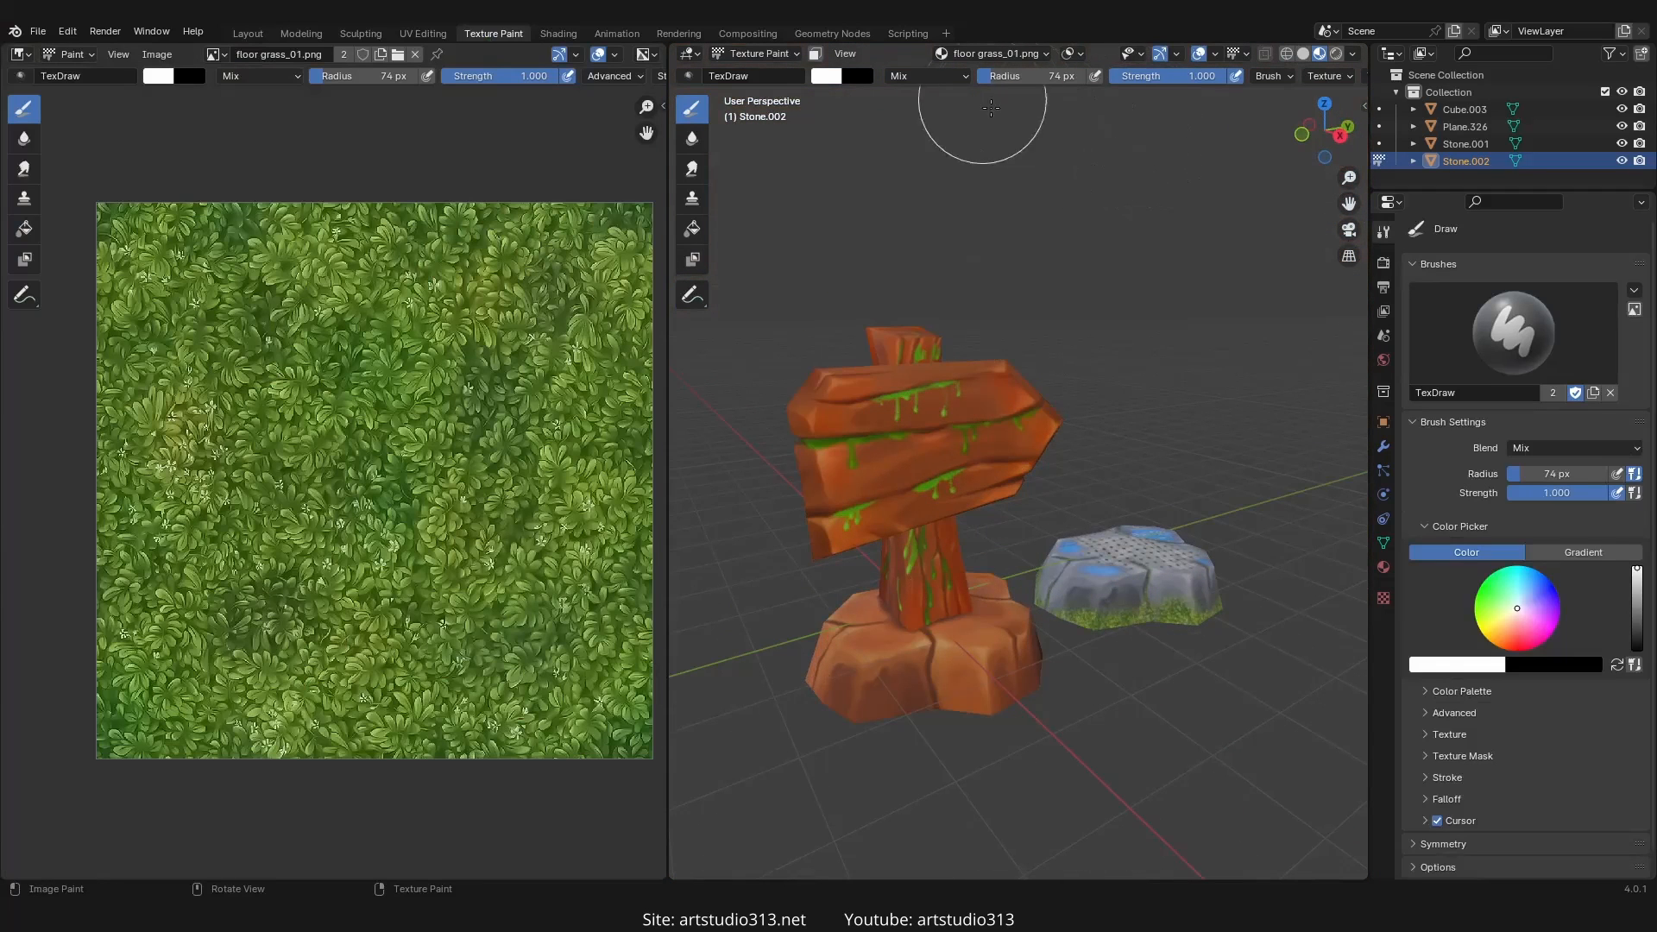
# - Hide the grey stone, Stone.001, in the scene and make the orange Stone.002 the selected object again
pyautogui.click(1465, 110)
pyautogui.click(1464, 127)
pyautogui.click(1467, 144)
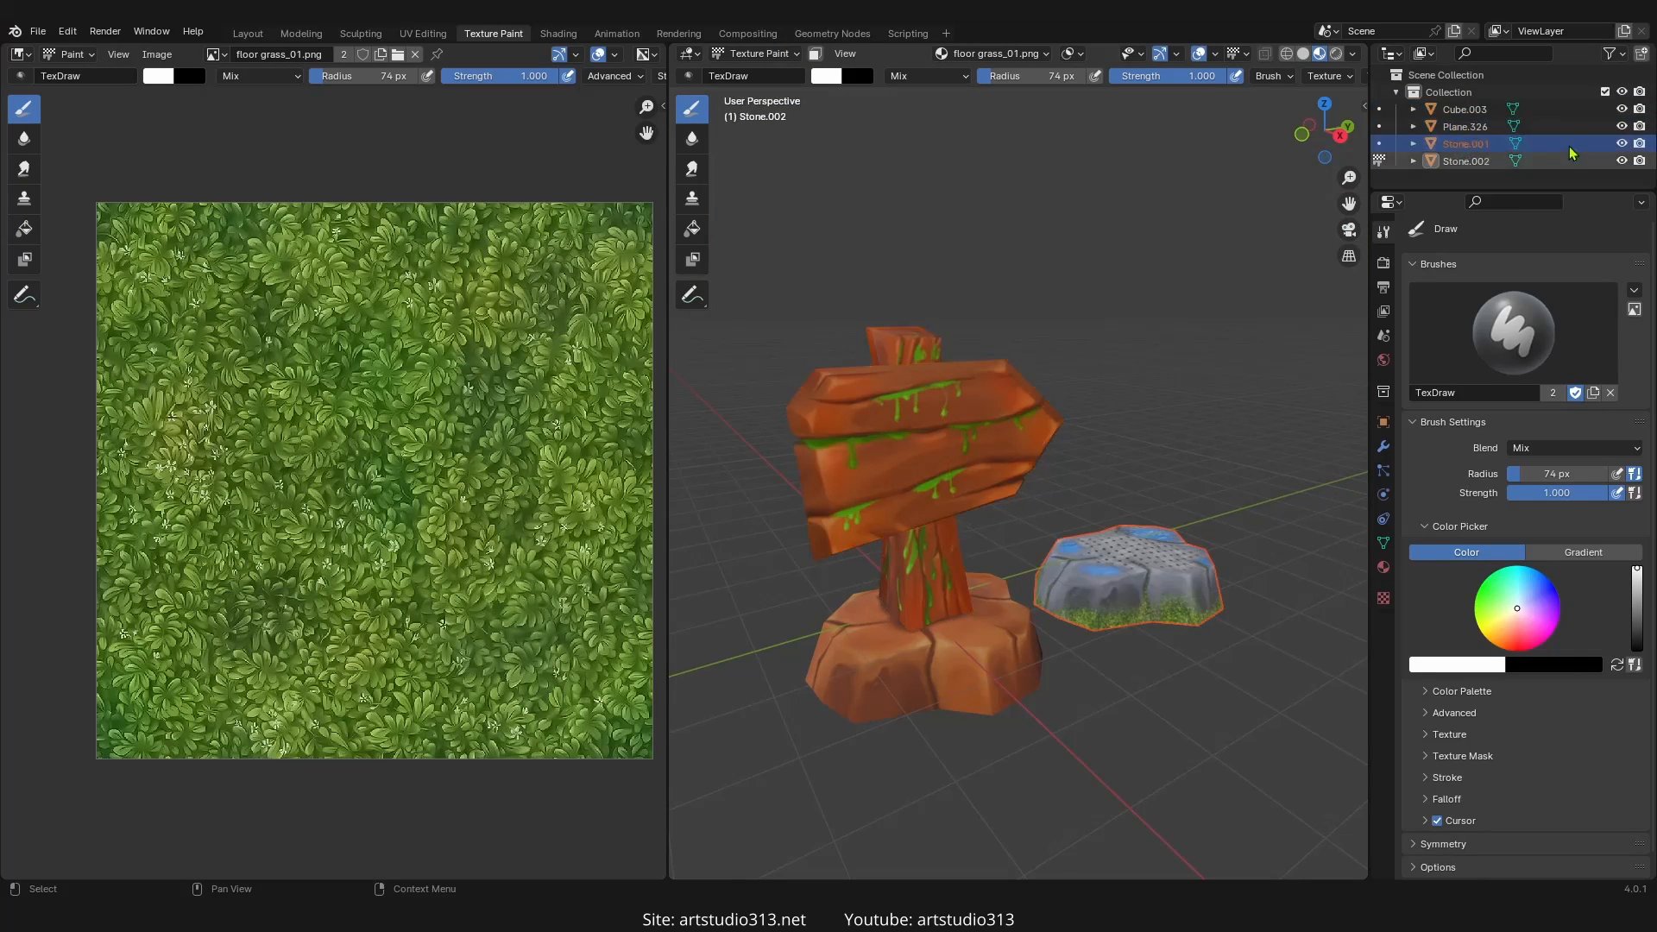
pyautogui.click(1621, 146)
pyautogui.moveTo(1085, 580)
pyautogui.mouseDown(button='middle')
pyautogui.moveTo(1043, 567)
pyautogui.moveTo(1215, 507)
pyautogui.moveTo(1059, 470)
pyautogui.moveTo(1059, 518)
pyautogui.mouseUp(button='middle')
pyautogui.click(1466, 161)
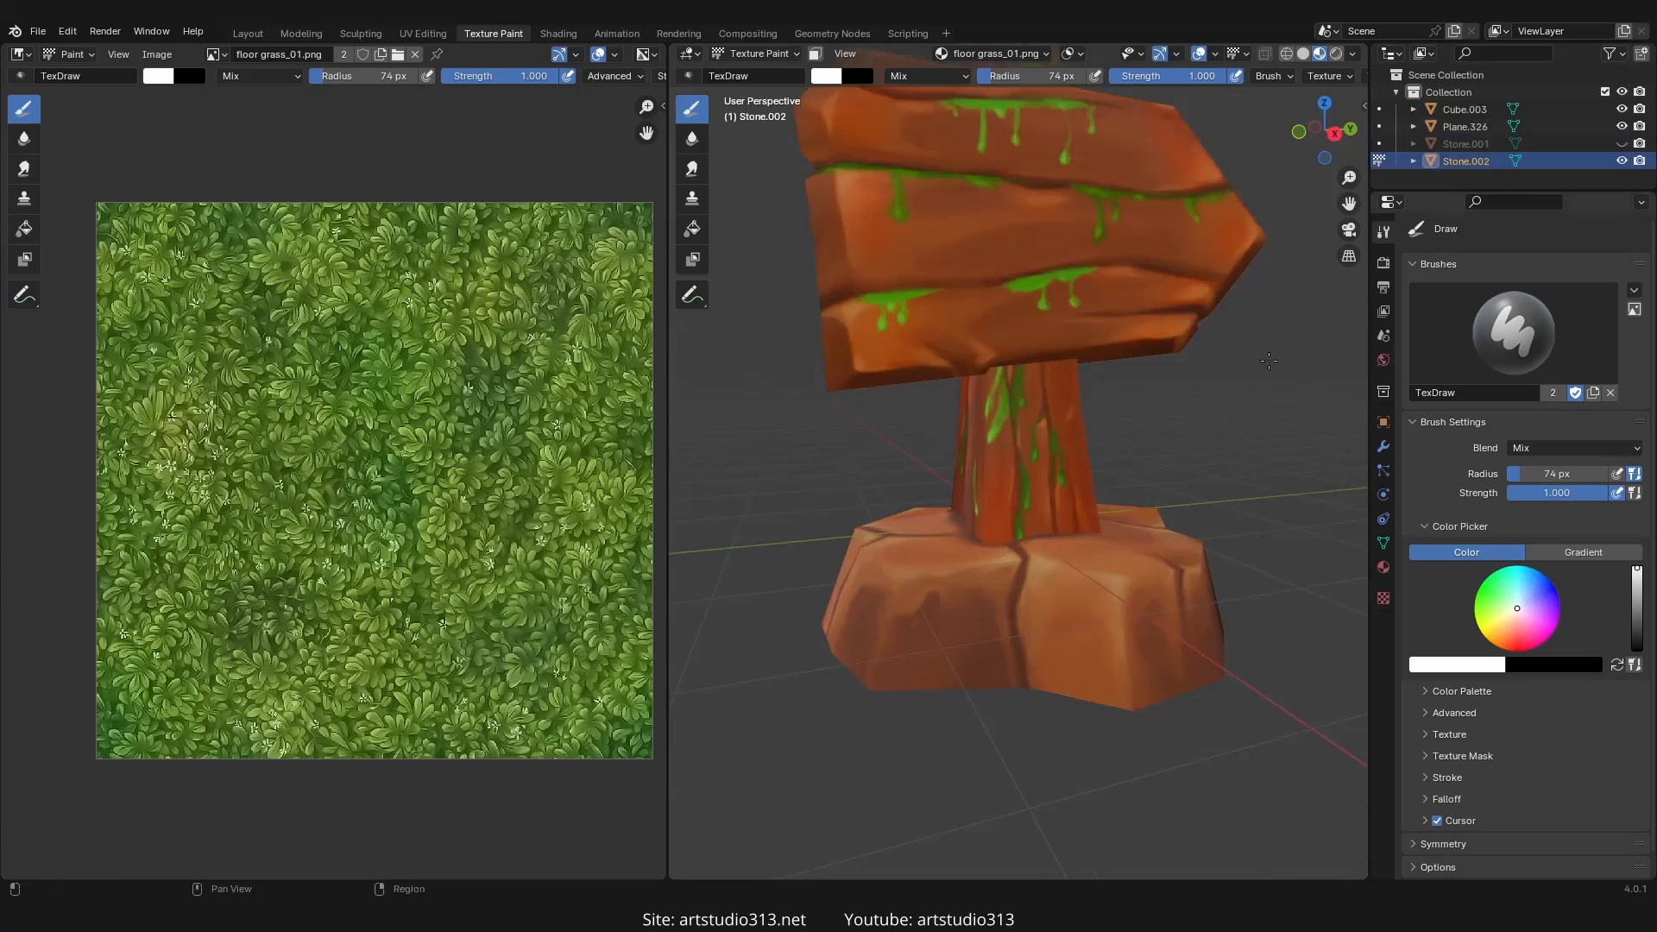
# - Examine the orange stone beneath the signpost up close and from farther away
pyautogui.moveTo(1045, 633); pyautogui.dragTo(1072, 562, button='middle')
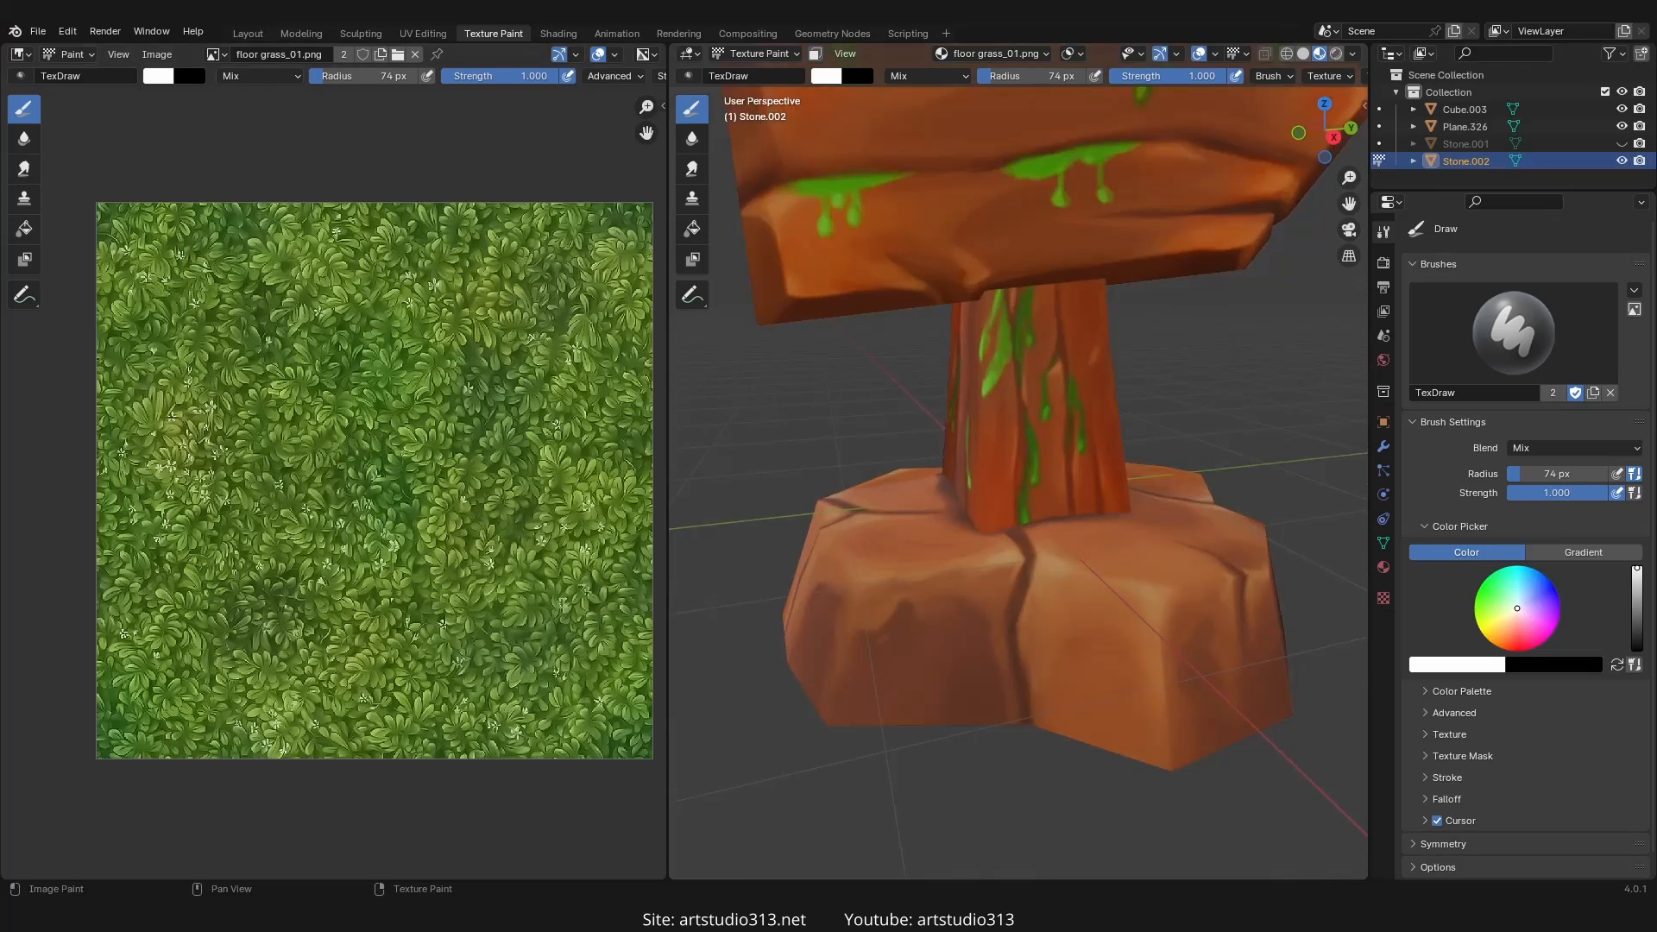
pyautogui.moveTo(1110, 695); pyautogui.dragTo(1138, 691, button='middle')
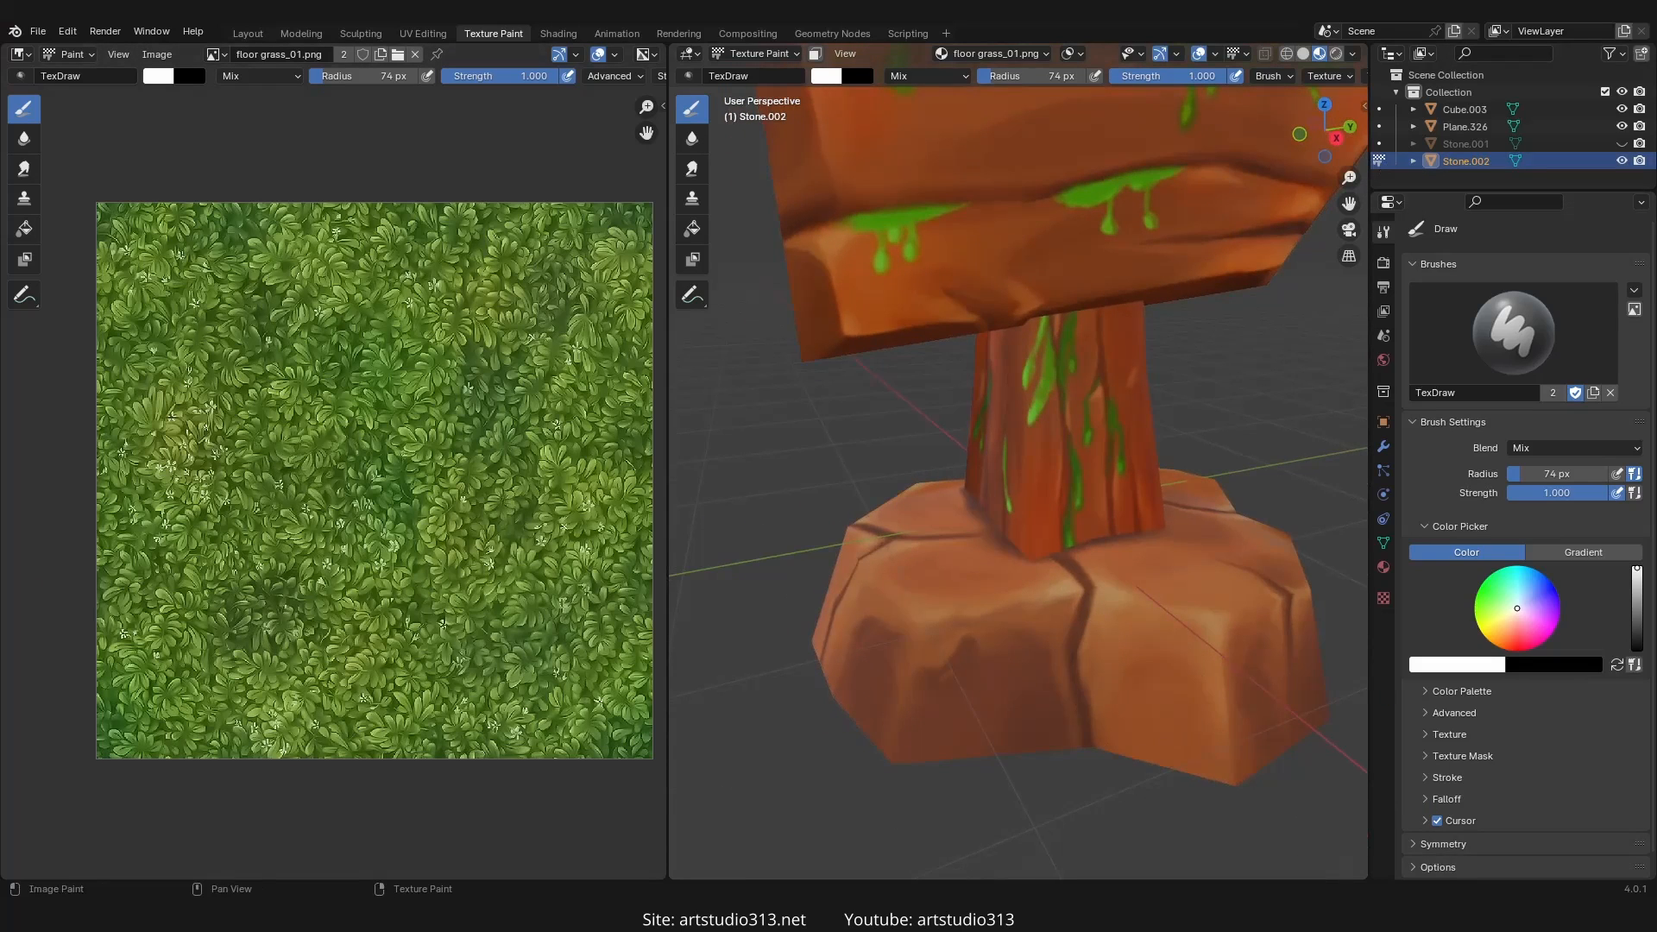
pyautogui.scroll(-5, 1128, 677)
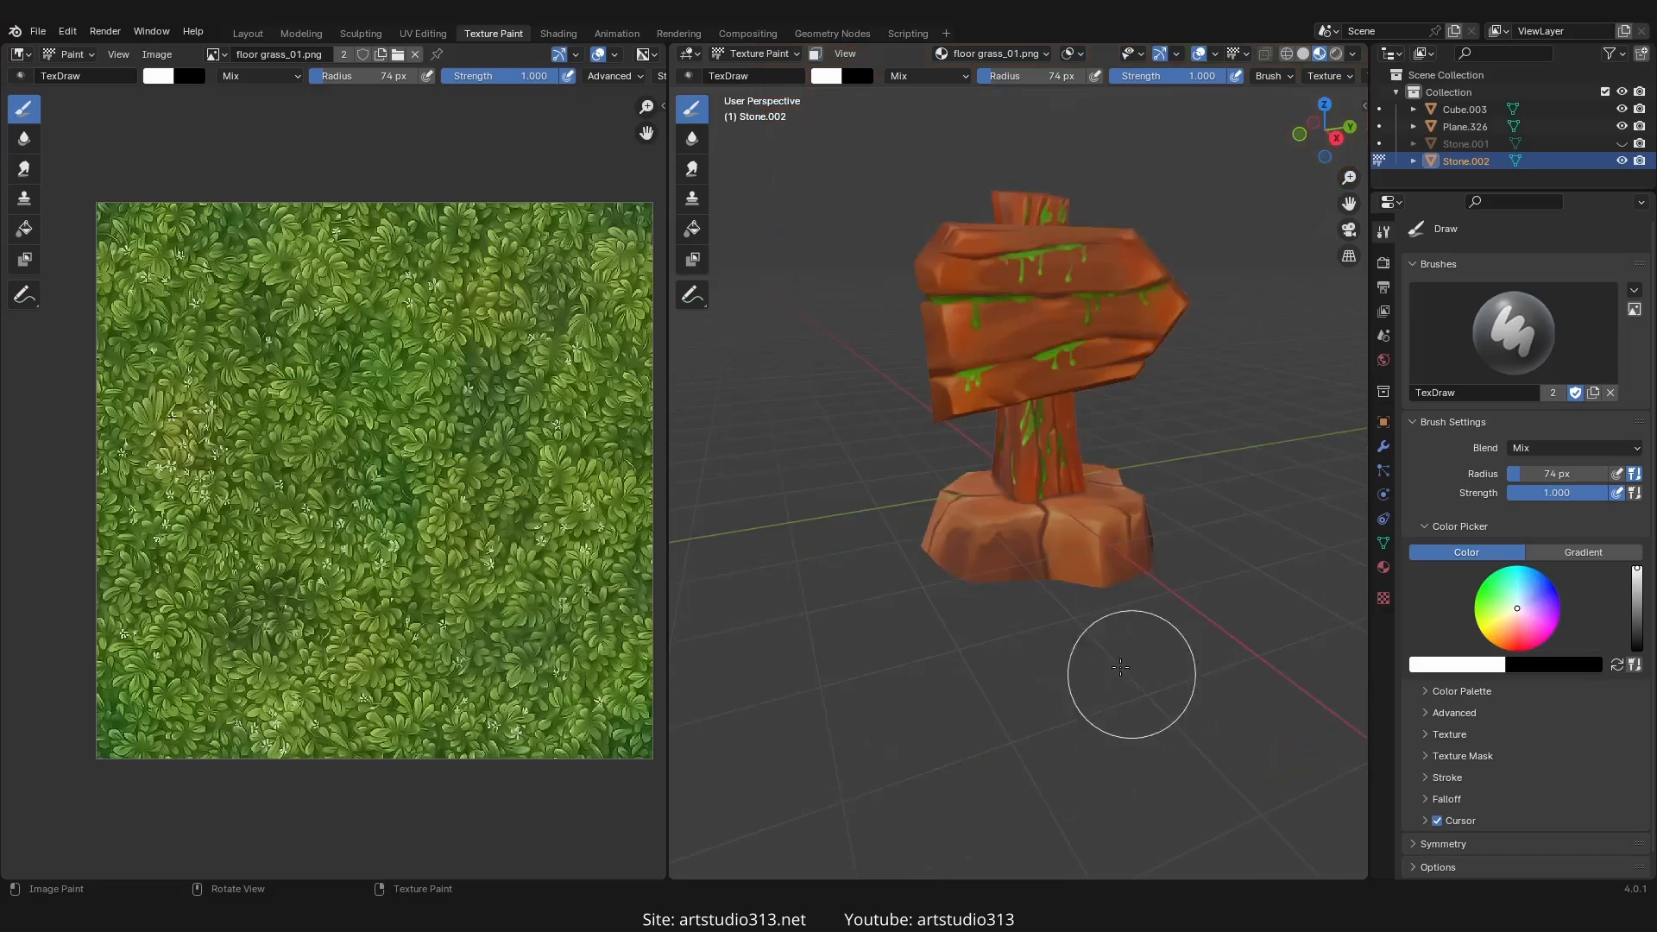
pyautogui.scroll(6, 1087, 659)
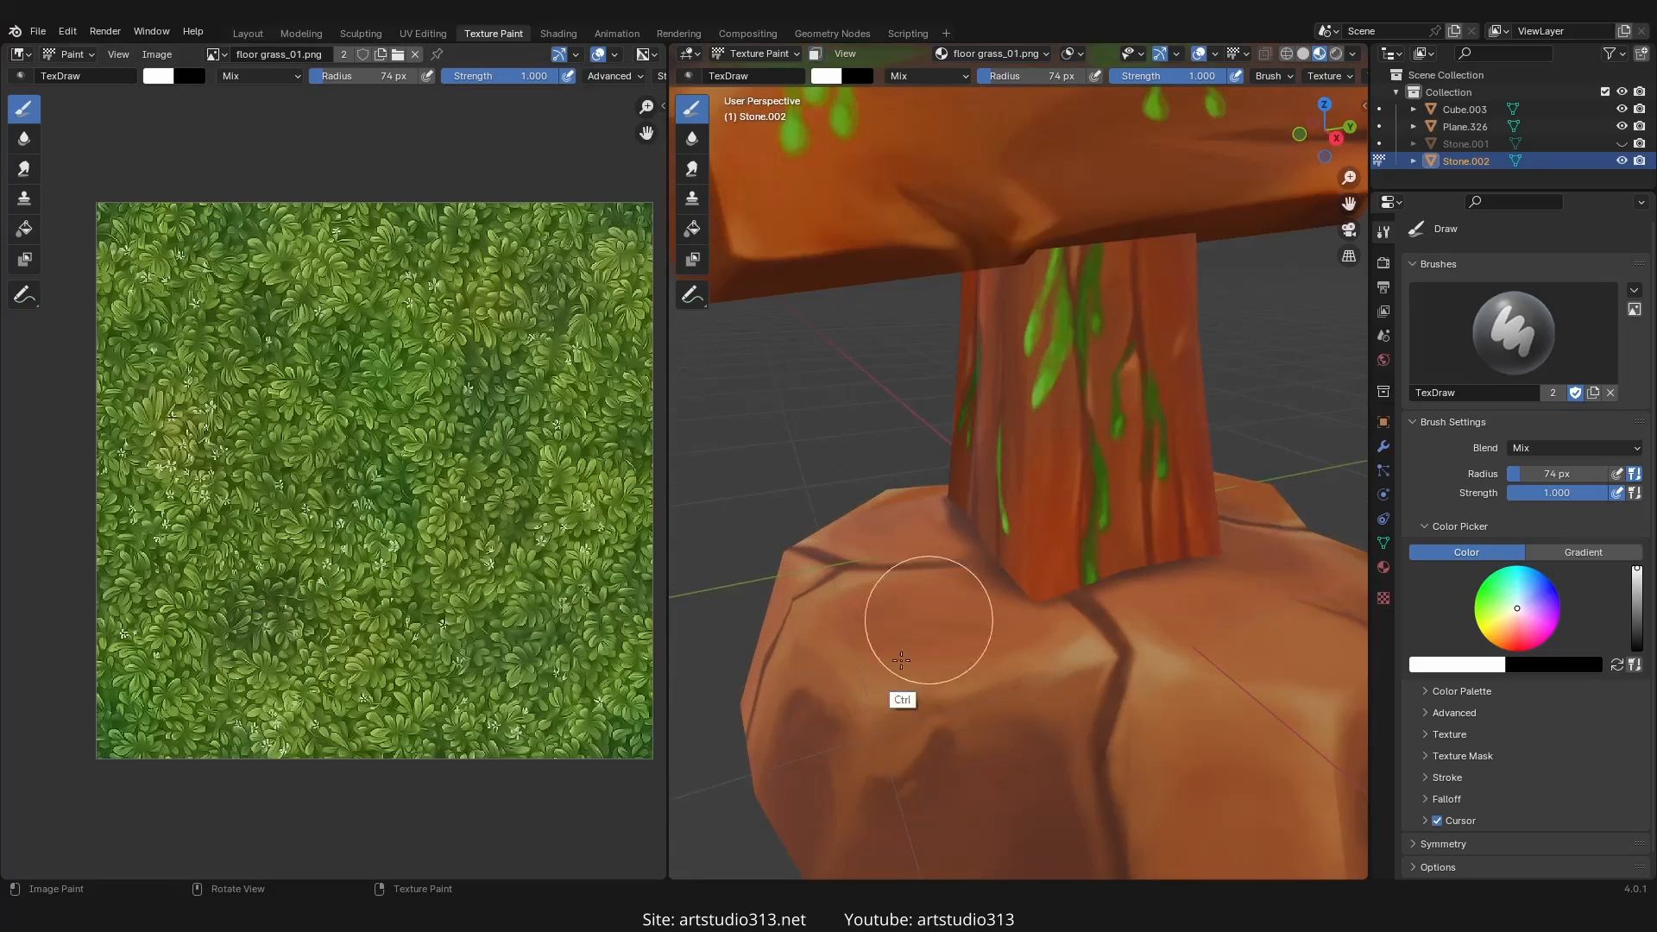
pyautogui.scroll(4, 941, 604)
pyautogui.keyDown('shift'); pyautogui.moveTo(970, 593); pyautogui.dragTo(991, 491, button='middle'); pyautogui.keyUp('shift')
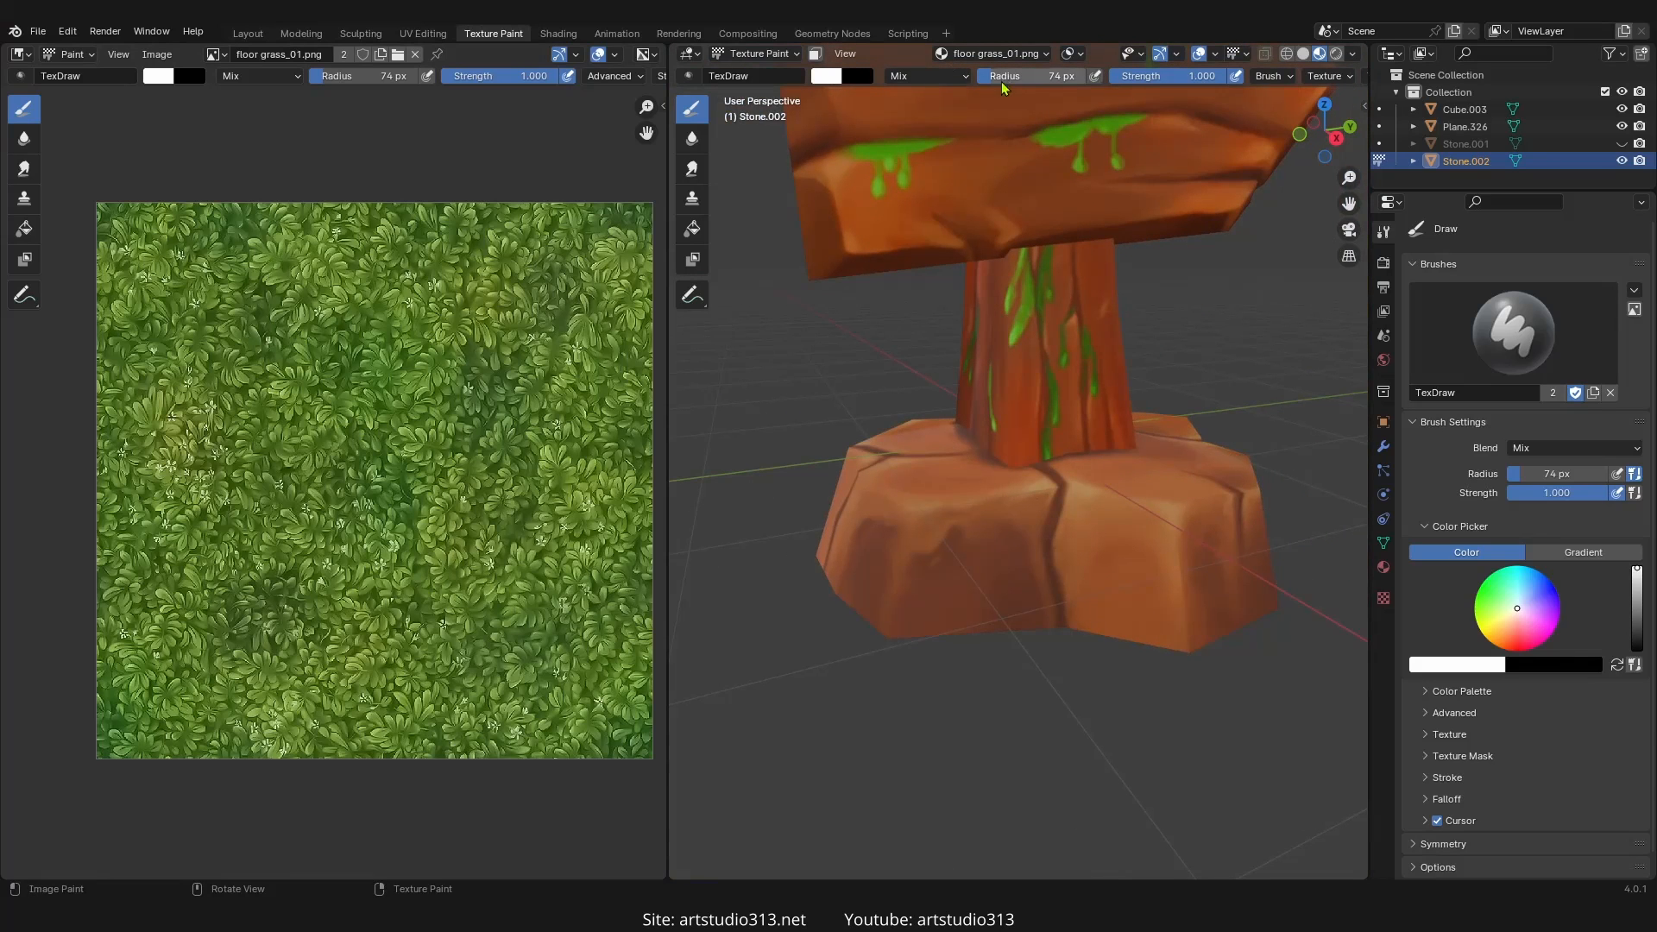
pyautogui.moveTo(999, 510)
pyautogui.keyDown('shift'); pyautogui.mouseDown(button='middle')
pyautogui.moveTo(954, 584)
pyautogui.moveTo(1004, 562)
pyautogui.moveTo(942, 652)
pyautogui.moveTo(1056, 565)
pyautogui.moveTo(992, 637)
pyautogui.moveTo(1074, 537)
pyautogui.mouseUp(button='middle'); pyautogui.keyUp('shift')
pyautogui.keyDown('shift'); pyautogui.moveTo(917, 660); pyautogui.dragTo(1034, 513, button='middle'); pyautogui.keyUp('shift')
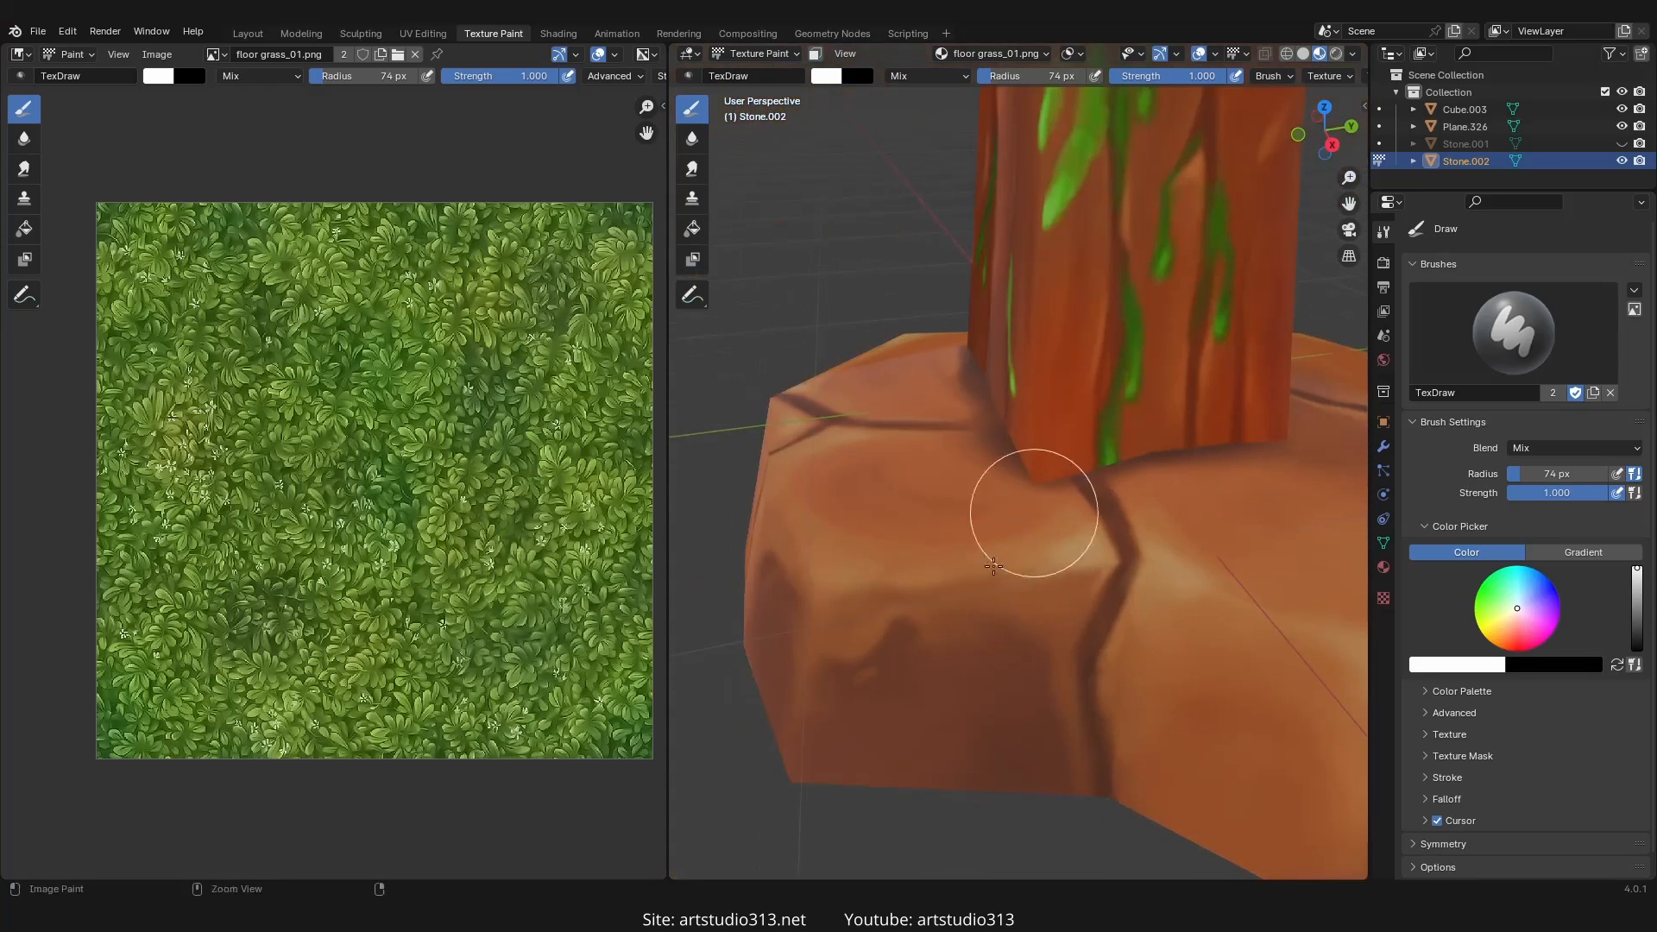
pyautogui.keyDown('ctrl'); pyautogui.moveTo(993, 566); pyautogui.dragTo(974, 588, button='middle'); pyautogui.keyUp('ctrl')
pyautogui.moveTo(973, 580); pyautogui.dragTo(999, 552, button='middle')
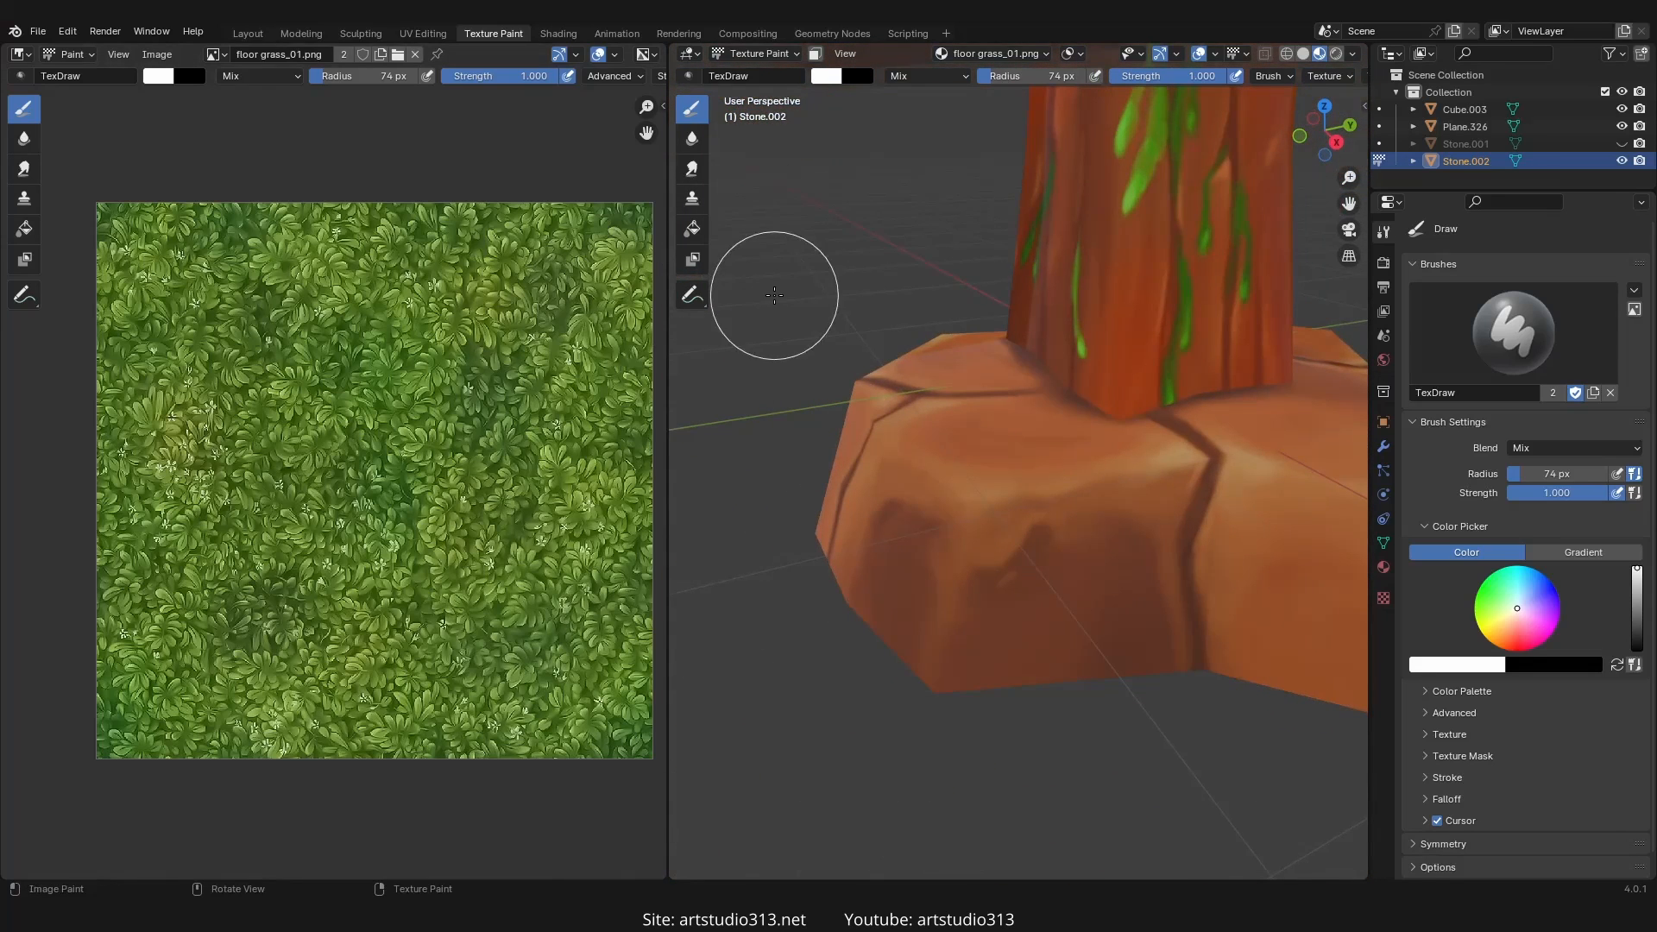
# - Add an Image Texture node above the Principled BSDF in the stone's shader node tree
pyautogui.click(558, 34)
pyautogui.scroll(-4, 690, 690)
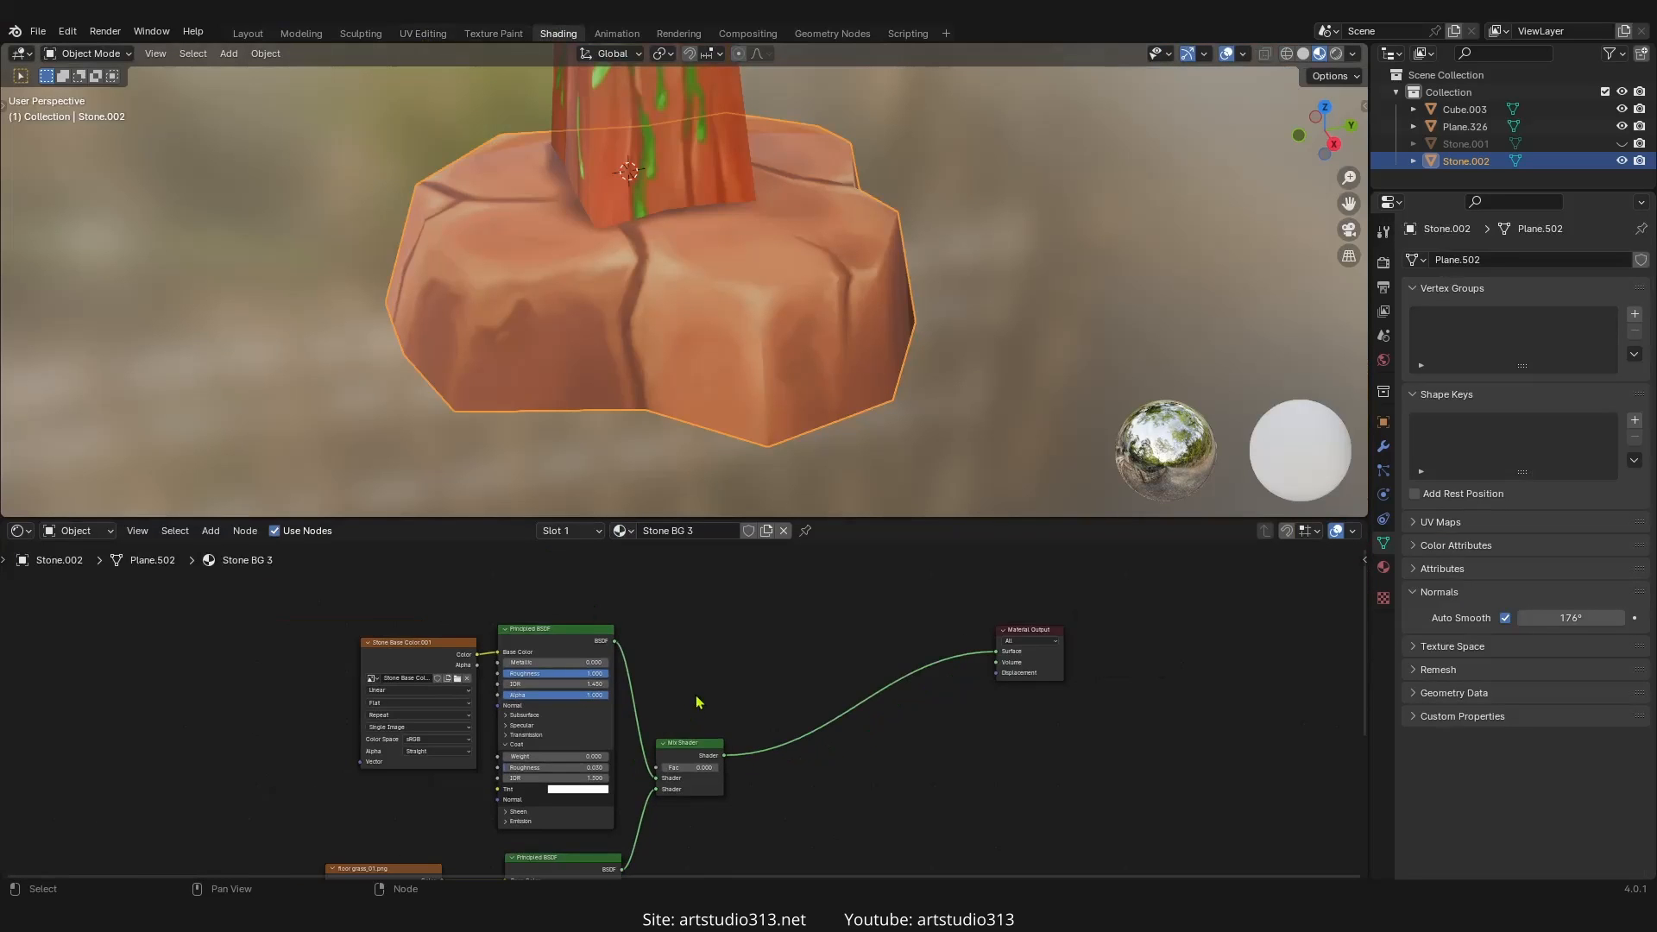
pyautogui.moveTo(706, 688); pyautogui.dragTo(665, 654, button='middle')
pyautogui.scroll(-3, 625, 634)
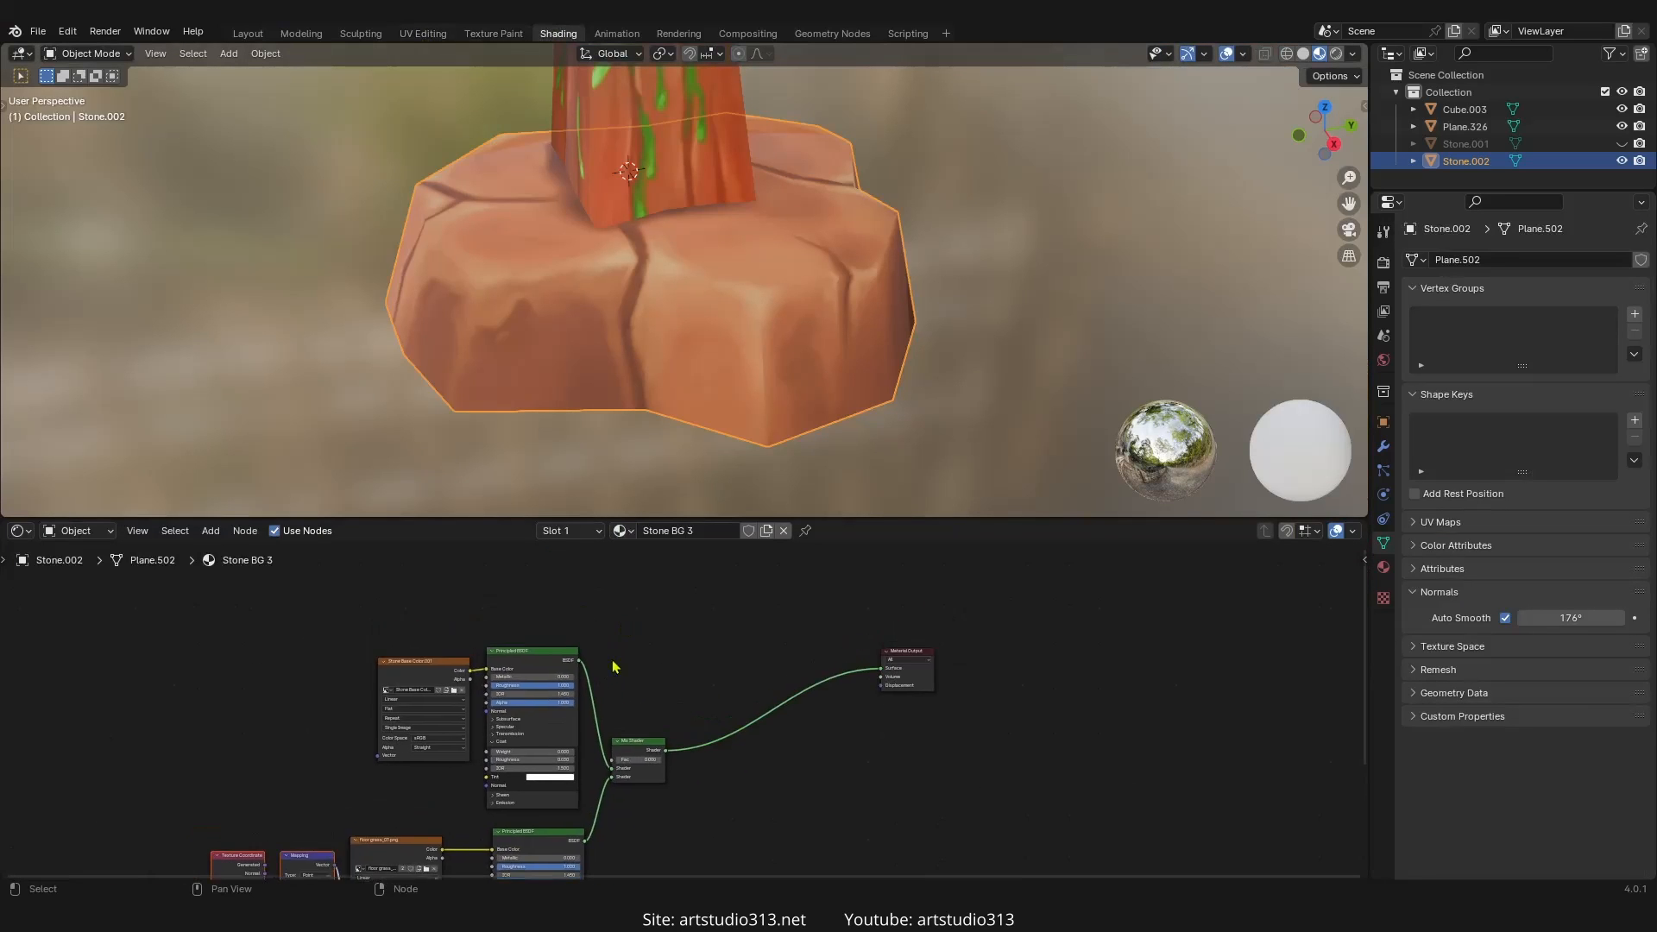
pyautogui.hotkey('shift', 'a')
pyautogui.click(638, 613)
pyautogui.write('ima')
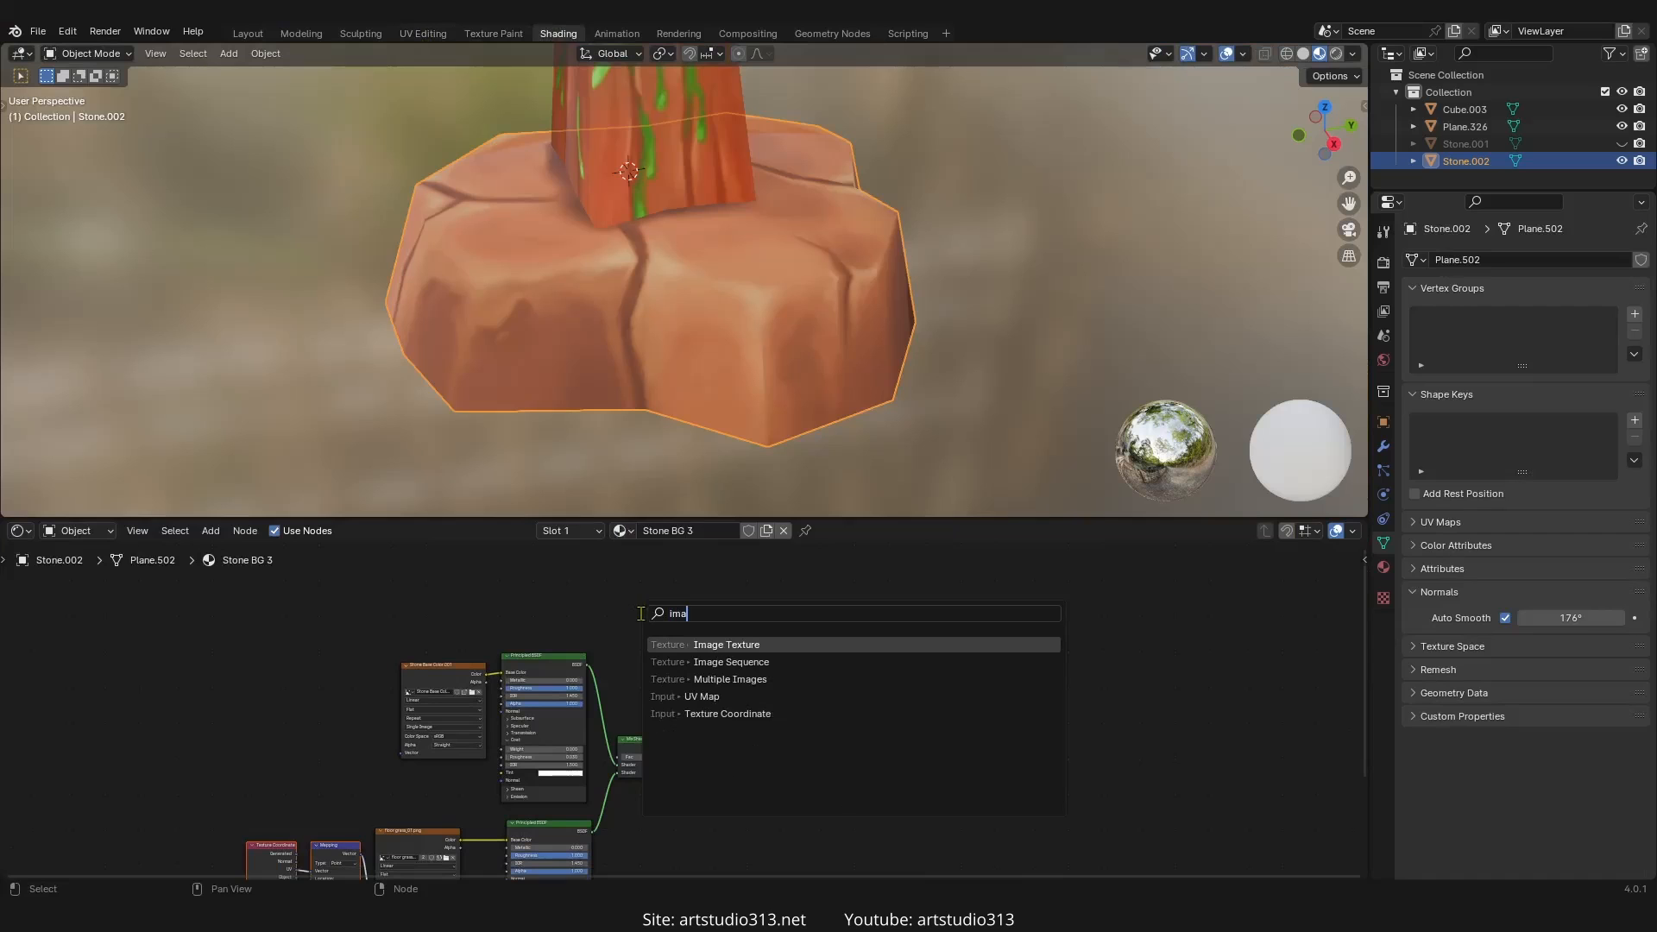
pyautogui.click(731, 645)
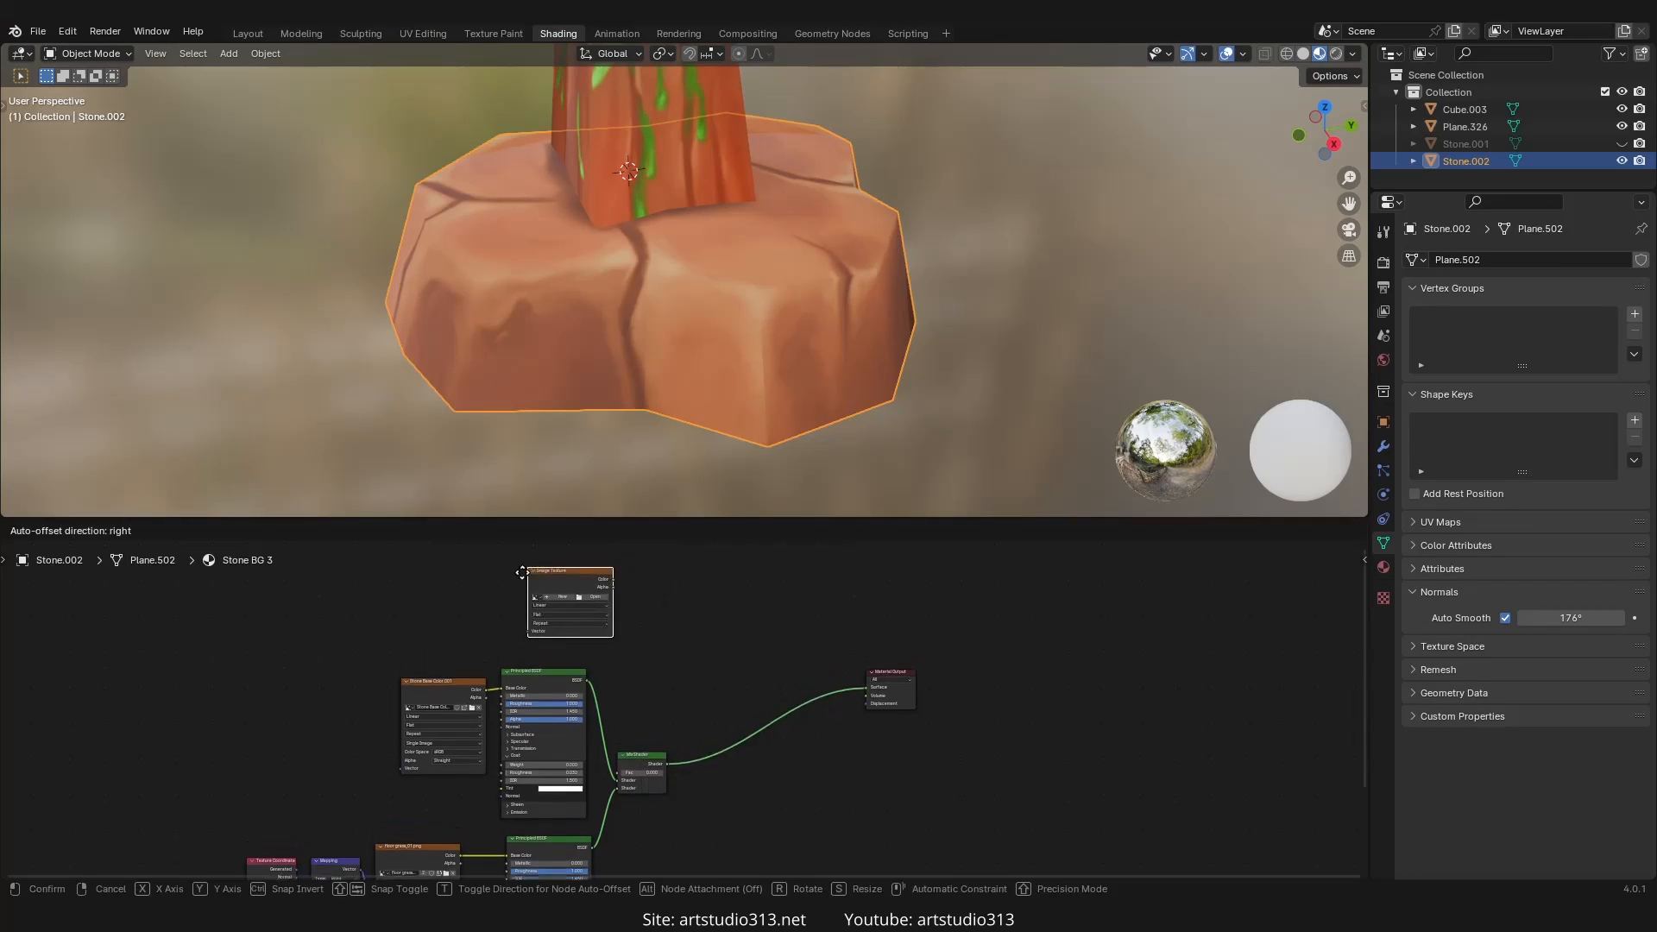
pyautogui.click(497, 604)
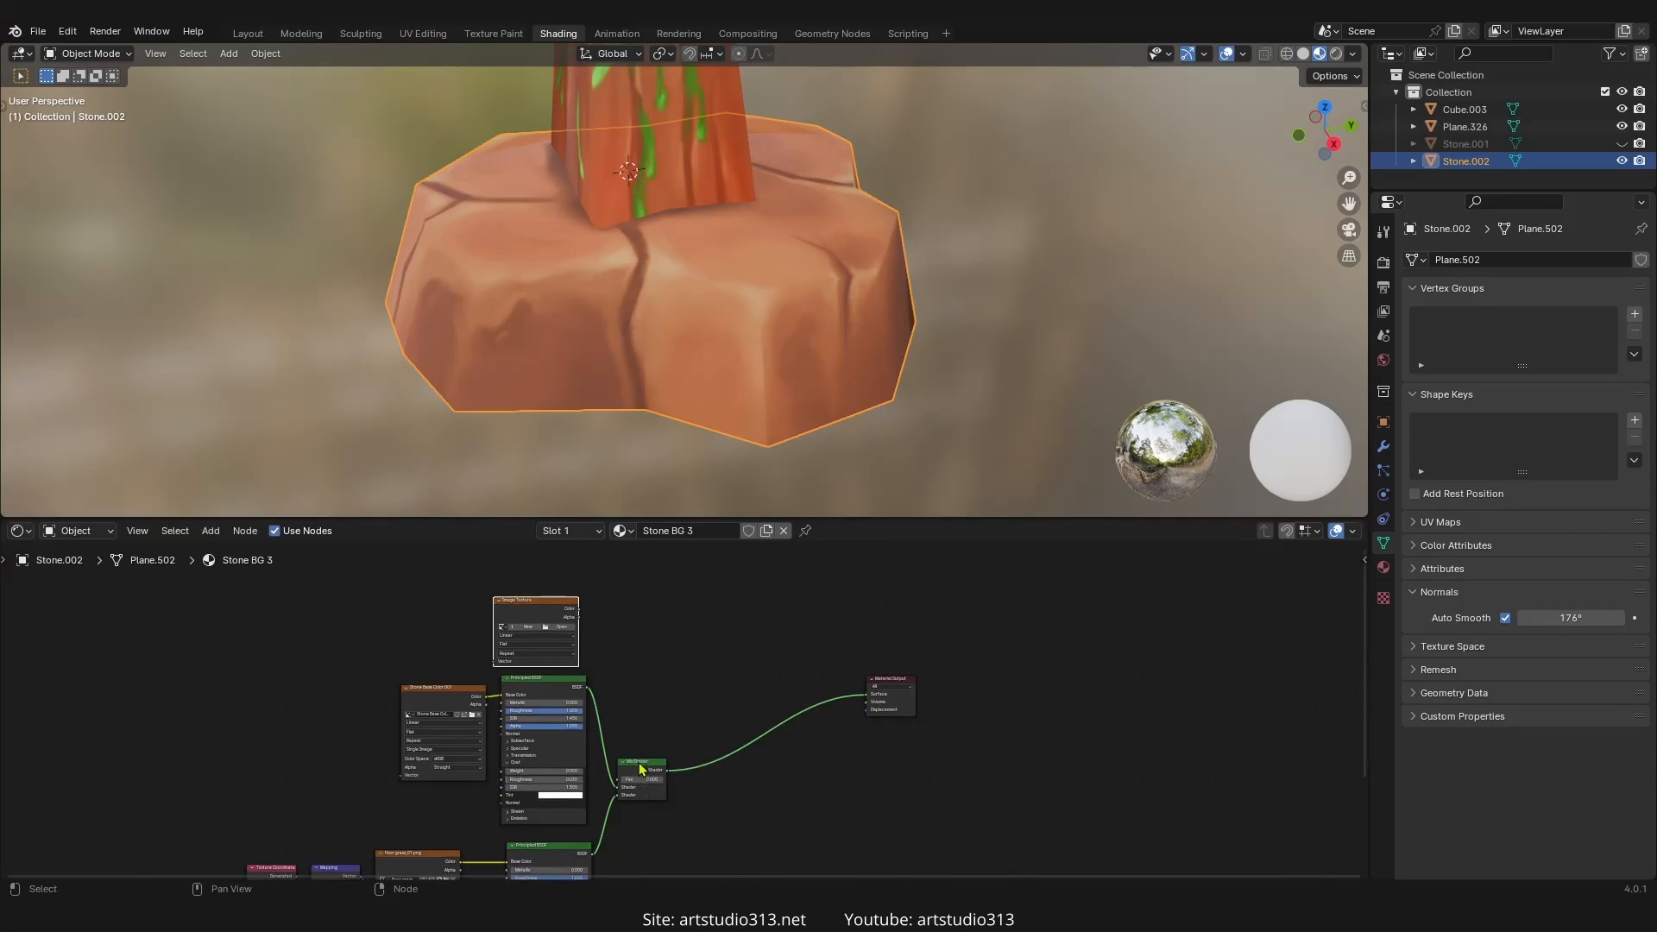
# - Reposition the Mix Shader and connect the empty image texture's Color output to its Fac input
pyautogui.moveTo(640, 768); pyautogui.dragTo(687, 695)
pyautogui.scroll(3, 673, 690)
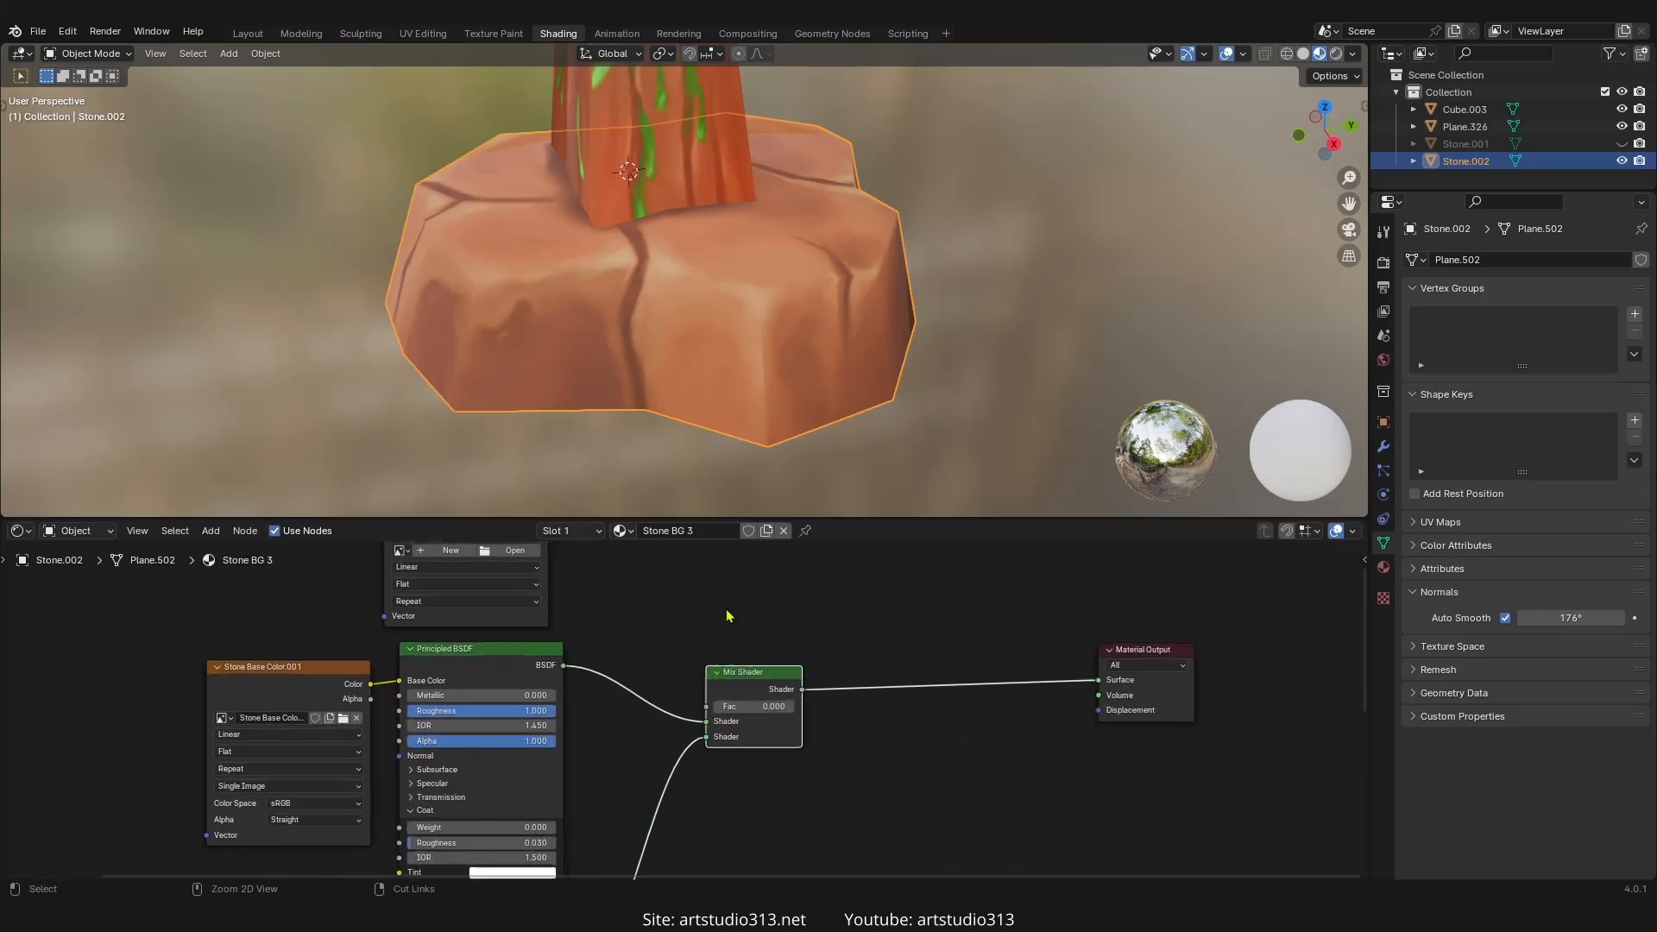
pyautogui.moveTo(591, 605); pyautogui.dragTo(560, 667, button='middle')
pyautogui.moveTo(516, 583); pyautogui.dragTo(688, 775)
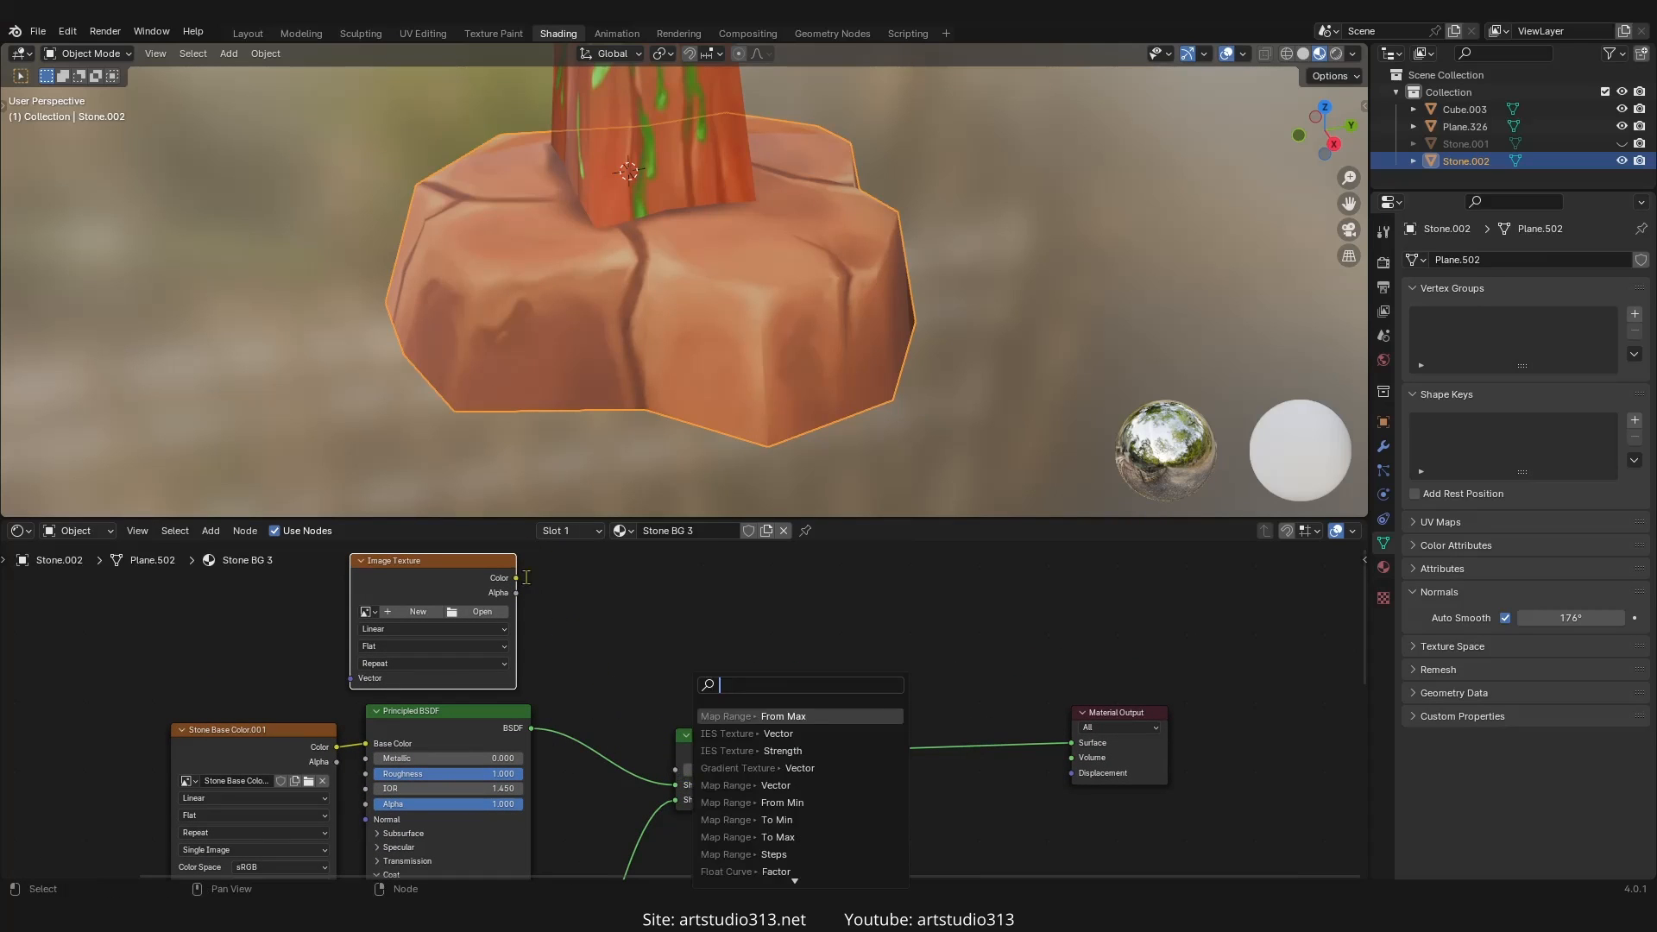
pyautogui.moveTo(516, 577); pyautogui.dragTo(676, 769)
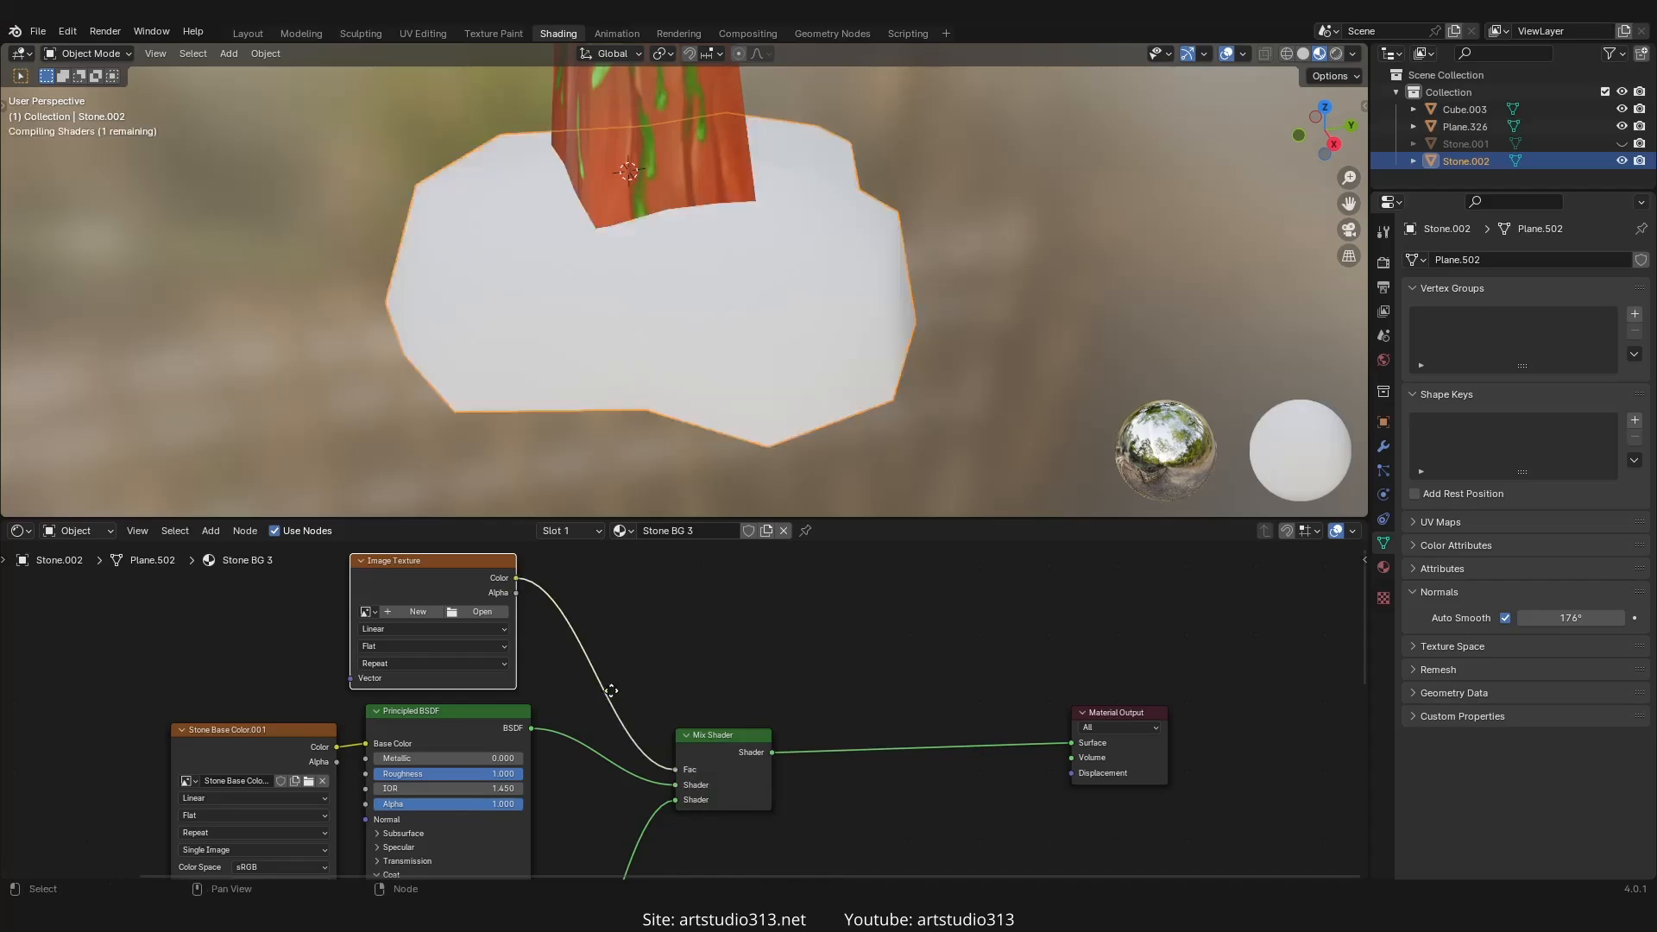
pyautogui.moveTo(611, 690); pyautogui.dragTo(634, 700, button='middle')
# - Create a black 1024 × 1024 px image named Mask 1 mass in the image texture and raise its node clear of the shader
pyautogui.click(561, 687)
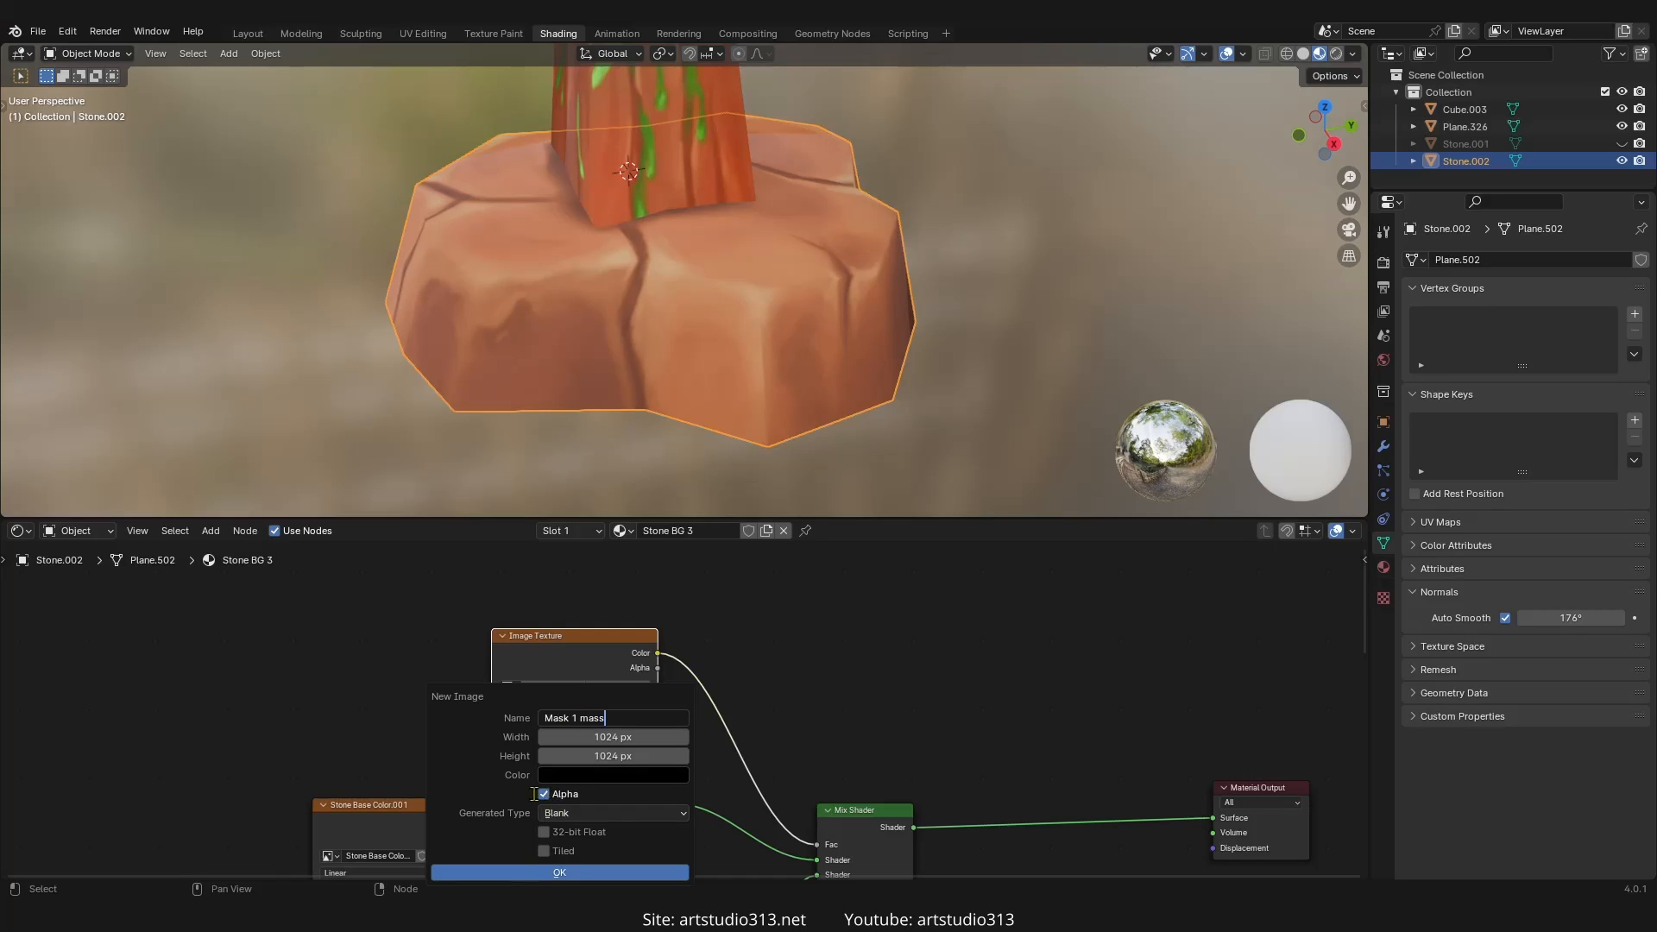
pyautogui.click(515, 873)
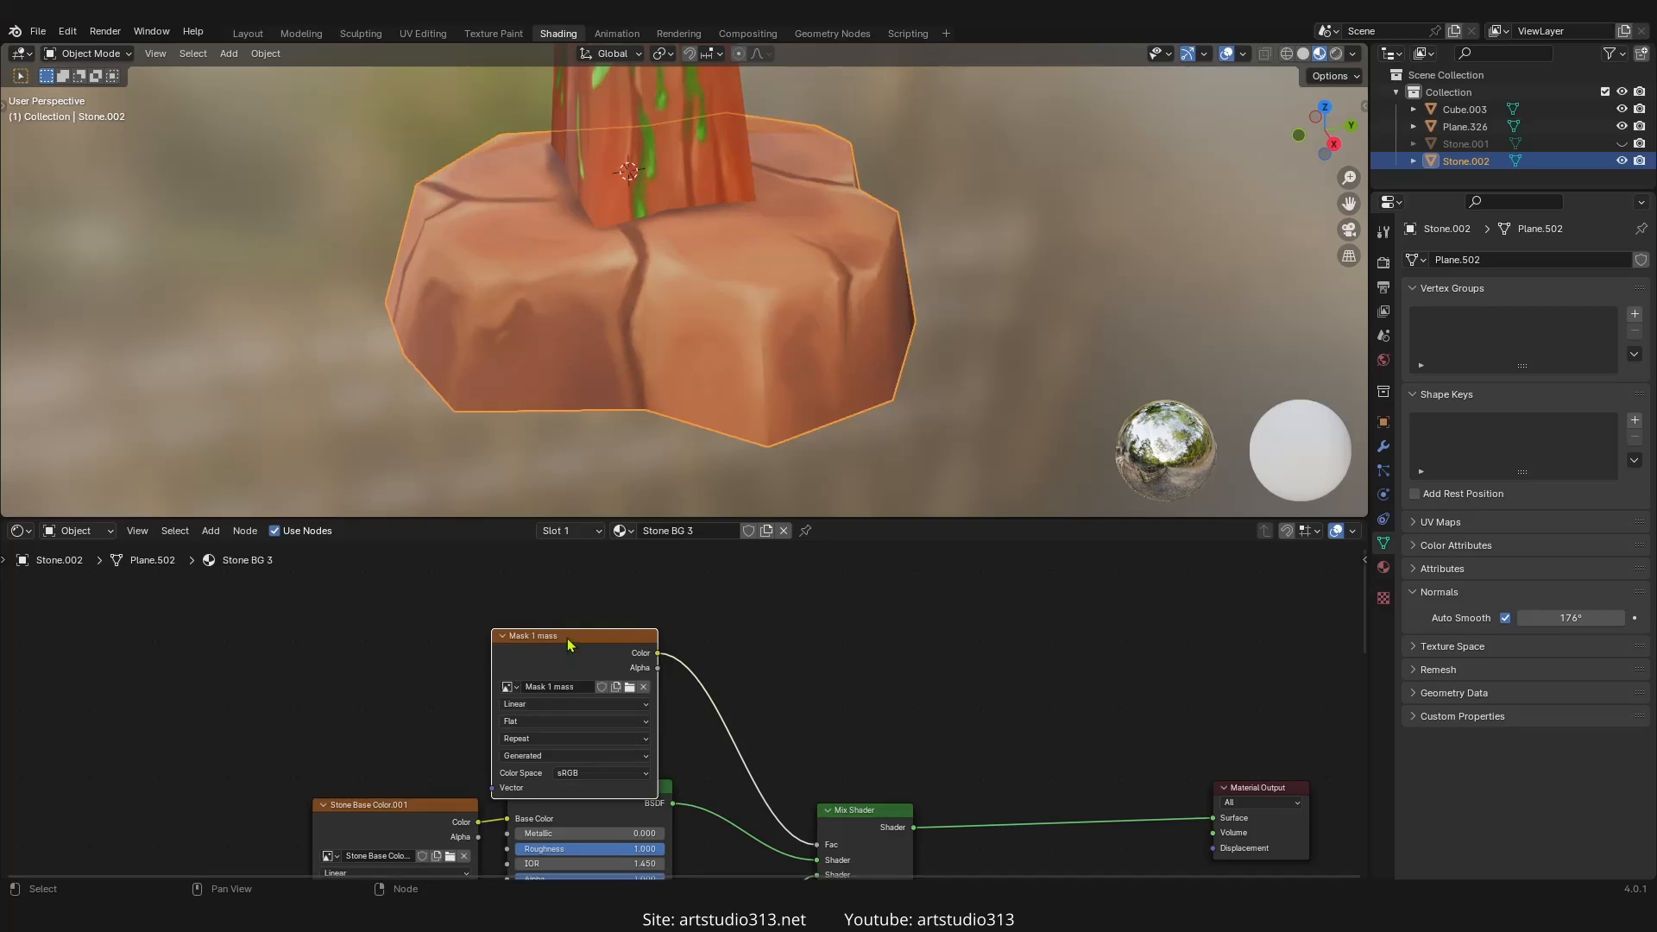
pyautogui.moveTo(570, 644); pyautogui.dragTo(581, 618)
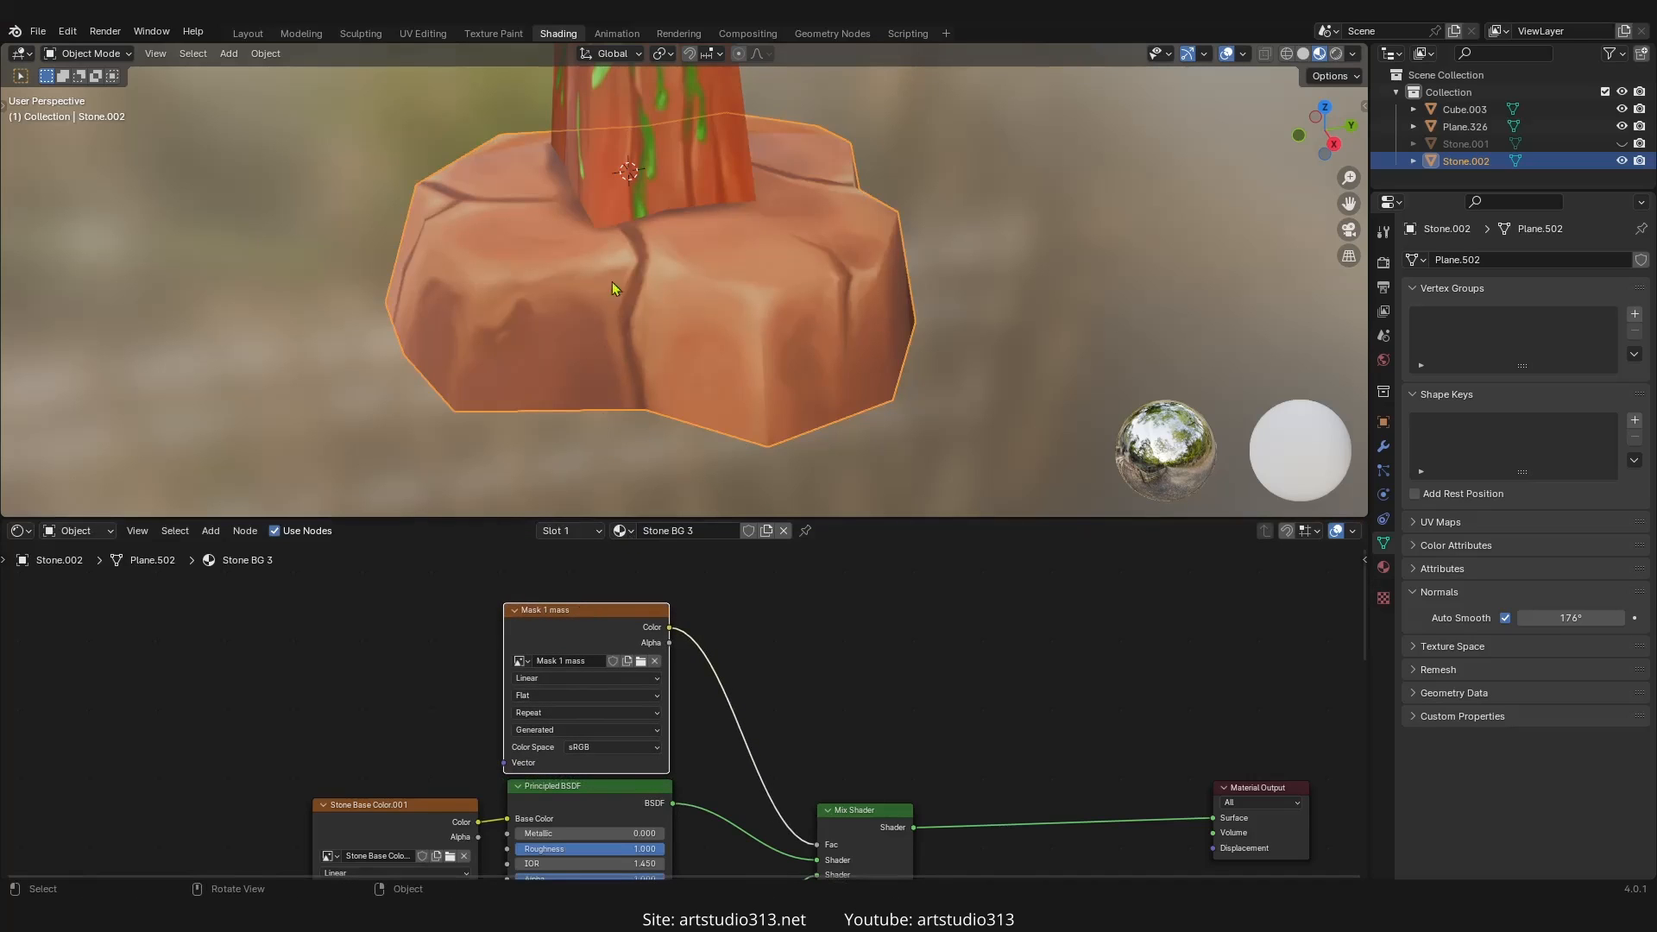
# - Return to the Texture Paint workspace with the Mask 1 mass image and the orange stone in view
pyautogui.click(493, 34)
pyautogui.scroll(-3, 552, 518)
pyautogui.scroll(2, 480, 492)
pyautogui.scroll(-3, 1045, 465)
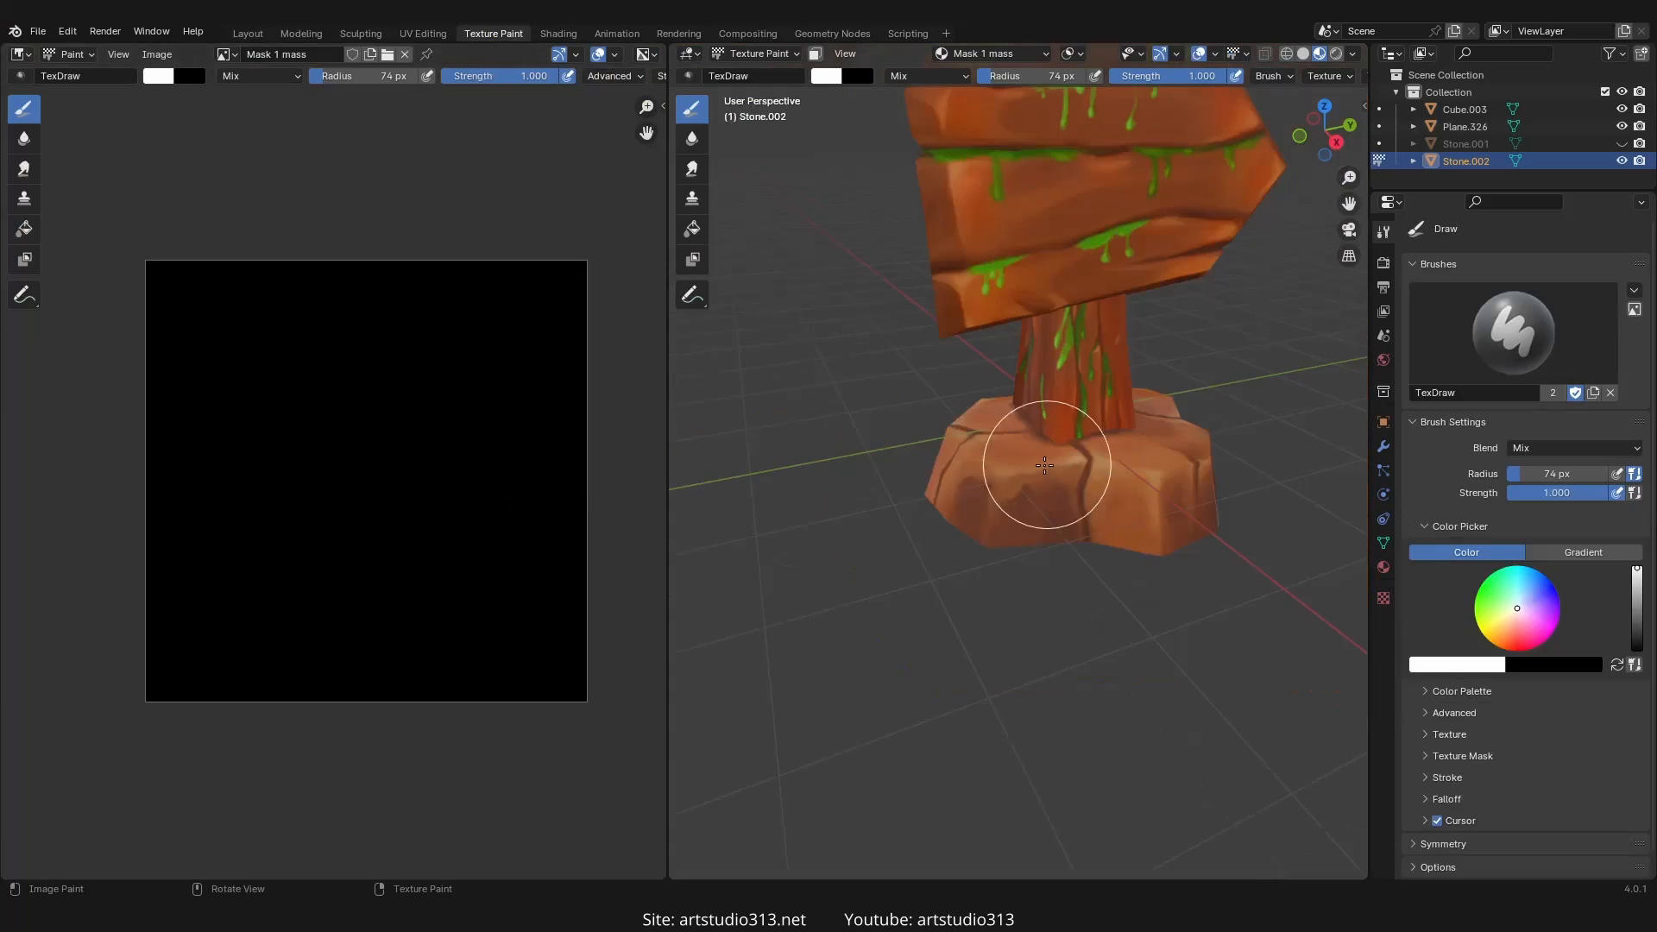
pyautogui.moveTo(1053, 471); pyautogui.dragTo(1001, 470, button='middle')
pyautogui.keyDown('ctrl'); pyautogui.moveTo(1001, 483); pyautogui.dragTo(1077, 574, button='middle'); pyautogui.keyUp('ctrl')
pyautogui.scroll(1, 1054, 454)
# - Select the stone's whole mesh in Edit Mode to show its UV layout over the mask, and return to Texture Paint mode
pyautogui.press('Tab')
pyautogui.scroll(-5, 1068, 532)
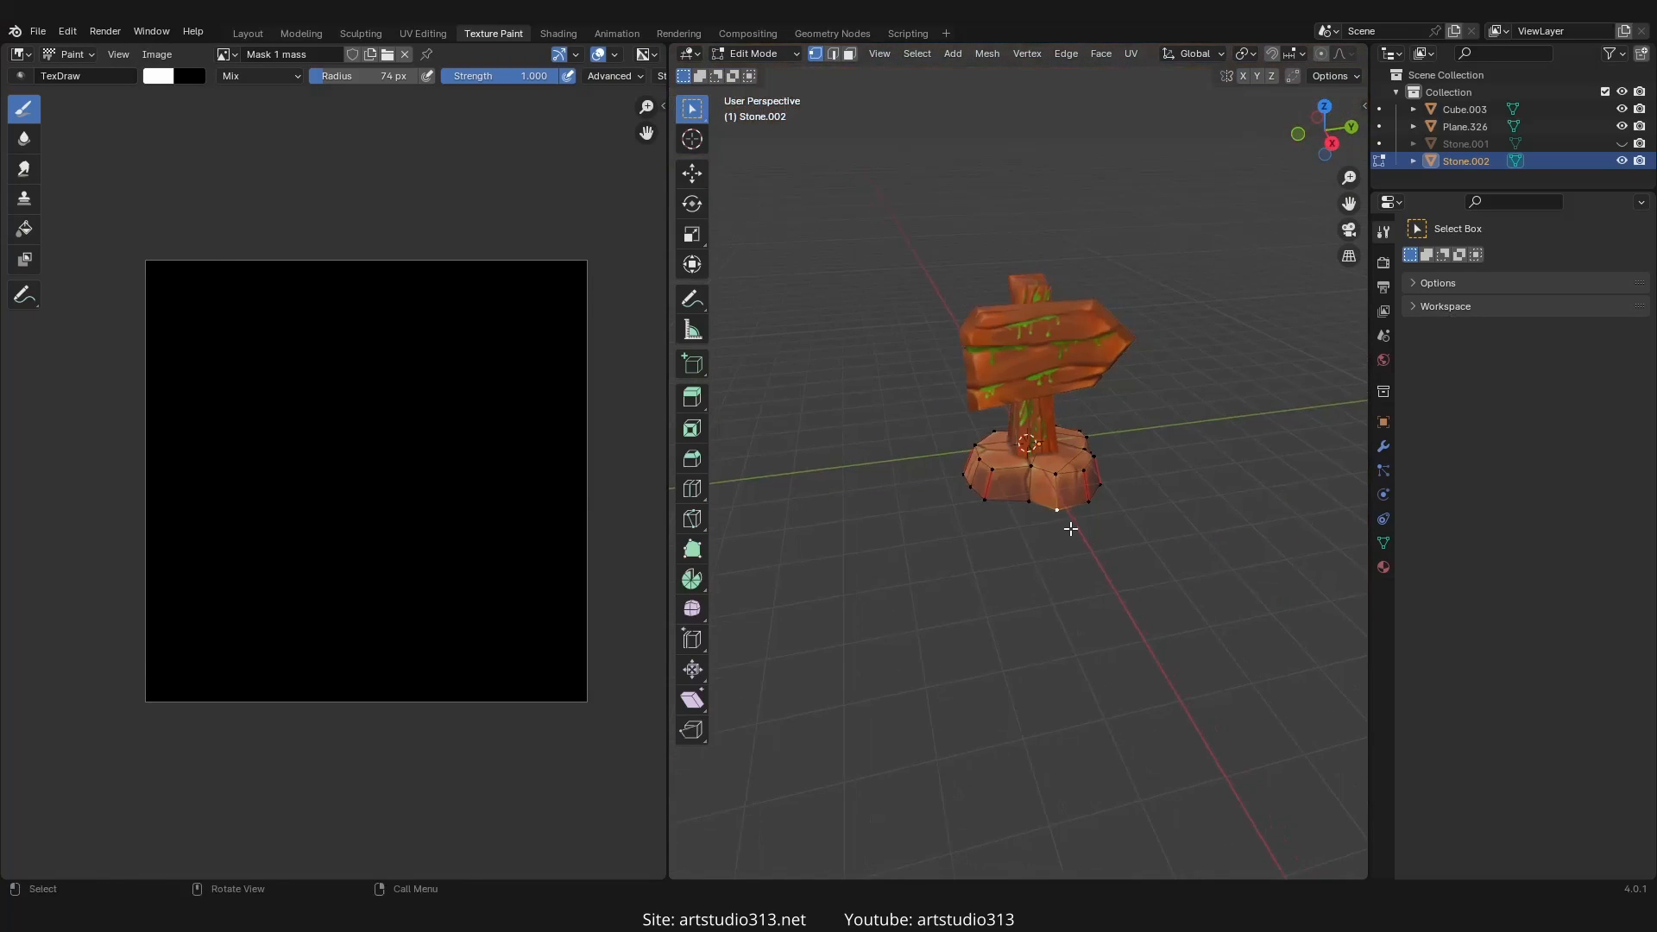
pyautogui.scroll(6, 1070, 526)
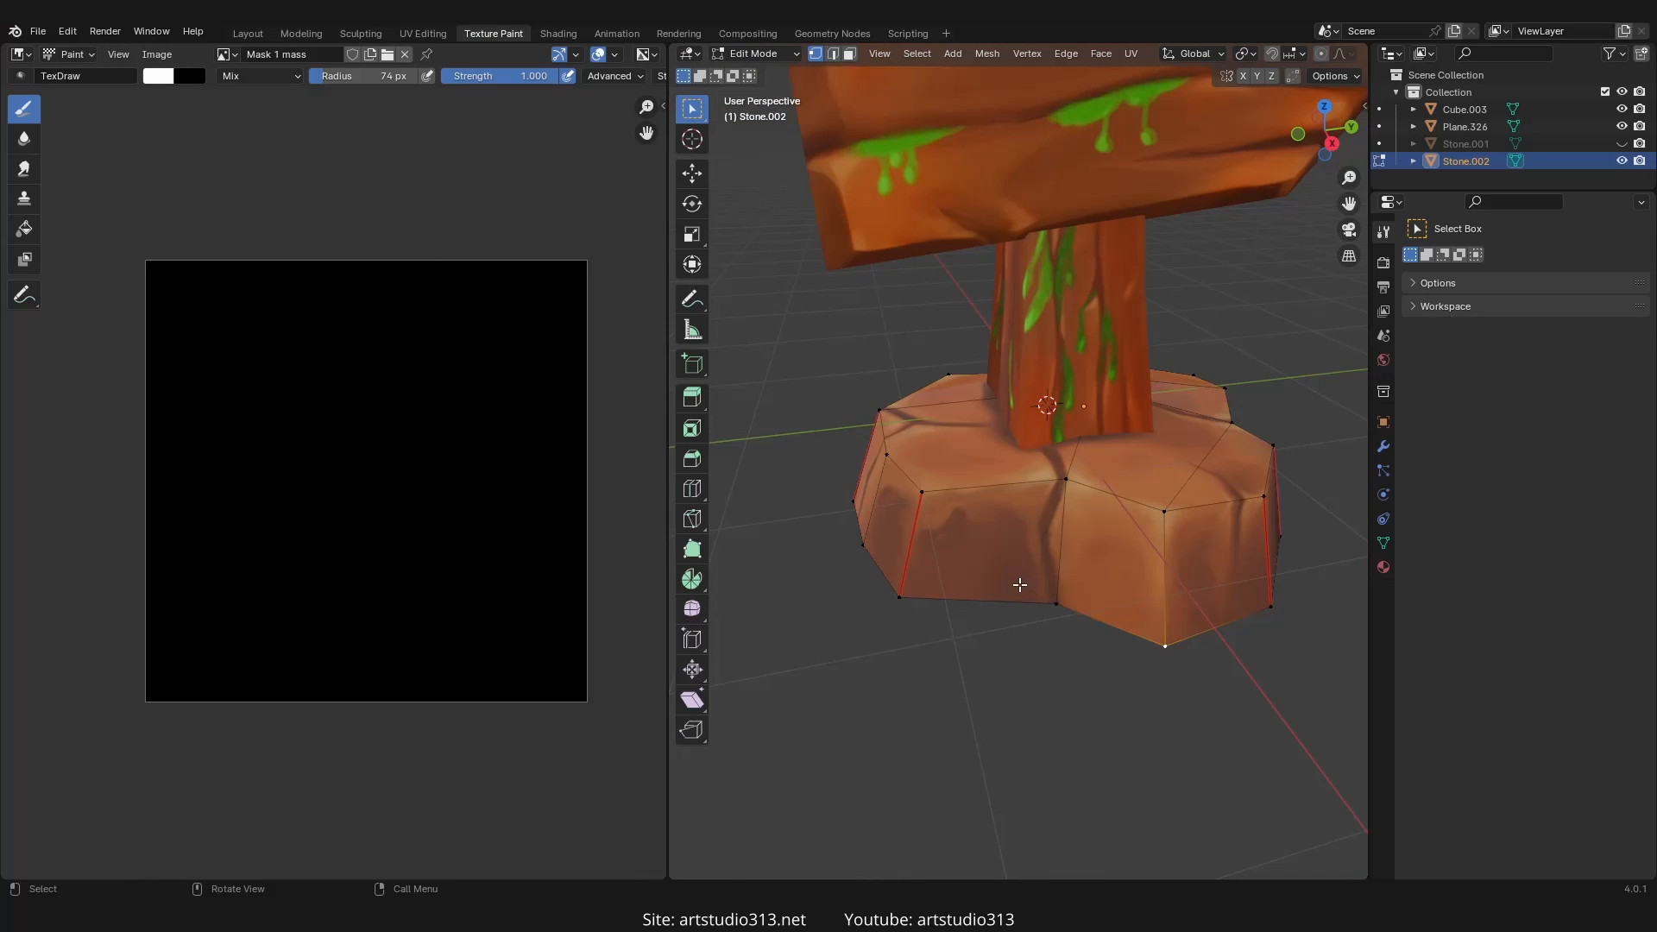
pyautogui.scroll(-3, 1022, 585)
pyautogui.moveTo(1050, 592); pyautogui.dragTo(990, 577, button='middle')
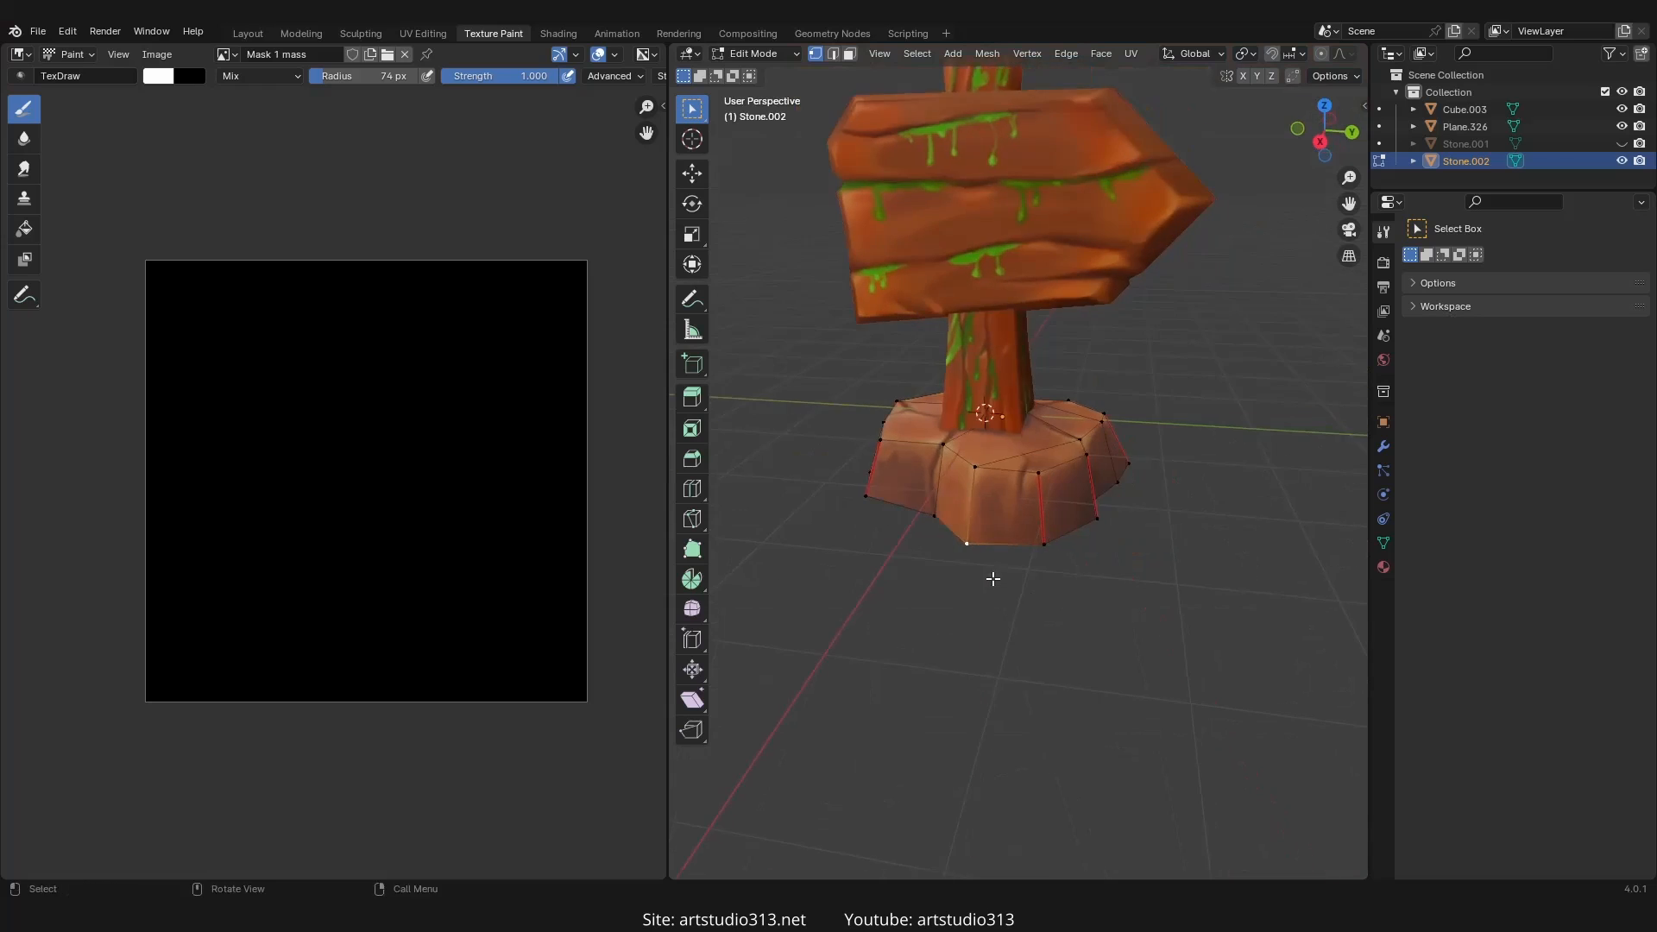
pyautogui.scroll(1, 1001, 561)
pyautogui.moveTo(1058, 506)
pyautogui.mouseDown(button='middle')
pyautogui.moveTo(1082, 546)
pyautogui.moveTo(1070, 539)
pyautogui.mouseUp(button='middle')
pyautogui.press('Tab')
pyautogui.press('Tab')
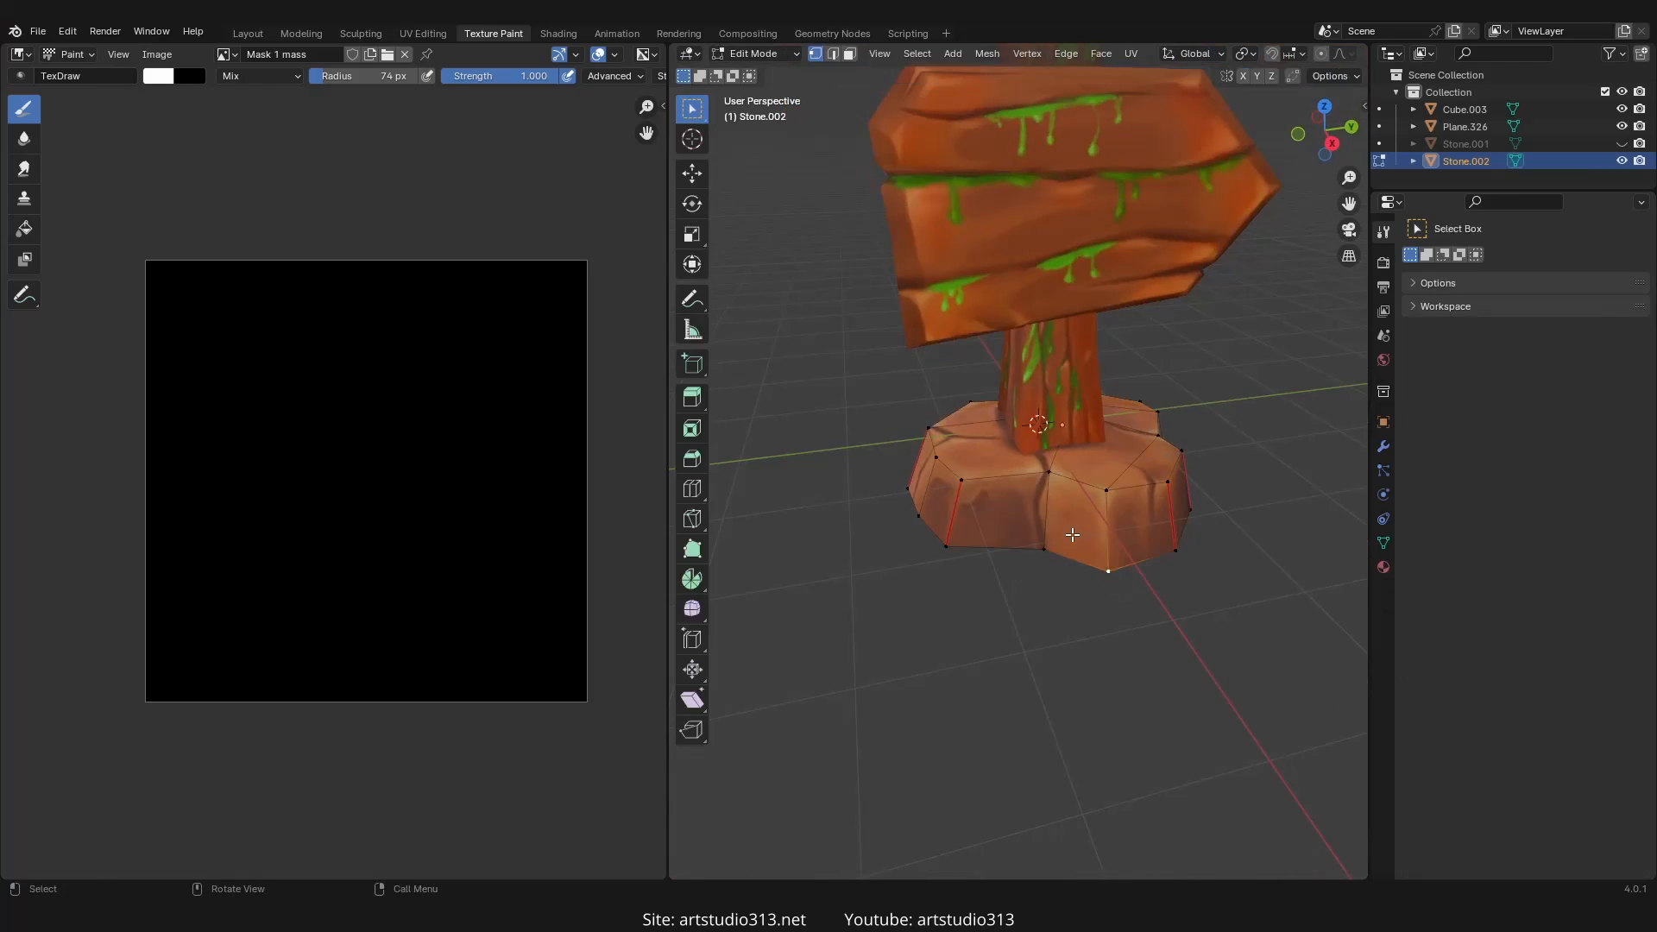
pyautogui.press('a')
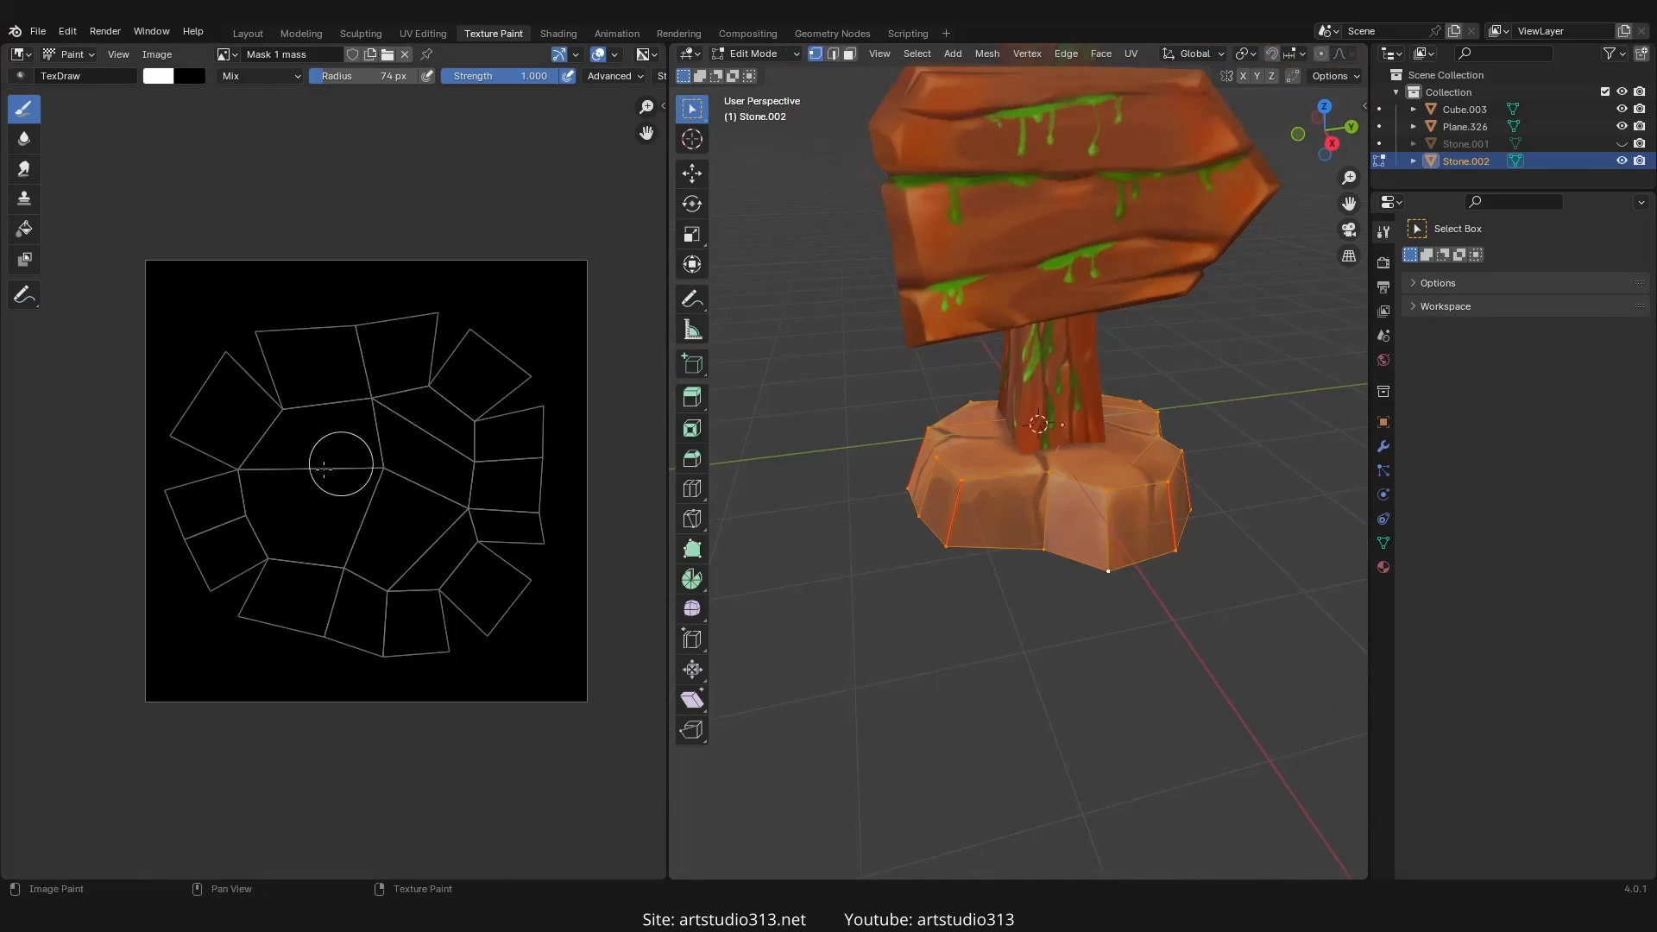
pyautogui.press('Tab')
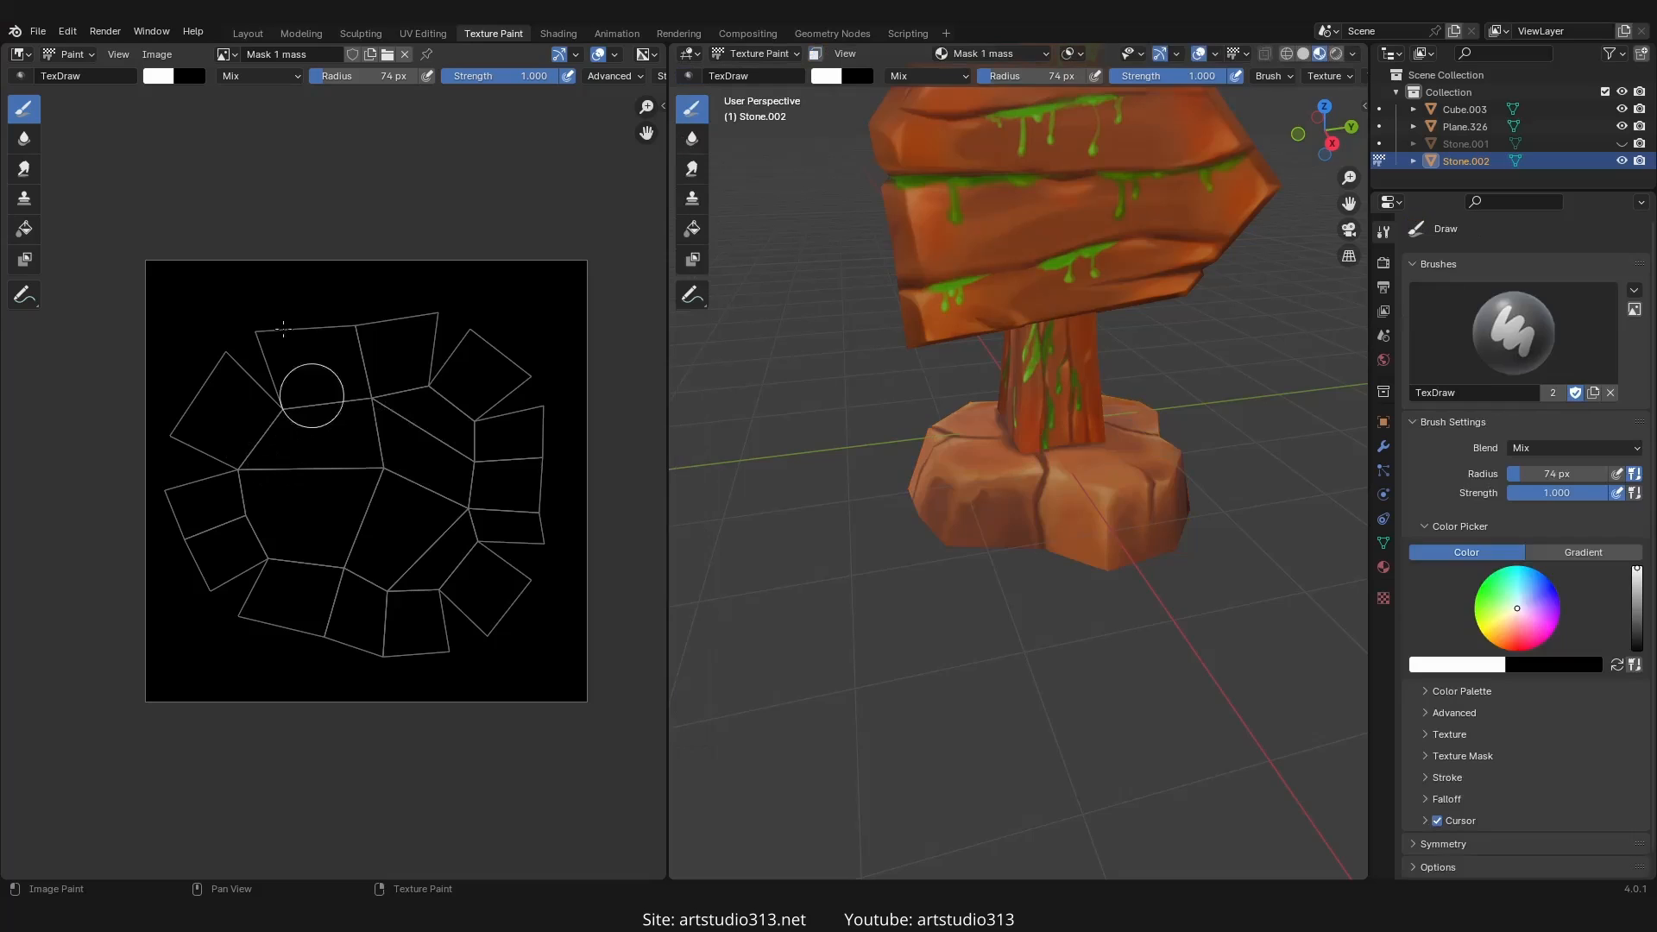
# - Paint a white stroke with the 74 px brush across the lower middle of the UV layout on the Mask 1 mass image
pyautogui.click(119, 54)
pyautogui.scroll(1, 432, 517)
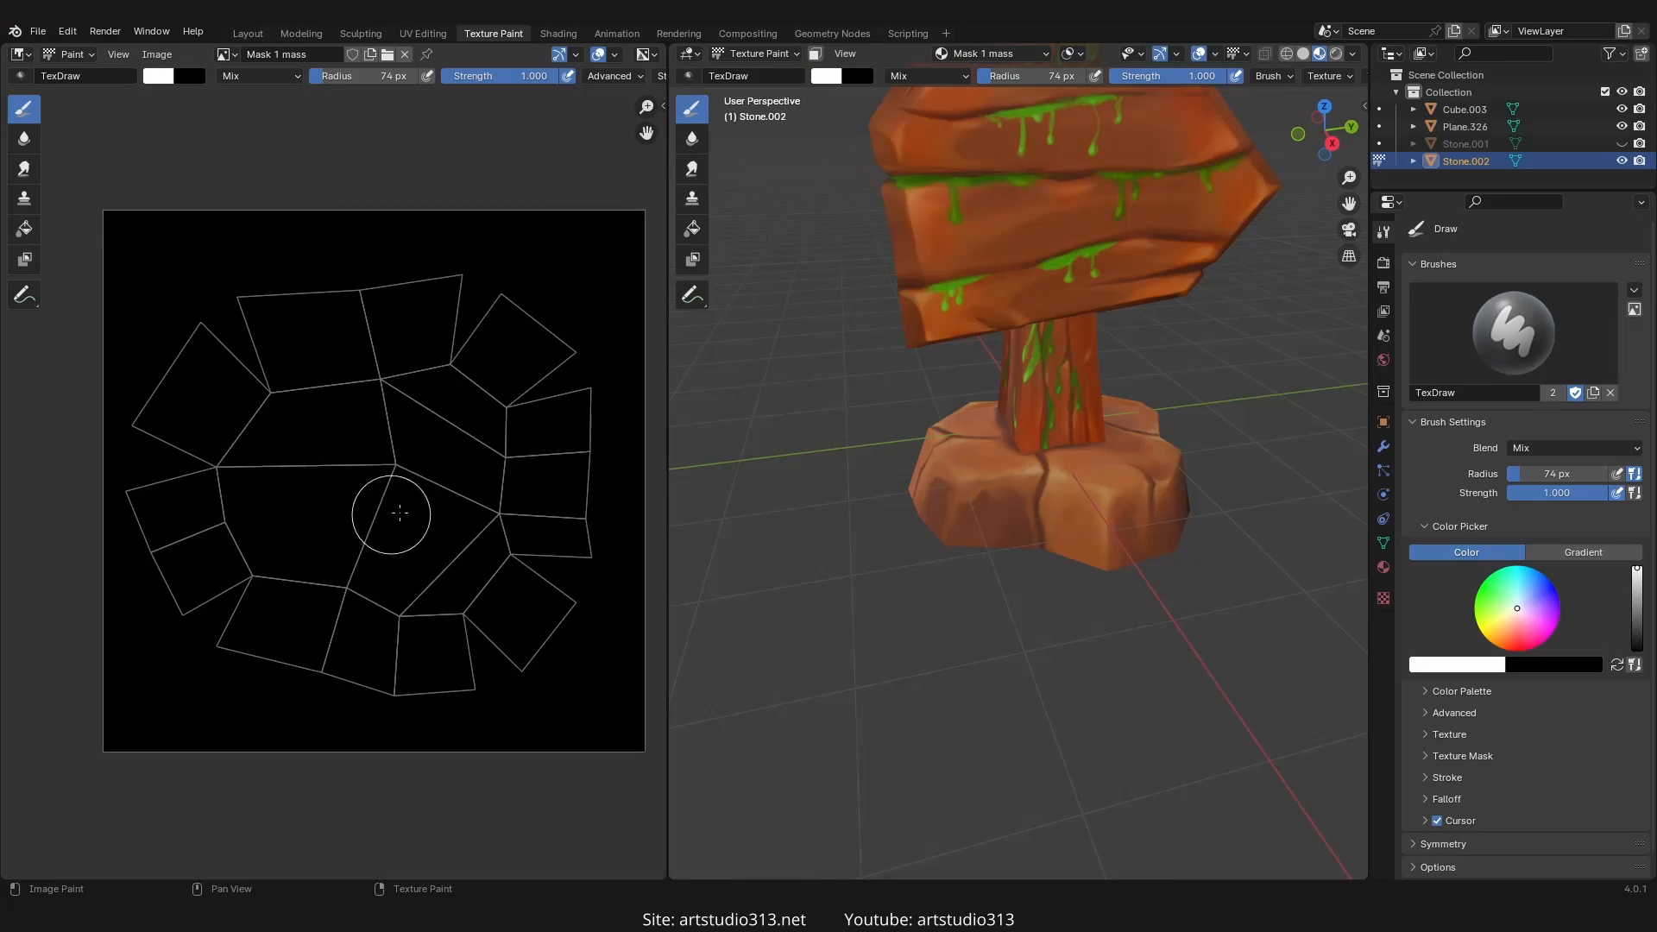
pyautogui.scroll(1, 416, 489)
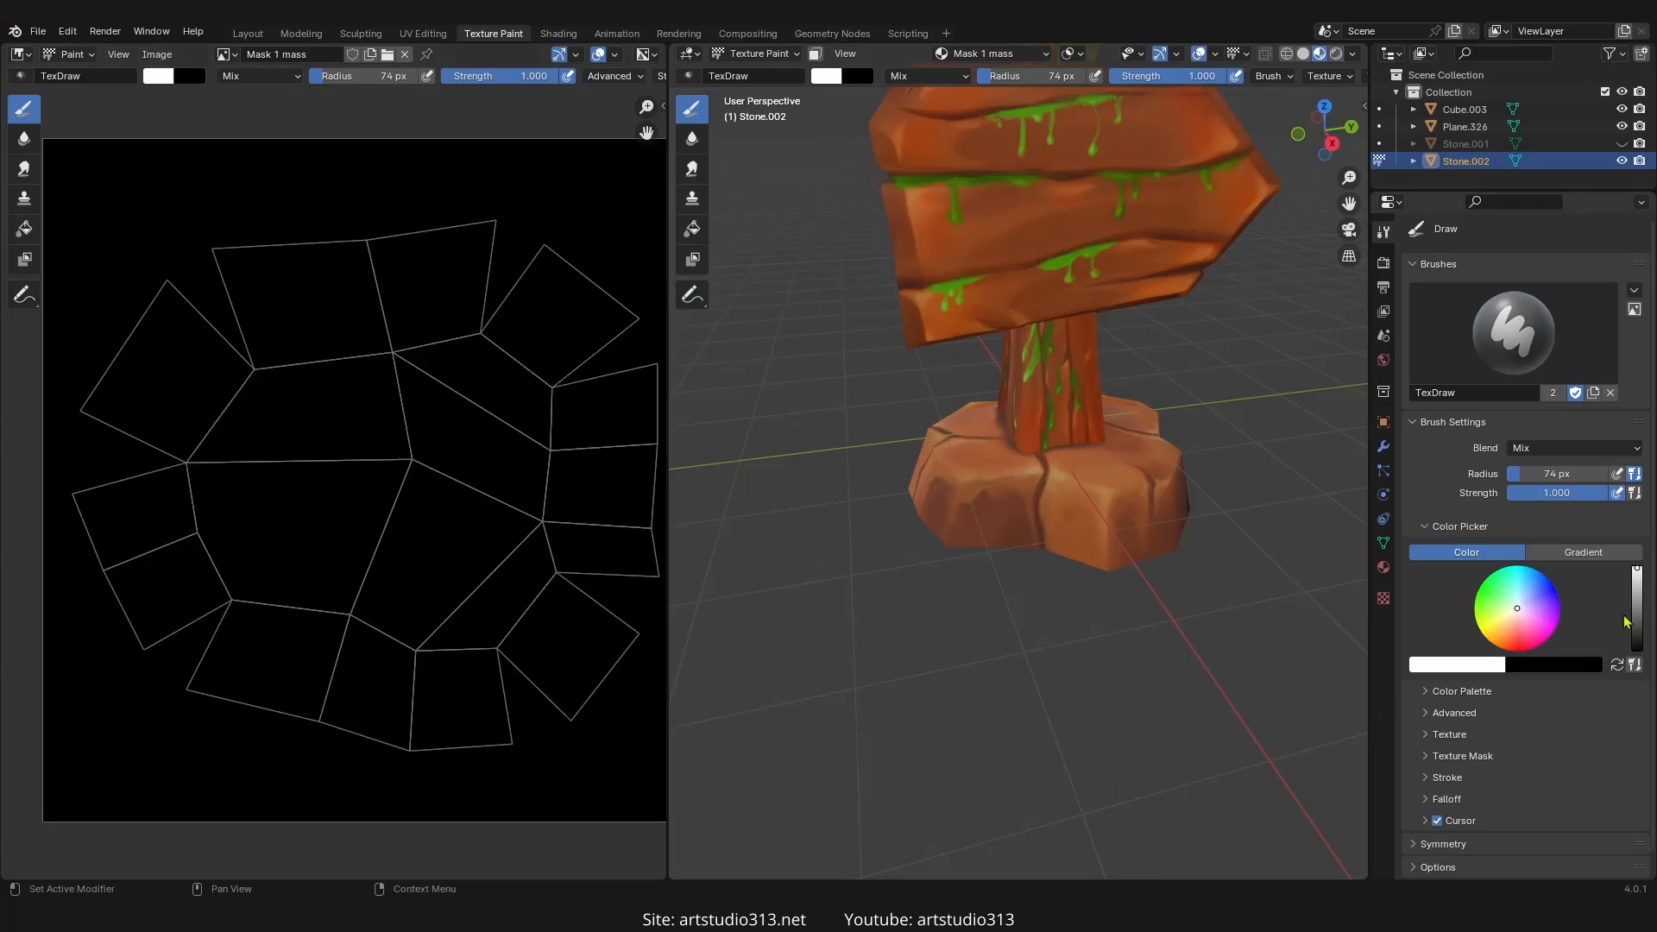
pyautogui.moveTo(1636, 576)
pyautogui.mouseDown()
pyautogui.moveTo(1636, 606)
pyautogui.moveTo(1634, 563)
pyautogui.mouseUp()
pyautogui.moveTo(428, 523); pyautogui.dragTo(381, 636)
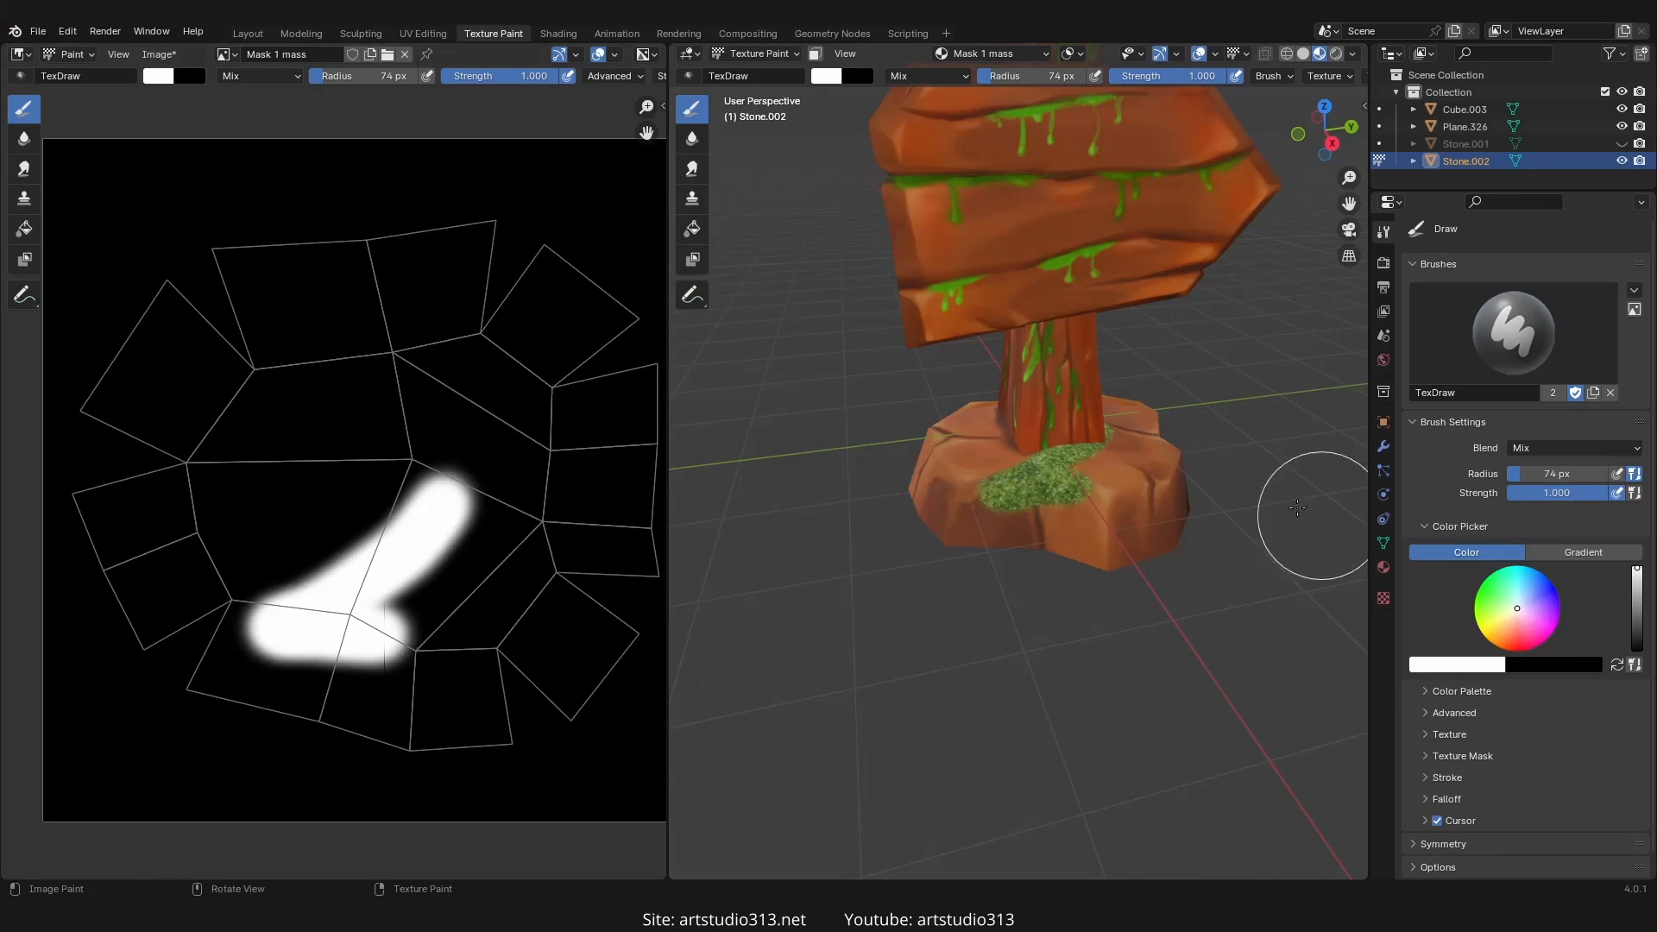
# - Undo the test strokes on the mask and paint white with the 74 px brush along the base of the stone's front faces
pyautogui.scroll(5, 1179, 578)
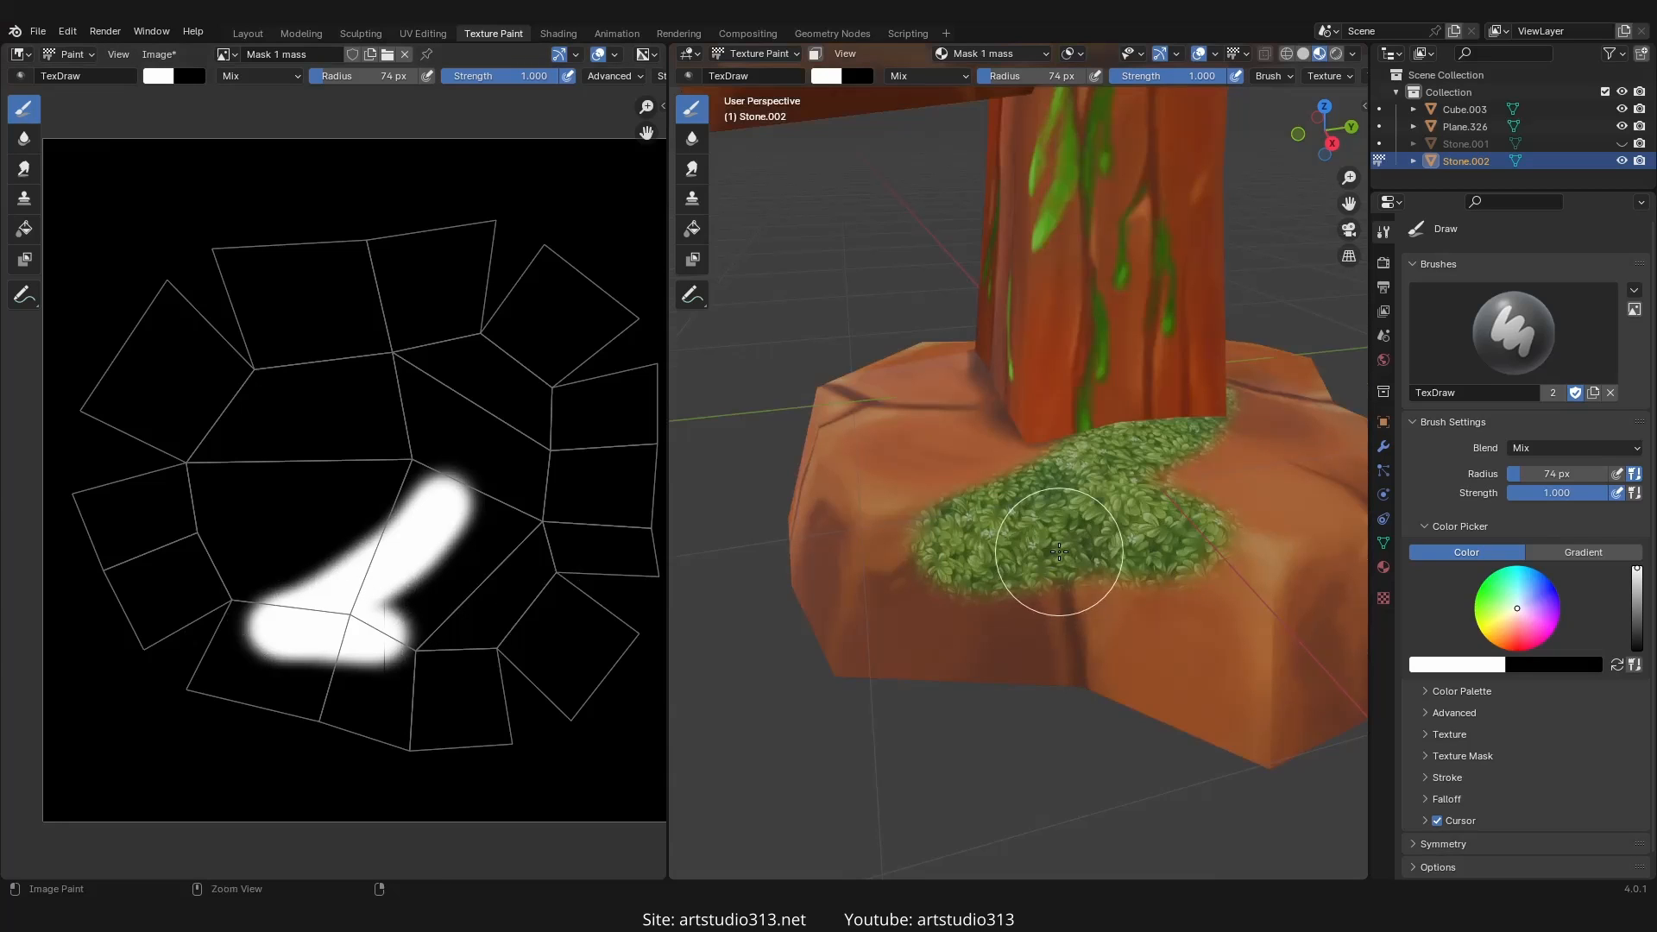
pyautogui.hotkey('ctrl', 'z')
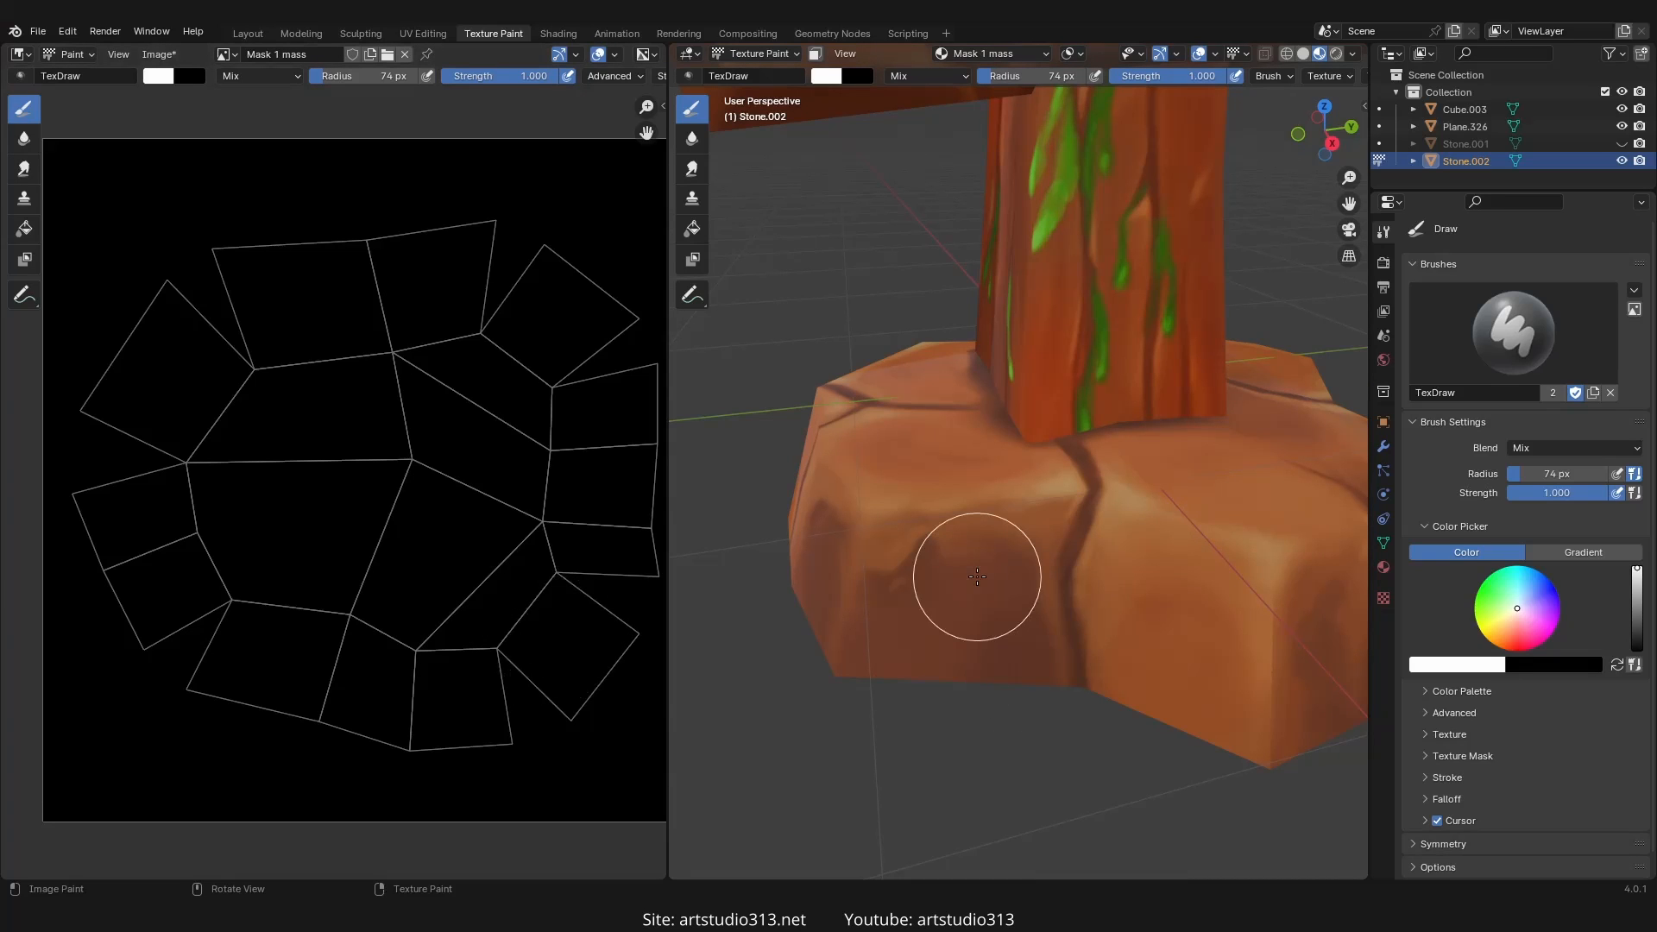
pyautogui.moveTo(1054, 691)
pyautogui.mouseDown()
pyautogui.moveTo(955, 691)
pyautogui.moveTo(980, 674)
pyautogui.moveTo(1061, 699)
pyautogui.moveTo(876, 661)
pyautogui.moveTo(904, 662)
pyautogui.mouseUp()
pyautogui.moveTo(905, 662)
pyautogui.mouseDown(button='middle')
pyautogui.moveTo(1122, 668)
pyautogui.moveTo(1027, 649)
pyautogui.mouseUp(button='middle')
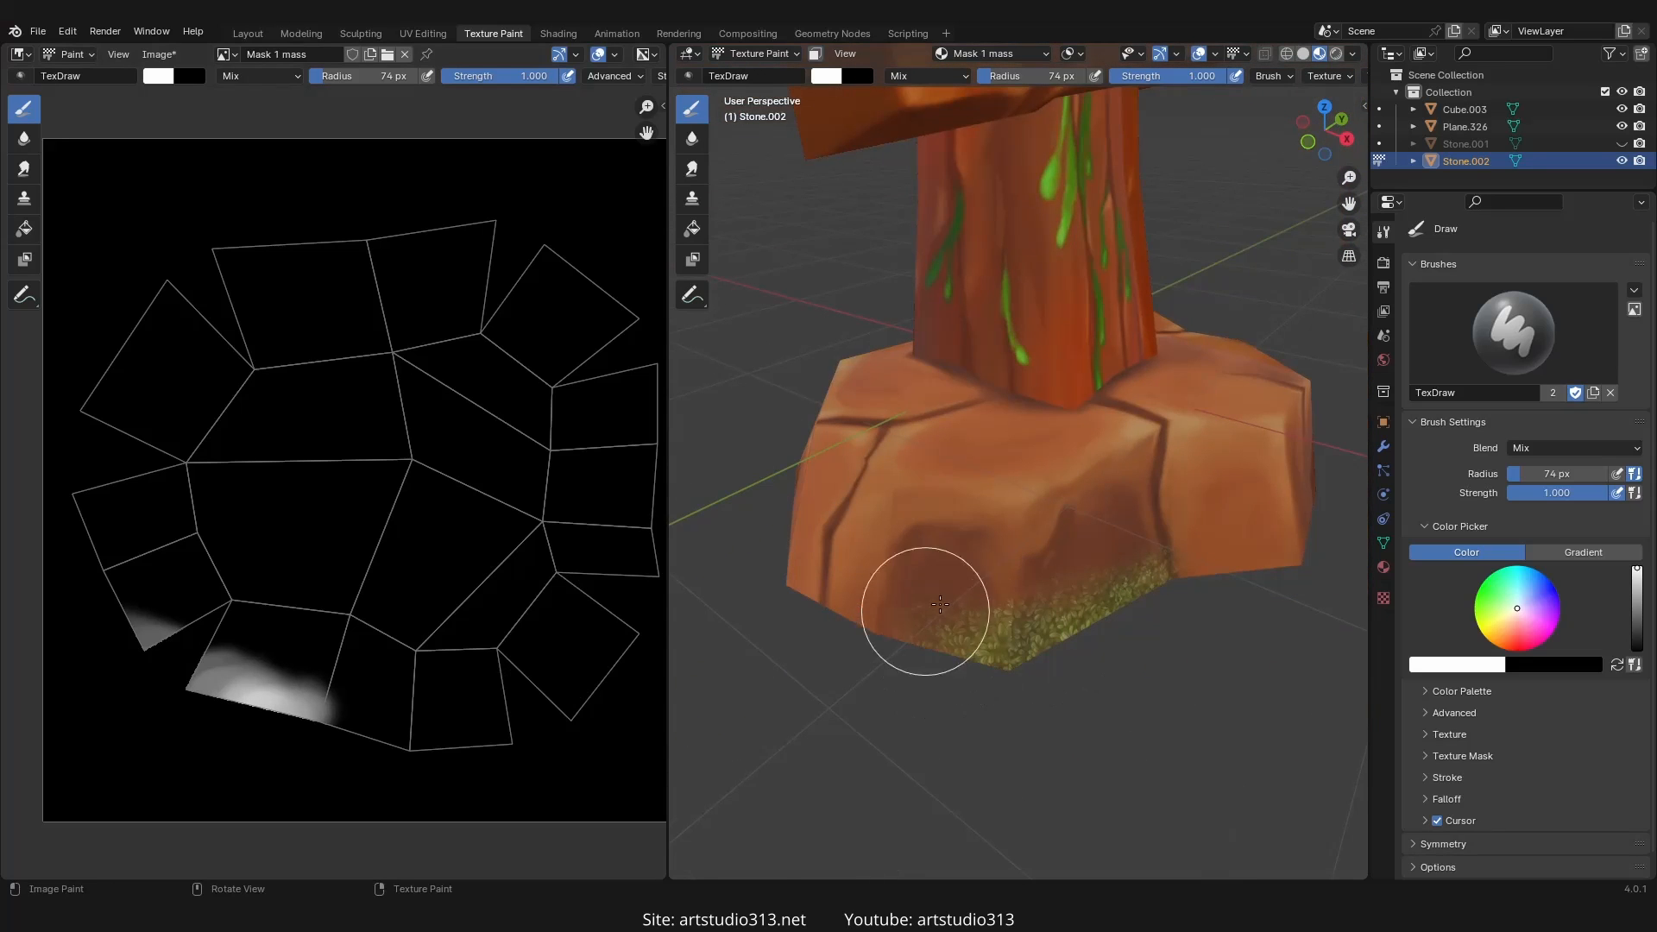
pyautogui.moveTo(914, 592)
pyautogui.mouseDown()
pyautogui.moveTo(930, 628)
pyautogui.moveTo(992, 665)
pyautogui.mouseUp()
# - Paint white with the 74 px brush along the base of the stone's far side and over the outer edges of the mask's upper and left UV islands
pyautogui.moveTo(992, 666); pyautogui.dragTo(1053, 631, button='middle')
pyautogui.keyDown('ctrl'); pyautogui.moveTo(1053, 631); pyautogui.dragTo(1070, 544, button='middle'); pyautogui.keyUp('ctrl')
pyautogui.keyDown('shift'); pyautogui.moveTo(1088, 552); pyautogui.dragTo(993, 647, button='middle'); pyautogui.keyUp('shift')
pyautogui.moveTo(1122, 612)
pyautogui.mouseDown(button='middle')
pyautogui.moveTo(970, 586)
pyautogui.moveTo(1114, 641)
pyautogui.mouseUp(button='middle')
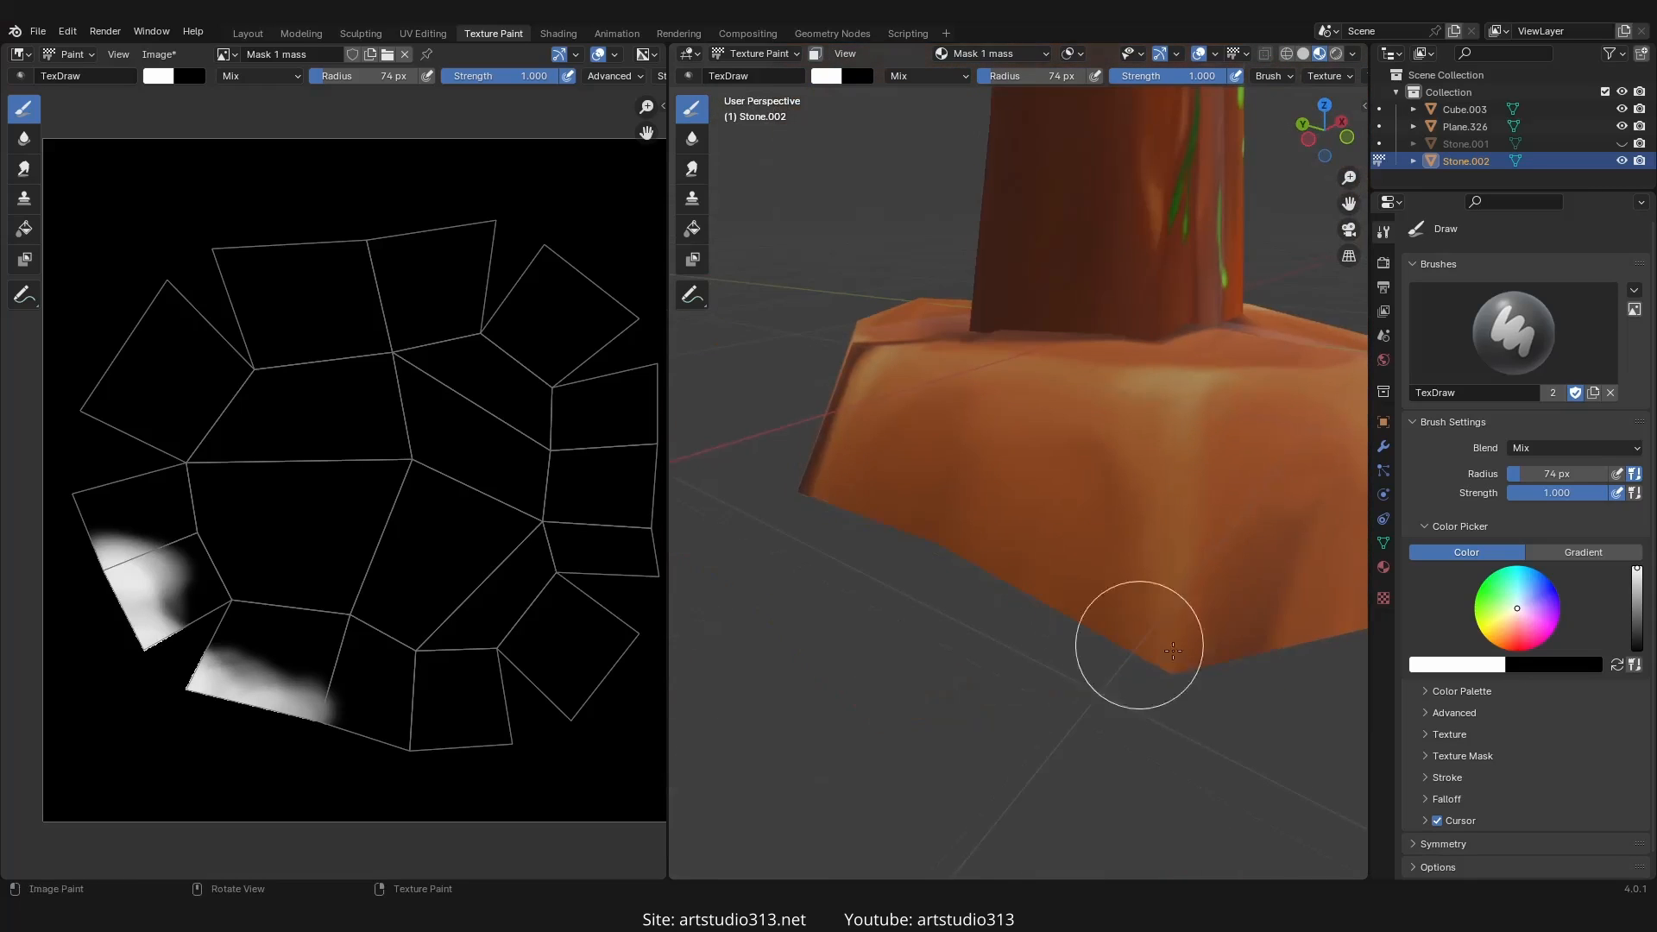
pyautogui.moveTo(1006, 561); pyautogui.dragTo(1113, 561)
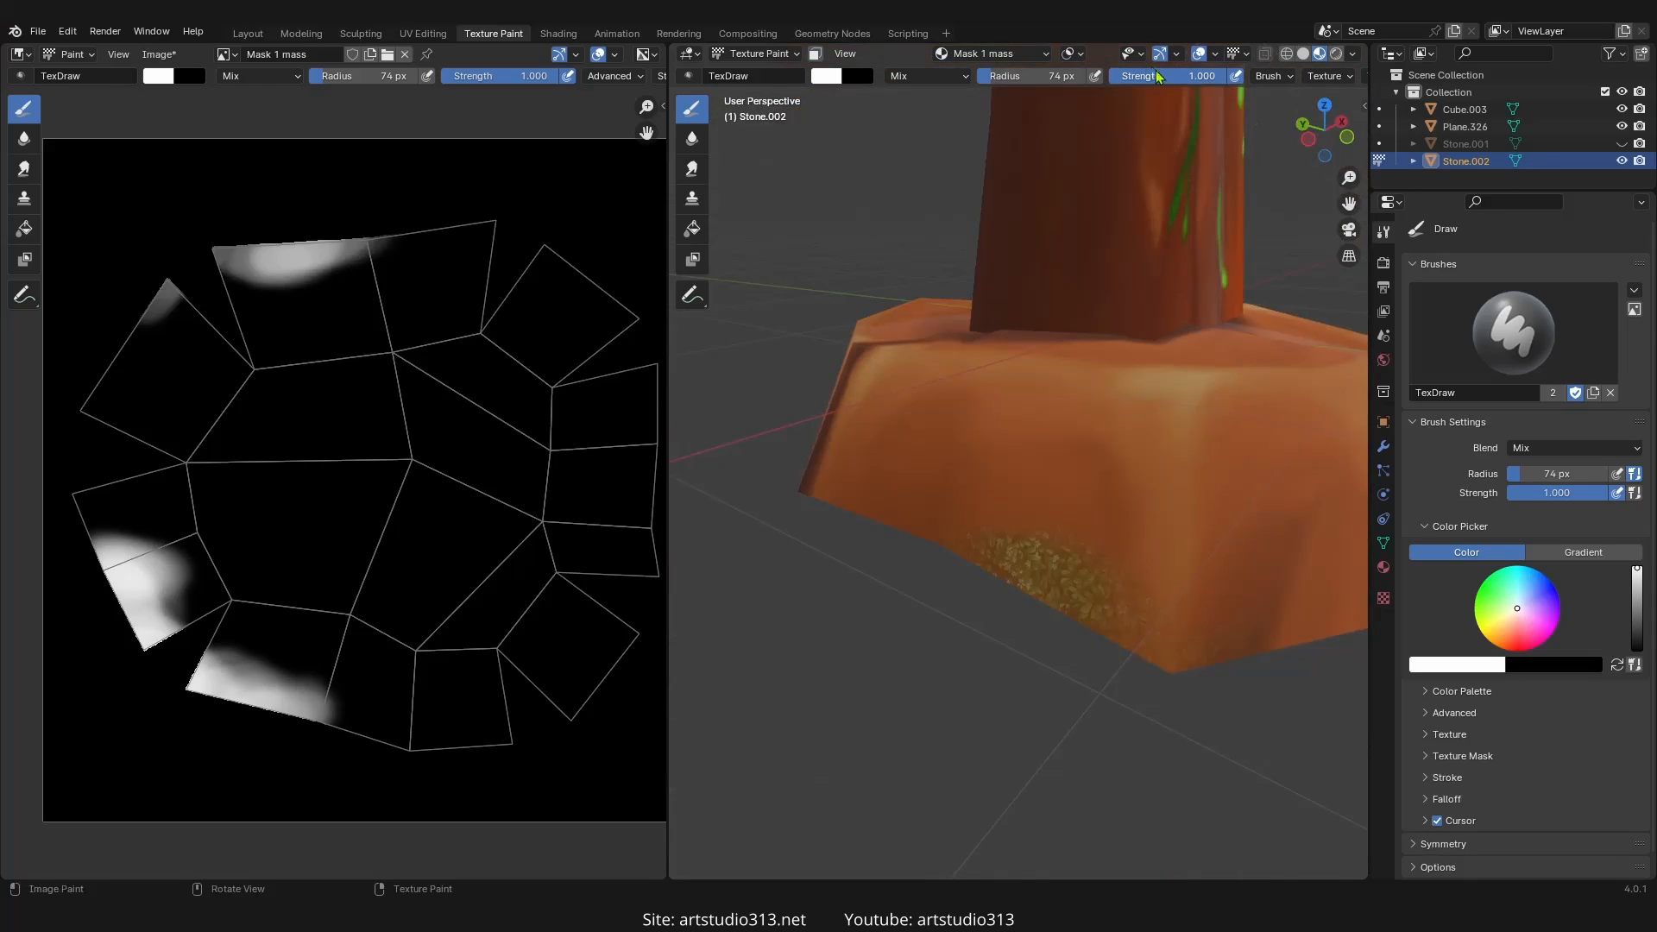
pyautogui.moveTo(943, 686)
pyautogui.mouseDown()
pyautogui.moveTo(1006, 610)
pyautogui.moveTo(925, 575)
pyautogui.moveTo(898, 529)
pyautogui.moveTo(1010, 548)
pyautogui.mouseUp()
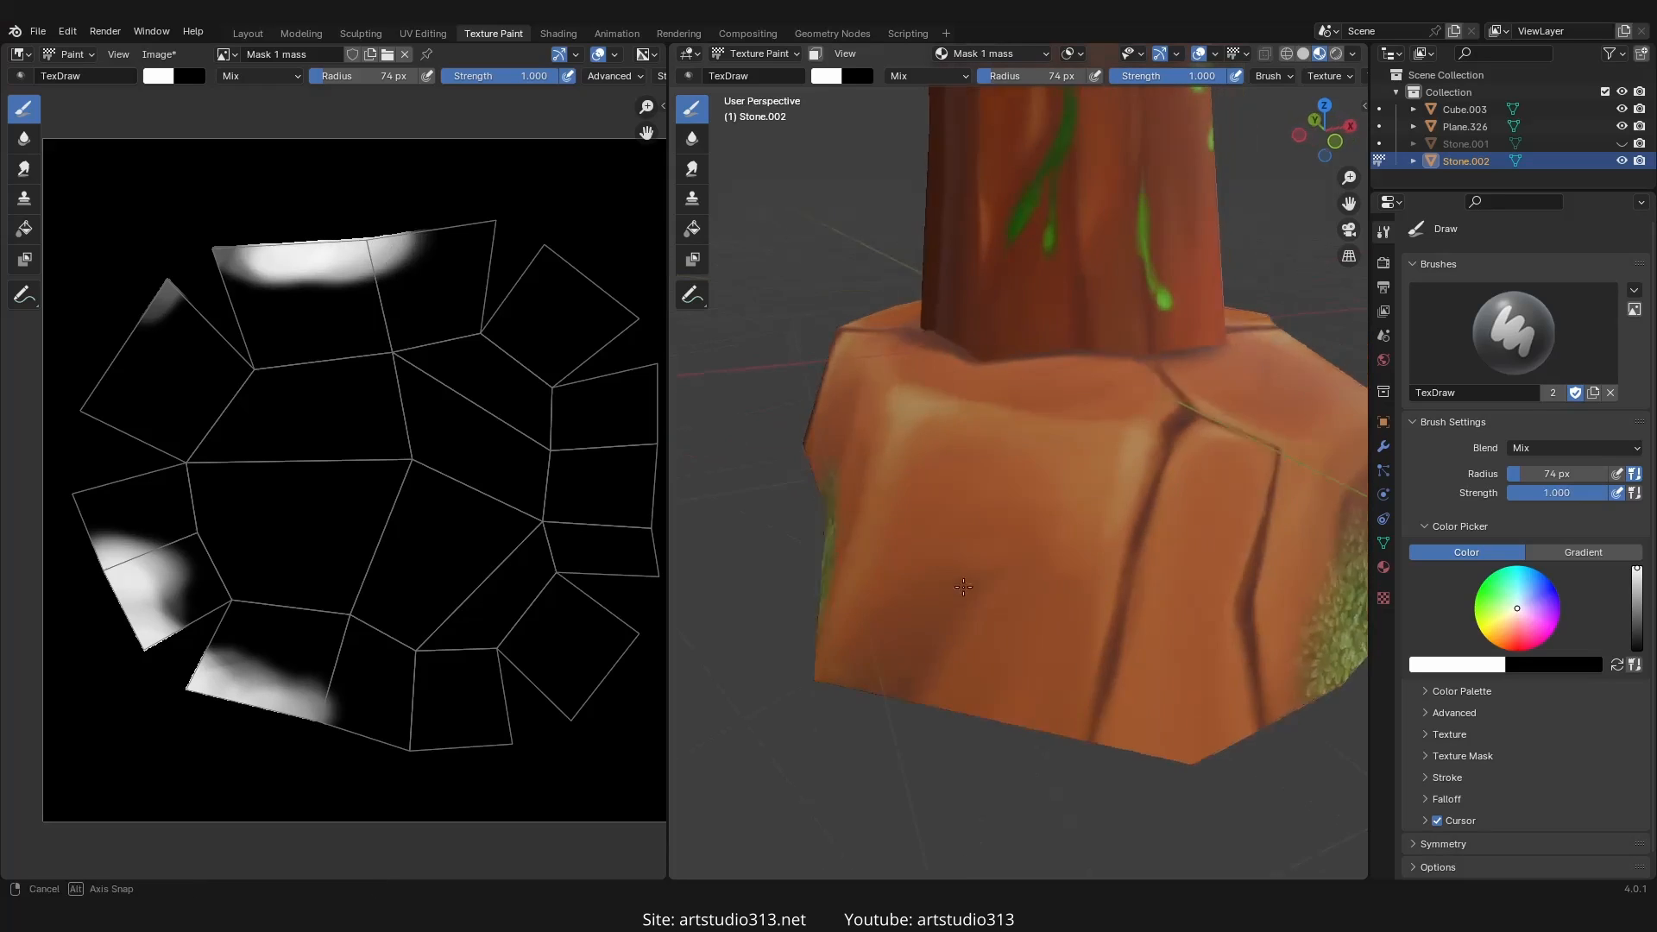
pyautogui.moveTo(1070, 608)
pyautogui.mouseDown(button='middle')
pyautogui.moveTo(984, 604)
pyautogui.moveTo(1046, 606)
pyautogui.mouseUp(button='middle')
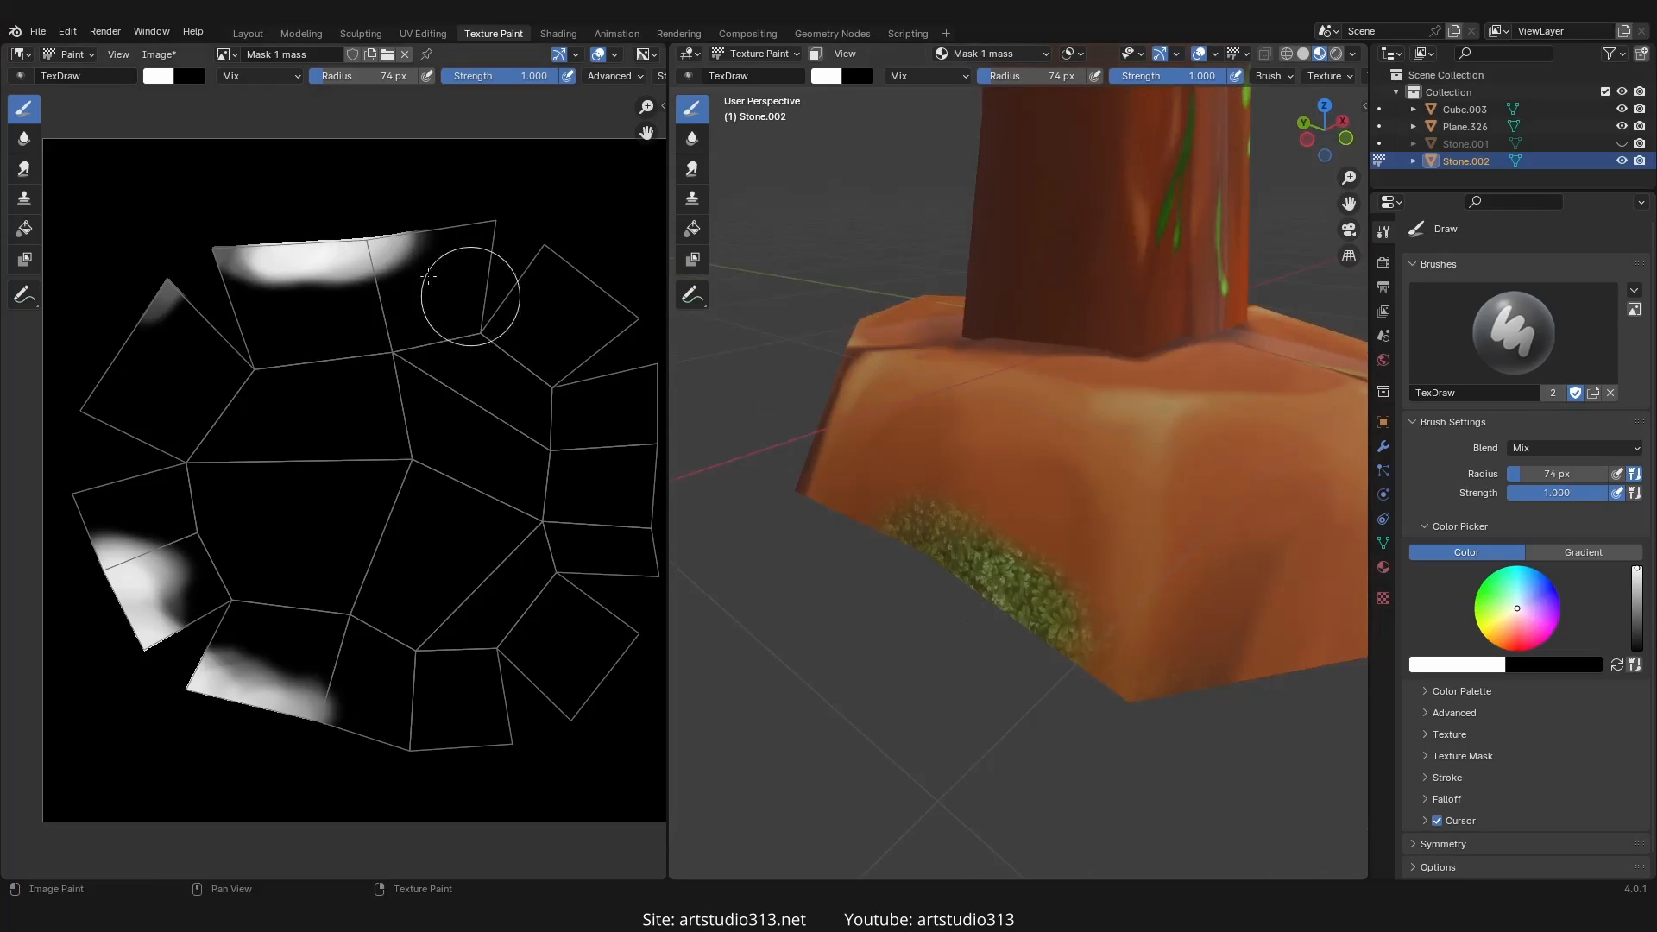
pyautogui.moveTo(492, 229)
pyautogui.mouseDown()
pyautogui.moveTo(222, 254)
pyautogui.moveTo(102, 351)
pyautogui.moveTo(116, 412)
pyautogui.mouseUp()
# - Reduce the brush radius to 59 px and thicken the grass along the lower edge of the stone's far side
pyautogui.press('f')
pyautogui.click(218, 282)
pyautogui.hotkey('shift', 'f')
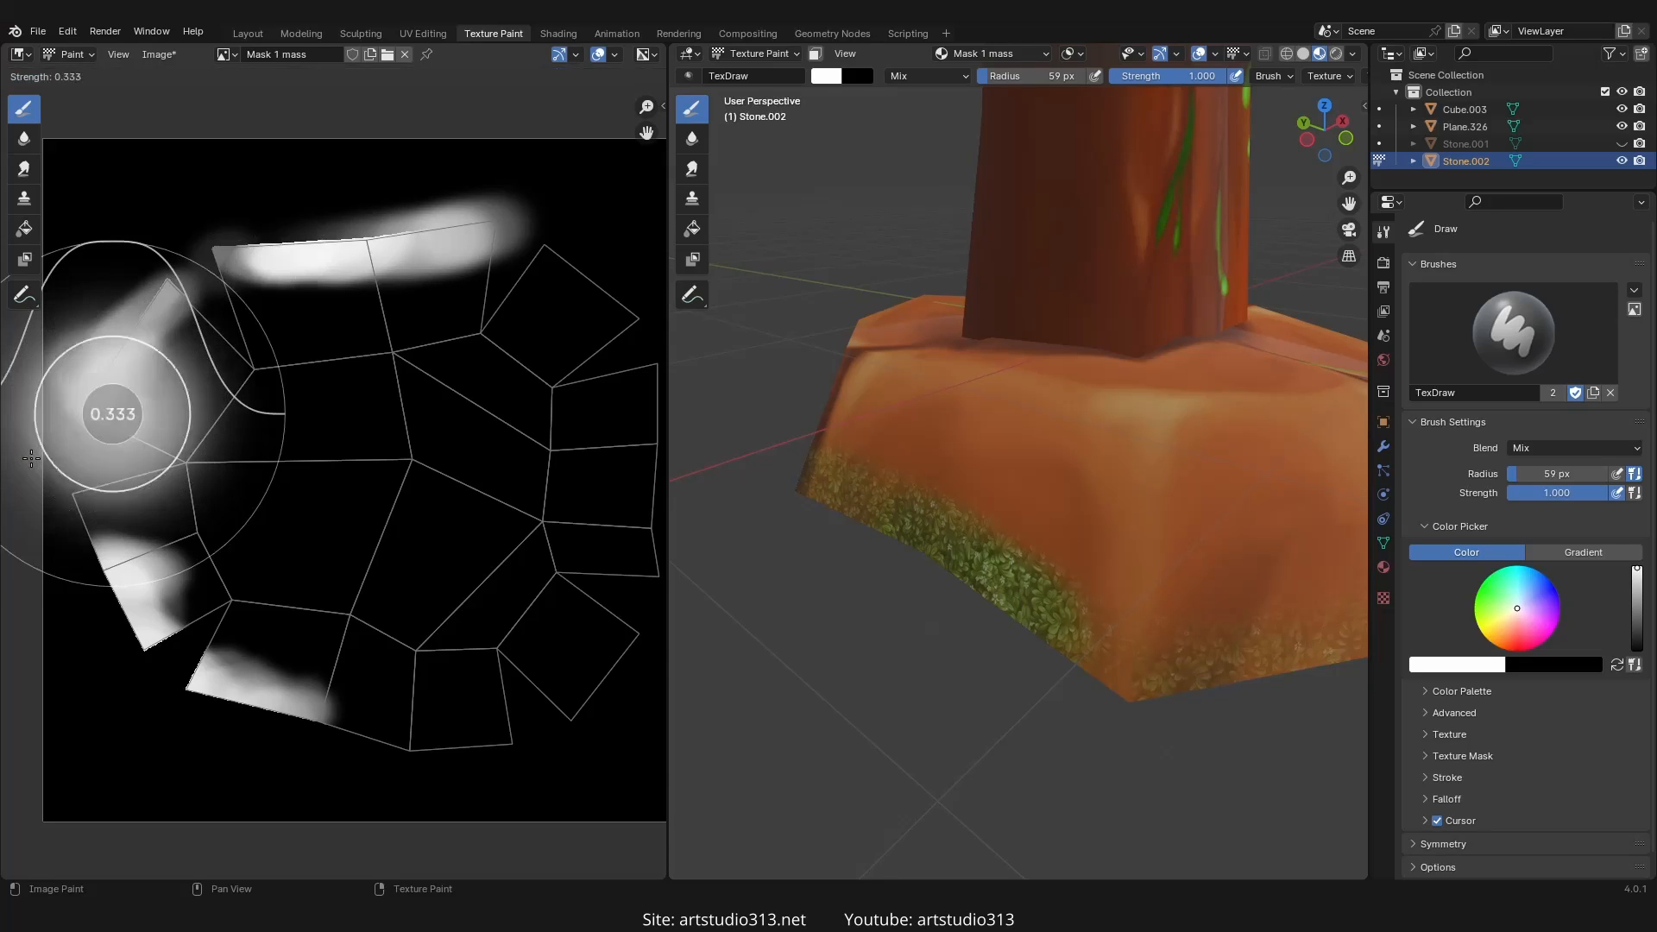
pyautogui.press('Escape')
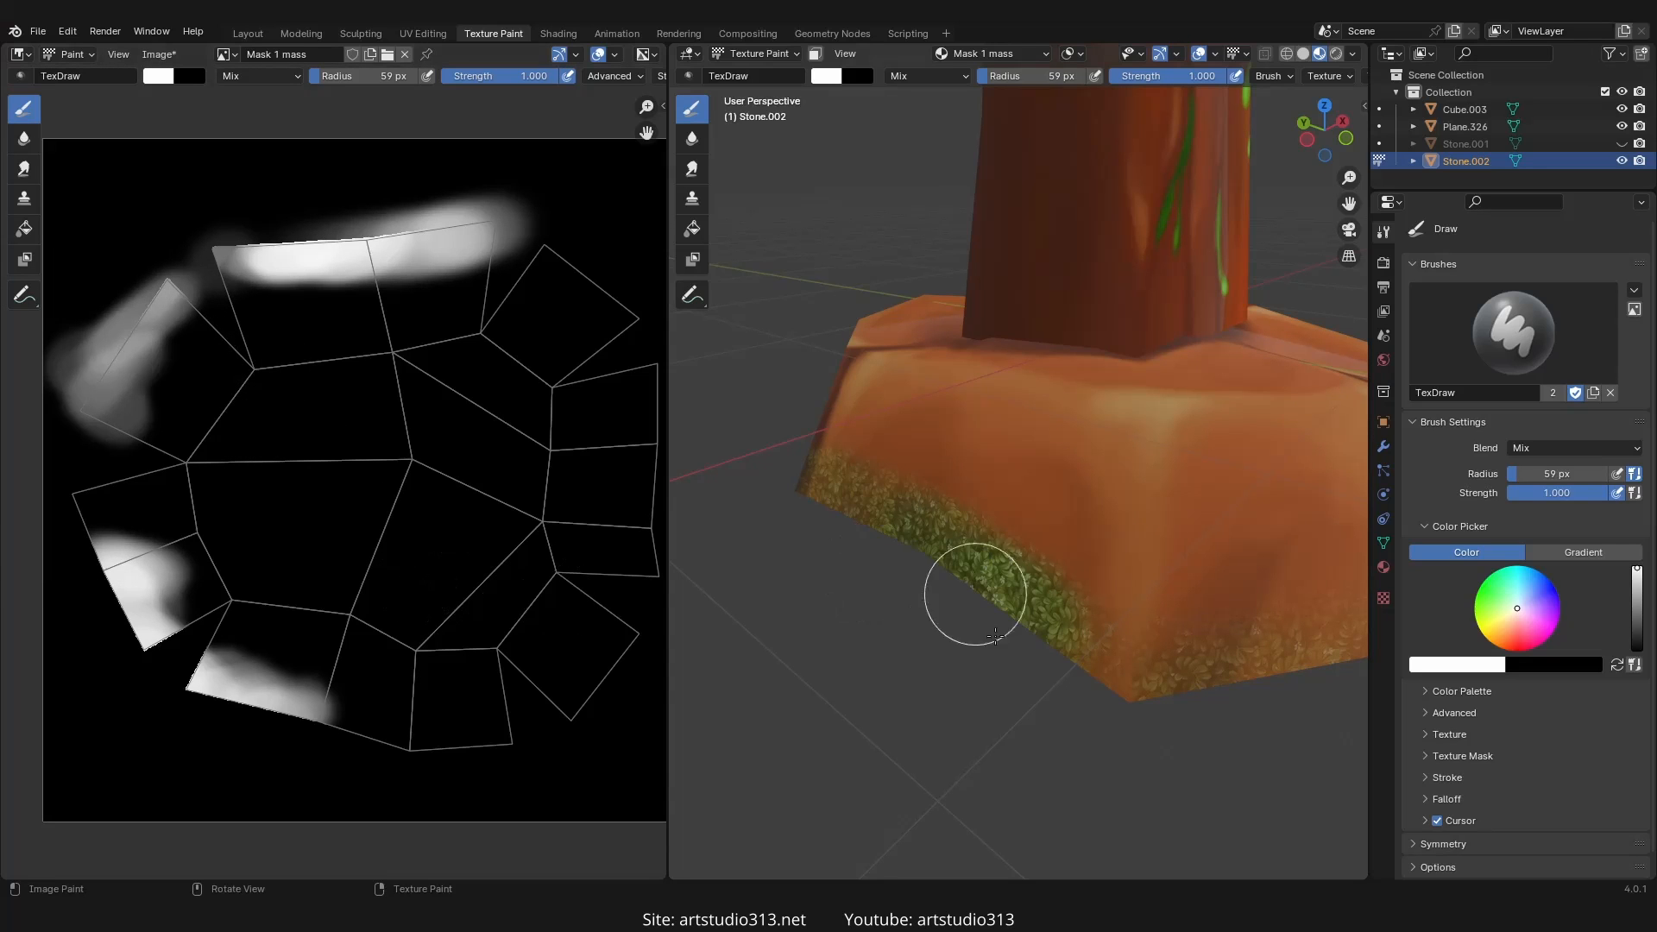
pyautogui.moveTo(1142, 674)
pyautogui.mouseDown()
pyautogui.moveTo(1046, 492)
pyautogui.moveTo(888, 492)
pyautogui.mouseUp()
# - Paint grass with the 59 px brush along the base of the next two stone faces and partway up the darker face
pyautogui.moveTo(888, 492)
pyautogui.mouseDown(button='middle')
pyautogui.moveTo(999, 540)
pyautogui.moveTo(1134, 536)
pyautogui.moveTo(1087, 528)
pyautogui.mouseUp(button='middle')
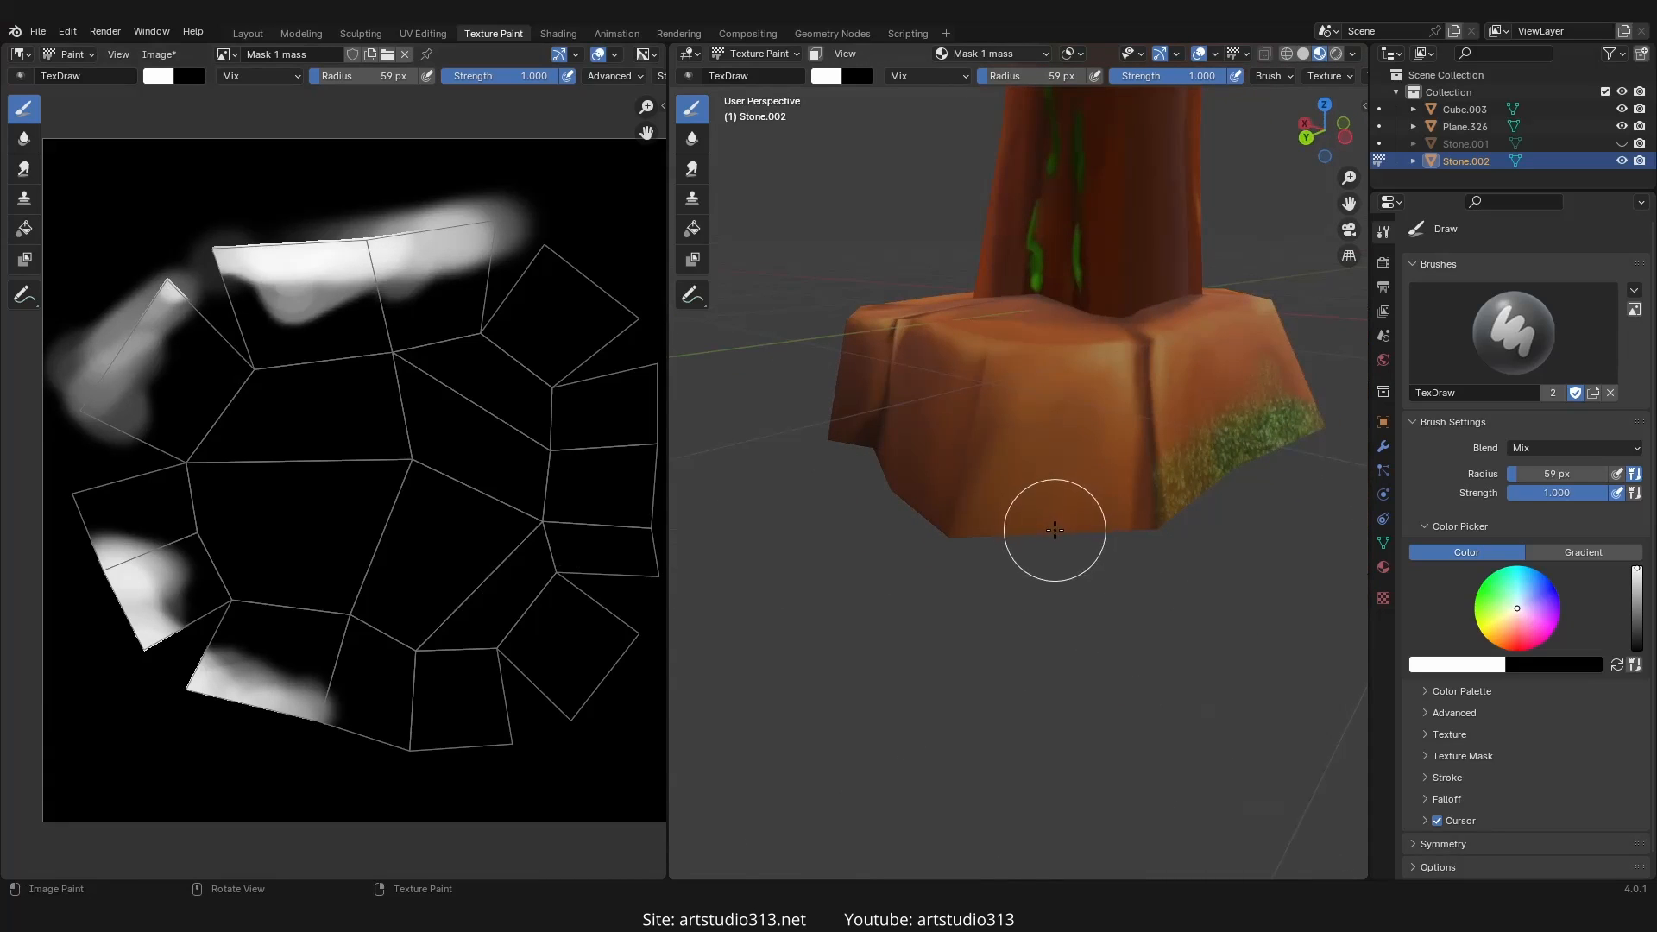
pyautogui.moveTo(1047, 537)
pyautogui.mouseDown(button='middle')
pyautogui.moveTo(1128, 492)
pyautogui.moveTo(1121, 520)
pyautogui.moveTo(1033, 570)
pyautogui.mouseUp(button='middle')
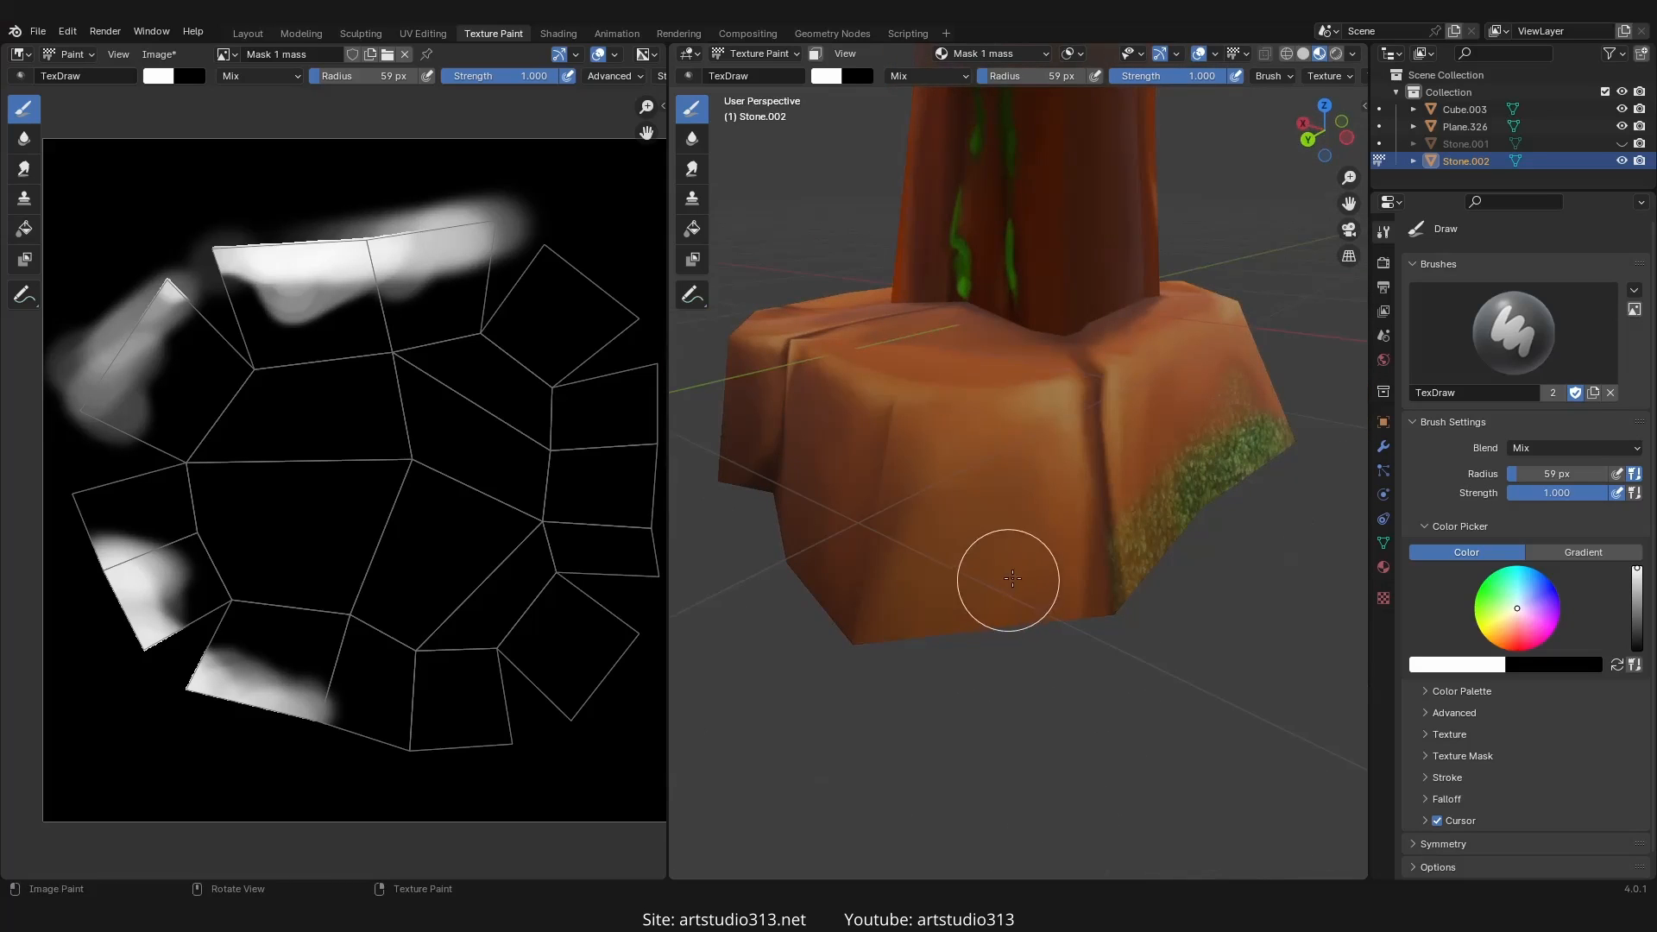
pyautogui.moveTo(888, 629); pyautogui.dragTo(958, 618)
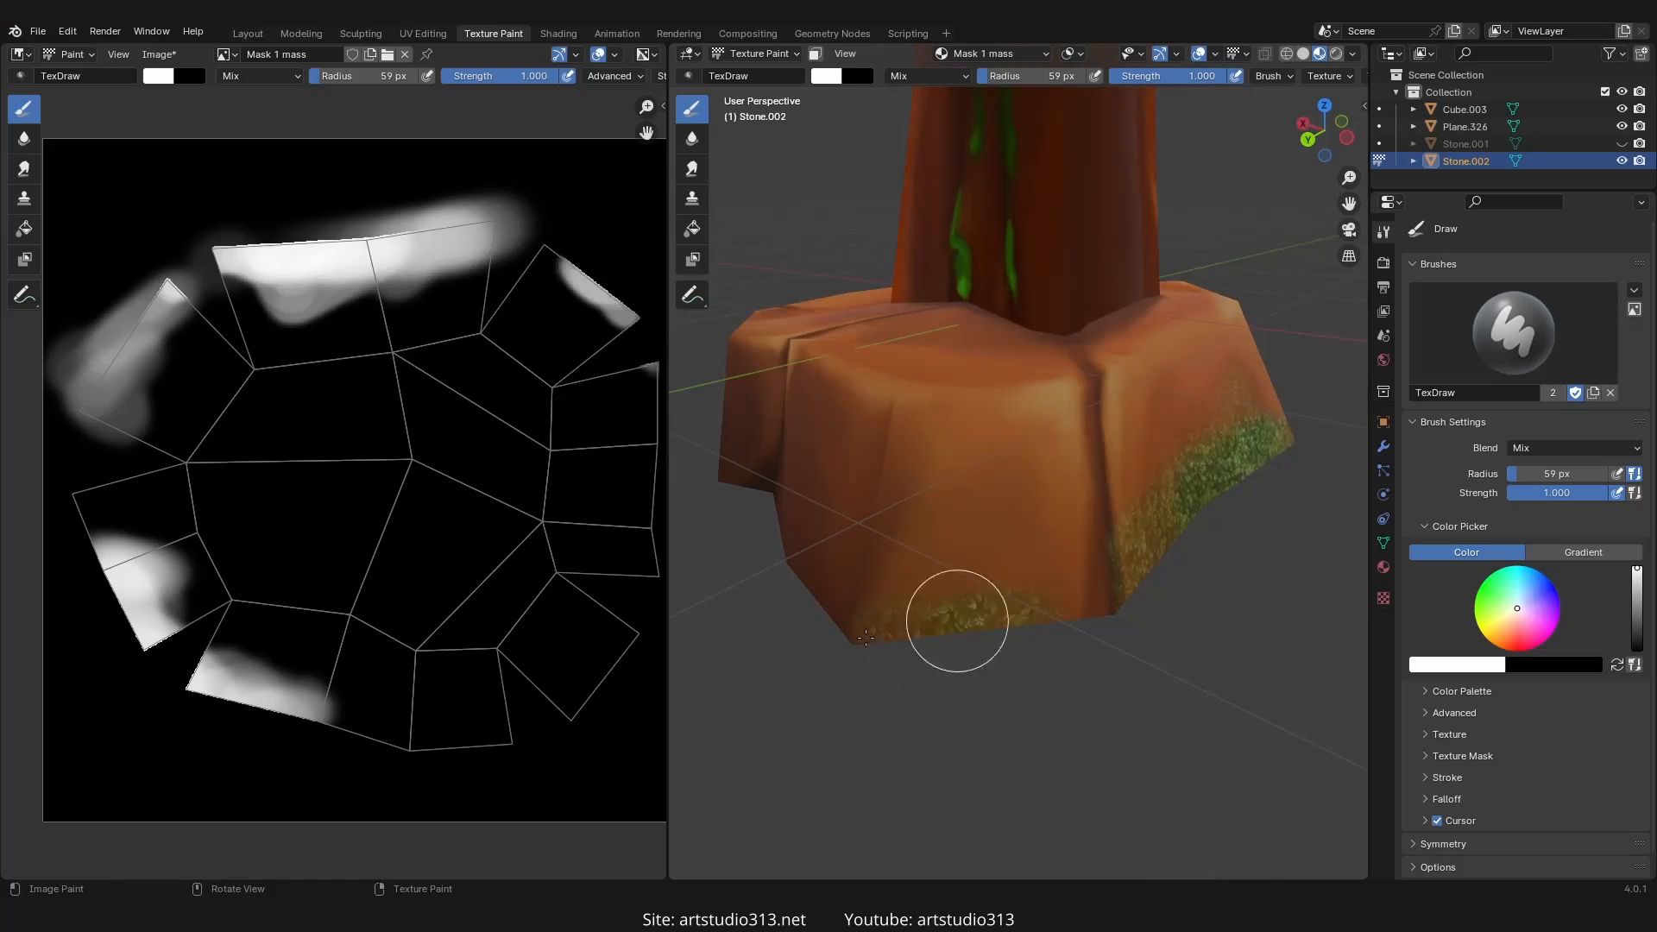
pyautogui.moveTo(851, 633); pyautogui.dragTo(884, 639)
pyautogui.moveTo(896, 639)
pyautogui.mouseDown(button='middle')
pyautogui.moveTo(1062, 629)
pyautogui.moveTo(1013, 611)
pyautogui.mouseUp(button='middle')
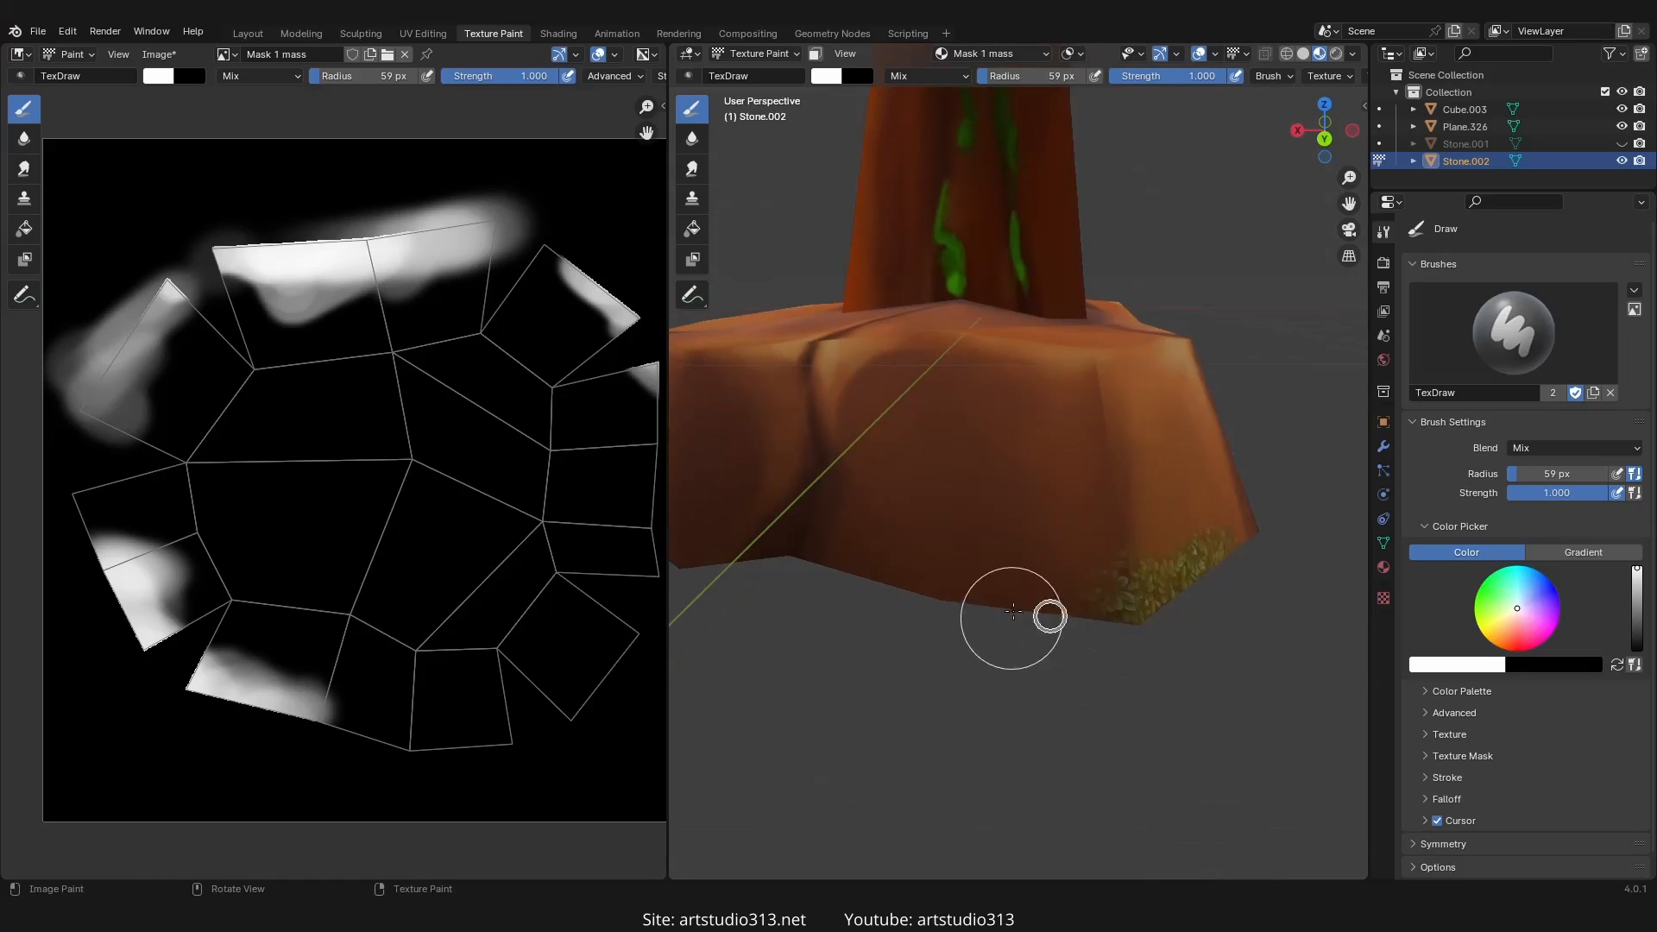
pyautogui.moveTo(1054, 592)
pyautogui.mouseDown()
pyautogui.moveTo(945, 591)
pyautogui.moveTo(1061, 592)
pyautogui.moveTo(954, 547)
pyautogui.moveTo(1092, 602)
pyautogui.mouseUp()
pyautogui.moveTo(1004, 549)
pyautogui.mouseDown()
pyautogui.moveTo(858, 592)
pyautogui.moveTo(968, 501)
pyautogui.mouseUp()
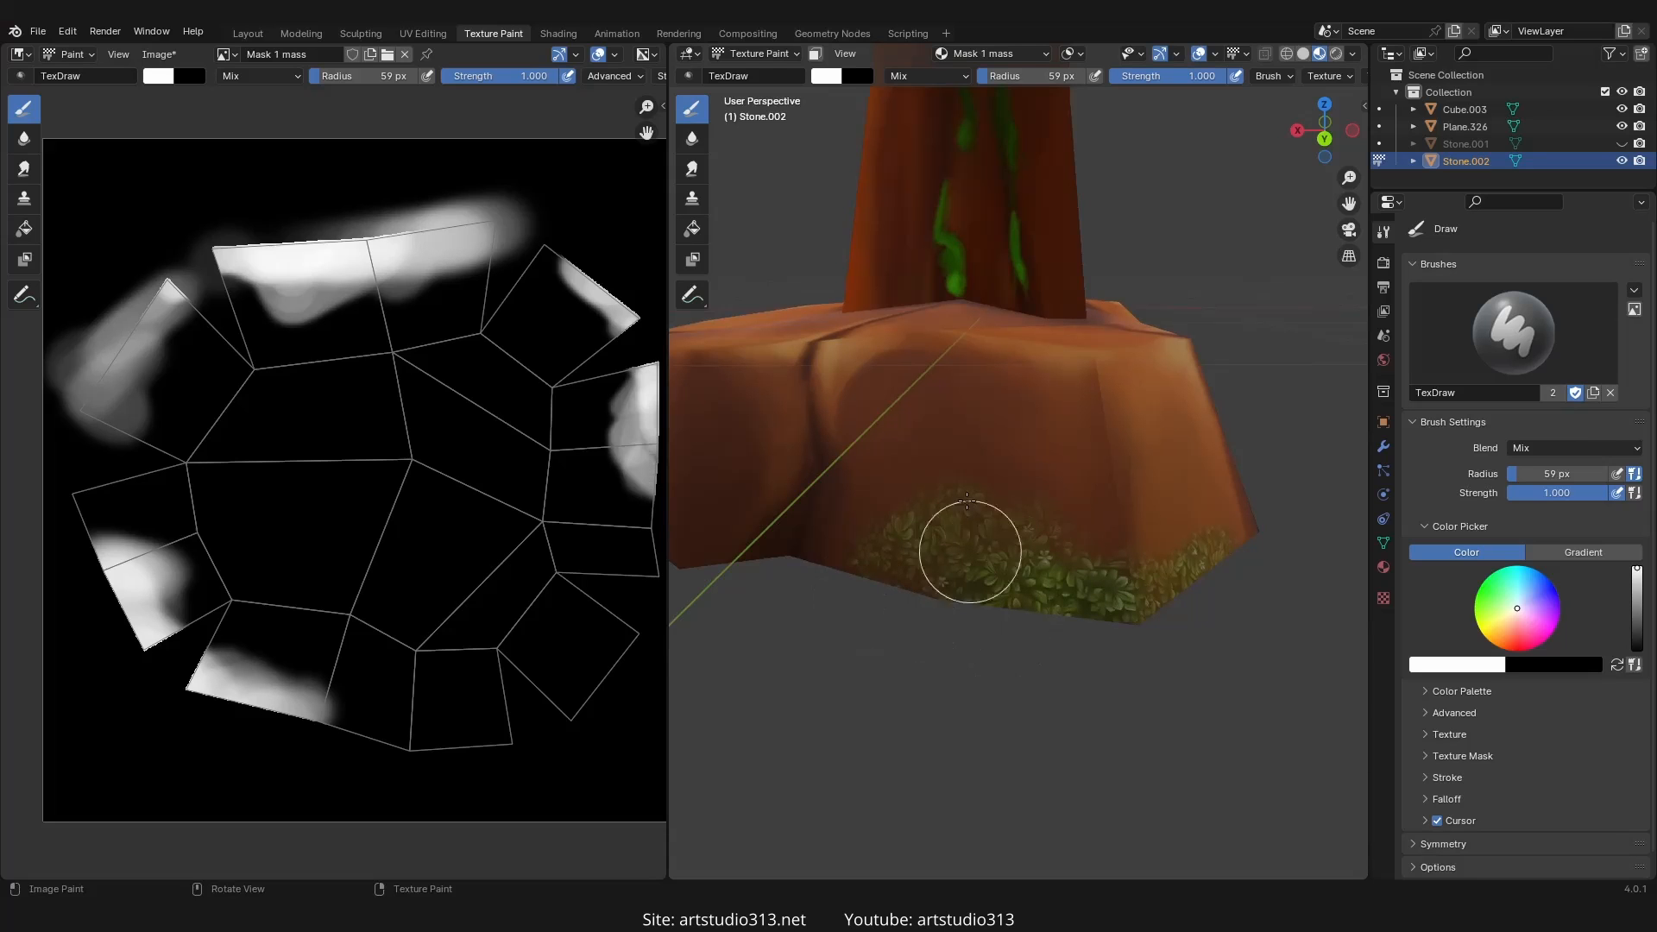
# - Set the brush radius to 27 px and paint grass into the crack running from the post down the stone's side
pyautogui.moveTo(947, 451)
pyautogui.mouseDown(button='middle')
pyautogui.moveTo(877, 622)
pyautogui.moveTo(977, 508)
pyautogui.moveTo(924, 474)
pyautogui.moveTo(984, 411)
pyautogui.moveTo(1193, 460)
pyautogui.mouseUp(button='middle')
pyautogui.press('f')
pyautogui.click(893, 466)
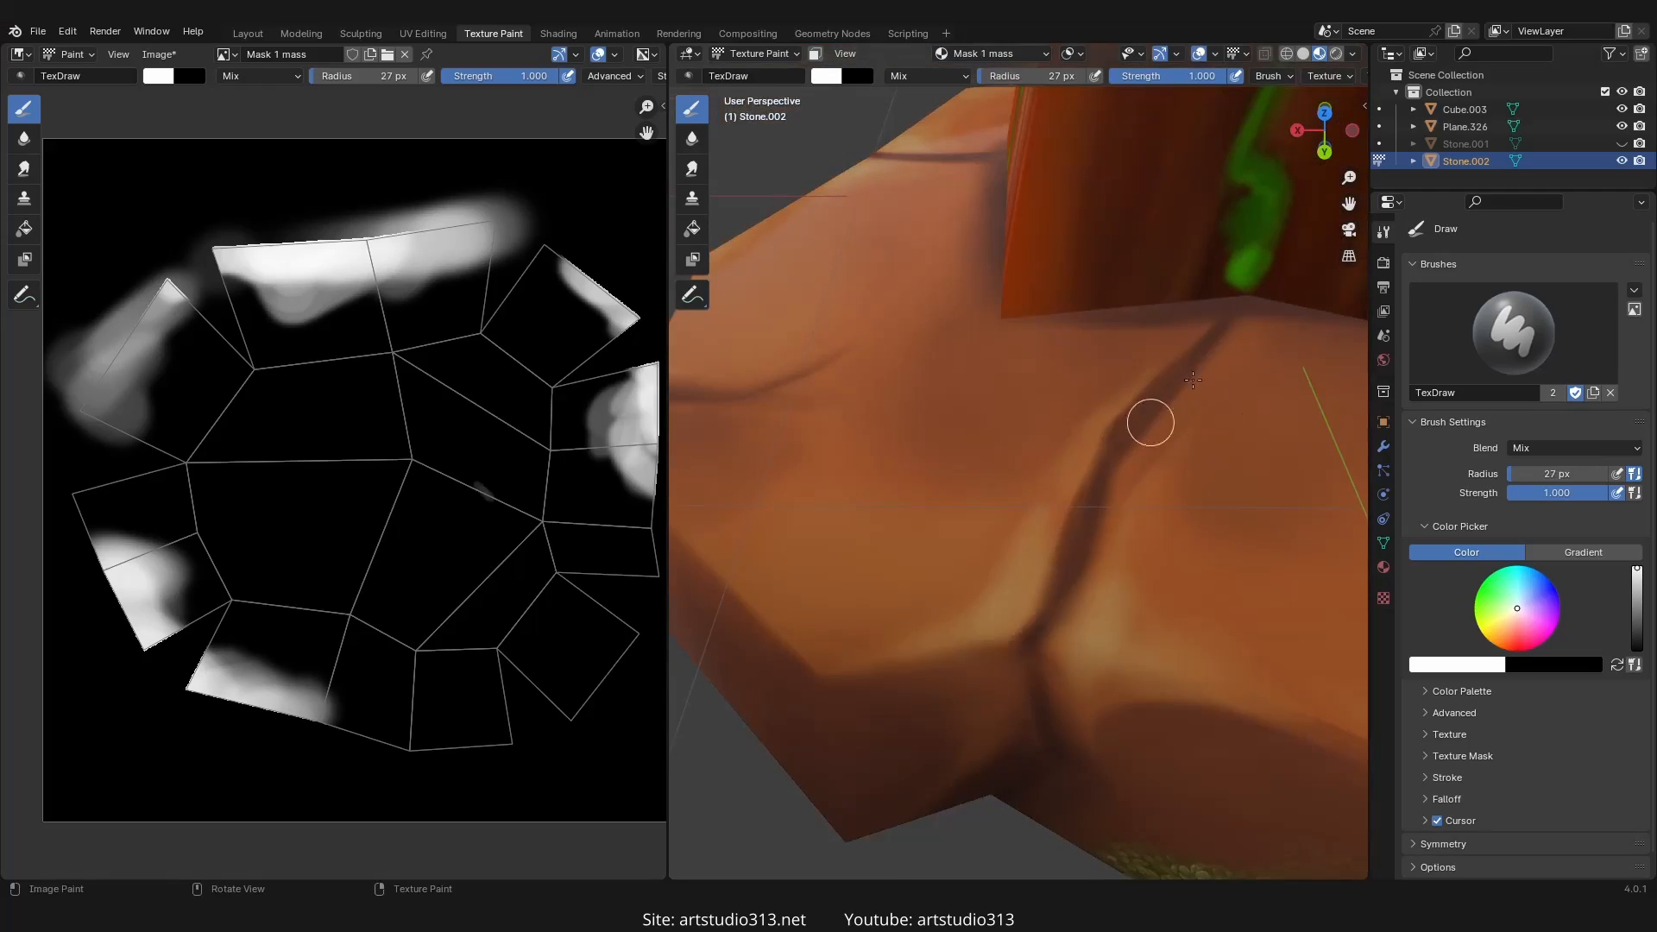
pyautogui.moveTo(1143, 413); pyautogui.dragTo(1123, 456)
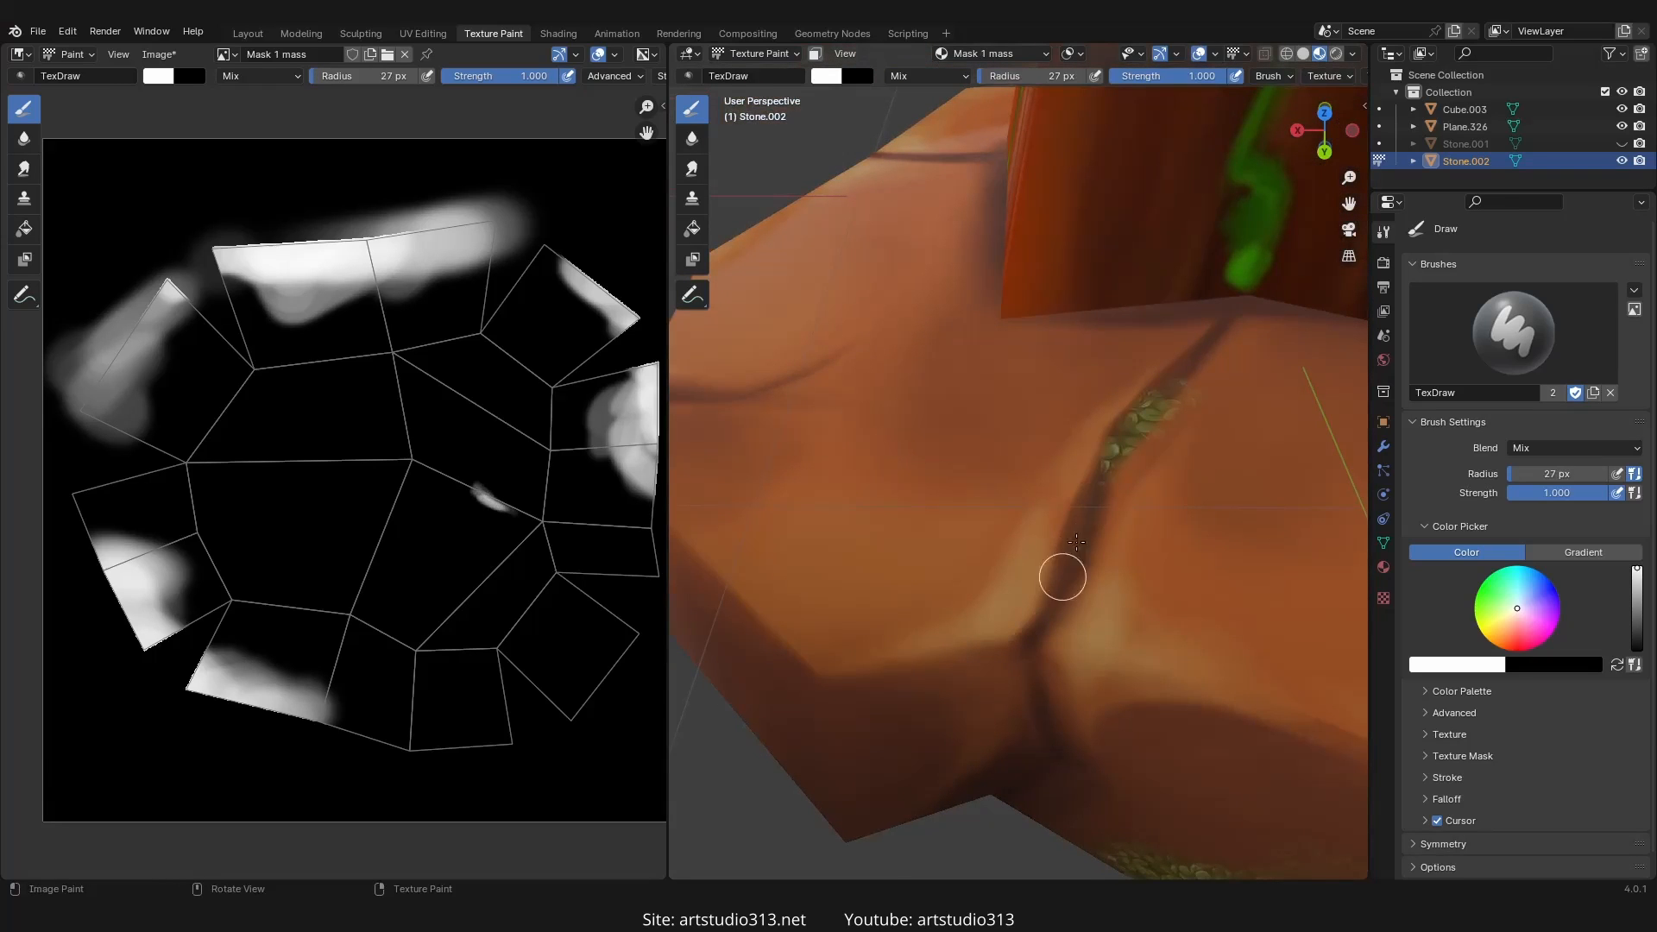
pyautogui.moveTo(1025, 658); pyautogui.dragTo(1041, 706)
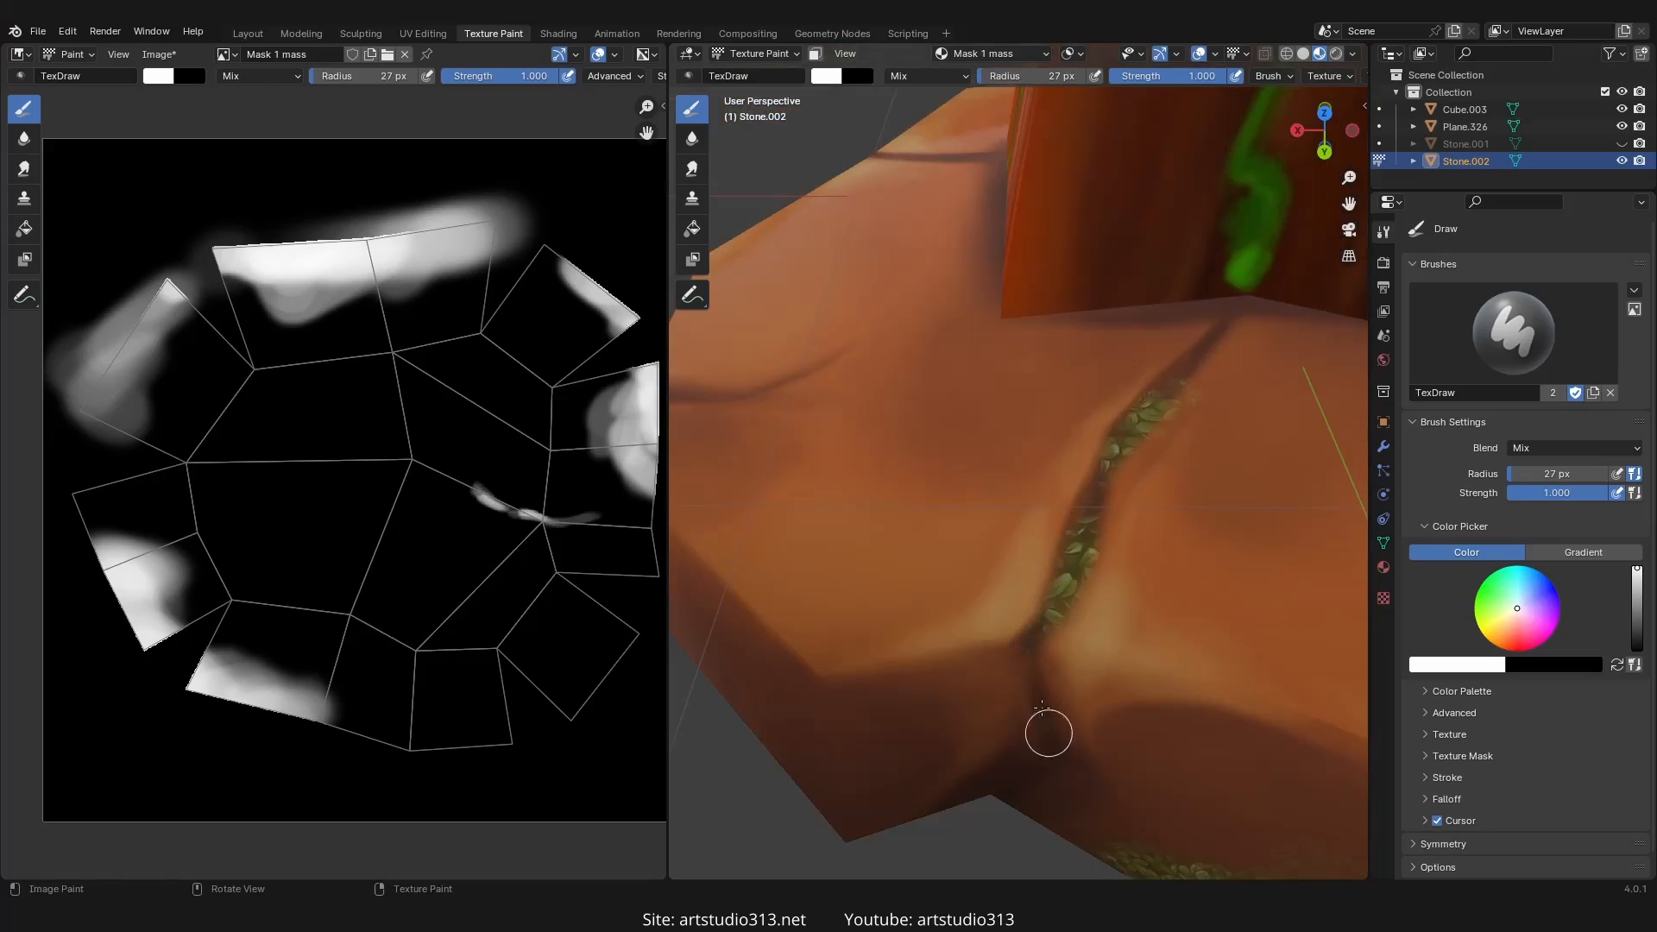
pyautogui.moveTo(1008, 789); pyautogui.dragTo(1001, 824)
# - Paint grass with the 27 px brush into the stone's front crack, from the post's foot down to the grassy base
pyautogui.moveTo(1002, 824)
pyautogui.mouseDown(button='middle')
pyautogui.moveTo(1069, 639)
pyautogui.moveTo(1071, 667)
pyautogui.moveTo(1050, 580)
pyautogui.moveTo(995, 555)
pyautogui.moveTo(1041, 555)
pyautogui.mouseUp(button='middle')
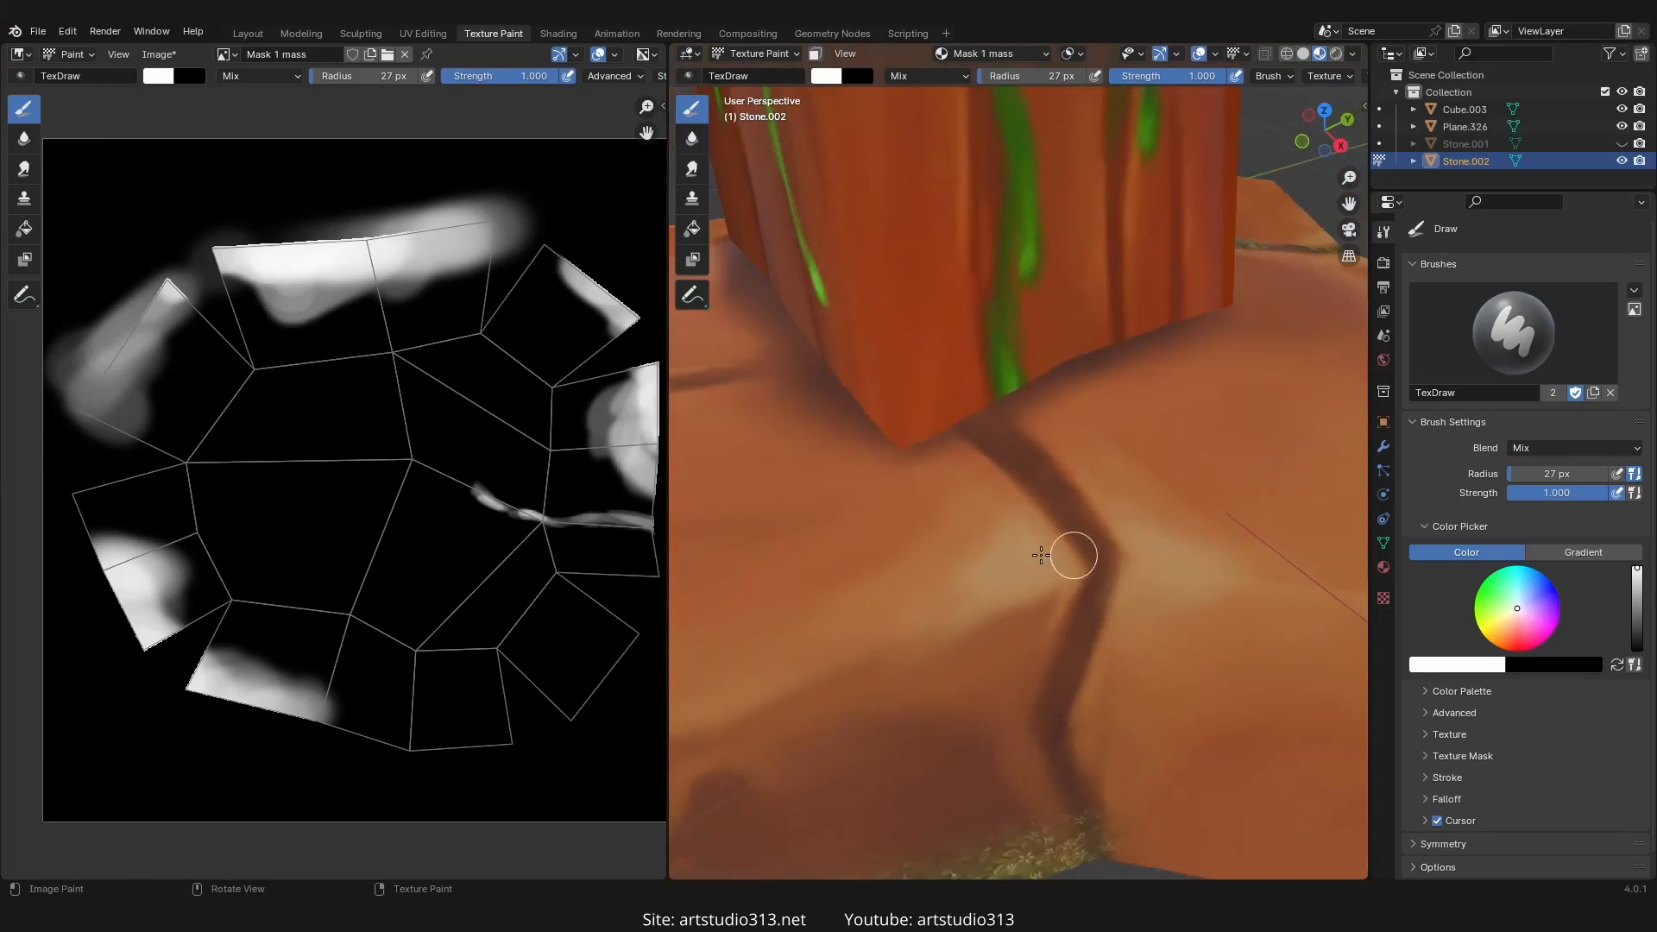
pyautogui.moveTo(1088, 571); pyautogui.dragTo(1090, 619)
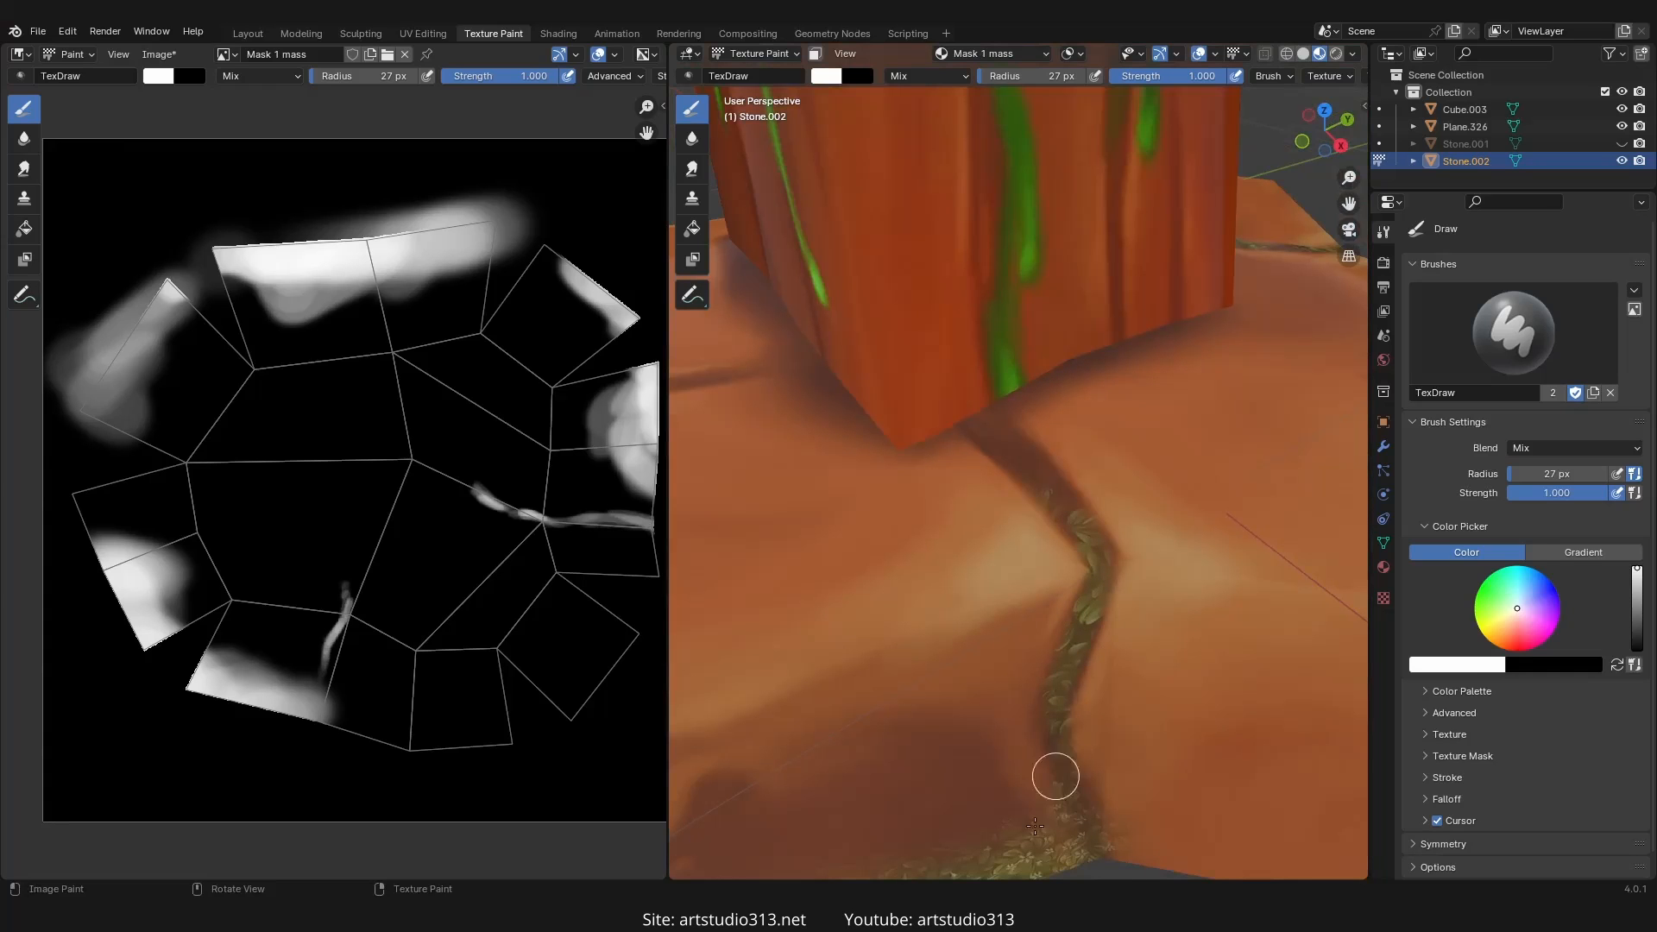
pyautogui.moveTo(1055, 776); pyautogui.dragTo(1042, 855)
pyautogui.keyDown('ctrl'); pyautogui.moveTo(1090, 518); pyautogui.dragTo(1031, 446, button='middle'); pyautogui.keyUp('ctrl')
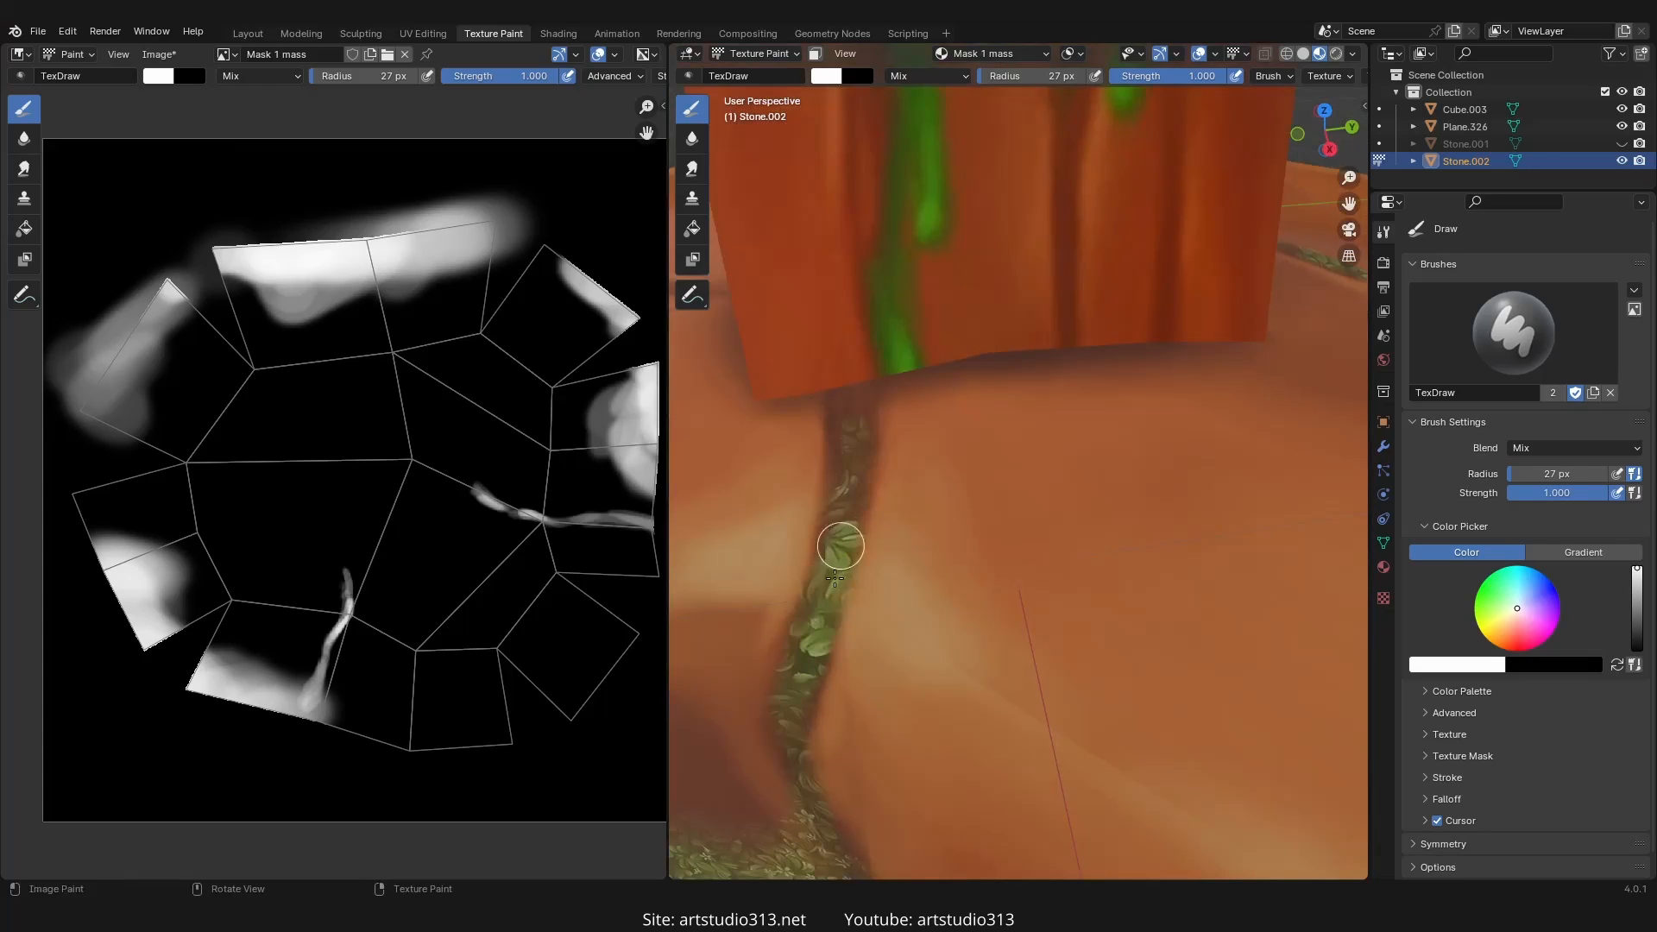
# - Paint grass into the start of the forked crack behind the post and fill out the grass at the stone's lower corner
pyautogui.keyDown('ctrl'); pyautogui.moveTo(823, 695); pyautogui.dragTo(902, 742, button='middle'); pyautogui.keyUp('ctrl')
pyautogui.moveTo(863, 638)
pyautogui.mouseDown(button='middle')
pyautogui.moveTo(1098, 534)
pyautogui.moveTo(1033, 579)
pyautogui.mouseUp(button='middle')
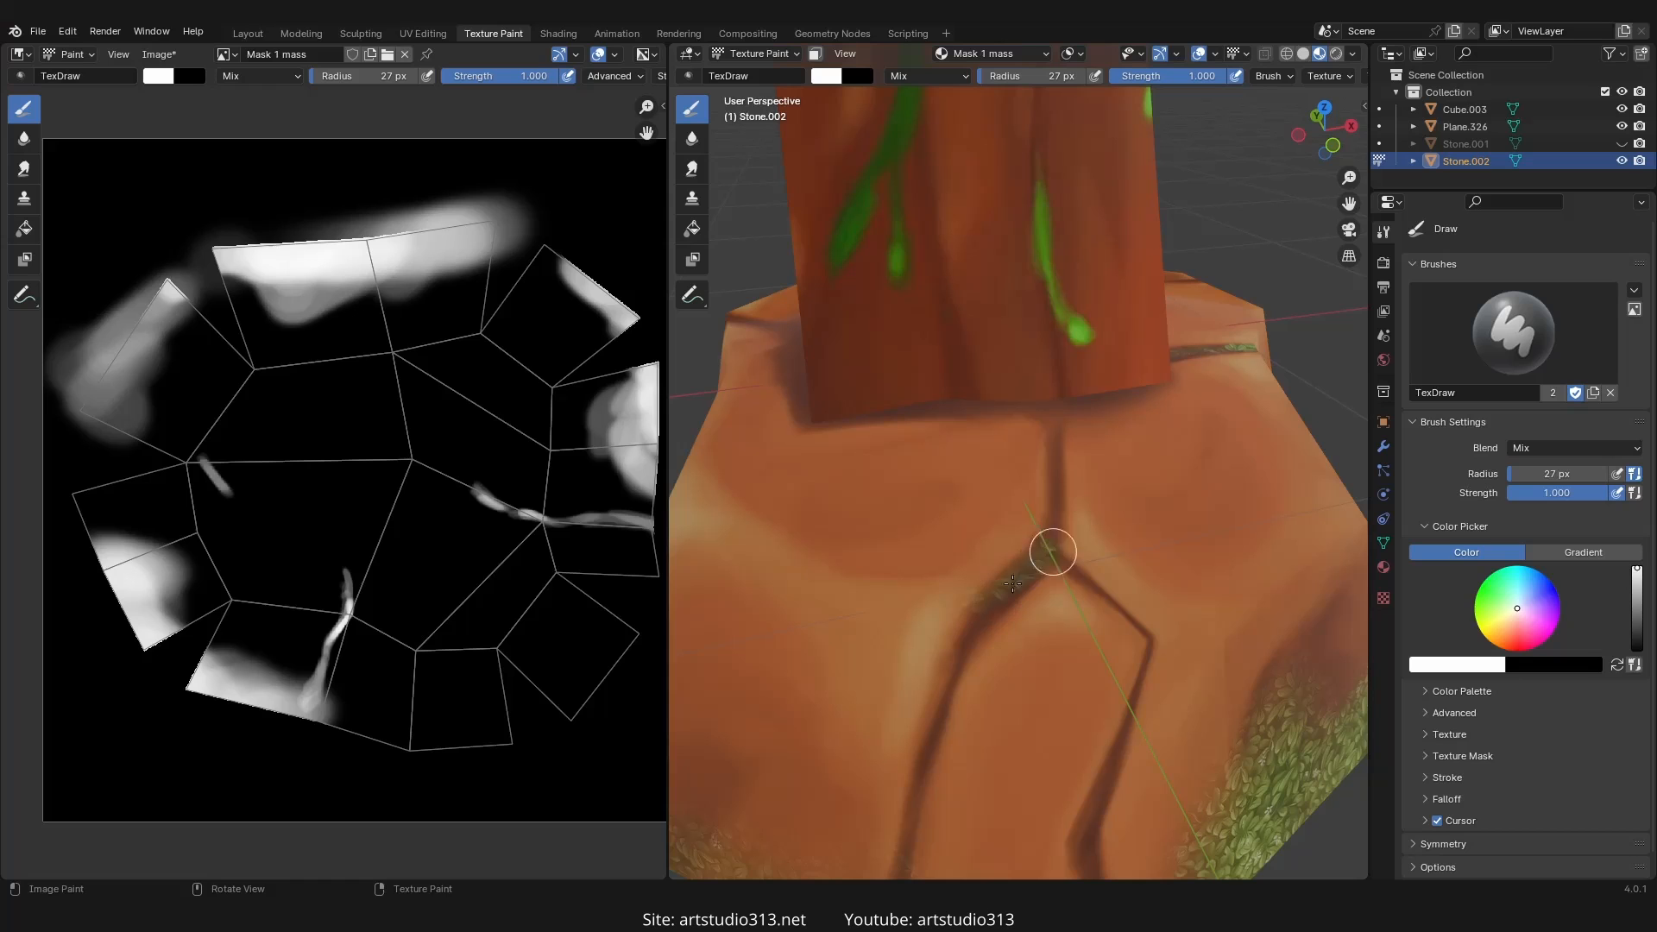
pyautogui.moveTo(947, 673)
pyautogui.keyDown('ctrl'); pyautogui.mouseDown(button='middle')
pyautogui.moveTo(951, 744)
pyautogui.moveTo(1032, 609)
pyautogui.mouseUp(button='middle'); pyautogui.keyUp('ctrl')
pyautogui.press('f')
pyautogui.click(1084, 604)
pyautogui.moveTo(1095, 551); pyautogui.dragTo(1050, 602)
# - Set the brush radius to 32 px and extend the grass patch upward and toward the crack on the stone's darker side face
pyautogui.press('f')
pyautogui.click(1013, 586)
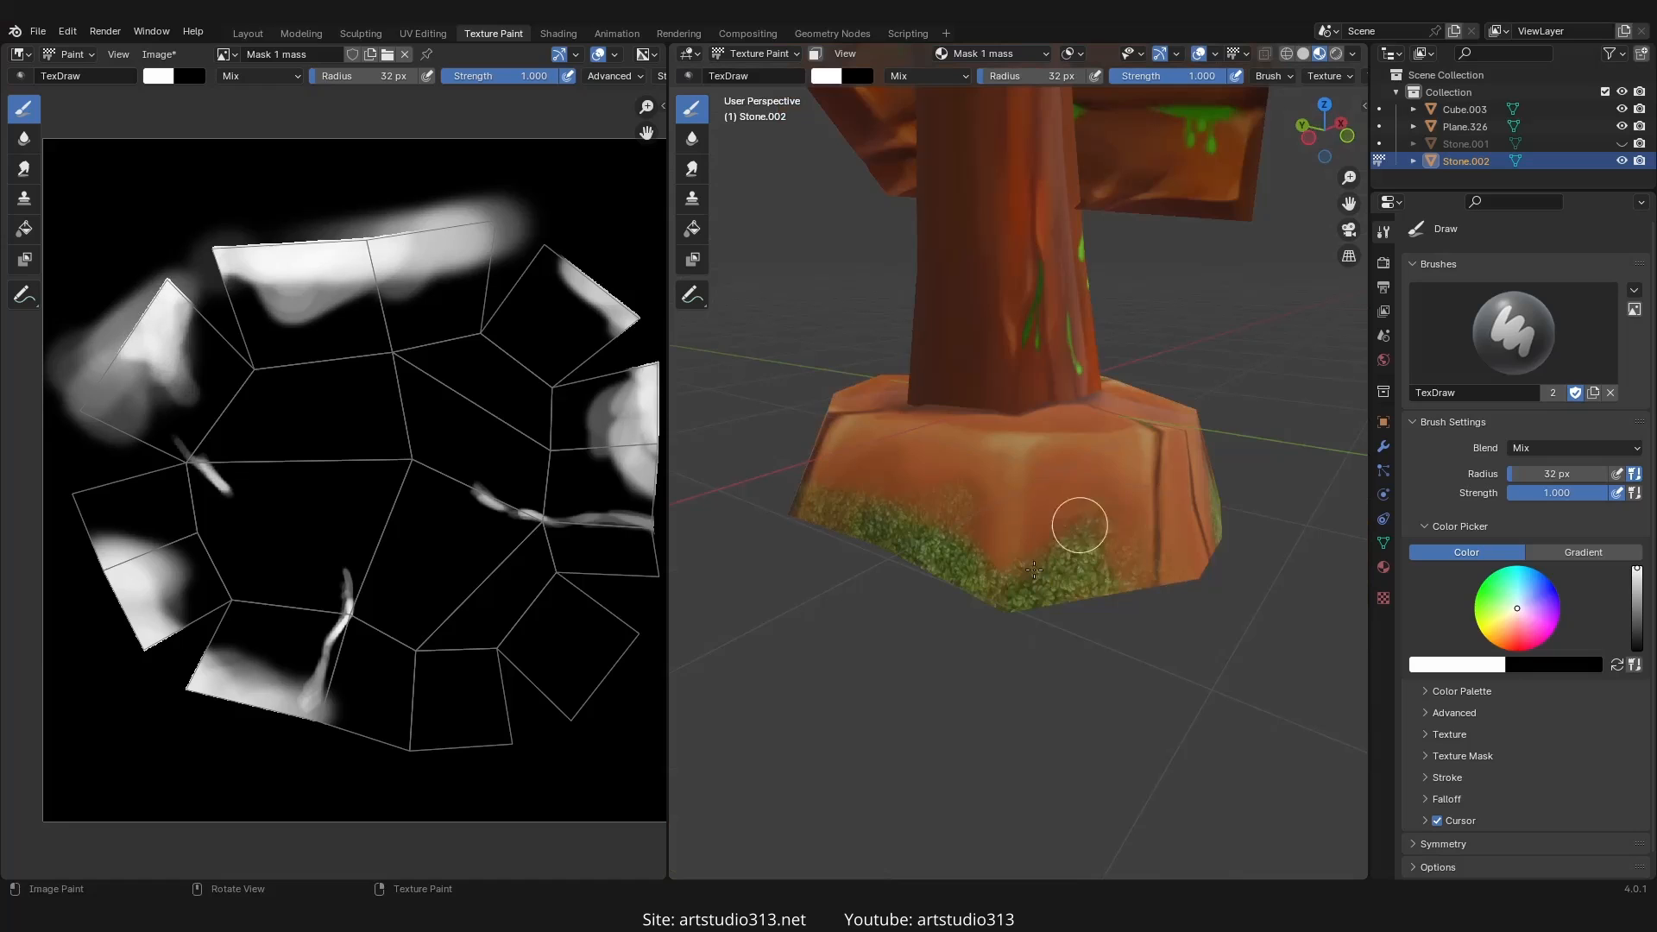
pyautogui.moveTo(1094, 523); pyautogui.dragTo(1113, 581, button='middle')
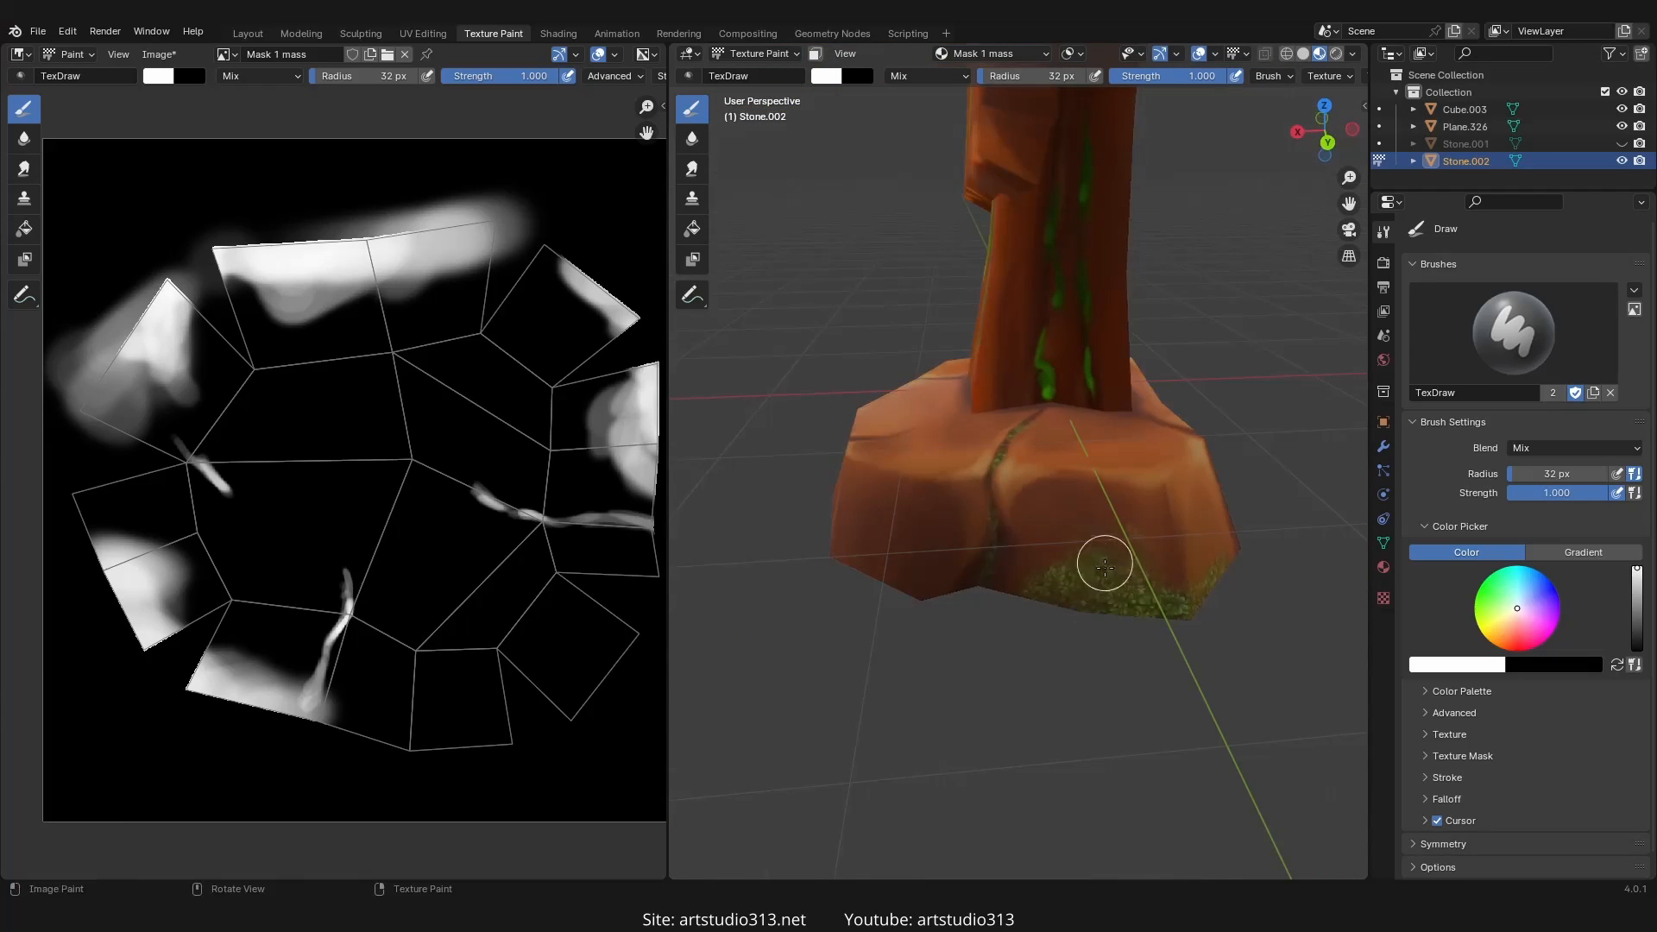
pyautogui.moveTo(1018, 615); pyautogui.dragTo(1133, 535)
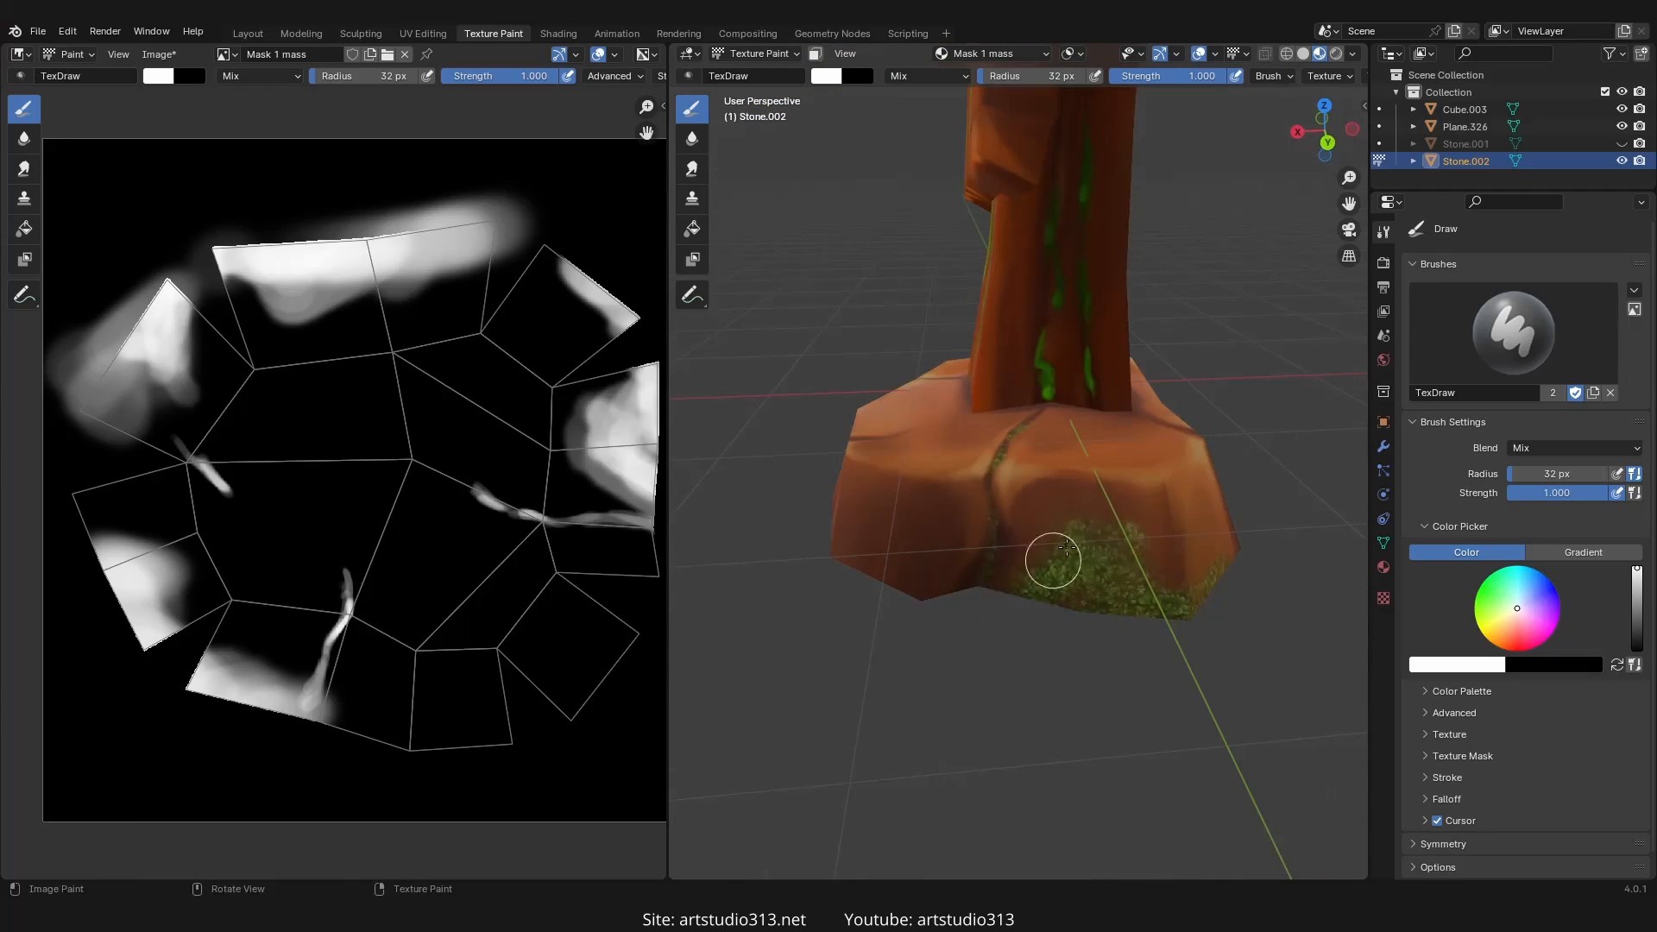
# - Paint a band of grass with the 32 px brush along the bare base of the stone faces beside the front crack
pyautogui.moveTo(1069, 553); pyautogui.dragTo(1109, 515, button='middle')
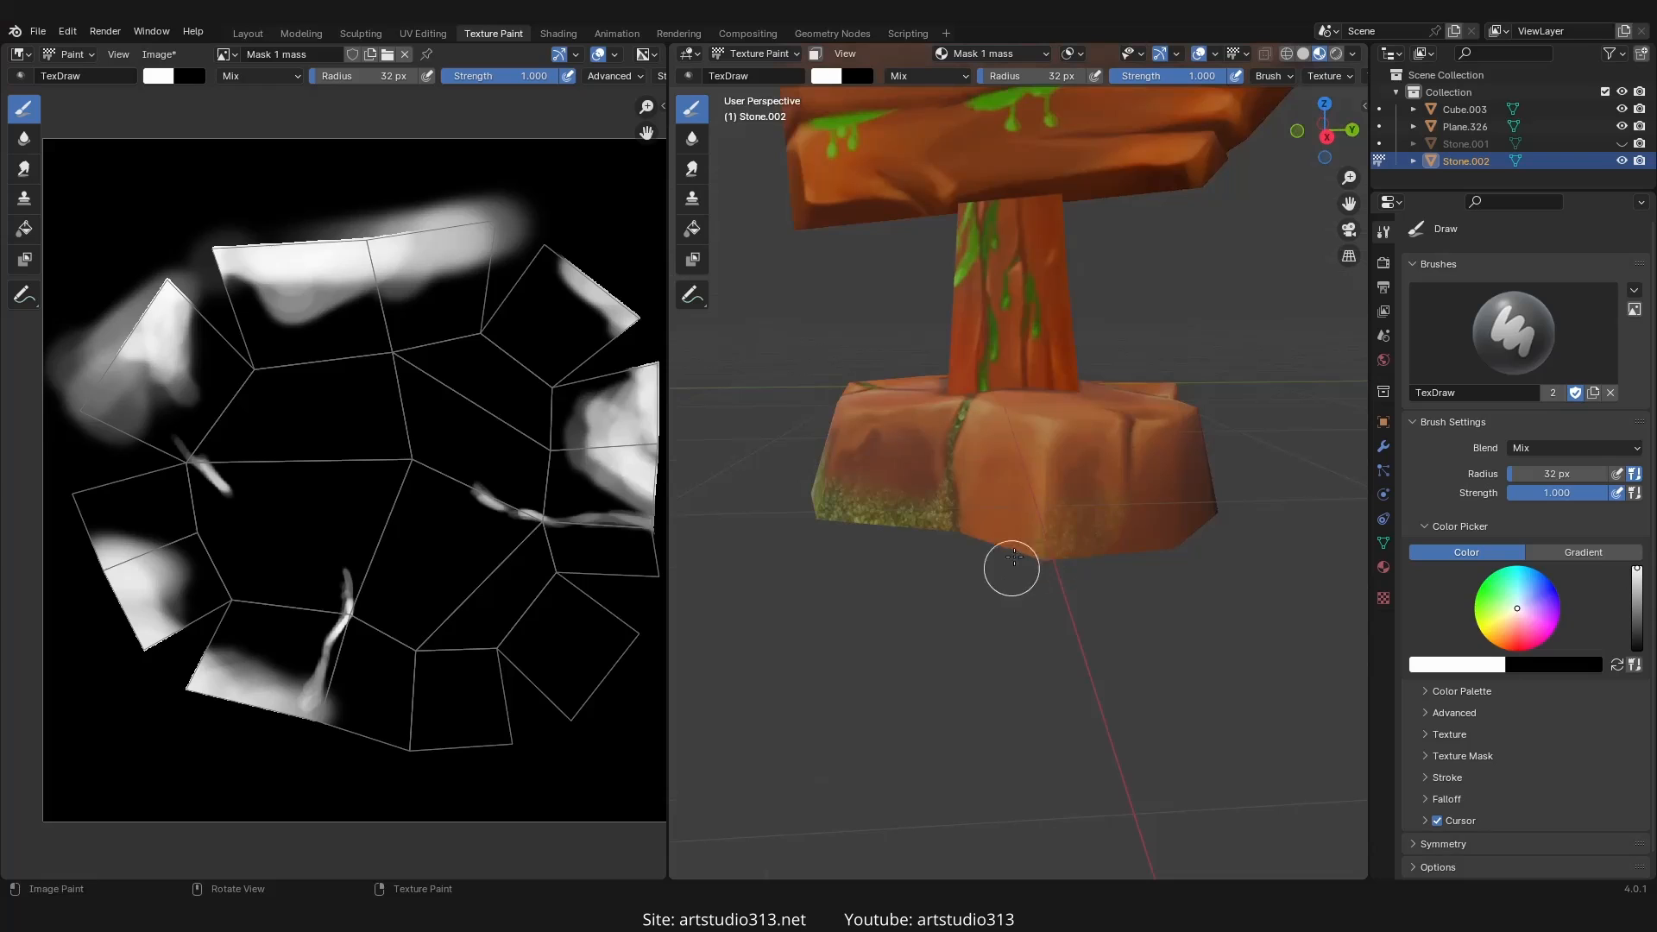
pyautogui.moveTo(1014, 557); pyautogui.dragTo(985, 541)
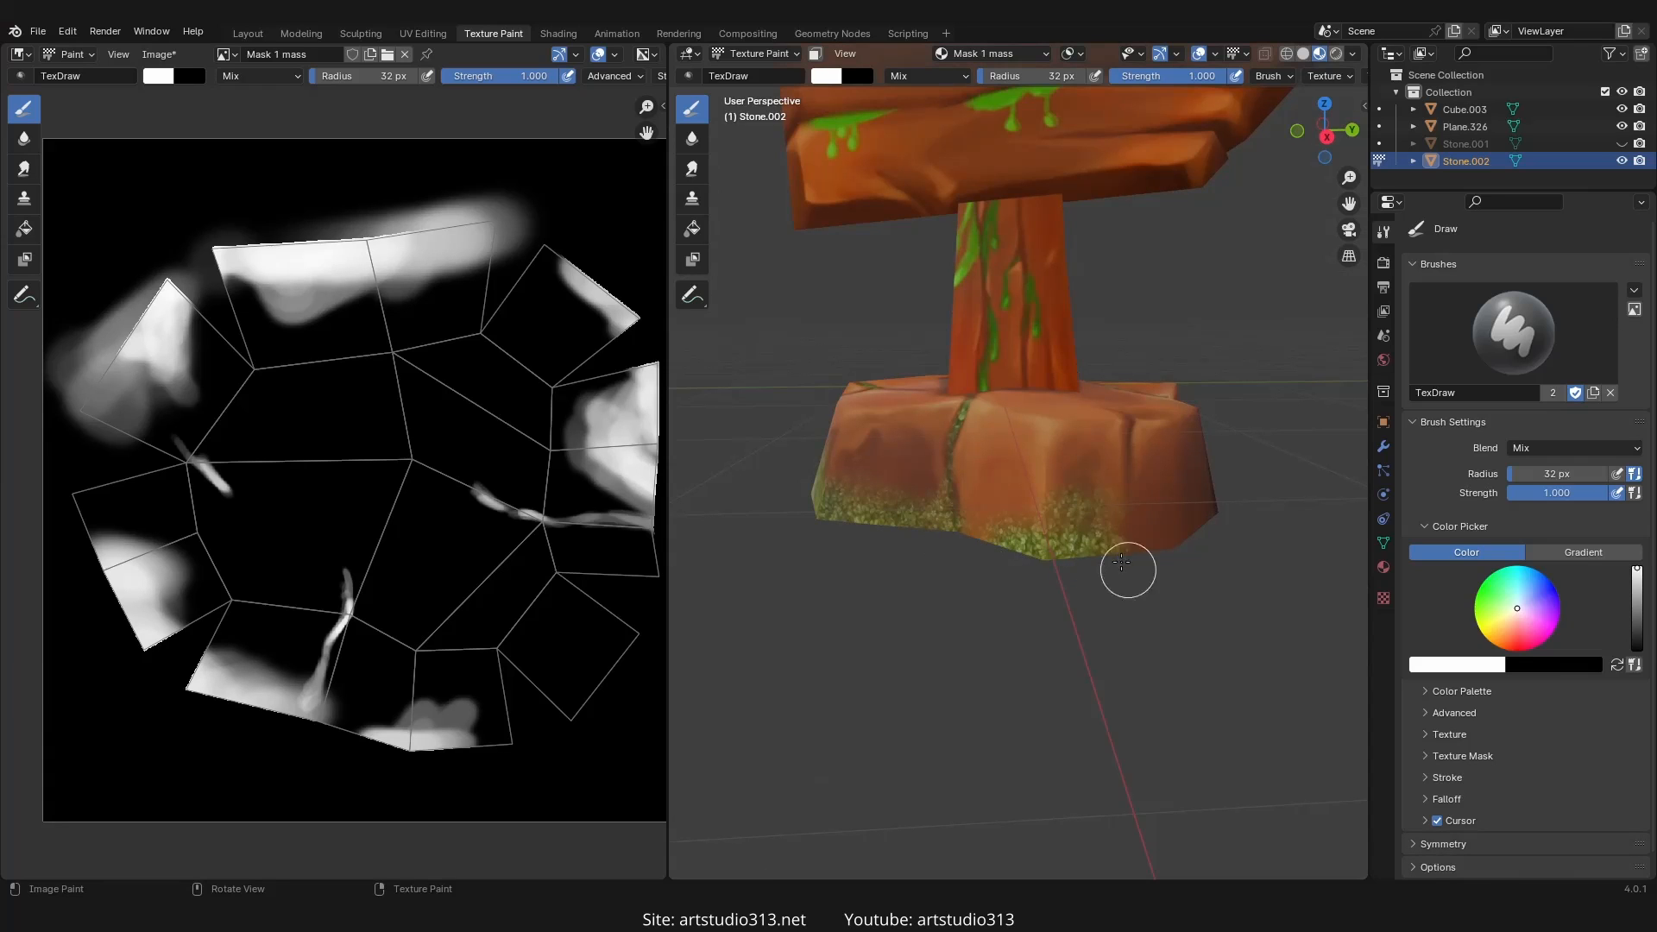
pyautogui.moveTo(1106, 547)
pyautogui.mouseDown()
pyautogui.moveTo(1077, 515)
pyautogui.moveTo(1122, 551)
pyautogui.mouseUp()
pyautogui.keyDown('ctrl'); pyautogui.moveTo(1084, 510); pyautogui.dragTo(1082, 552, button='middle'); pyautogui.keyUp('ctrl')
pyautogui.moveTo(1036, 474); pyautogui.dragTo(1129, 520, button='middle')
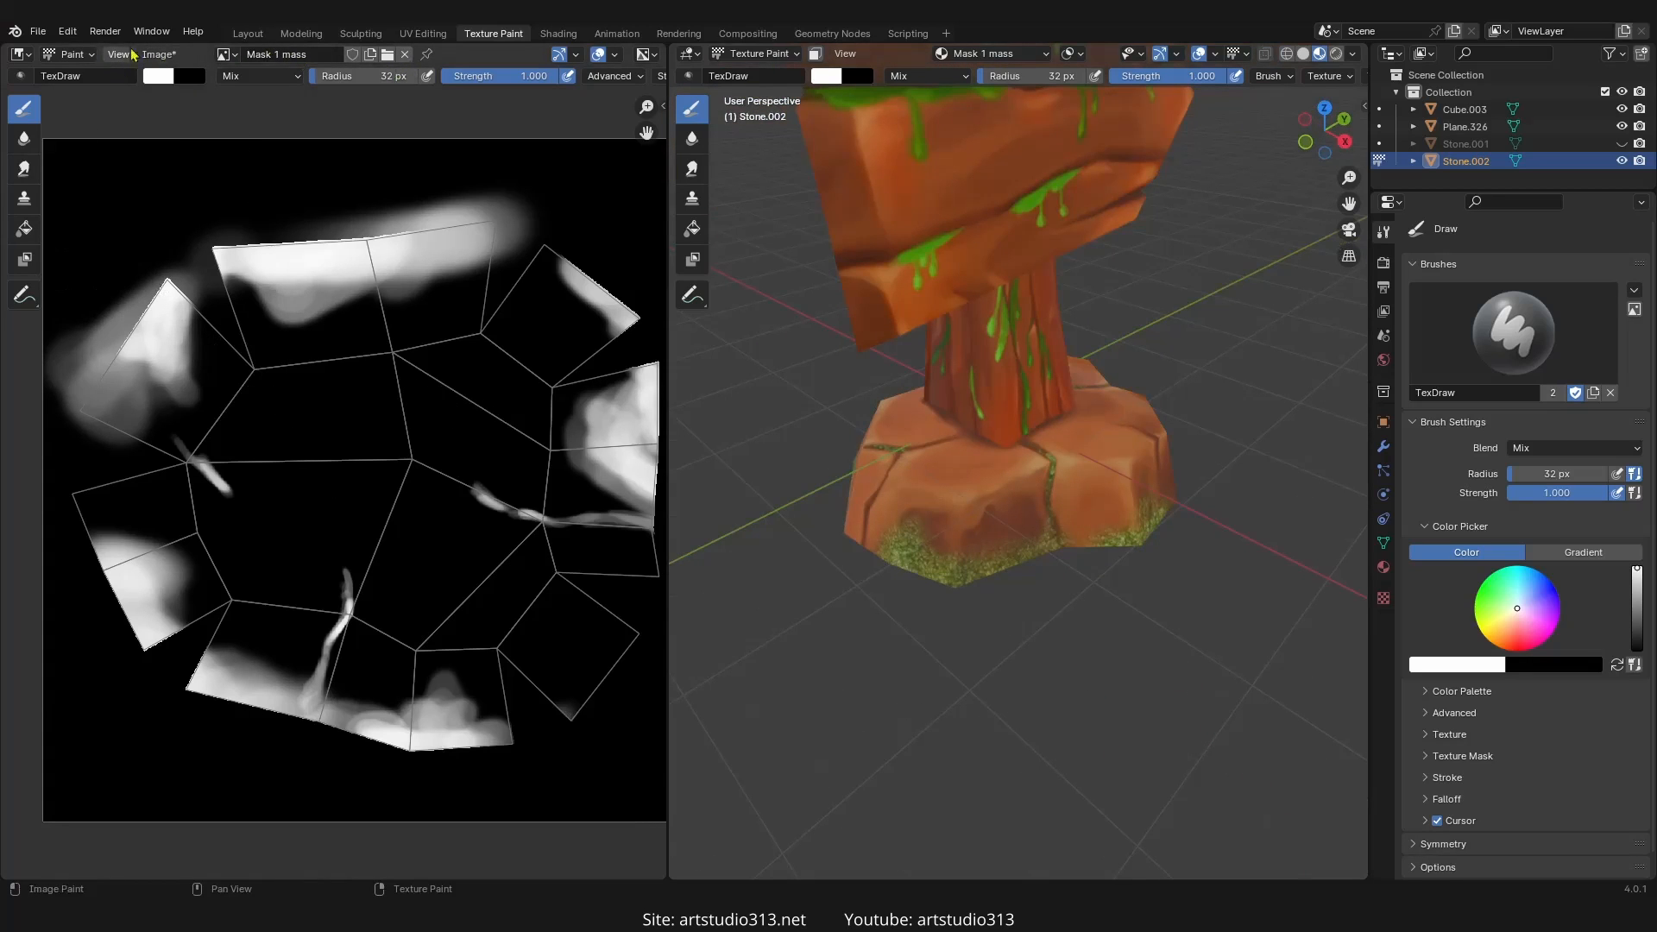
# - Save the painted mask image as Mask 1 mass.png in the D:\Media\Artstudio313\Shorts\Blender folder
pyautogui.click(159, 55)
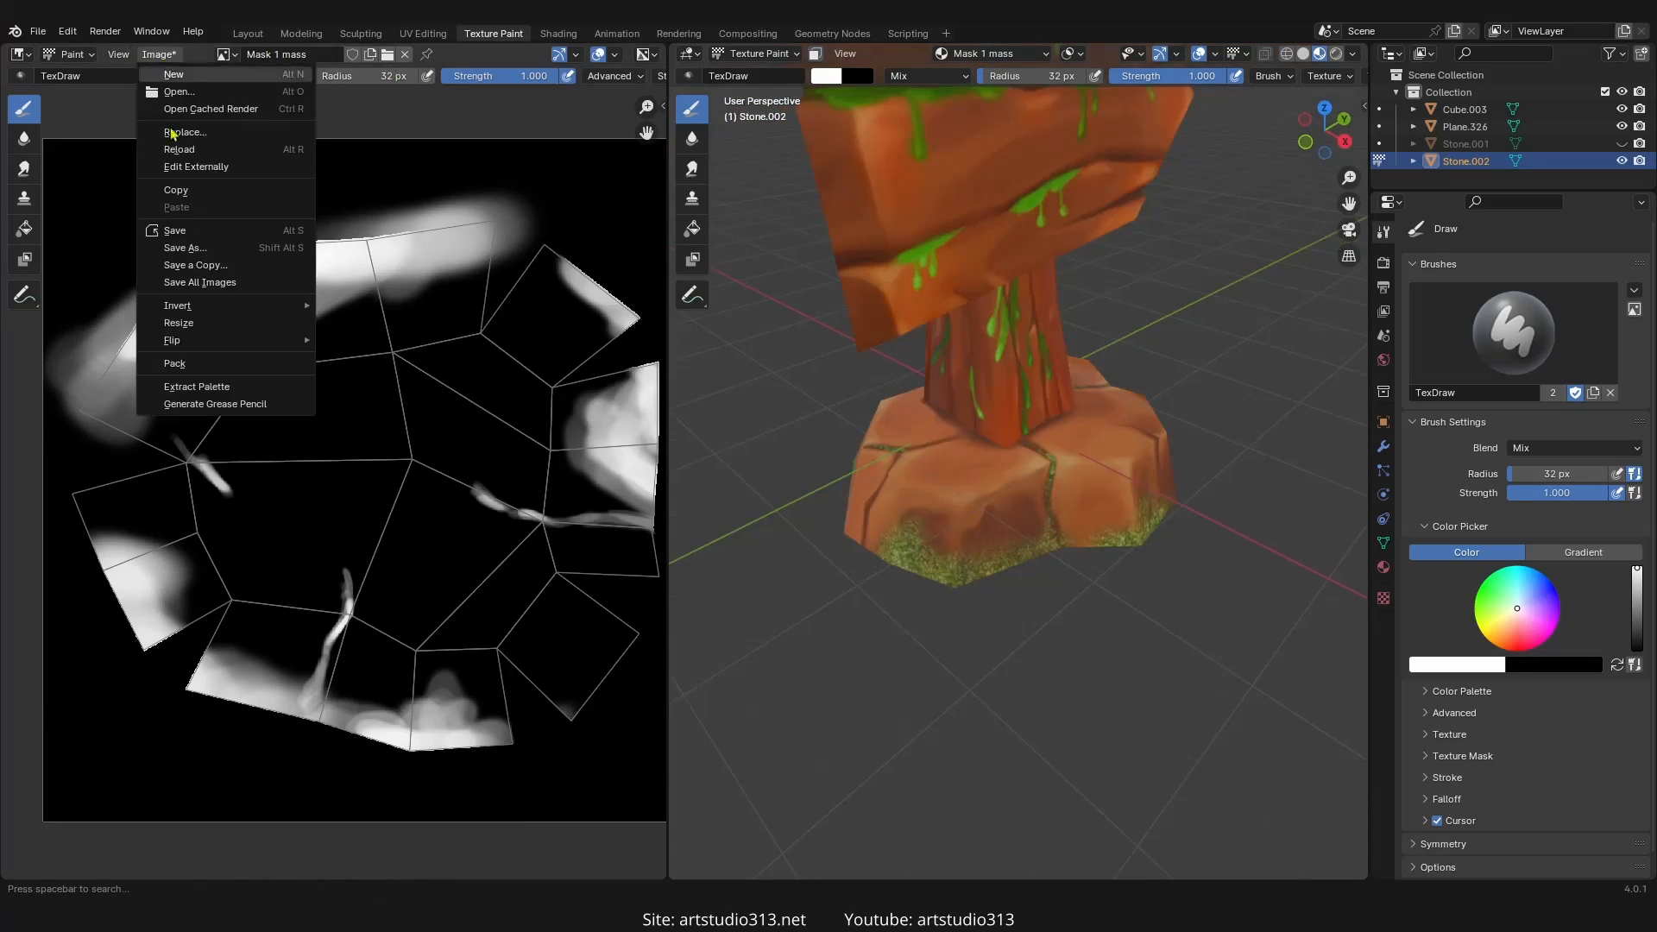
pyautogui.click(185, 247)
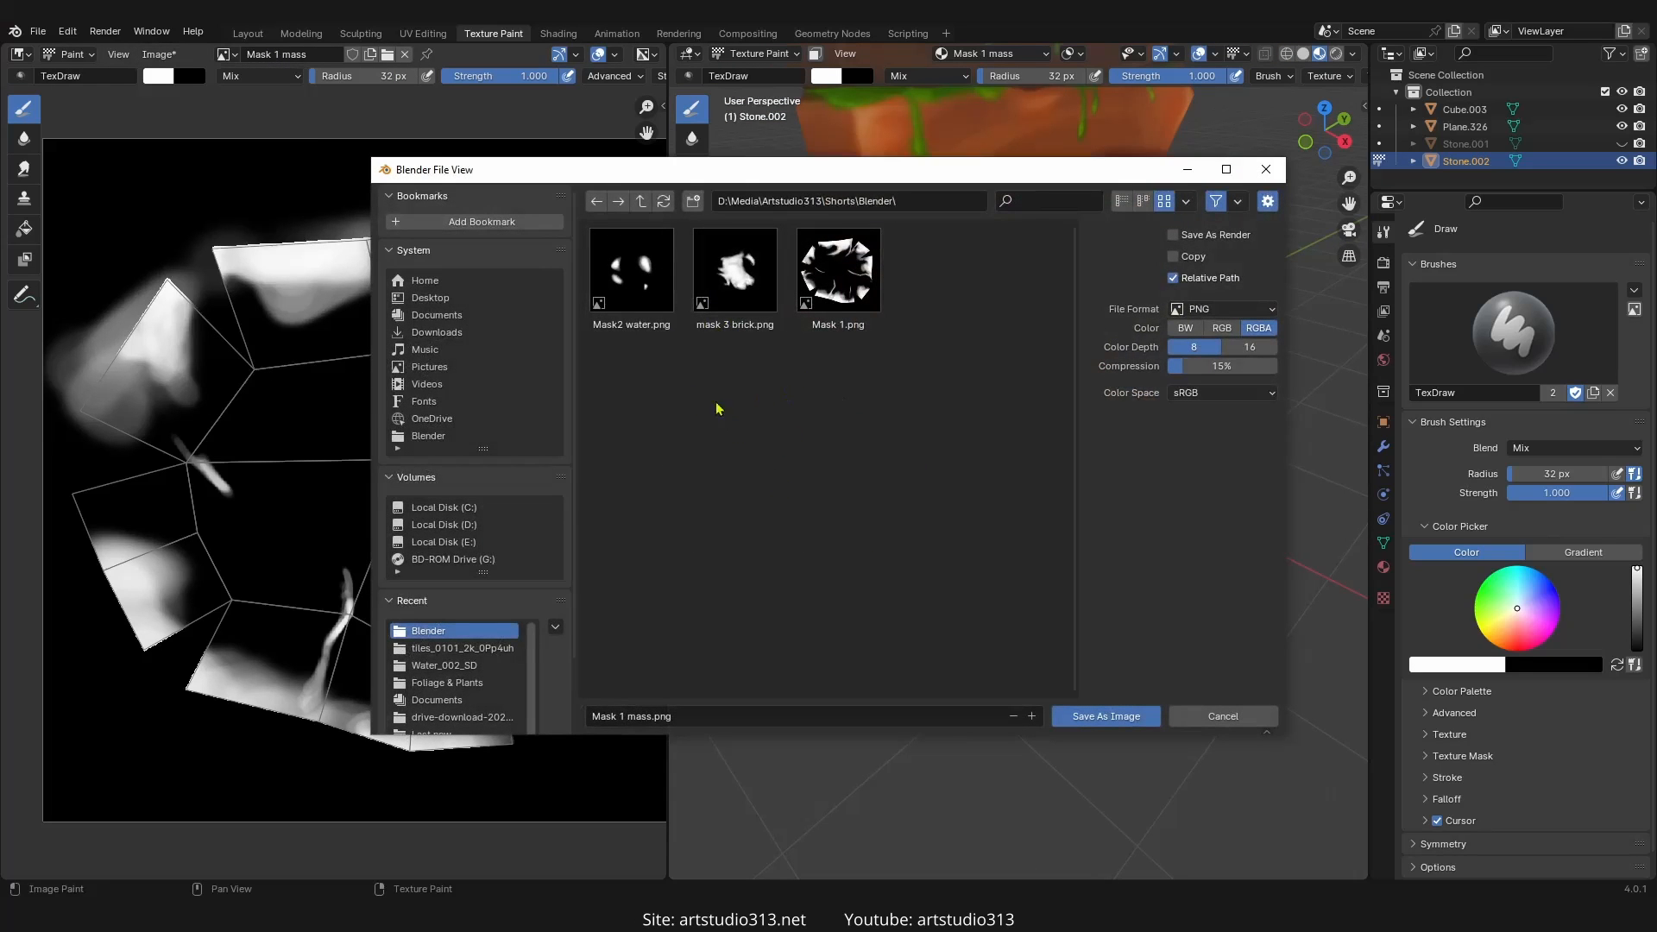
pyautogui.click(618, 718)
pyautogui.click(1103, 719)
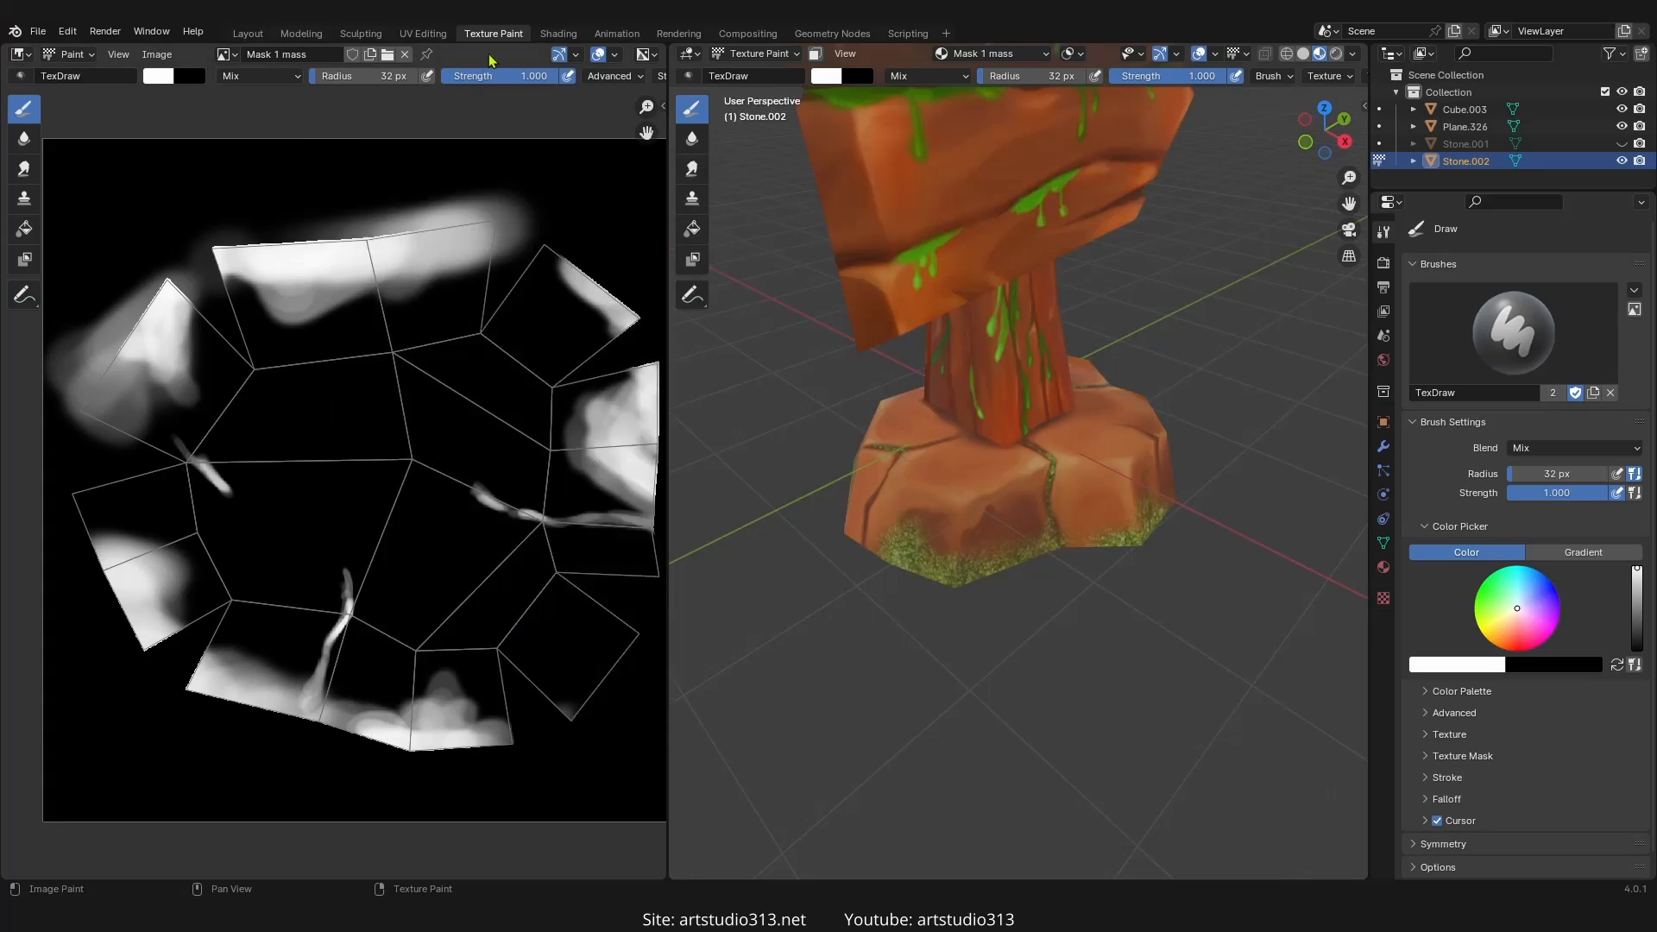
# - Switch to the Shading workspace and add a Frame node beside the Stone BG 3 material's node tree
pyautogui.click(559, 35)
pyautogui.moveTo(643, 376); pyautogui.dragTo(627, 490, button='middle')
pyautogui.scroll(-5, 673, 759)
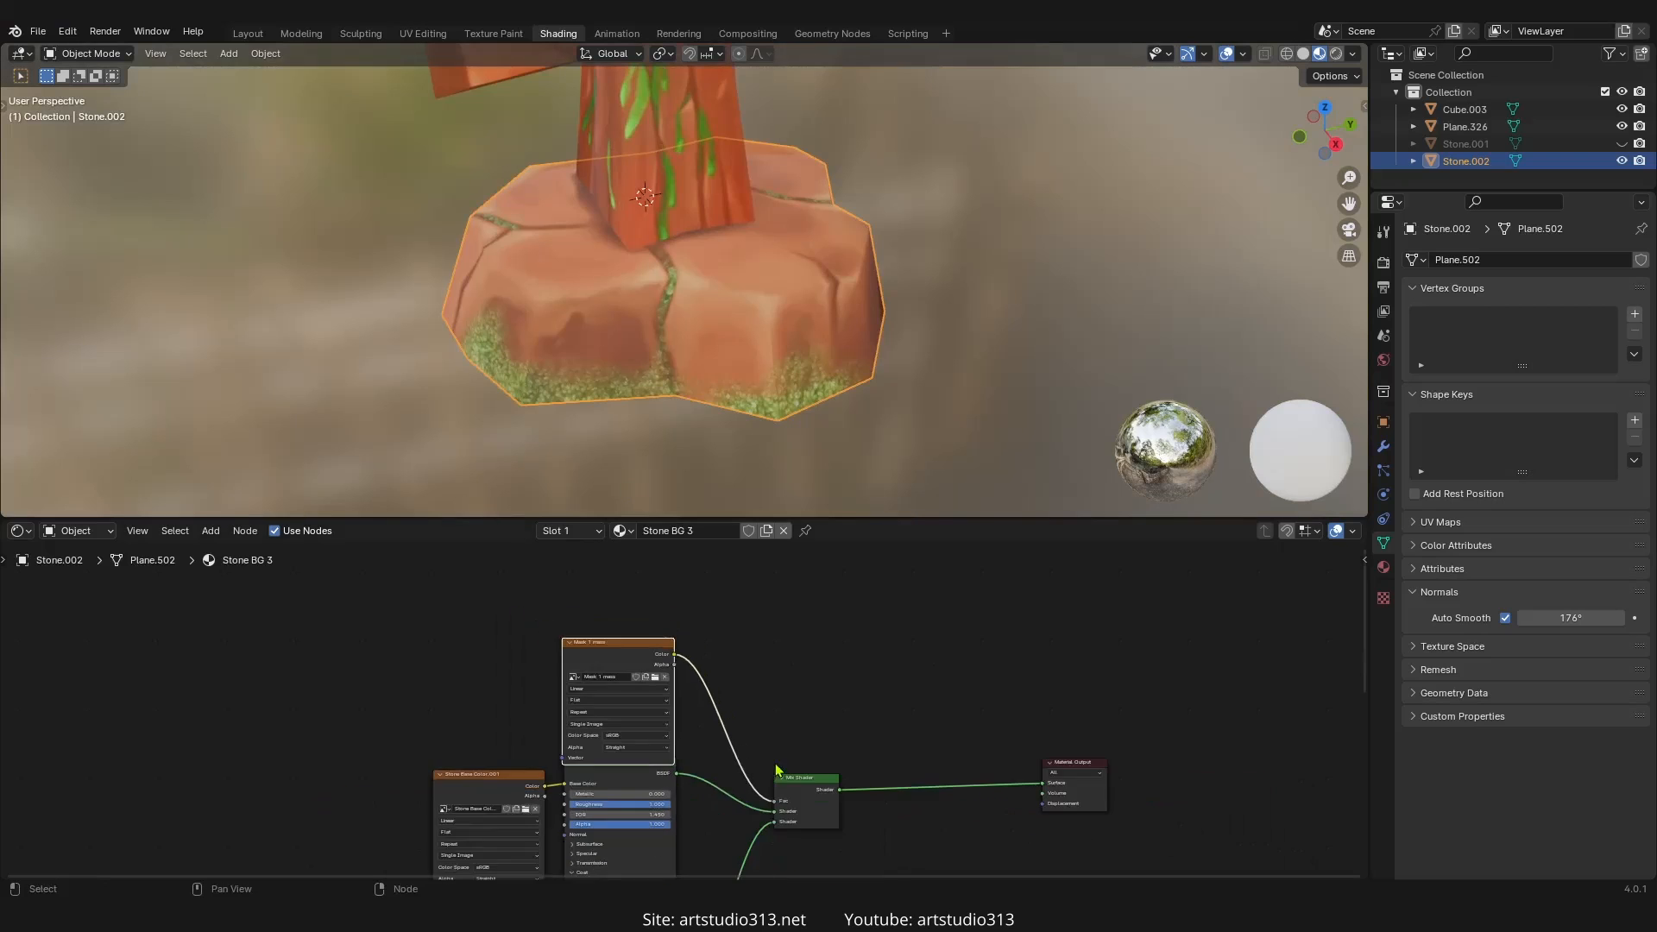
pyautogui.moveTo(692, 765); pyautogui.dragTo(727, 707, button='middle')
pyautogui.keyDown('ctrl'); pyautogui.moveTo(718, 728); pyautogui.dragTo(725, 764, button='middle'); pyautogui.keyUp('ctrl')
pyautogui.click(729, 738)
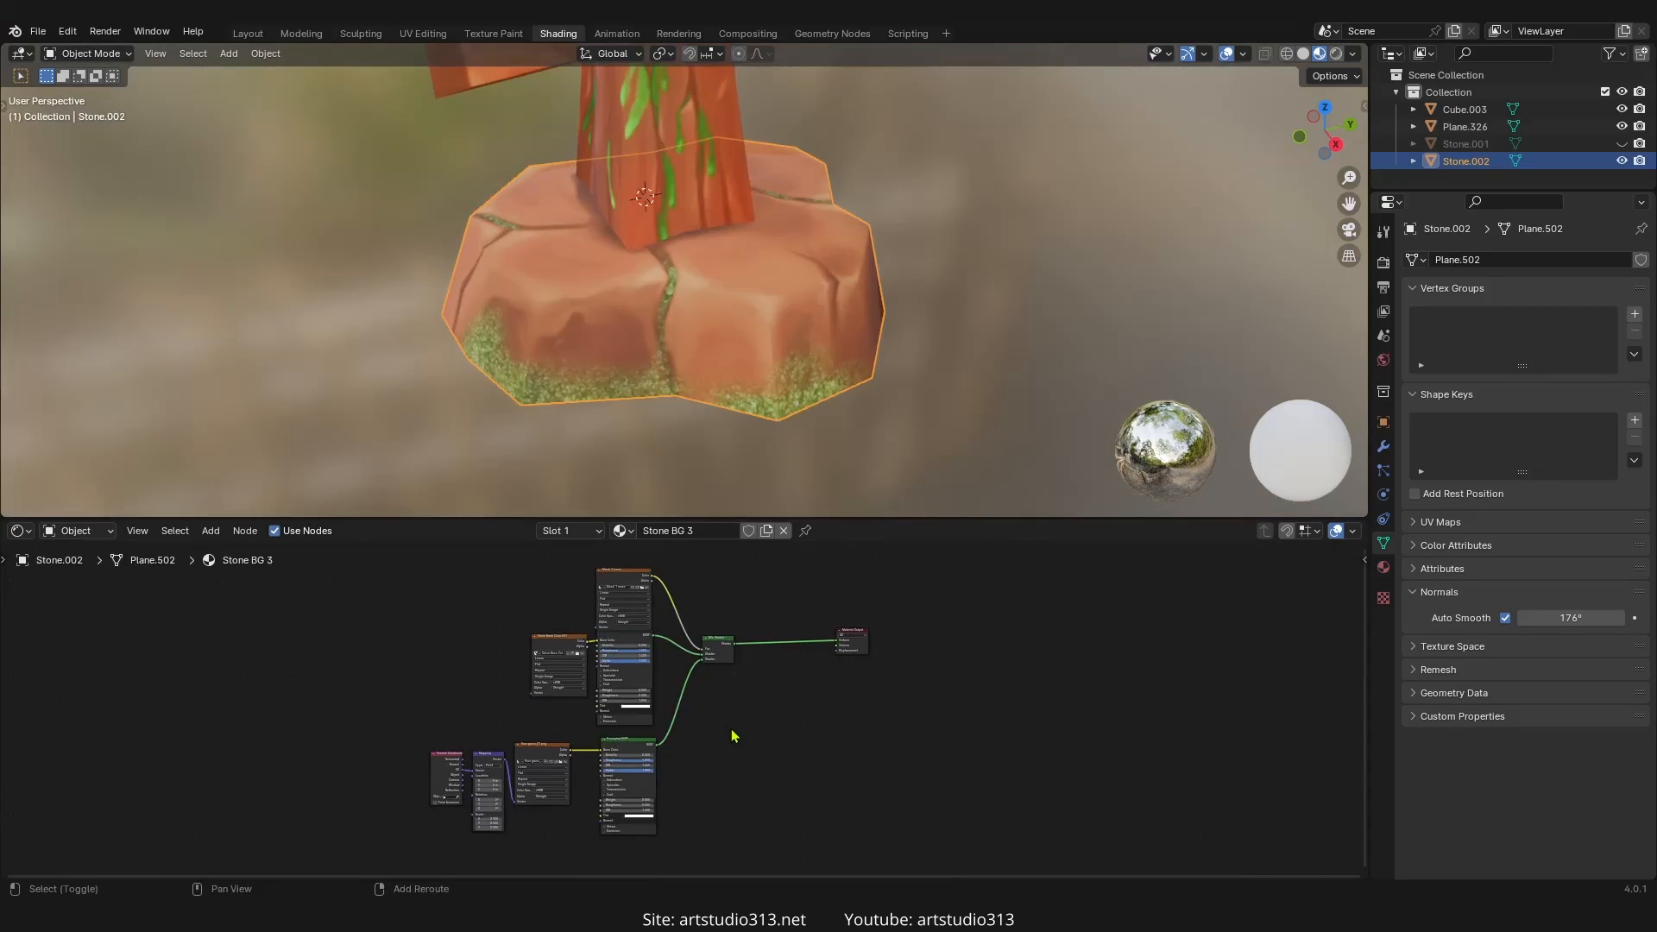
pyautogui.hotkey('shift', 'a')
pyautogui.moveTo(691, 876)
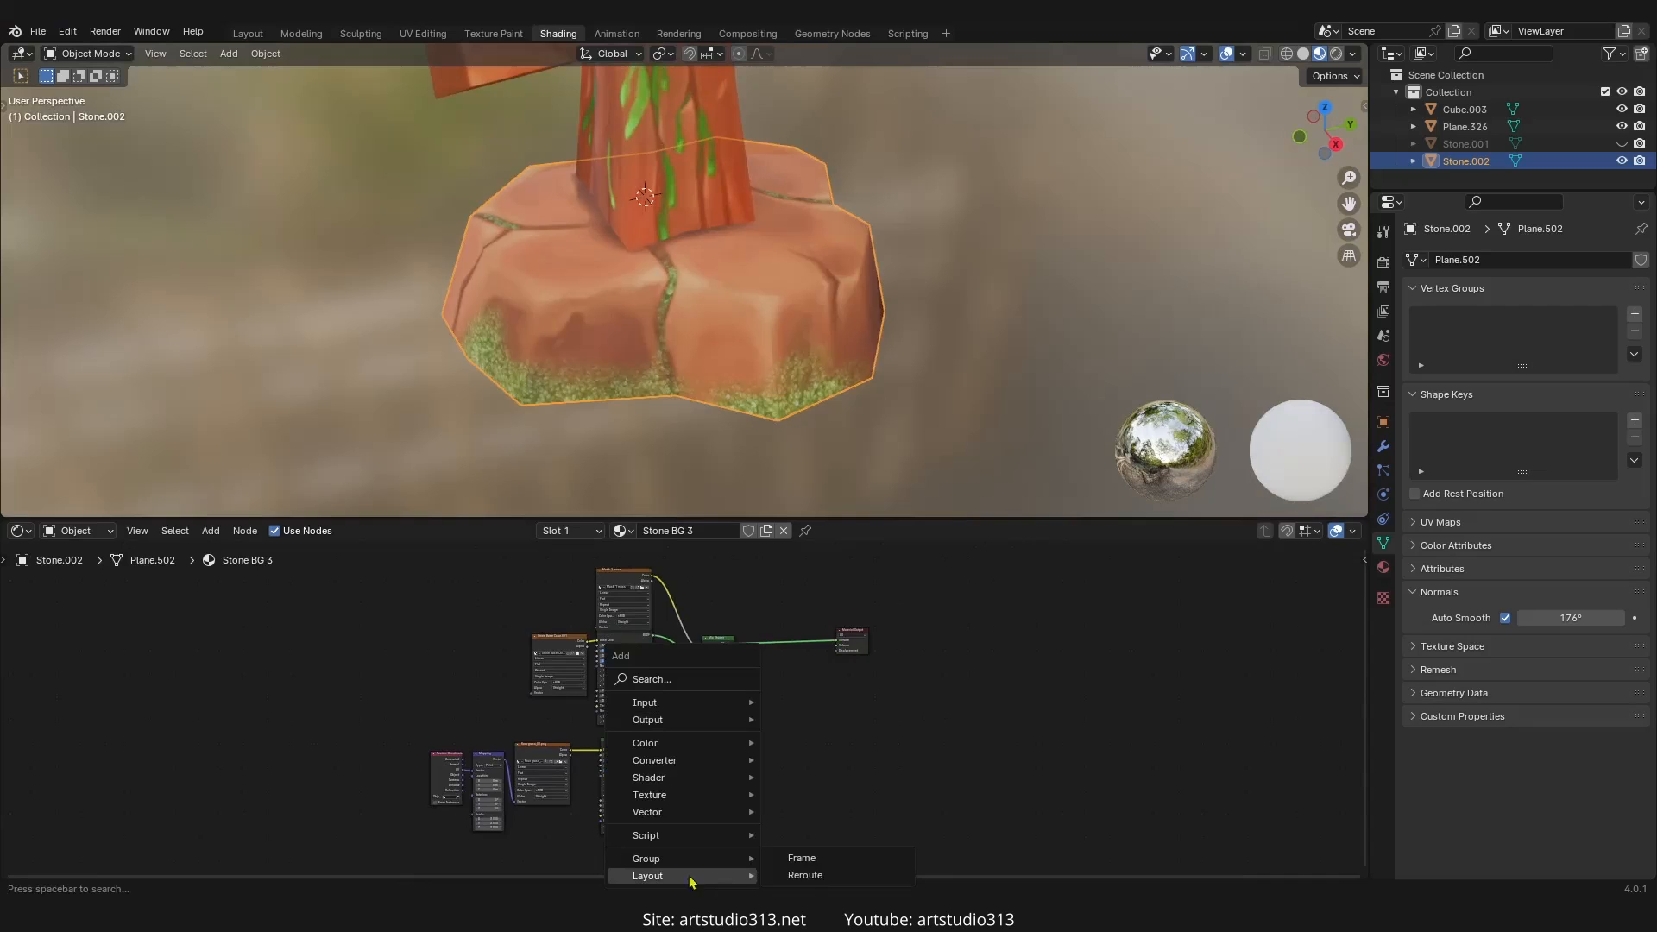
pyautogui.click(818, 859)
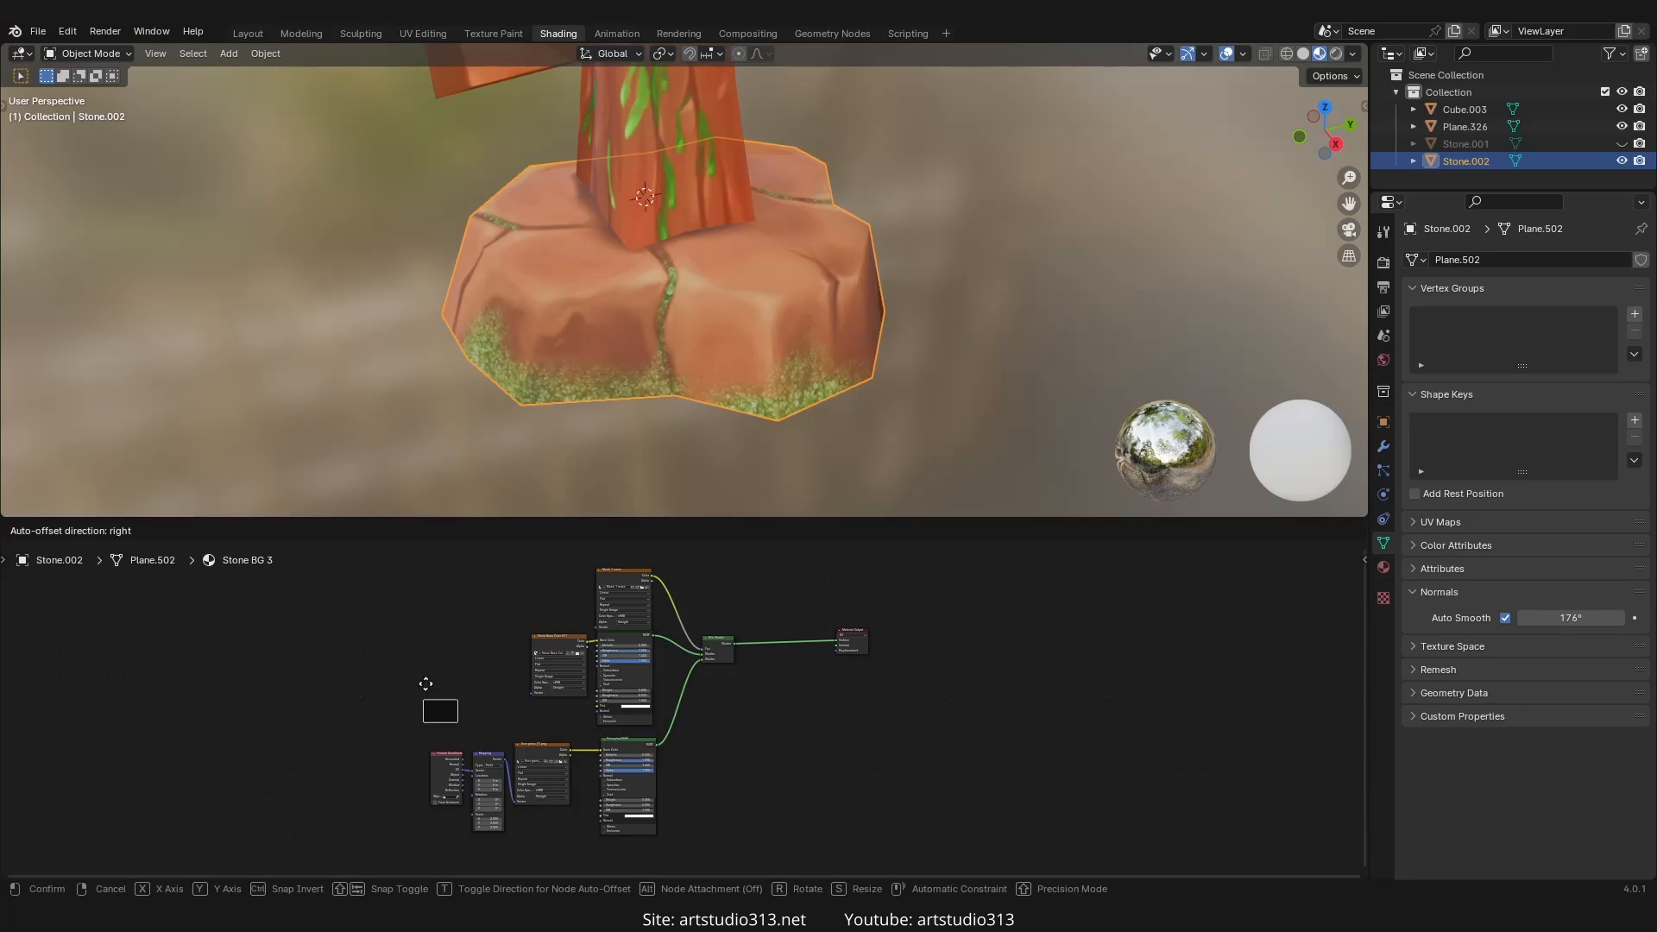
pyautogui.click(455, 683)
# - Put the mask, stone and grass nodes together with their Mix Shader into the frame, leaving Material Output outside
pyautogui.moveTo(747, 597); pyautogui.dragTo(552, 806)
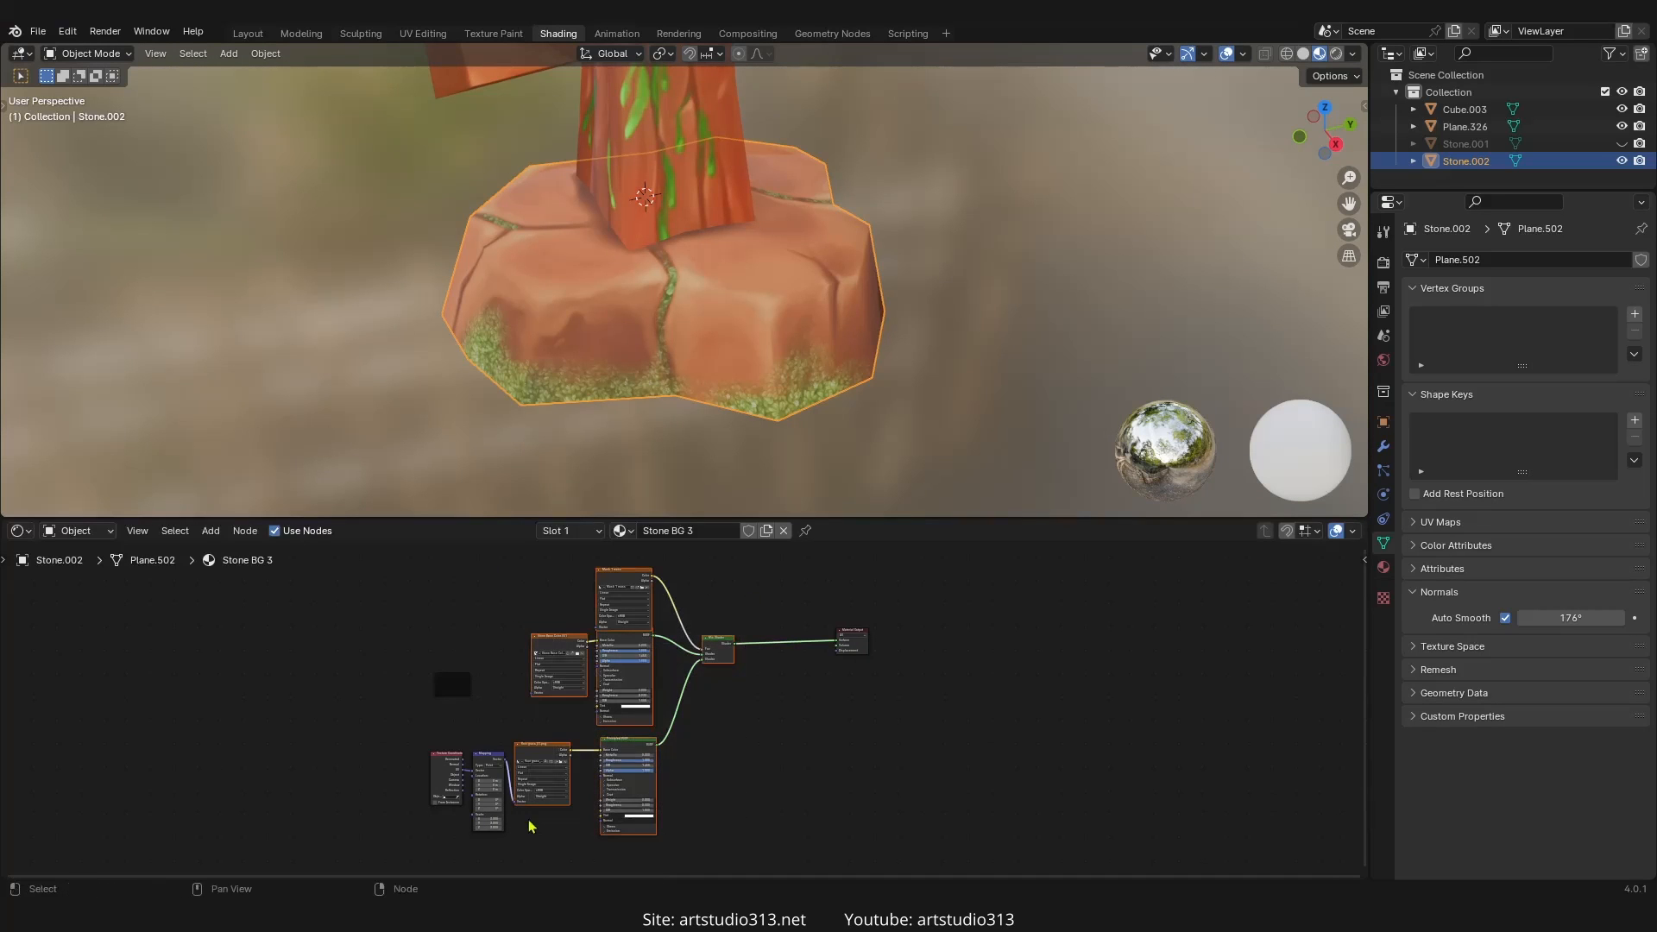
pyautogui.keyDown('shift'); pyautogui.moveTo(365, 766); pyautogui.dragTo(557, 828); pyautogui.keyUp('shift')
pyautogui.moveTo(513, 742); pyautogui.dragTo(456, 691)
pyautogui.scroll(-3, 561, 708)
pyautogui.moveTo(673, 697)
pyautogui.mouseDown(button='middle')
pyautogui.moveTo(673, 783)
pyautogui.moveTo(630, 722)
pyautogui.moveTo(695, 722)
pyautogui.mouseUp(button='middle')
pyautogui.click(671, 783)
pyautogui.scroll(2, 666, 794)
pyautogui.scroll(-3, 680, 736)
pyautogui.scroll(2, 713, 749)
pyautogui.scroll(2, 713, 748)
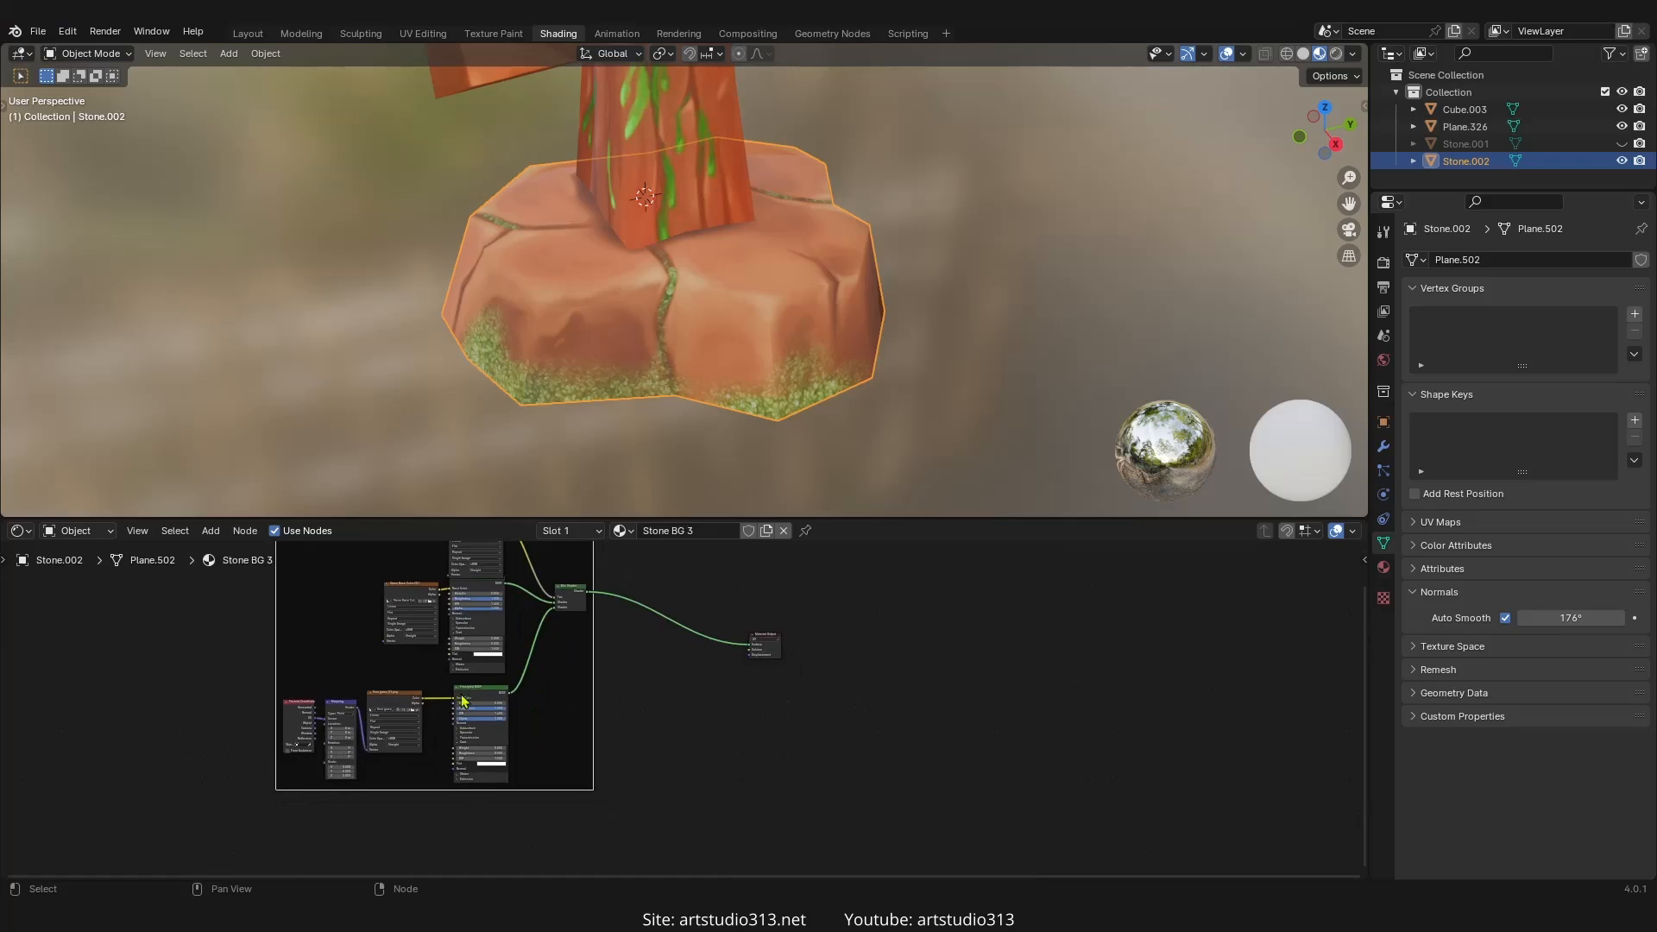
pyautogui.click(469, 693)
pyautogui.hotkey('shift', 'd')
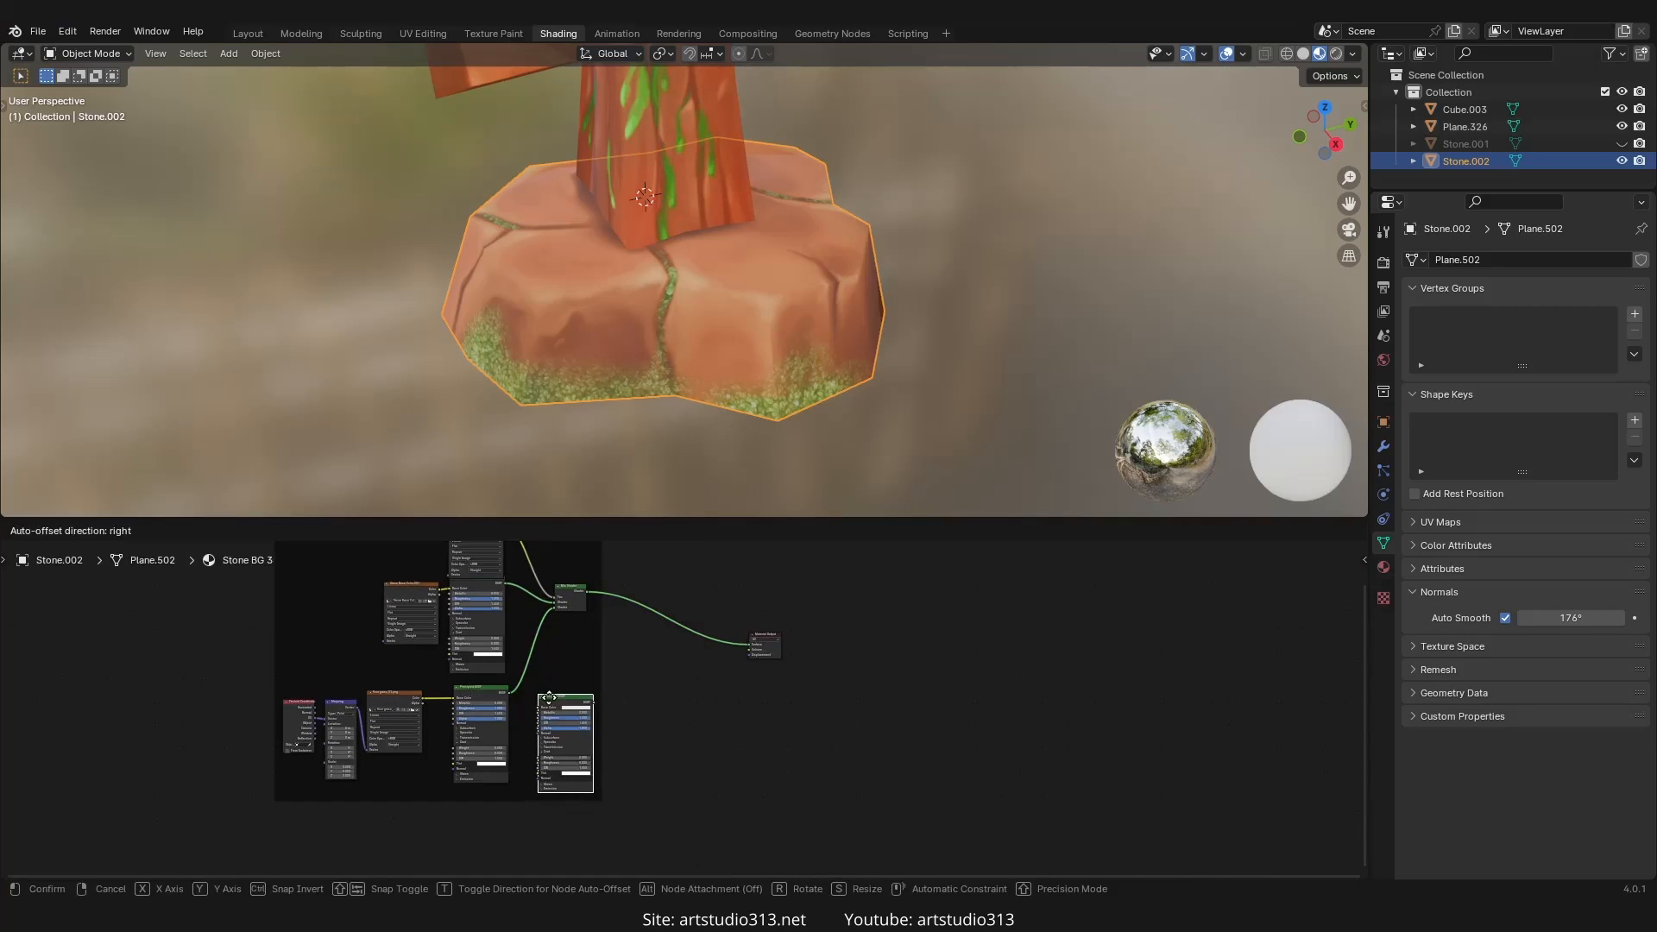
pyautogui.press('Escape')
pyautogui.hotkey('shift', 'a')
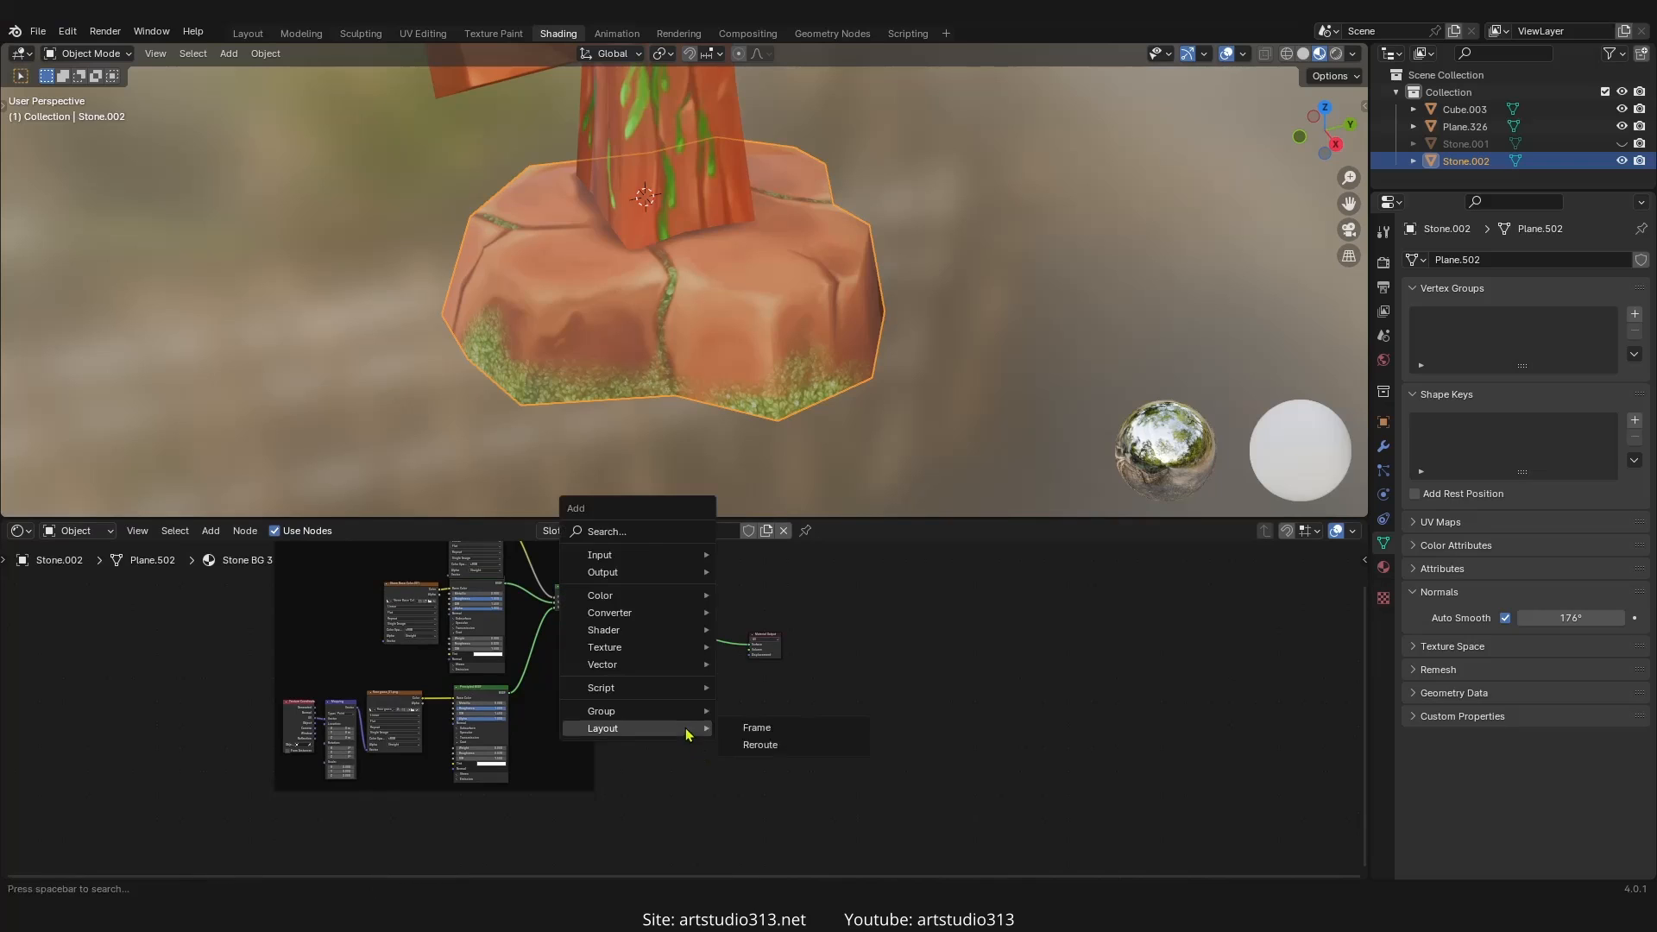
pyautogui.click(635, 532)
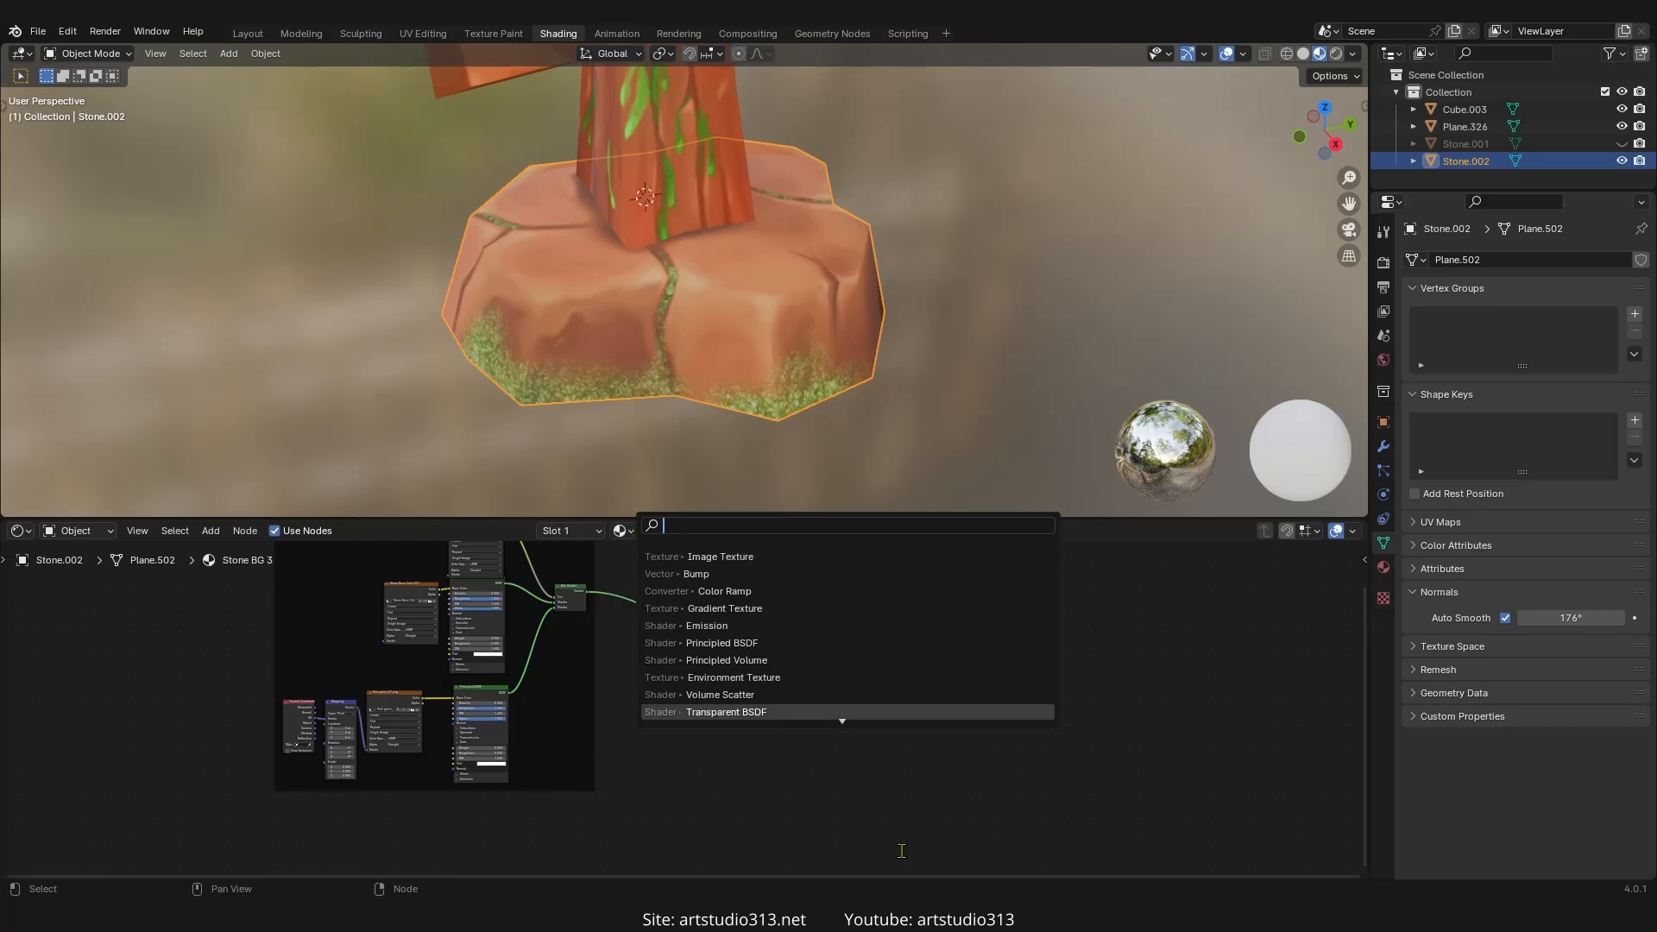
# - Add a new Principled BSDF node and place it outside the frame, just past its lower corner
pyautogui.hotkey('shift', 'a')
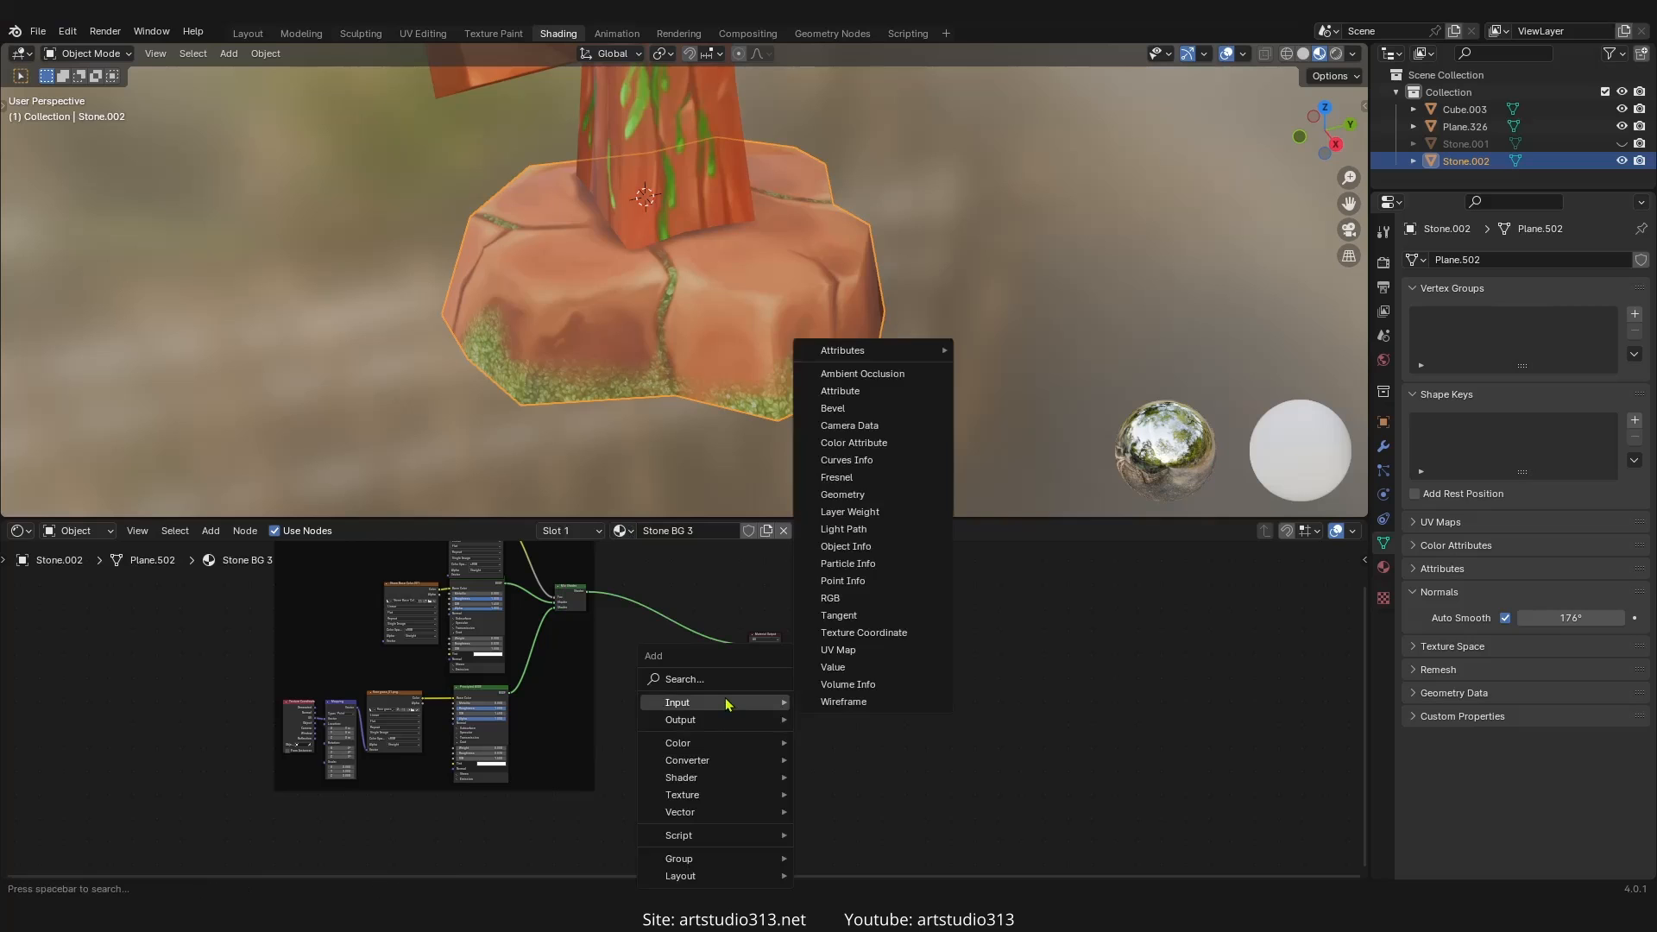
pyautogui.click(723, 681)
pyautogui.write('pri')
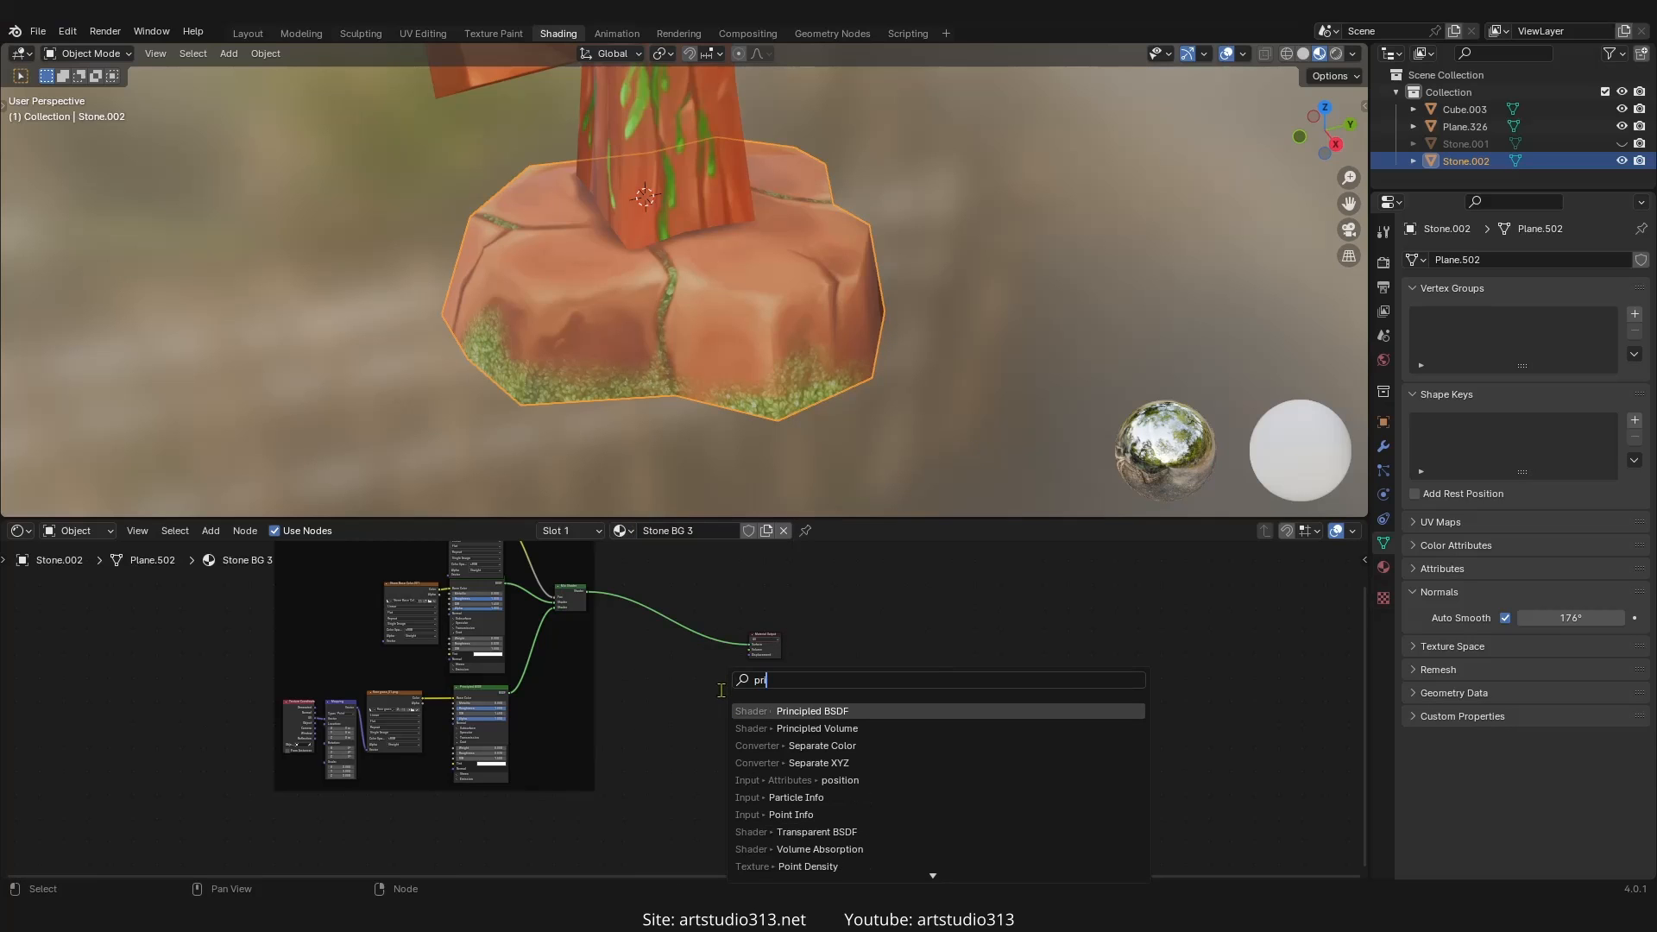
pyautogui.click(804, 714)
pyautogui.click(693, 751)
pyautogui.scroll(2, 701, 699)
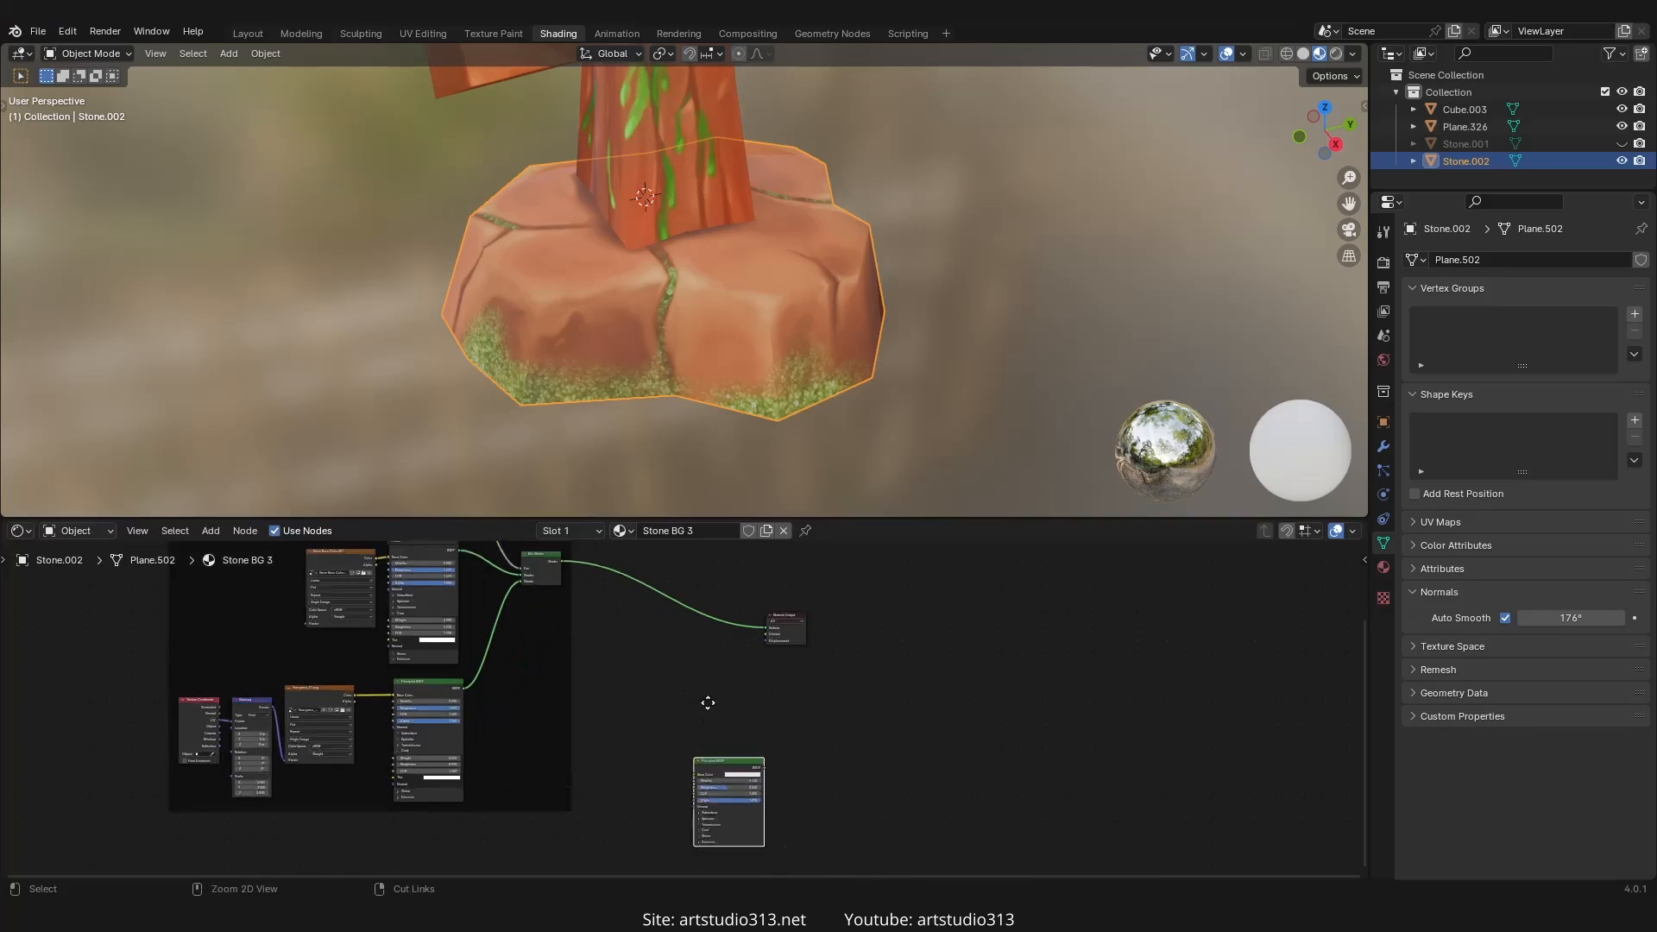
pyautogui.press('g')
pyautogui.click(611, 811)
# - Bring in Terracotta_Tiles_006_basecolor.jpg as an image texture and connect its Color to the new Principled BSDF's Base Color
pyautogui.moveTo(611, 811); pyautogui.dragTo(646, 695, button='middle')
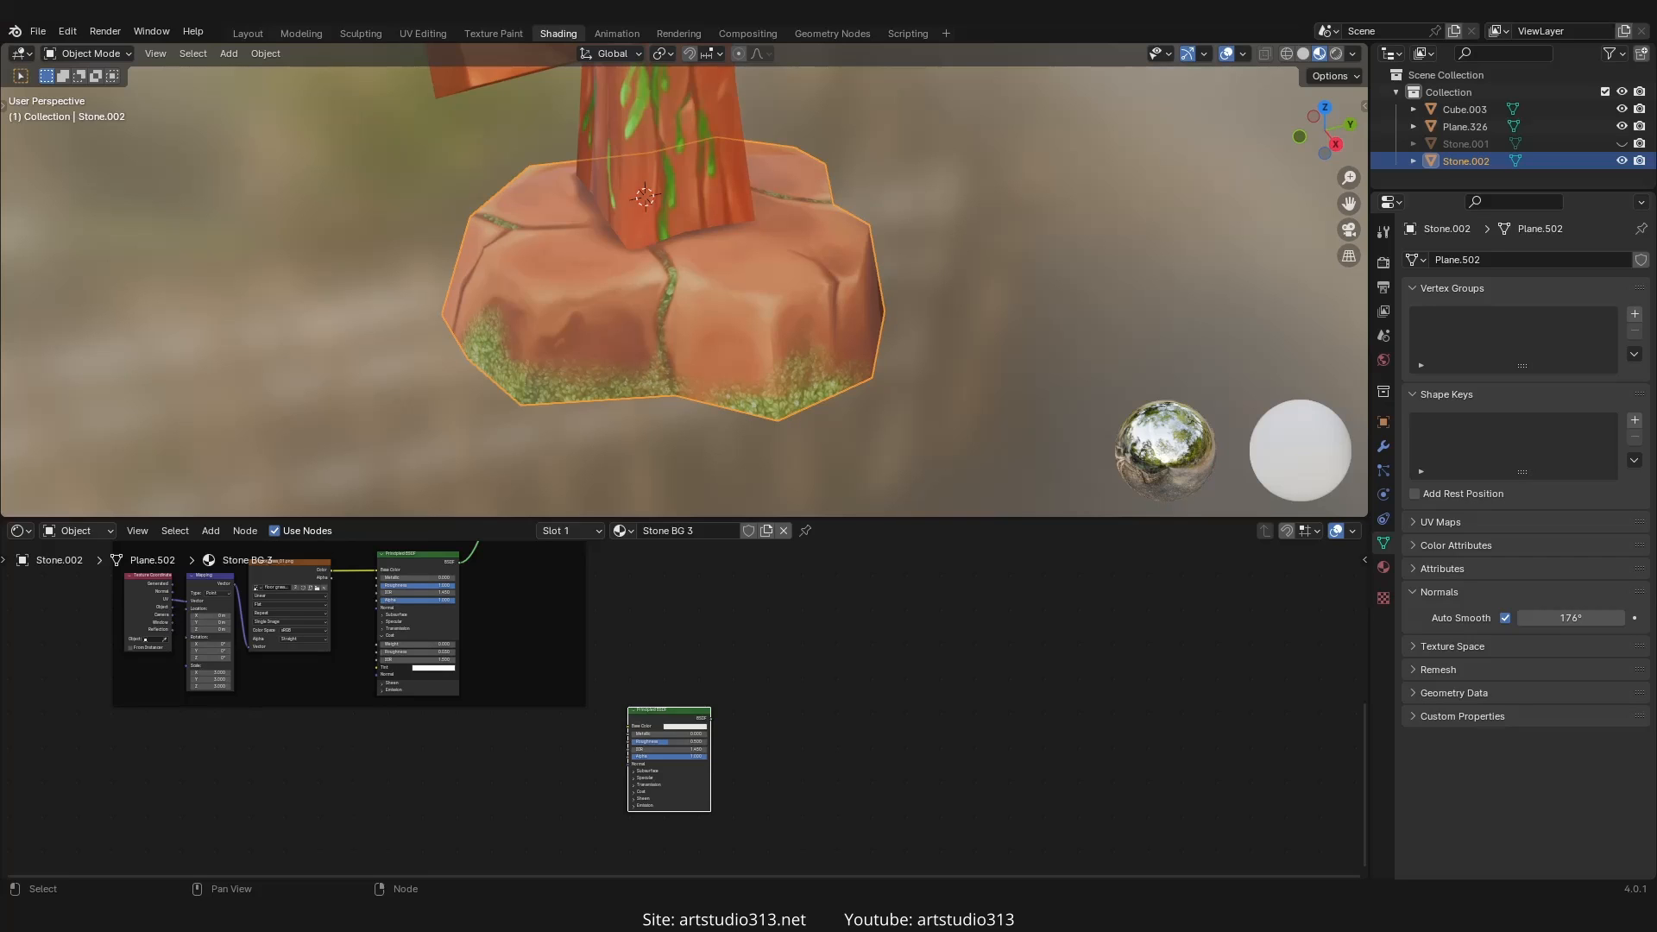
pyautogui.scroll(3, 550, 814)
pyautogui.moveTo(504, 746)
pyautogui.mouseDown()
pyautogui.moveTo(502, 763)
pyautogui.moveTo(514, 730)
pyautogui.mouseUp()
pyautogui.scroll(3, 511, 772)
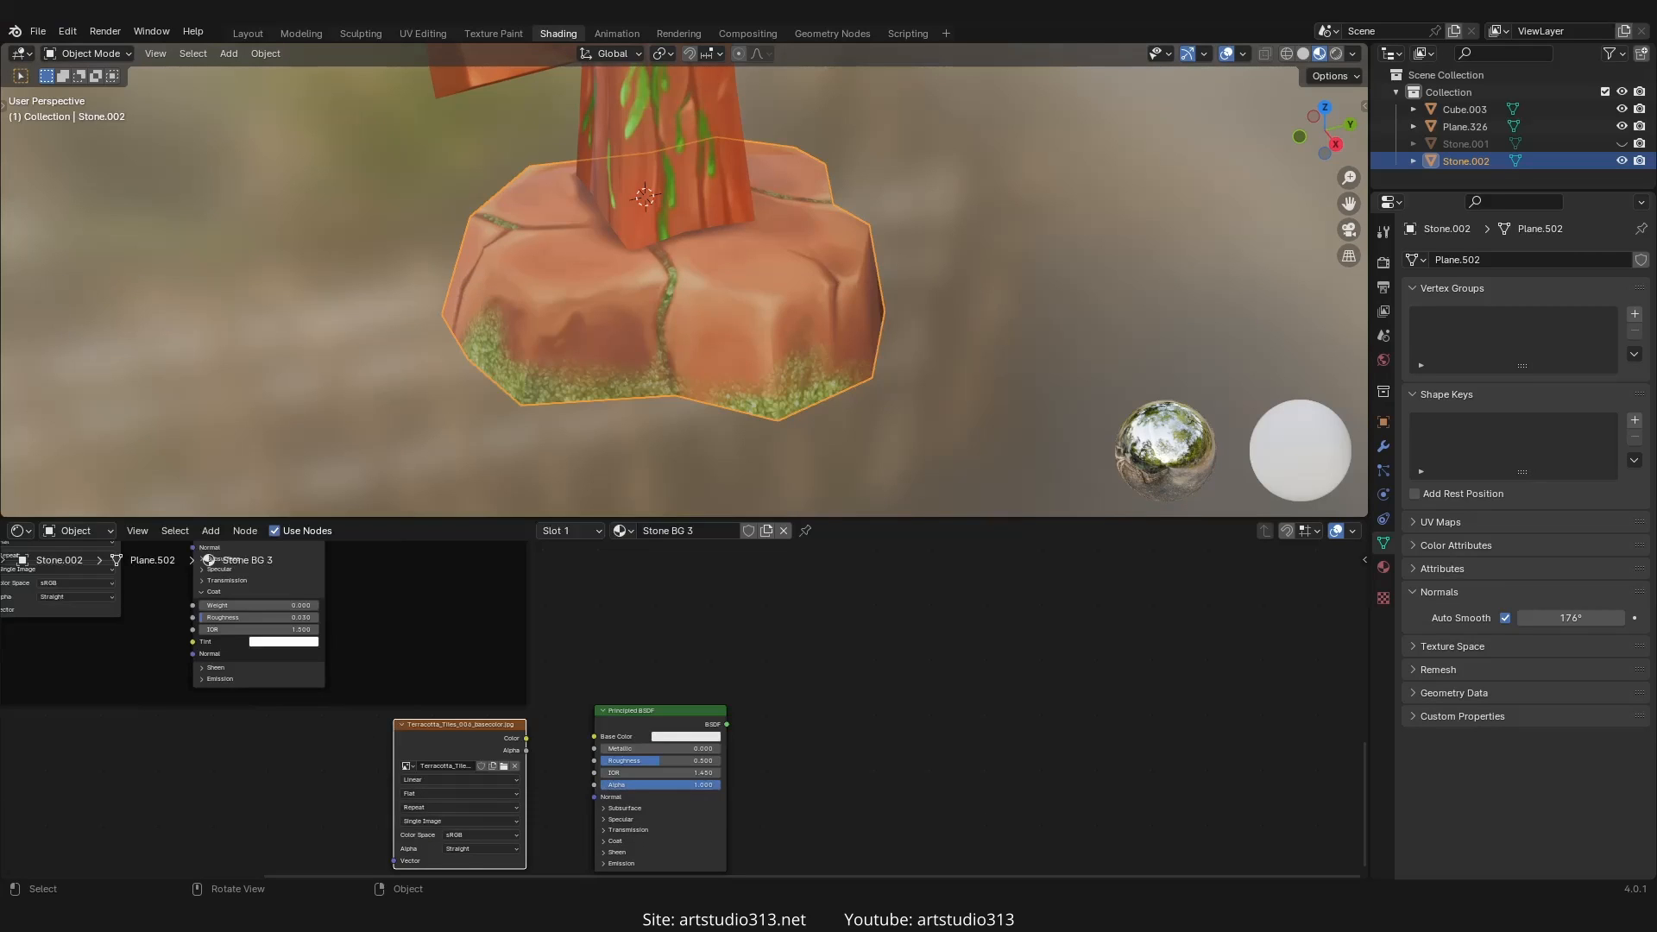
pyautogui.scroll(2, 476, 803)
pyautogui.moveTo(468, 750); pyautogui.dragTo(561, 746)
pyautogui.scroll(2, 518, 736)
pyautogui.scroll(1, 728, 690)
pyautogui.scroll(-7, 711, 690)
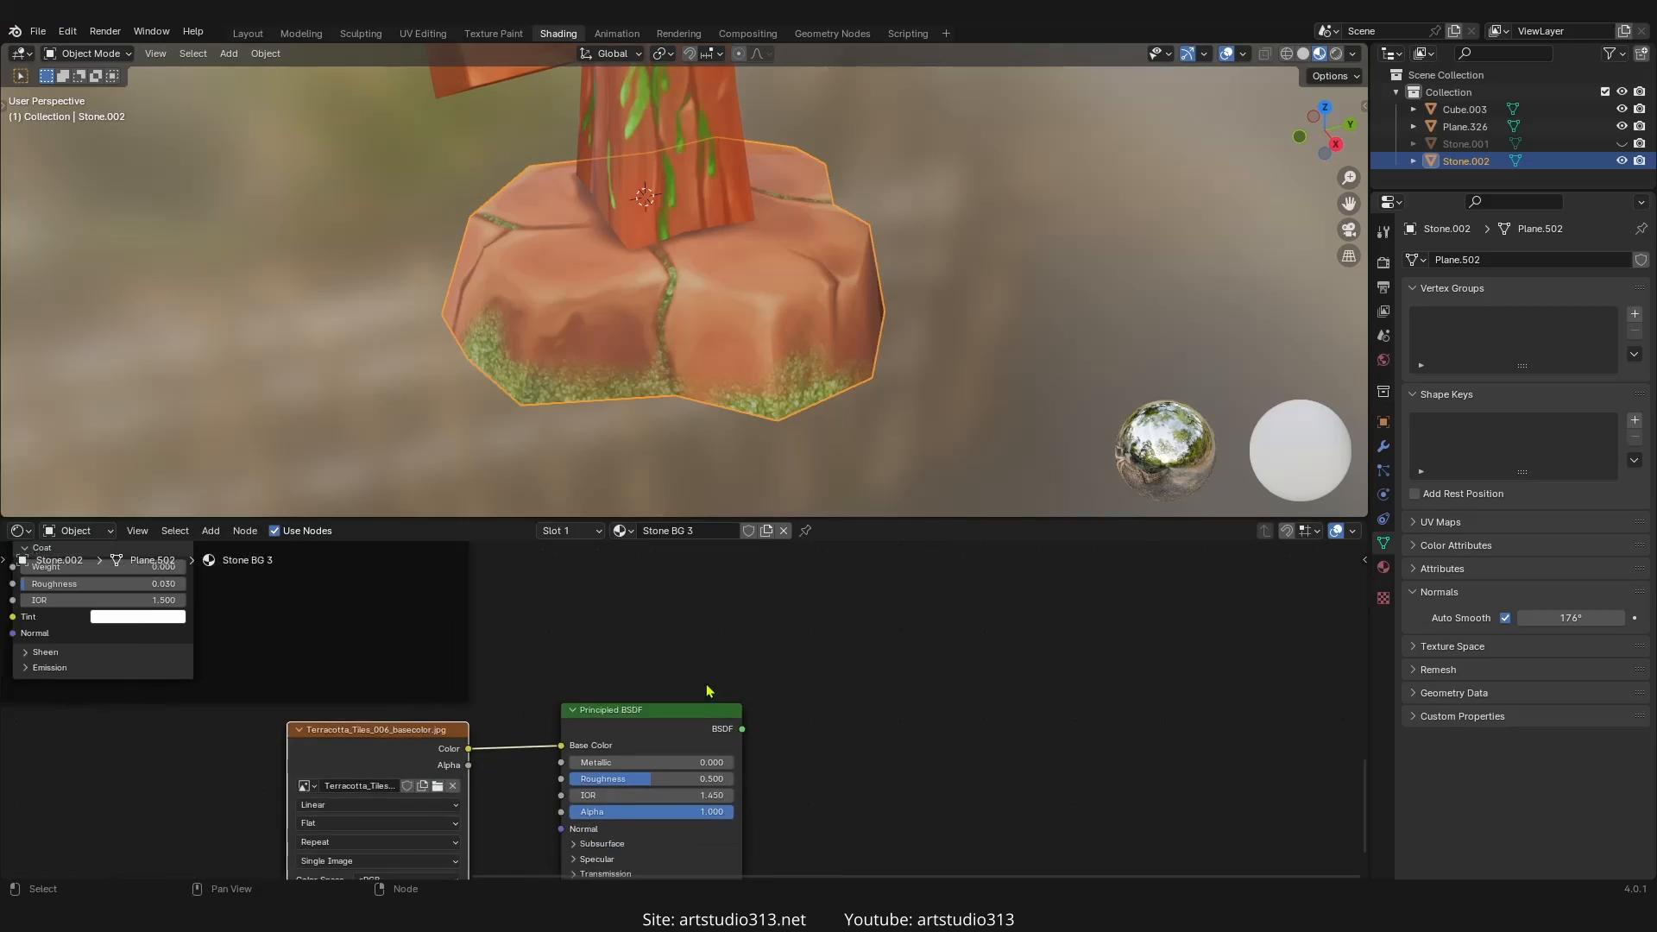
# - Mix the new Principled BSDF with the framed Mix Shader's output through a second Mix Shader placed before Material Output
pyautogui.keyDown('ctrl'); pyautogui.scroll(1, 669, 693); pyautogui.keyUp('ctrl')
pyautogui.keyDown('ctrl'); pyautogui.moveTo(665, 695); pyautogui.dragTo(641, 770, button='middle'); pyautogui.keyUp('ctrl')
pyautogui.hotkey('ctrl', 'space')
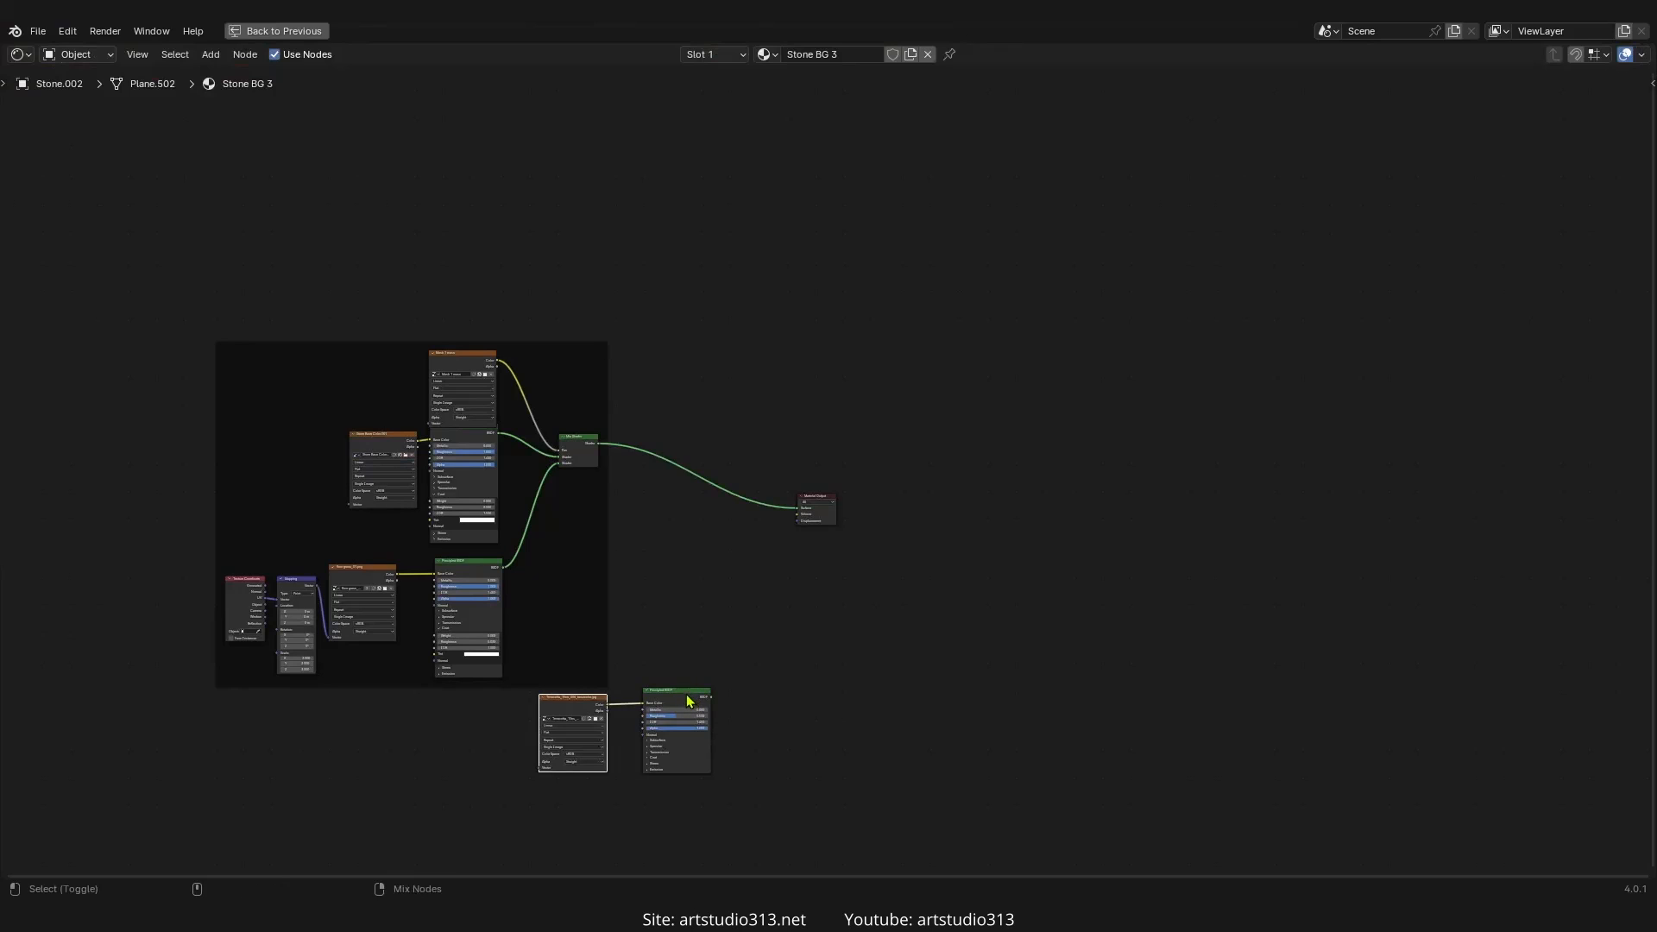
pyautogui.keyDown('ctrl'); pyautogui.keyDown('shift'); pyautogui.moveTo(686, 694); pyautogui.dragTo(567, 449, button='right'); pyautogui.keyUp('shift'); pyautogui.keyUp('ctrl')
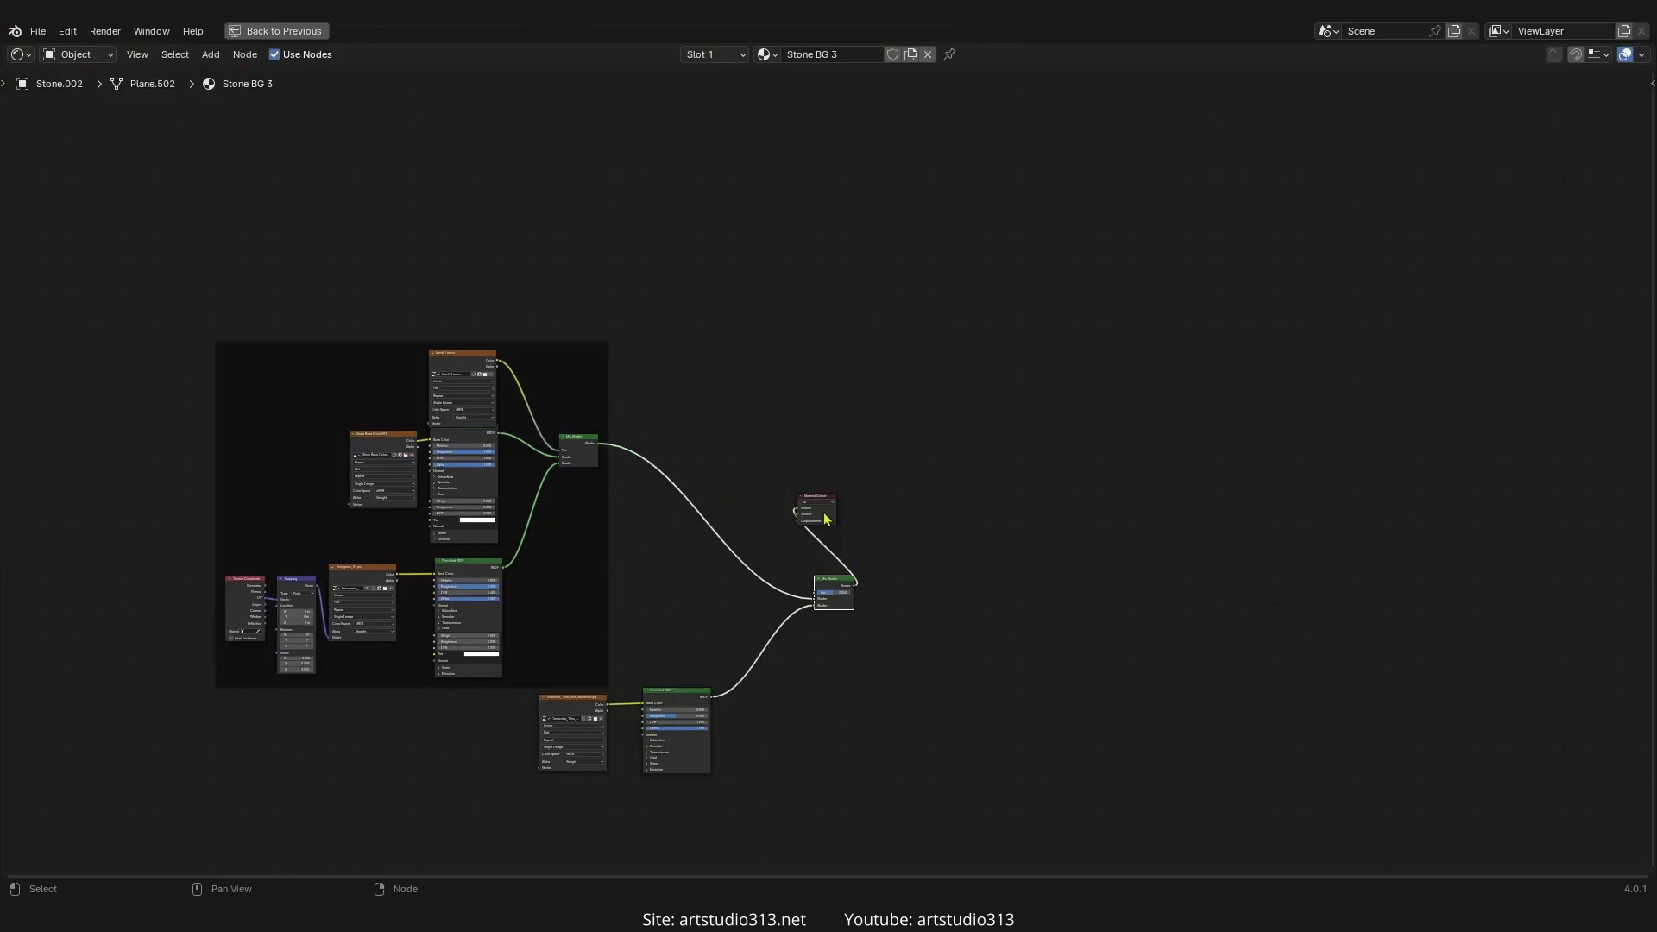
pyautogui.moveTo(827, 519); pyautogui.dragTo(945, 514)
pyautogui.moveTo(825, 576); pyautogui.dragTo(839, 459)
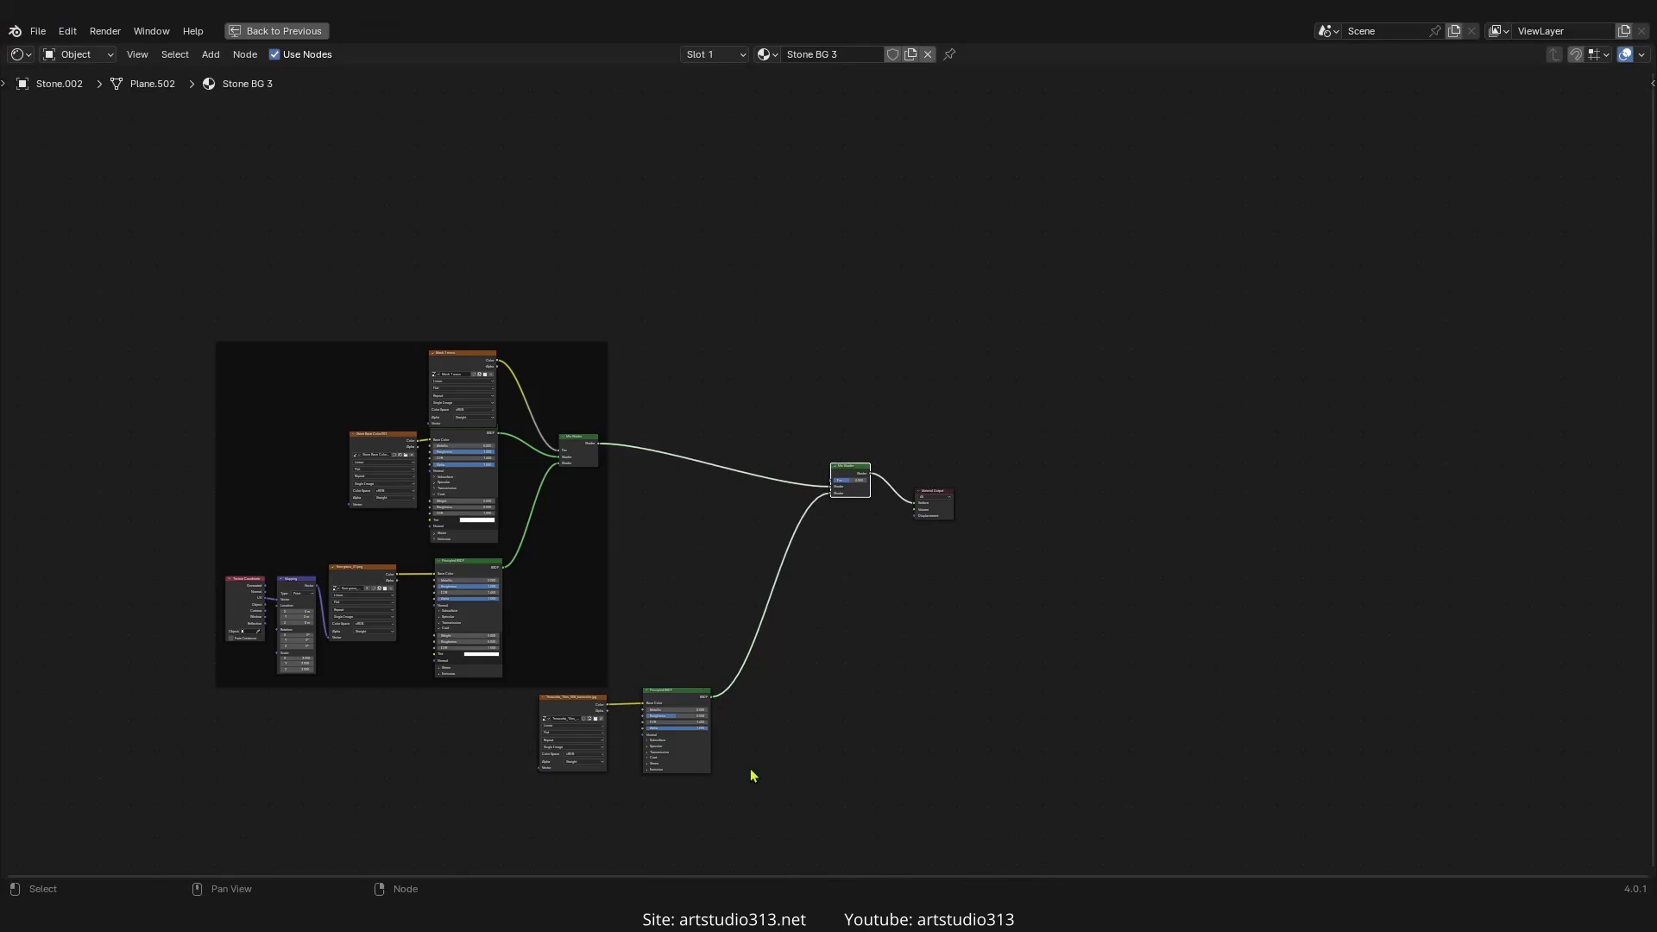
# - Move the terracotta texture and its Principled BSDF below the second Mix Shader, and shift that Mix Shader and Material Output farther along
pyautogui.moveTo(751, 775); pyautogui.dragTo(522, 757)
pyautogui.moveTo(673, 759); pyautogui.dragTo(835, 624)
pyautogui.moveTo(1069, 463); pyautogui.dragTo(833, 520)
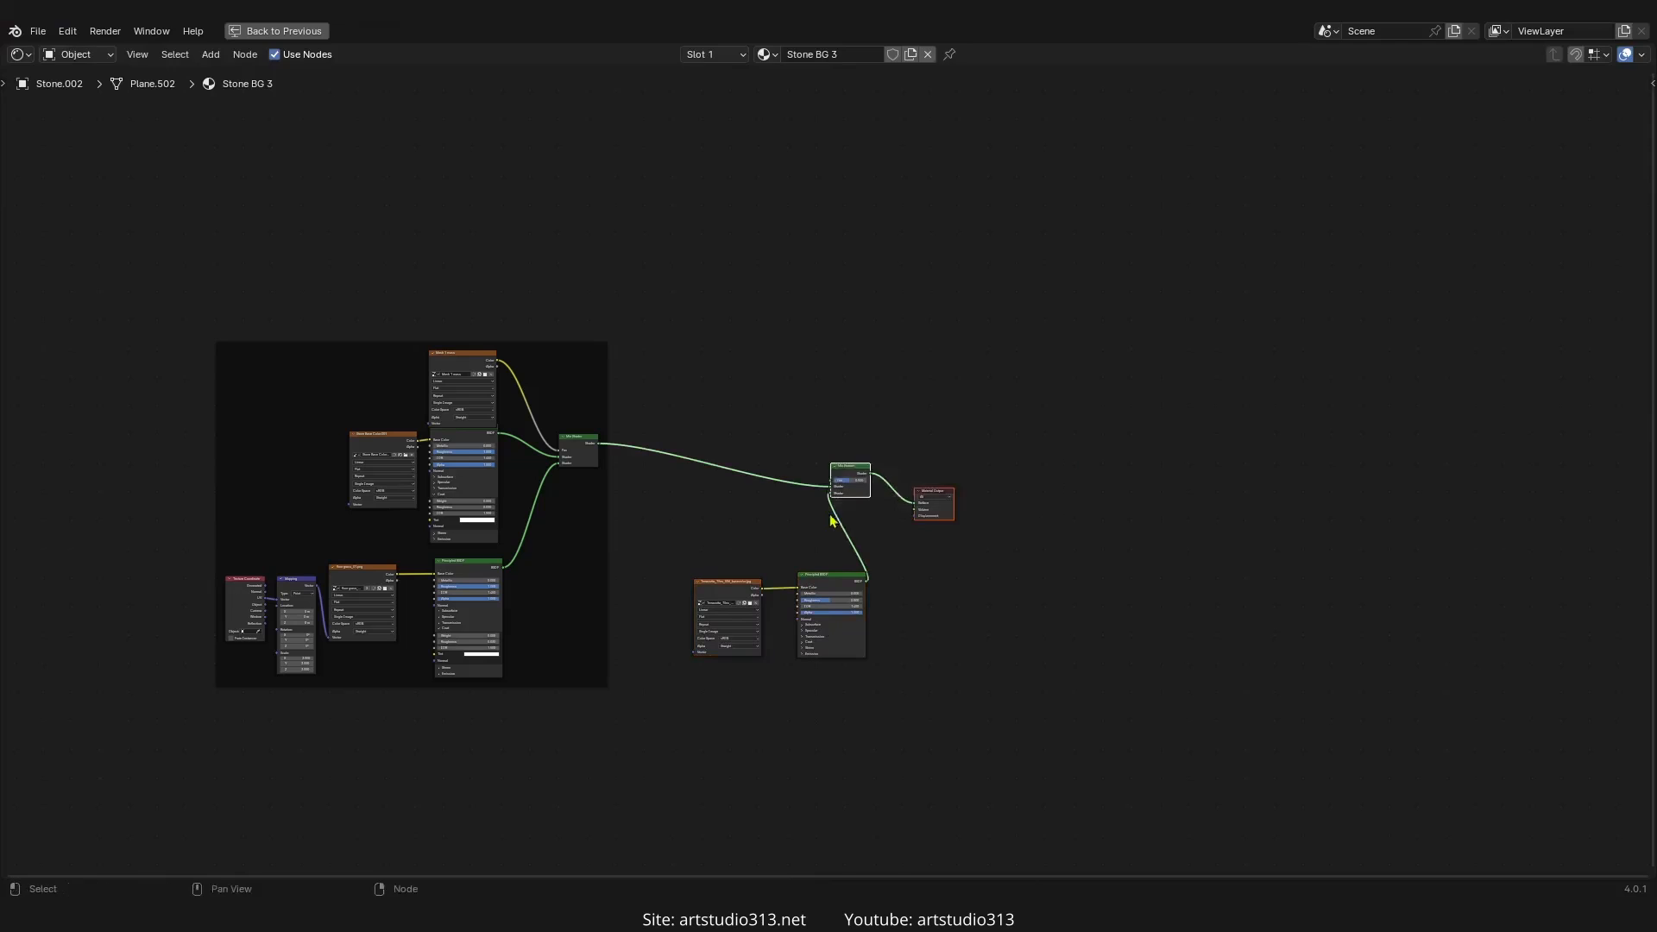
pyautogui.press('g')
pyautogui.click(931, 492)
# - Add an Image Texture node above the shader link and connect its Color to the second Mix Shader's Fac
pyautogui.keyDown('ctrl'); pyautogui.moveTo(930, 492); pyautogui.dragTo(853, 537, button='middle'); pyautogui.keyUp('ctrl')
pyautogui.hotkey('shift', 'a')
pyautogui.click(690, 459)
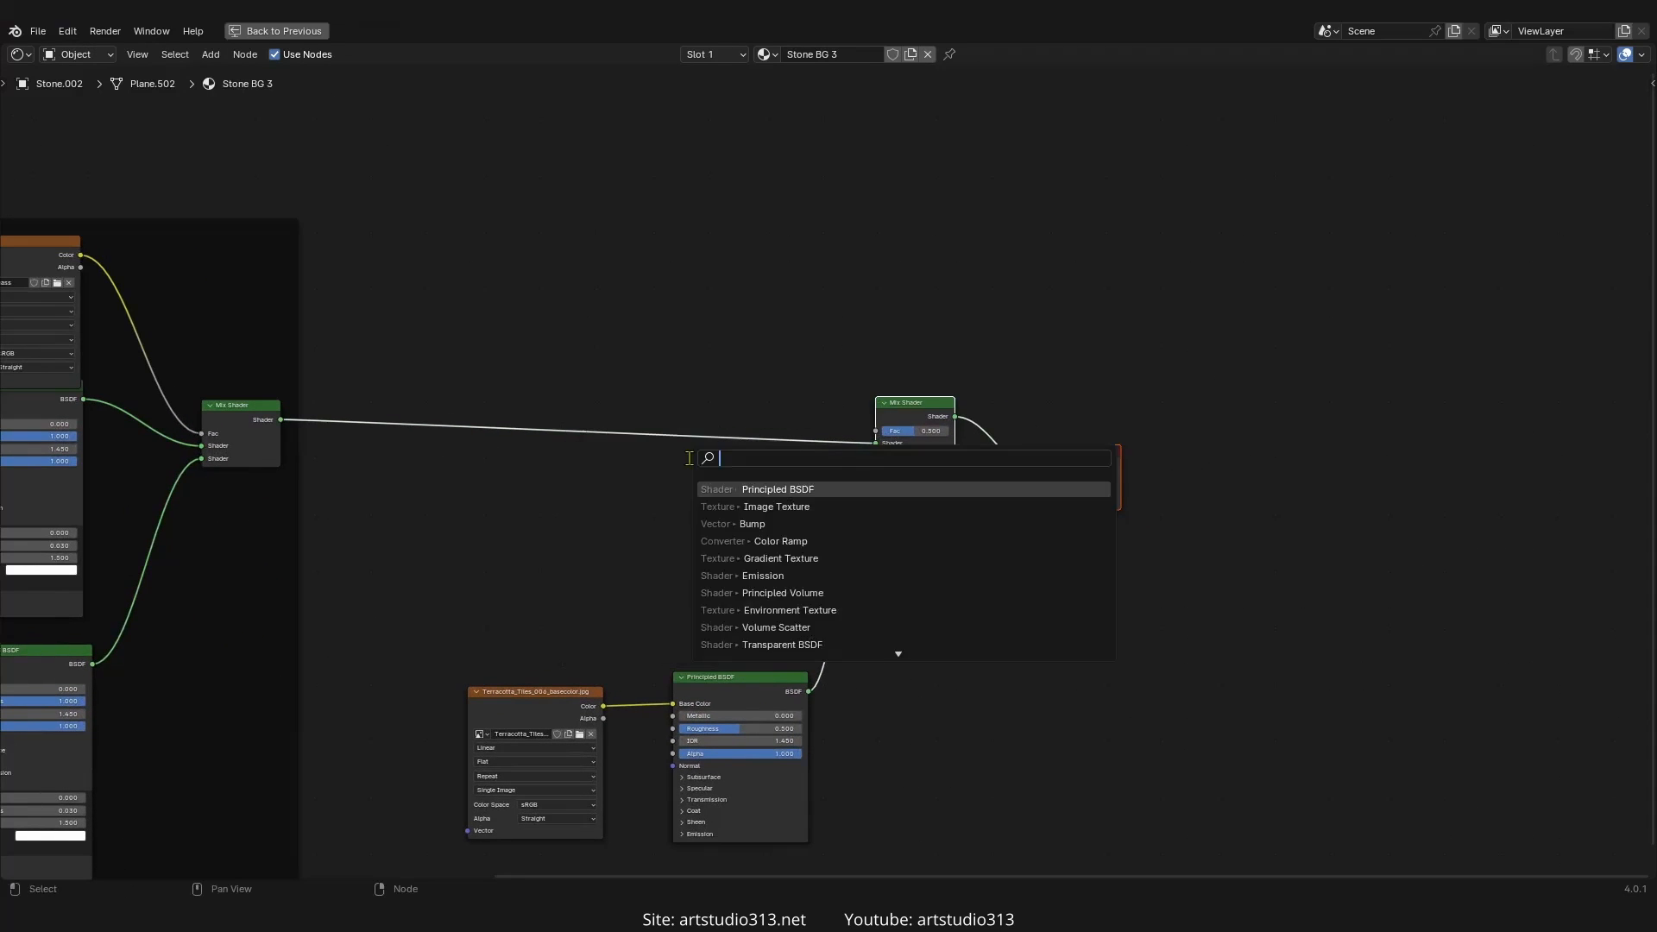
pyautogui.write('ima')
pyautogui.click(795, 487)
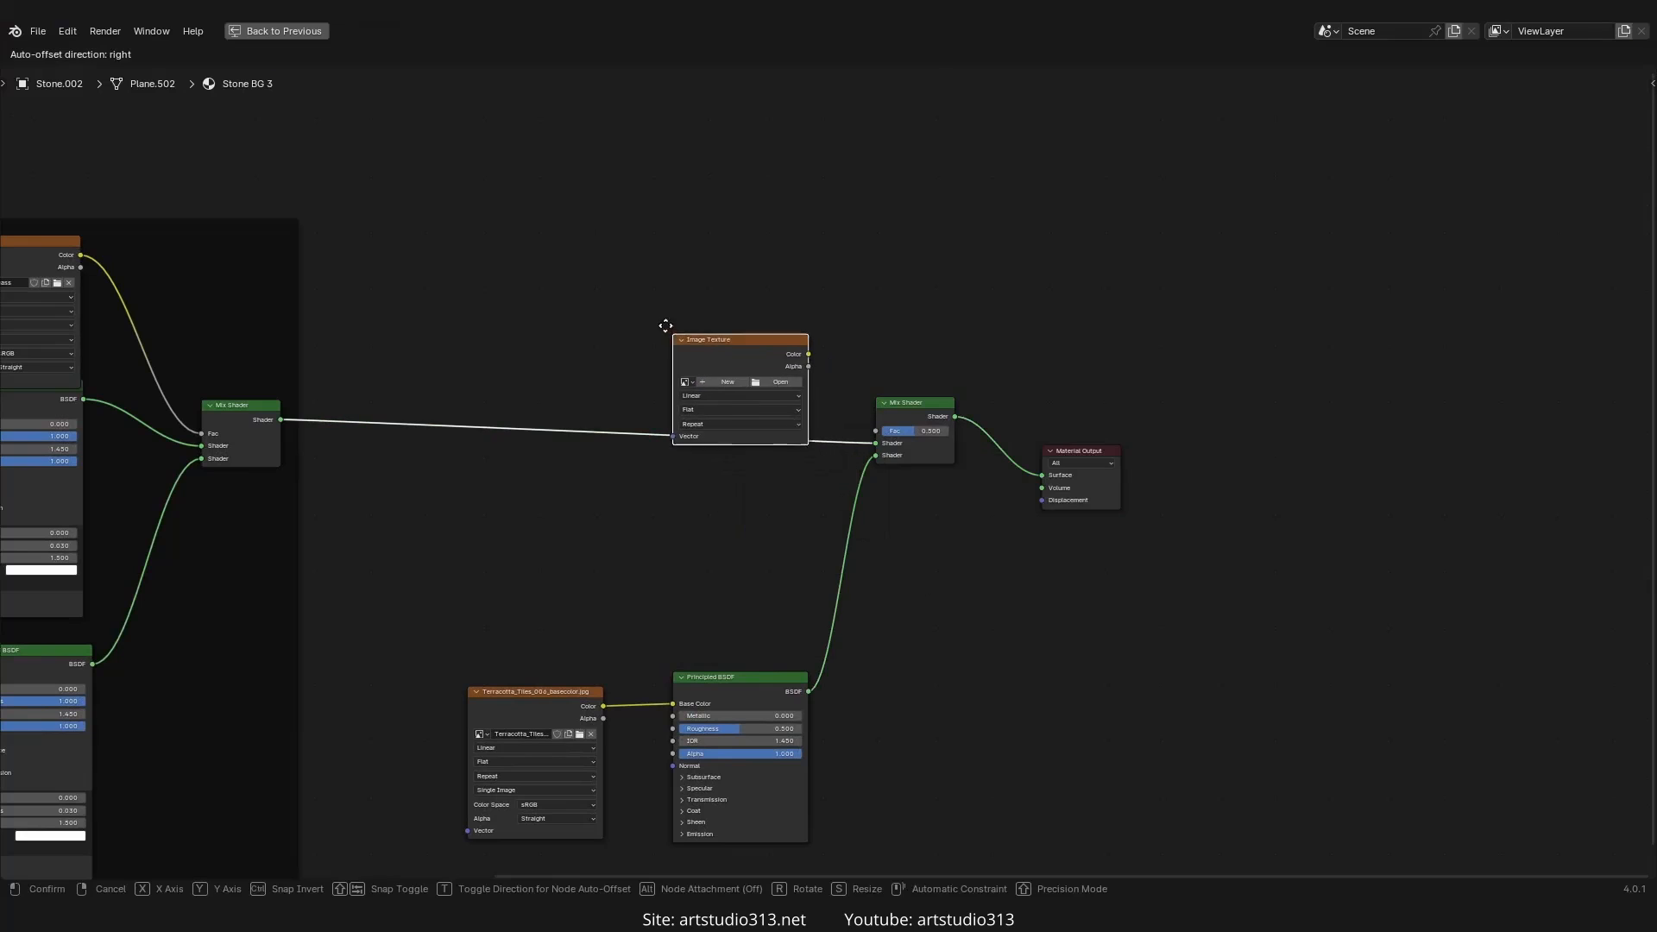
pyautogui.click(590, 251)
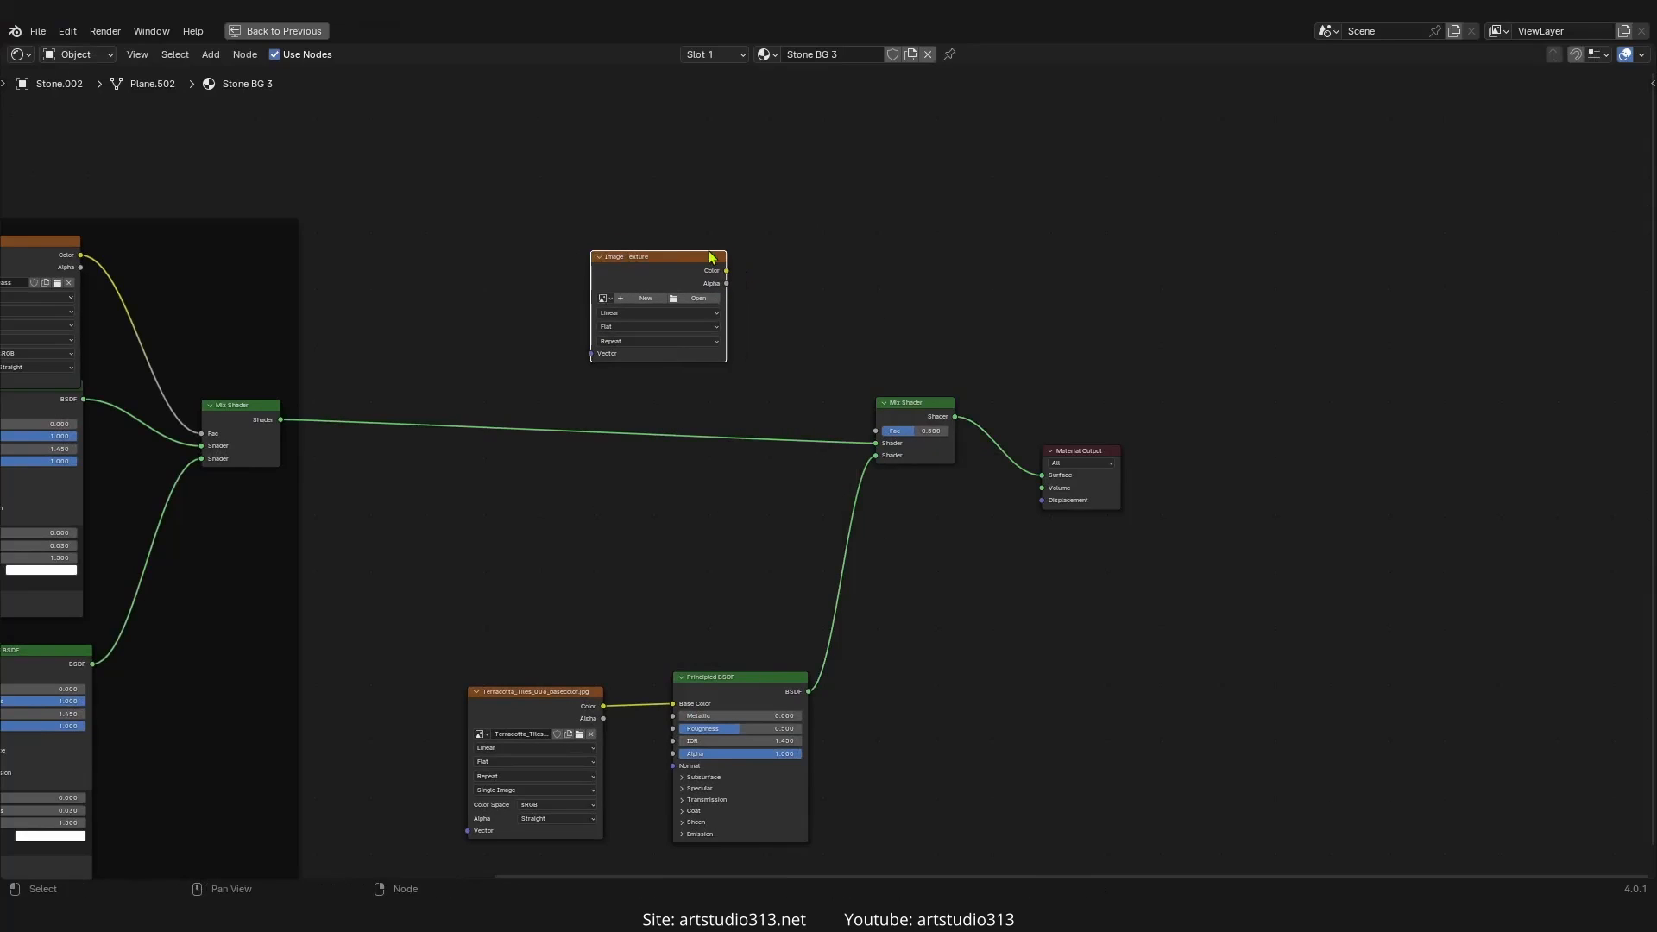
pyautogui.moveTo(726, 273); pyautogui.dragTo(878, 436)
pyautogui.scroll(3, 807, 442)
pyautogui.moveTo(756, 405); pyautogui.dragTo(799, 557, button='middle')
pyautogui.hotkey('ctrl', 'space')
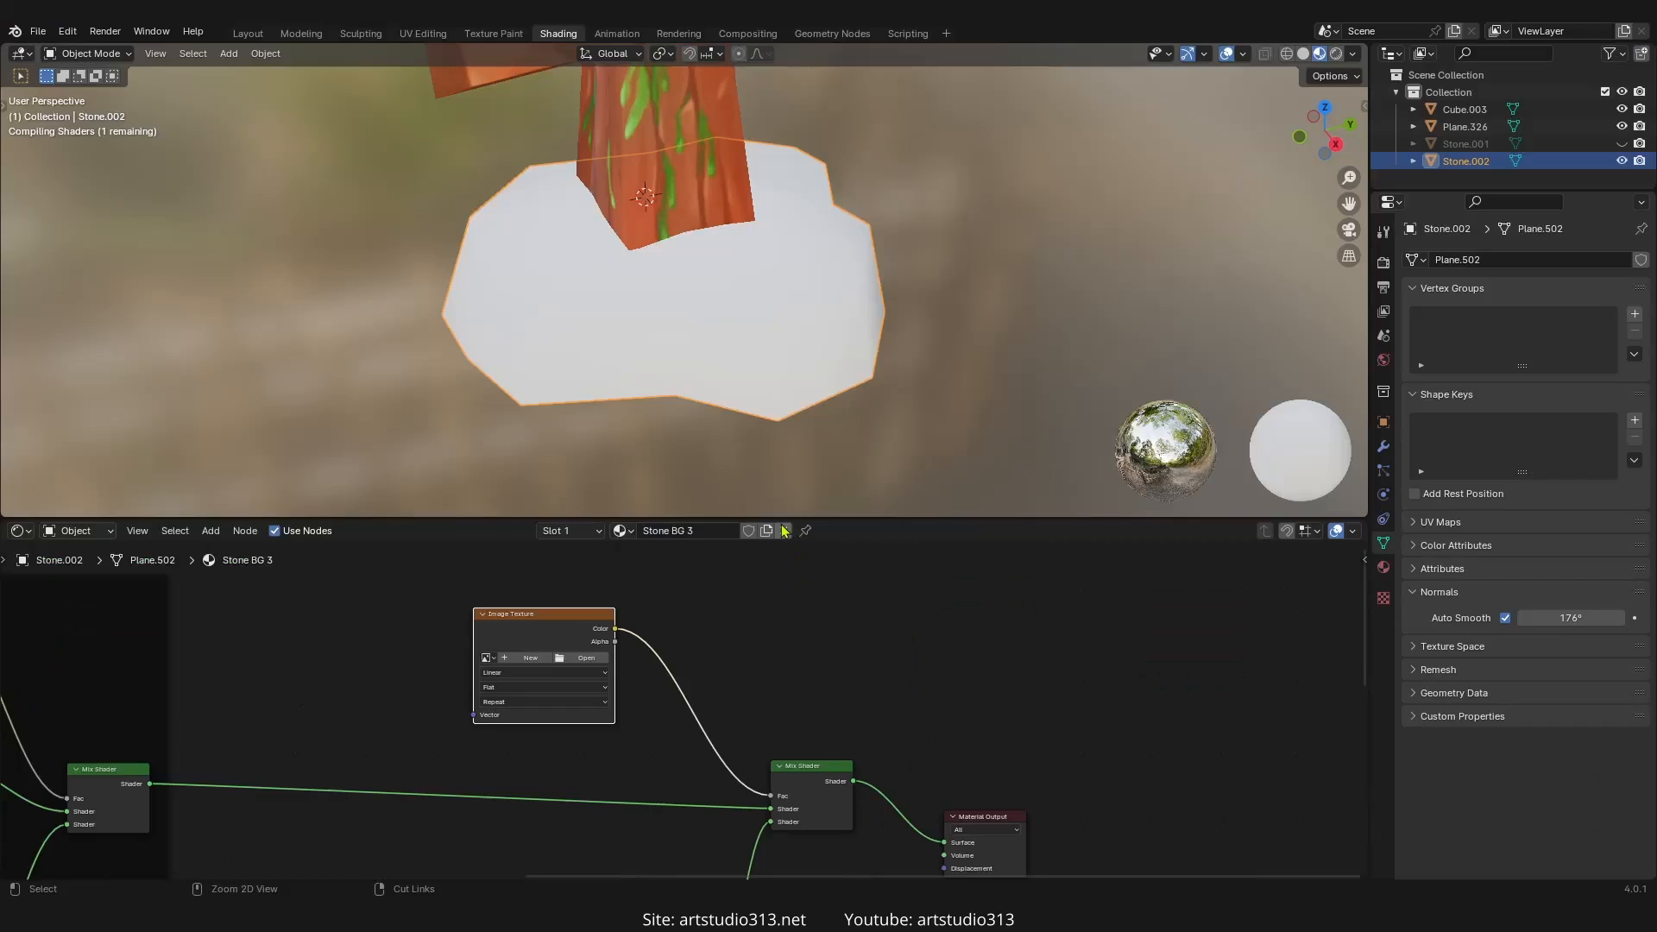
# - Create a blank black 1024 x 1024 px image named Mask_2 tile in the unassigned Image Texture node
pyautogui.scroll(-2, 713, 682)
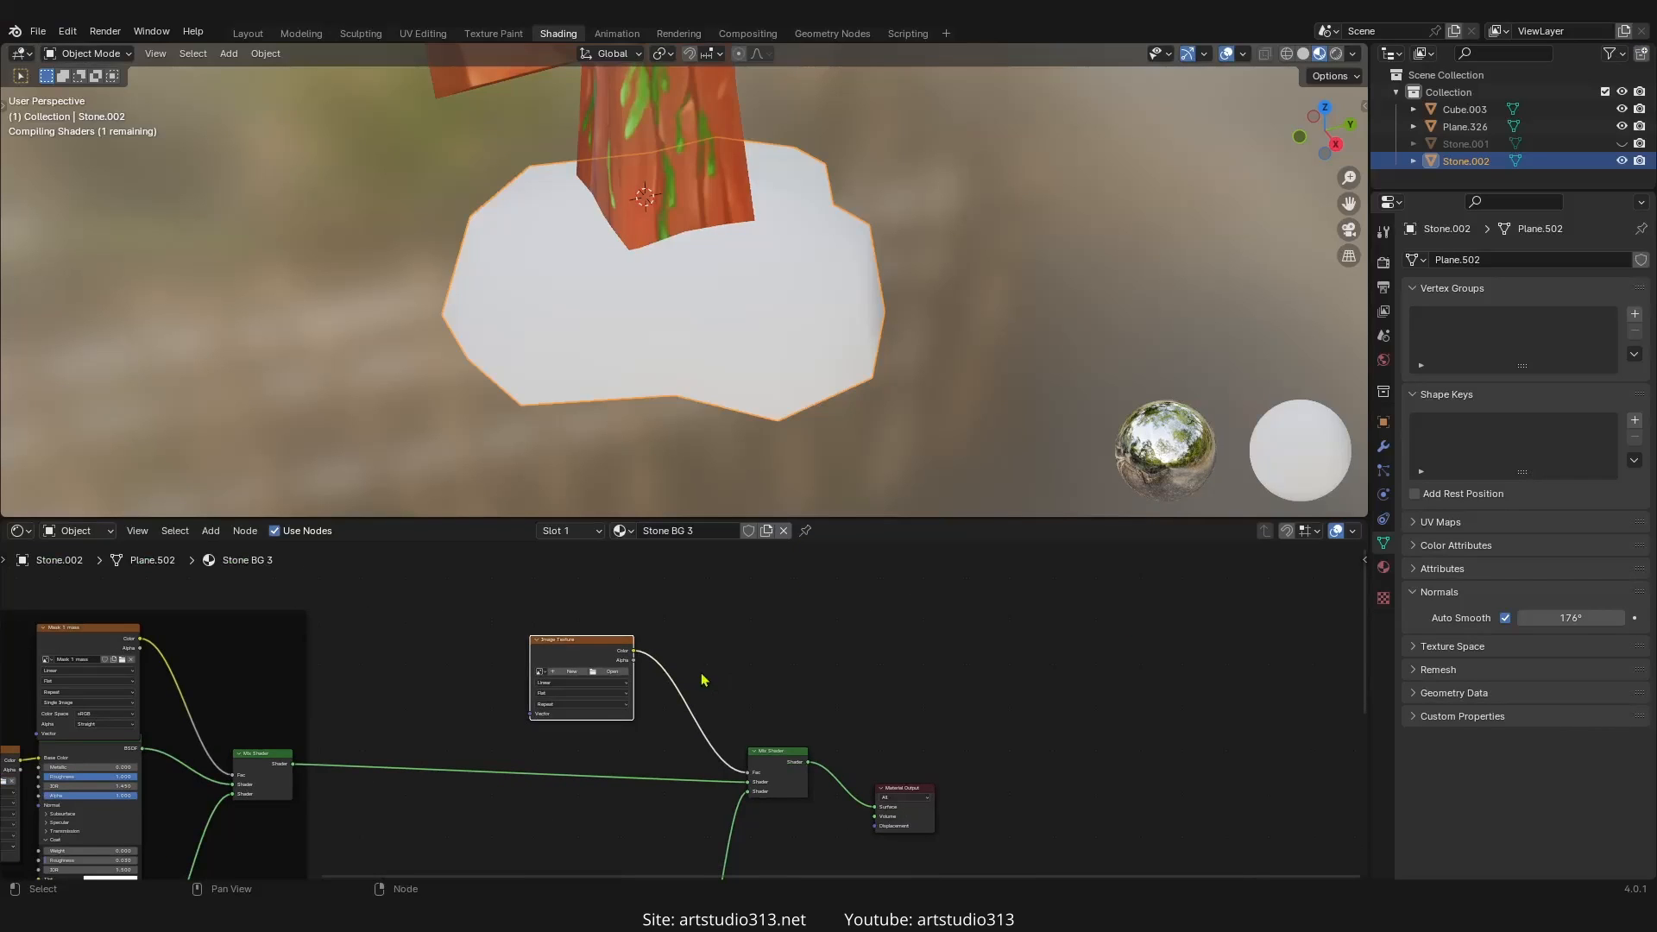
pyautogui.scroll(-1, 703, 680)
pyautogui.moveTo(678, 801); pyautogui.dragTo(705, 762, button='middle')
pyautogui.scroll(9, 707, 691)
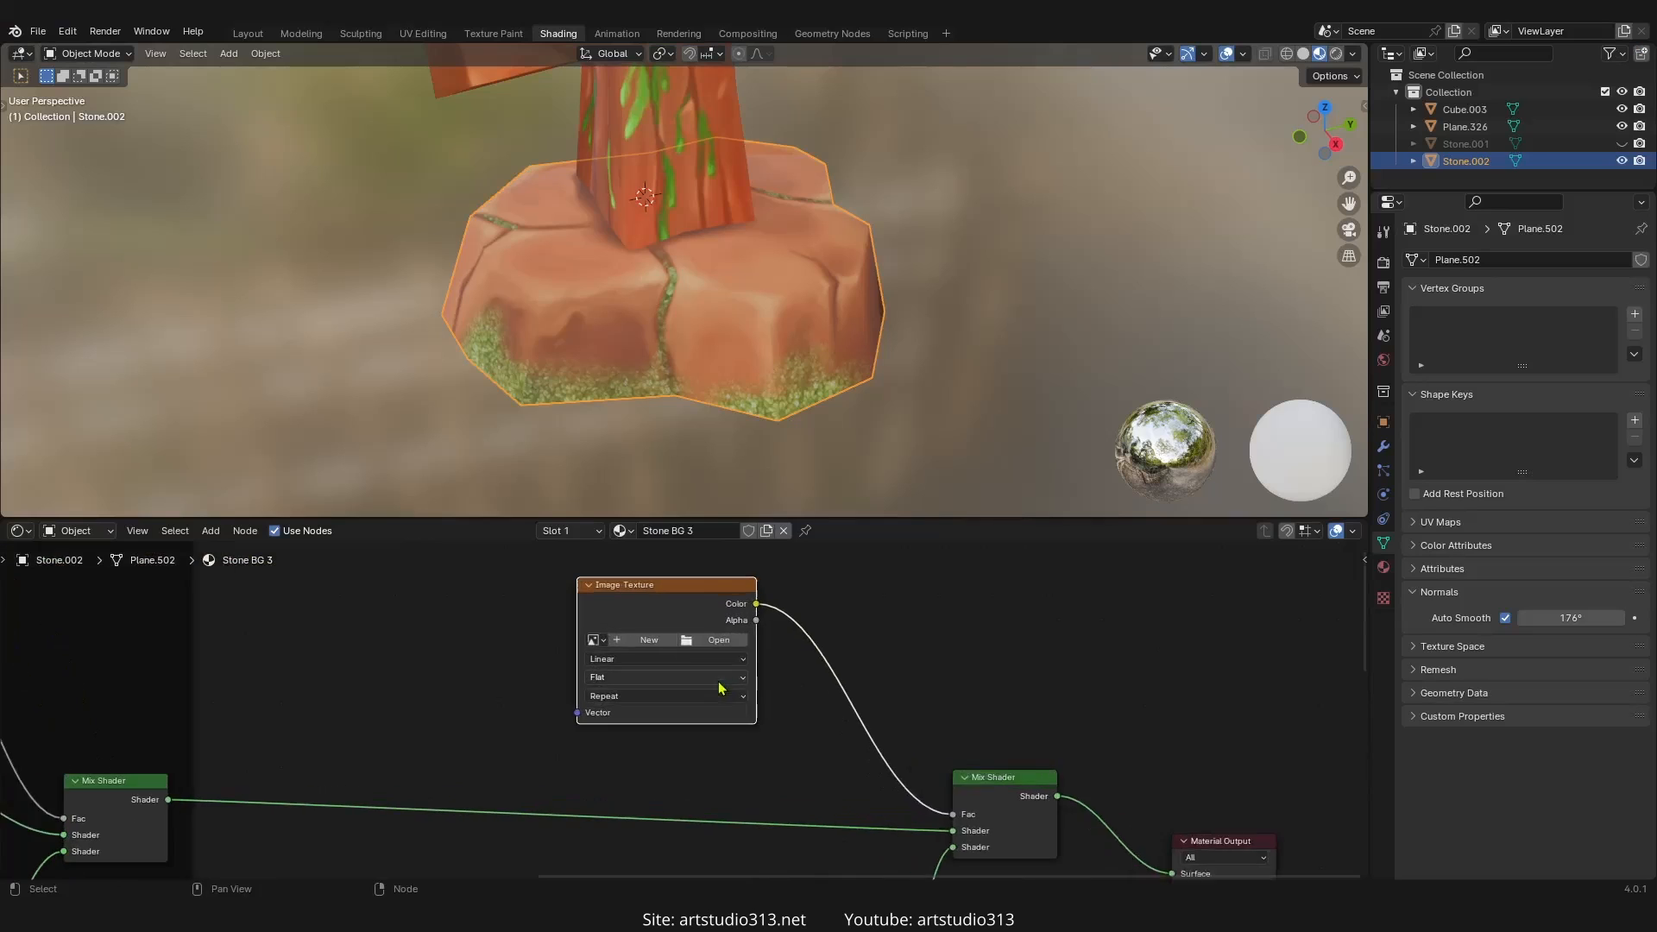
pyautogui.moveTo(694, 659); pyautogui.dragTo(682, 687, button='middle')
pyautogui.click(635, 667)
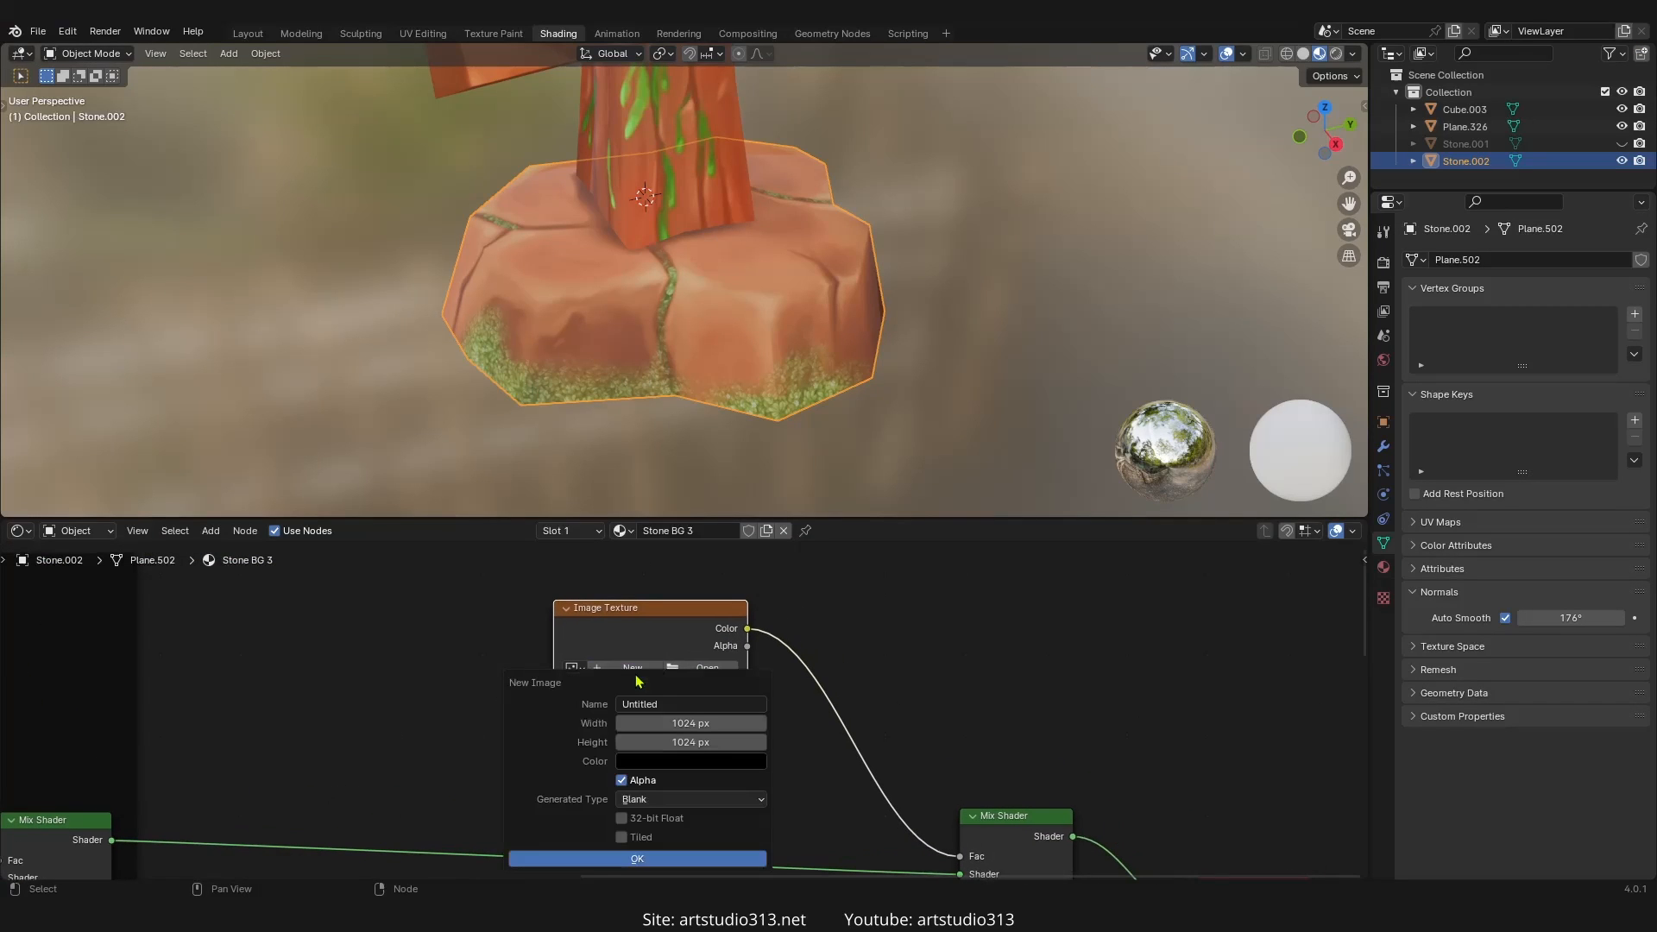
pyautogui.click(681, 706)
pyautogui.press('Return')
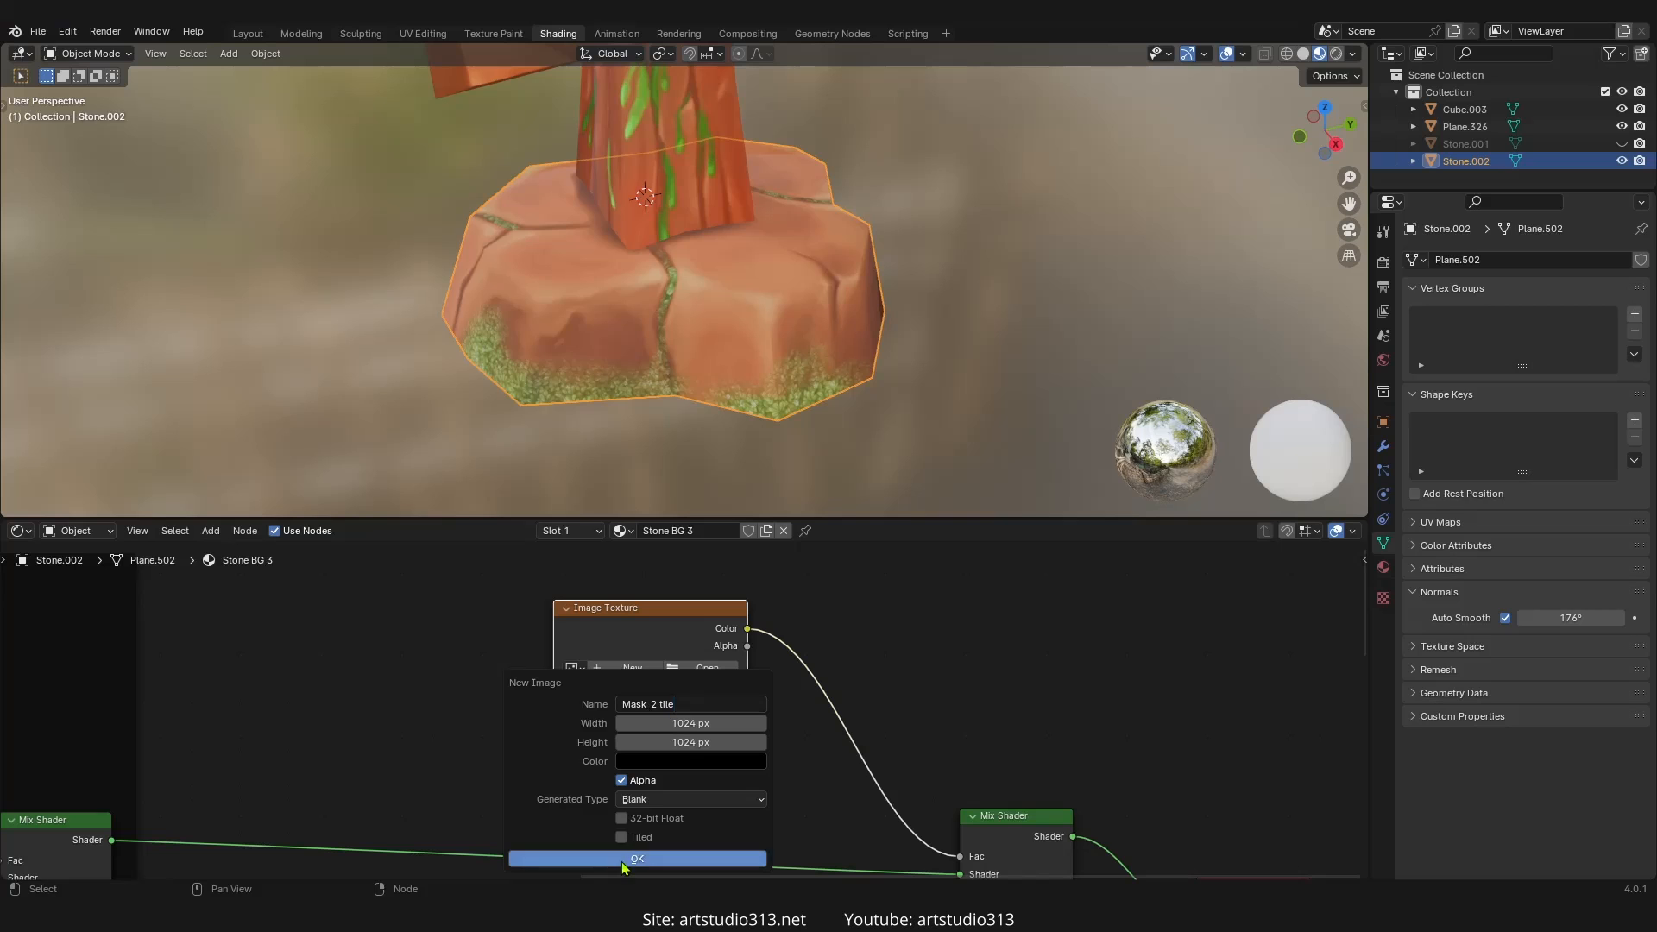
pyautogui.click(623, 863)
# - Add a second Frame node next to the terracotta texture and its Principled BSDF
pyautogui.scroll(-7, 695, 768)
pyautogui.moveTo(775, 765); pyautogui.dragTo(677, 703, button='middle')
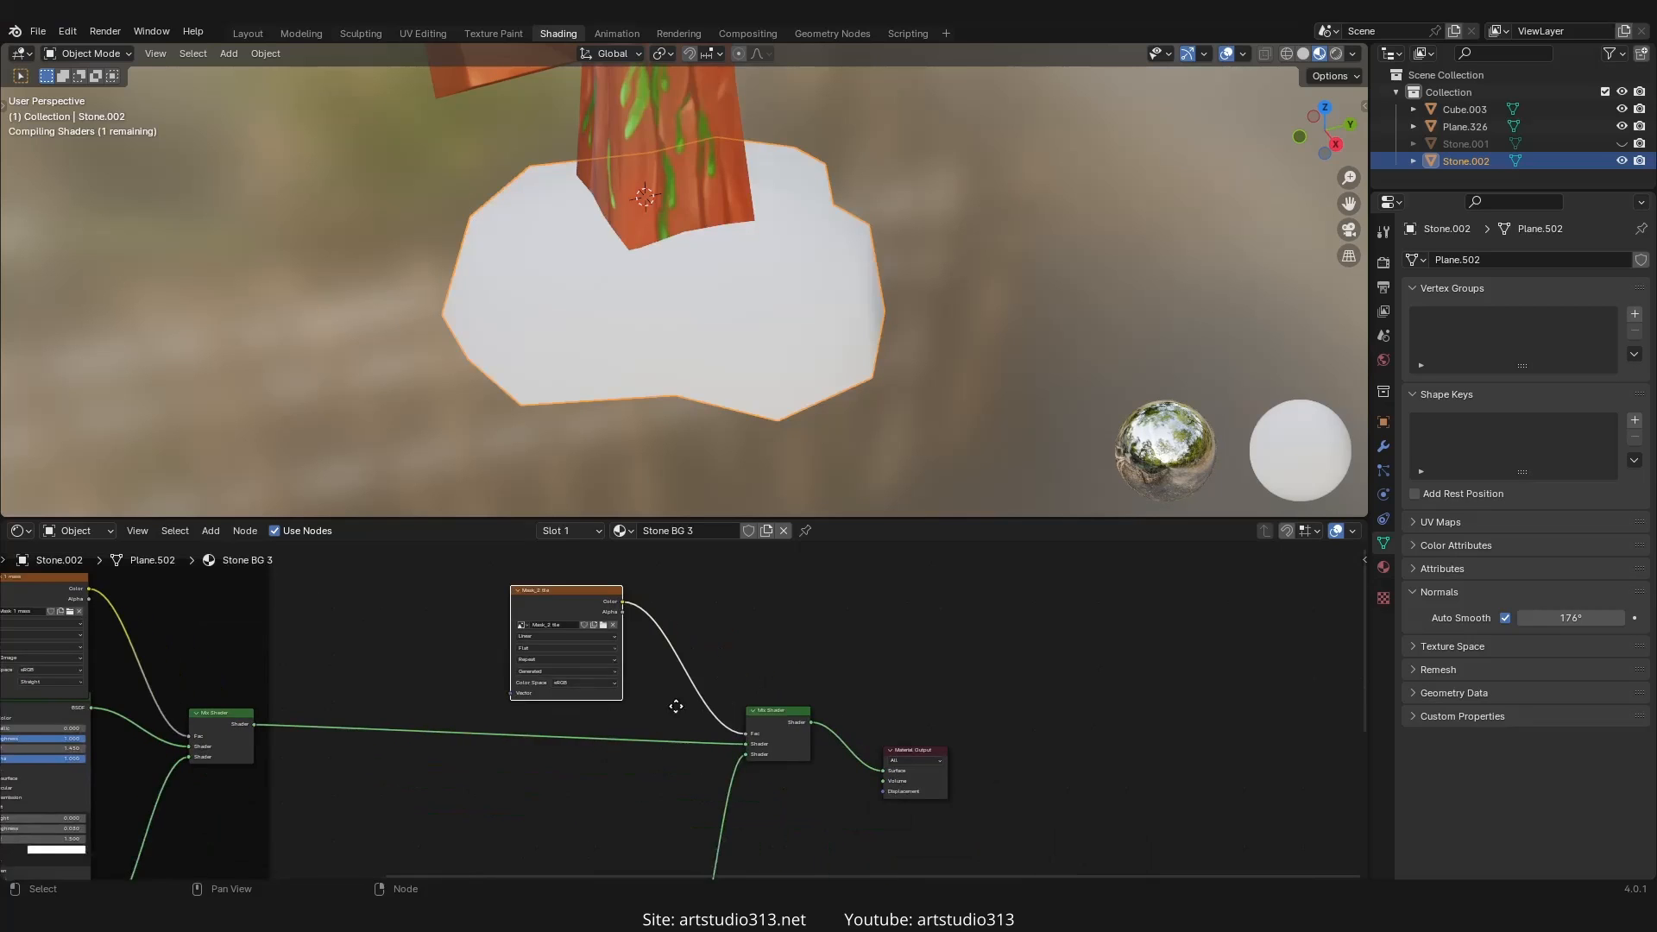
pyautogui.scroll(2, 679, 706)
pyautogui.scroll(1, 604, 643)
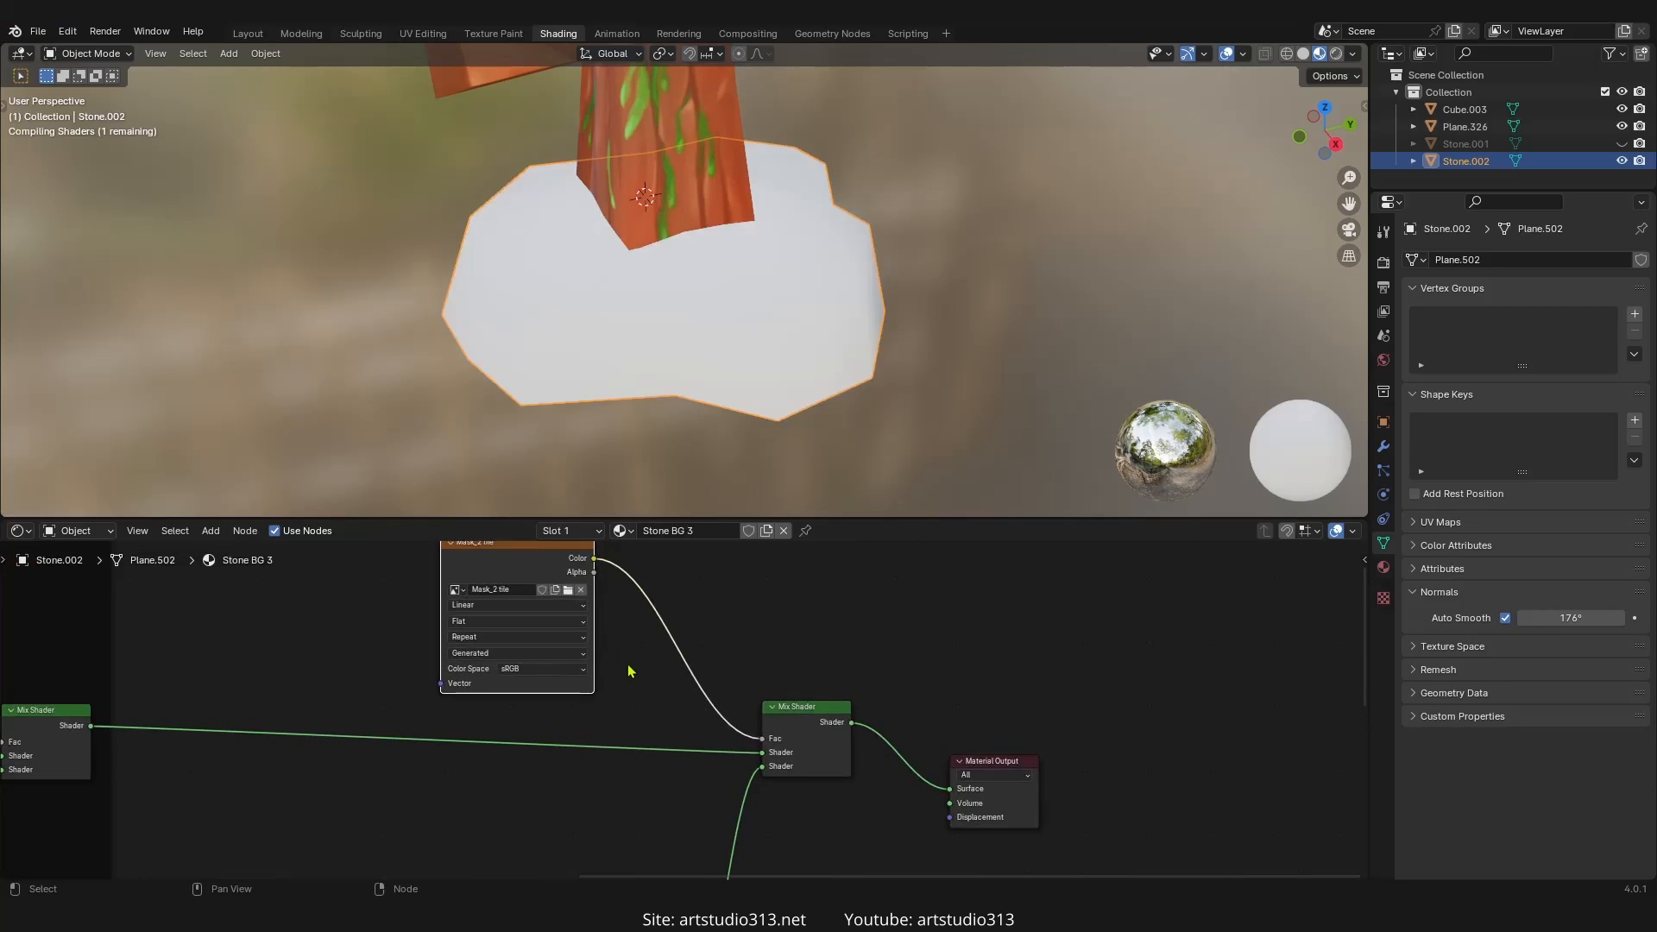
pyautogui.scroll(-2, 628, 670)
pyautogui.moveTo(685, 711); pyautogui.dragTo(718, 597, button='middle')
pyautogui.scroll(-4, 654, 736)
pyautogui.moveTo(630, 785); pyautogui.dragTo(644, 693, button='middle')
pyautogui.moveTo(744, 788); pyautogui.dragTo(705, 772)
pyautogui.hotkey('shift', 'a')
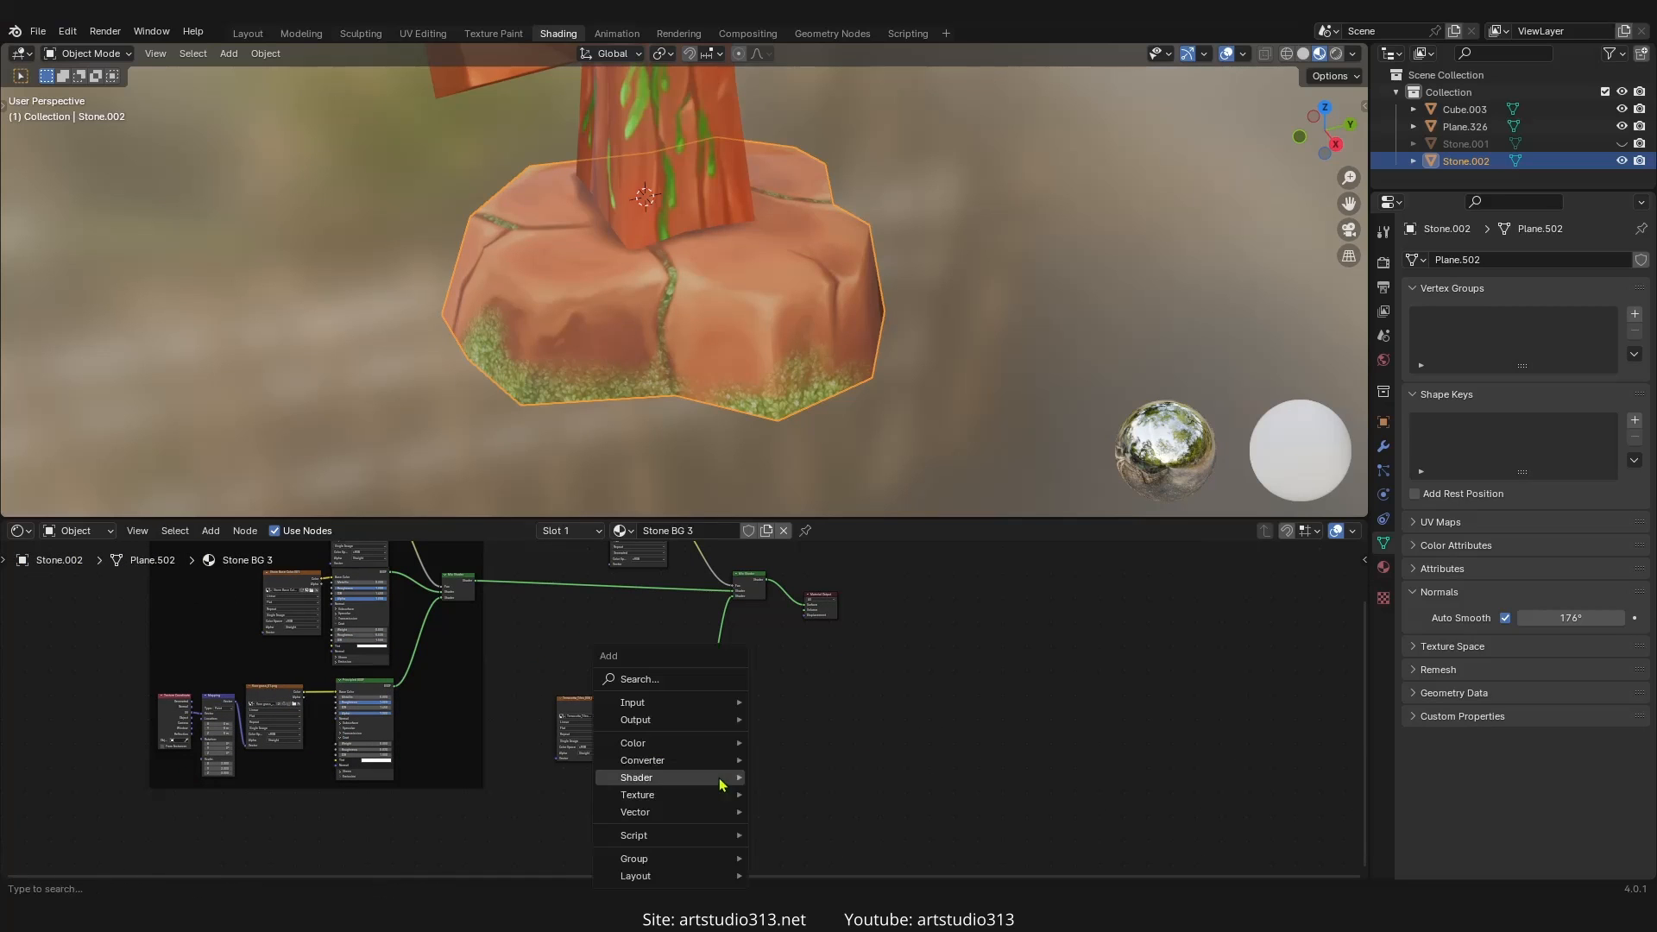
pyautogui.moveTo(691, 876)
pyautogui.click(783, 857)
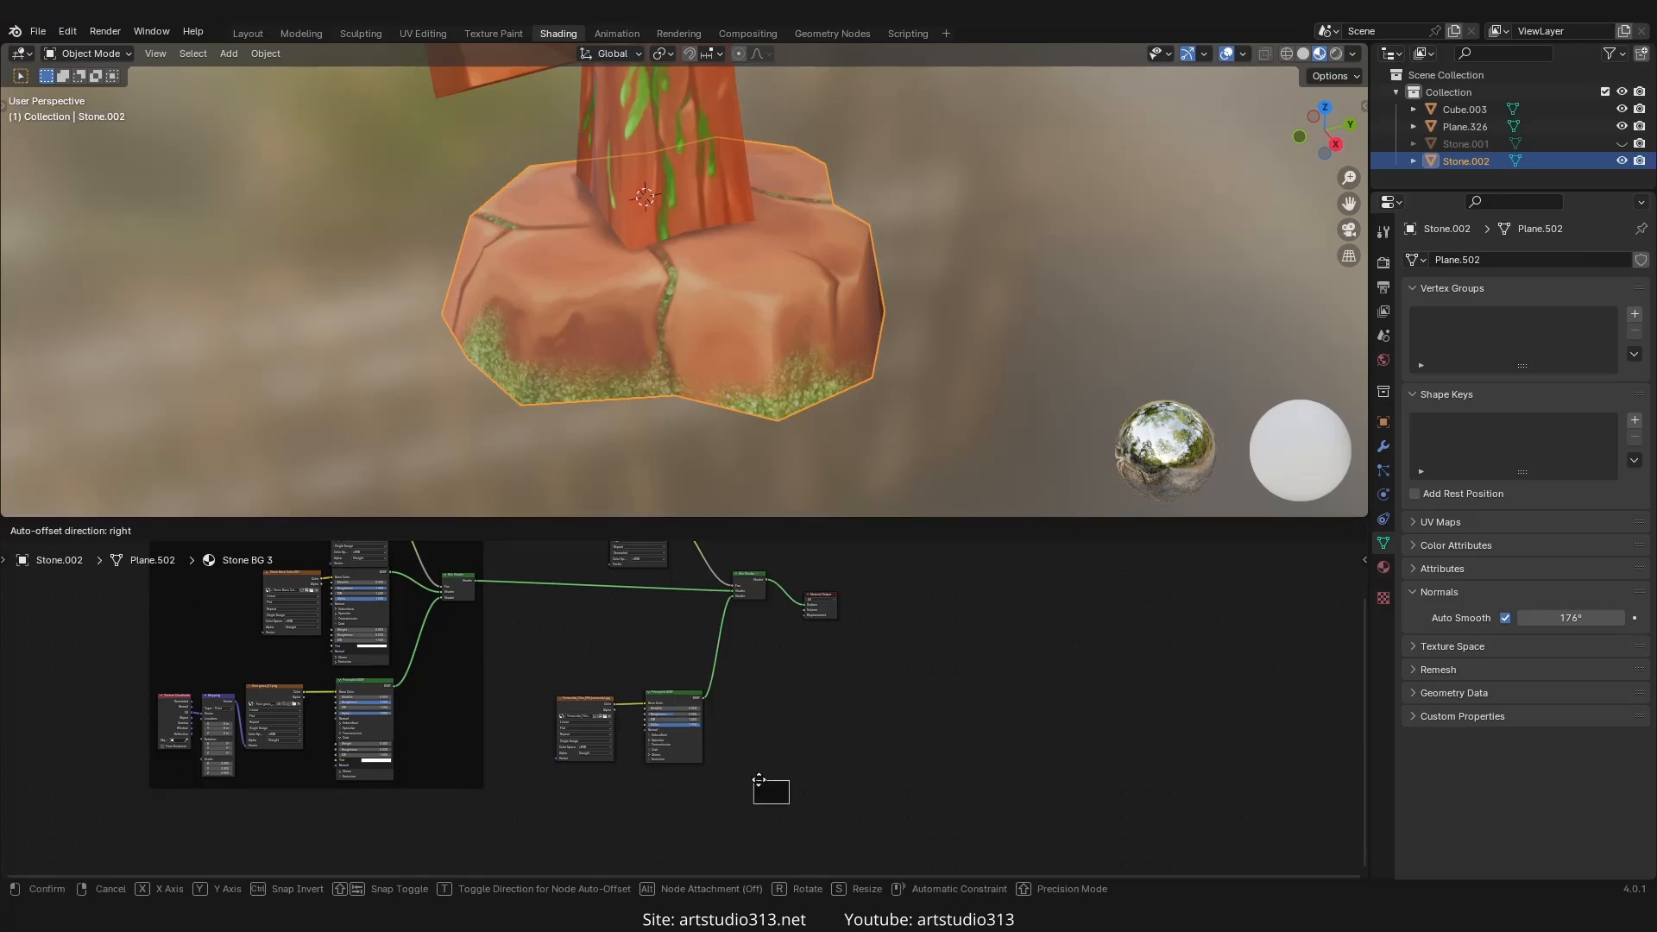
pyautogui.click(770, 783)
# - Put the terracotta texture and its Principled BSDF into the new frame and move the frame back below the second Mix Shader
pyautogui.moveTo(680, 646); pyautogui.dragTo(609, 727)
pyautogui.press('g')
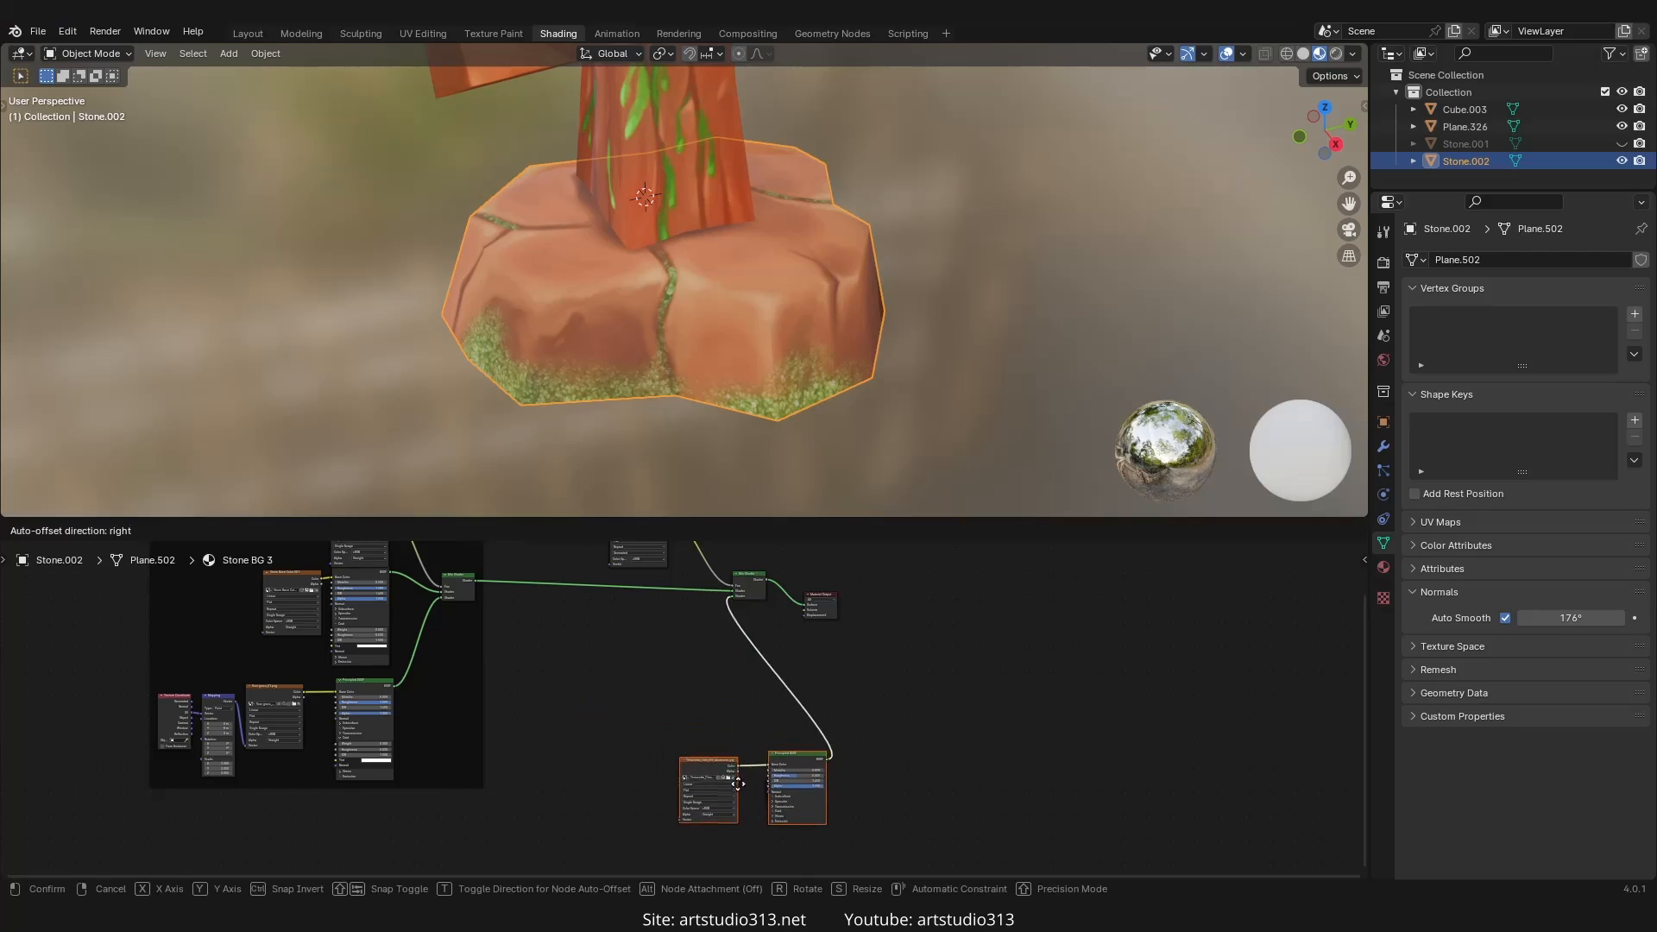
pyautogui.click(794, 804)
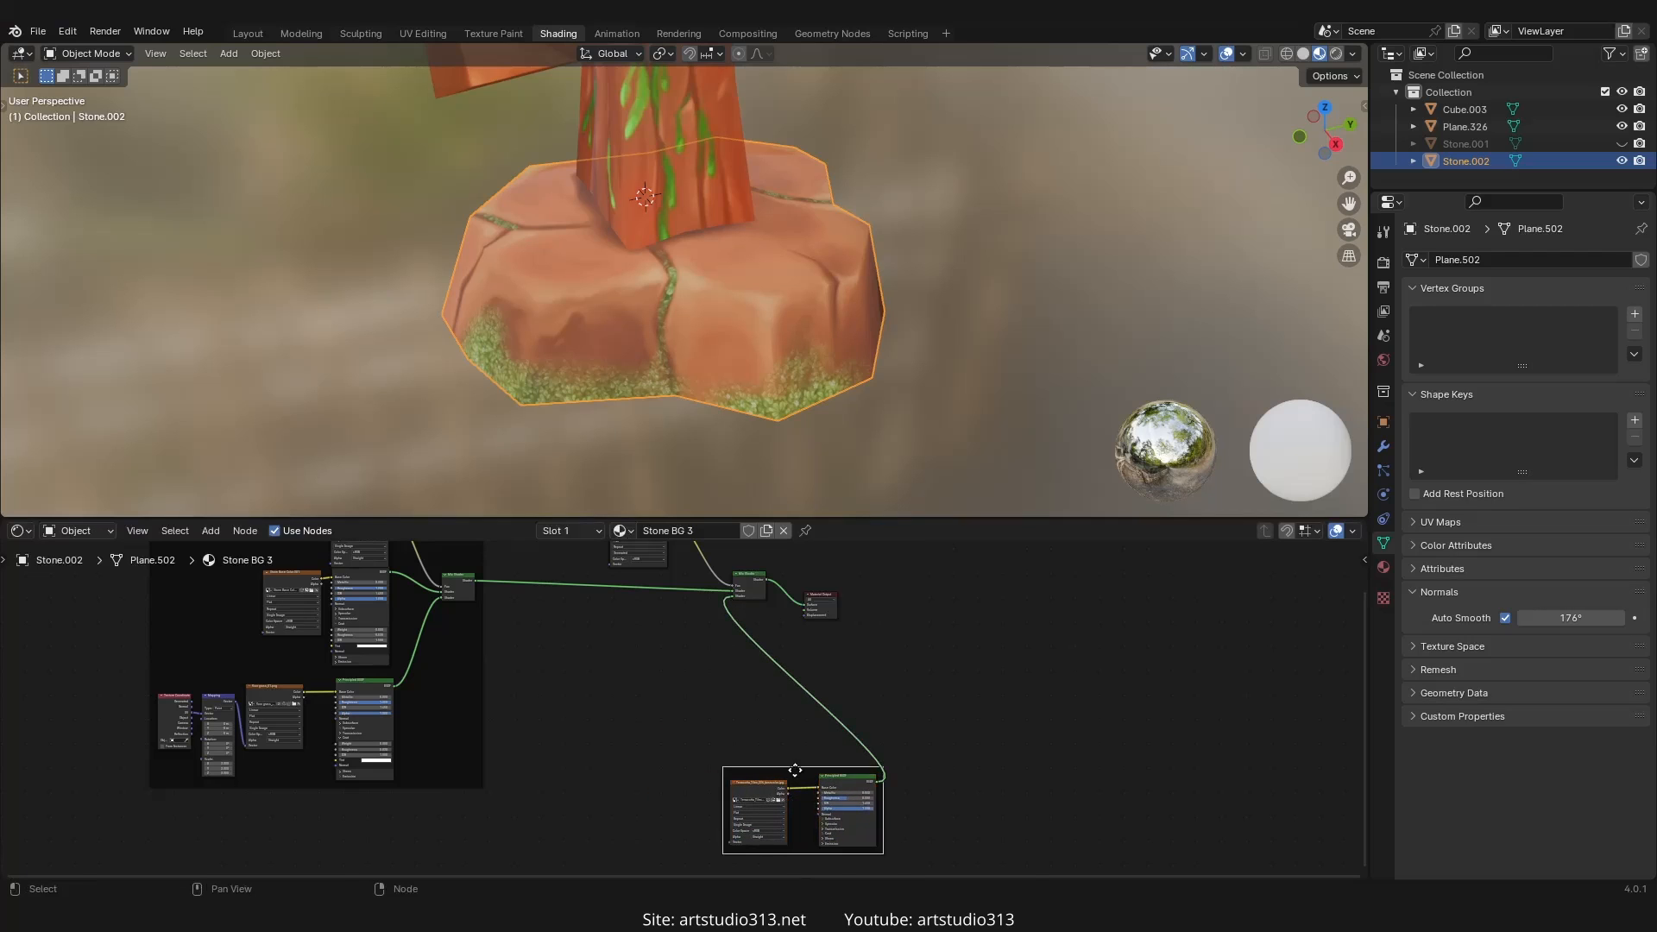
pyautogui.moveTo(789, 768); pyautogui.dragTo(622, 702)
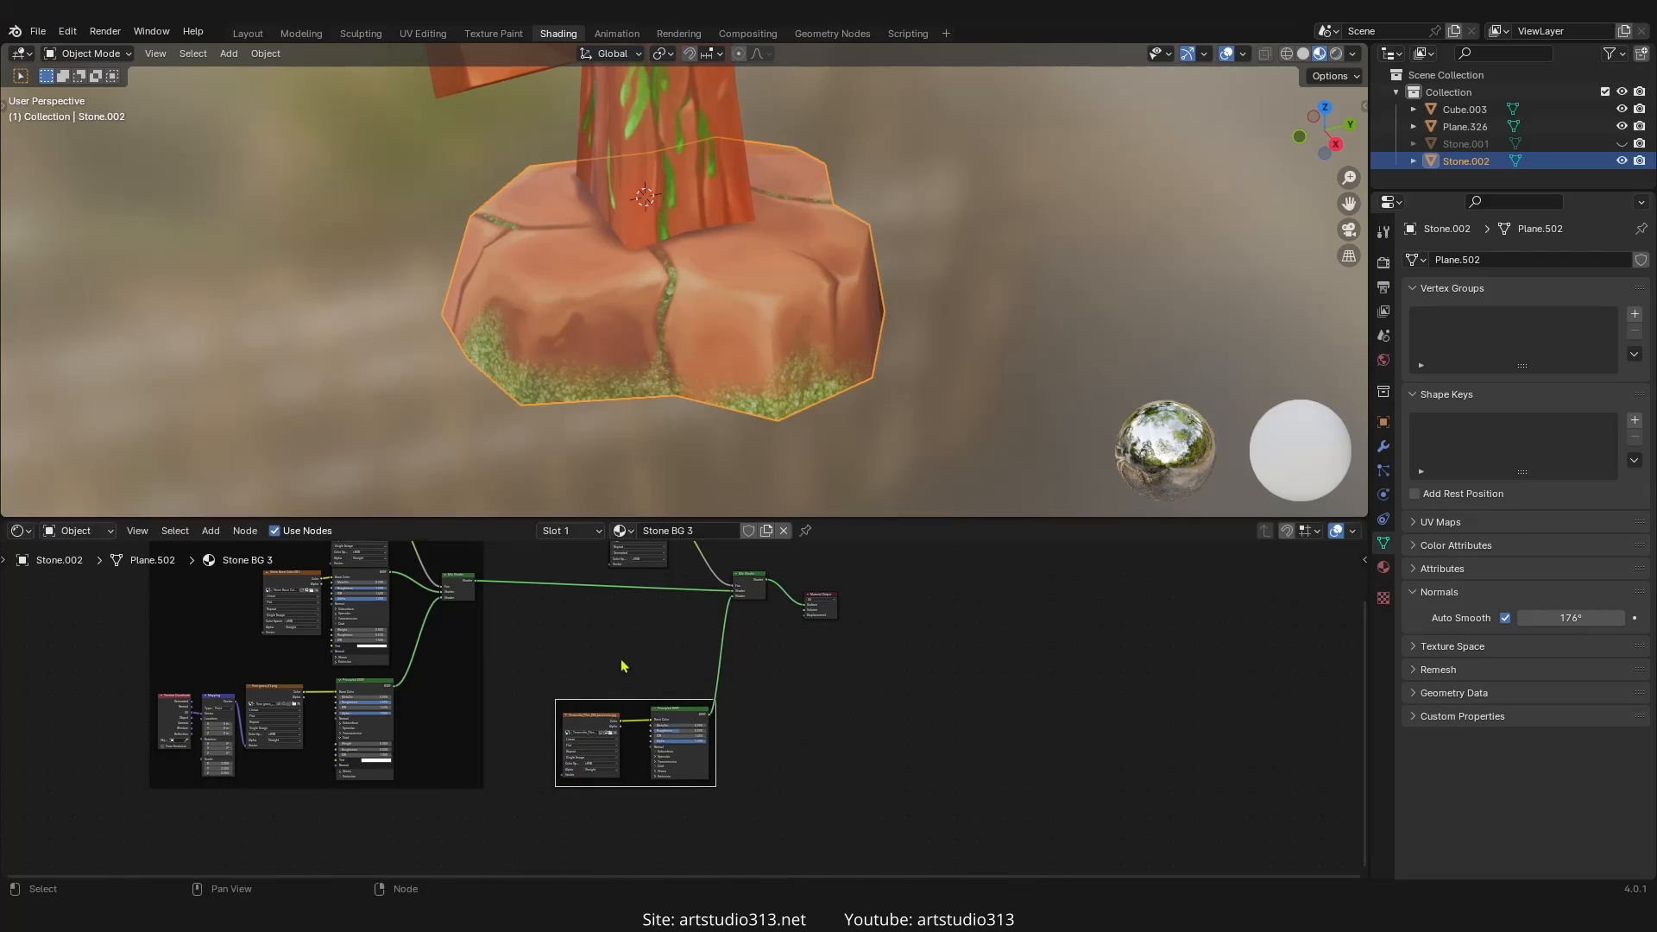
pyautogui.scroll(-2, 620, 660)
pyautogui.scroll(2, 621, 663)
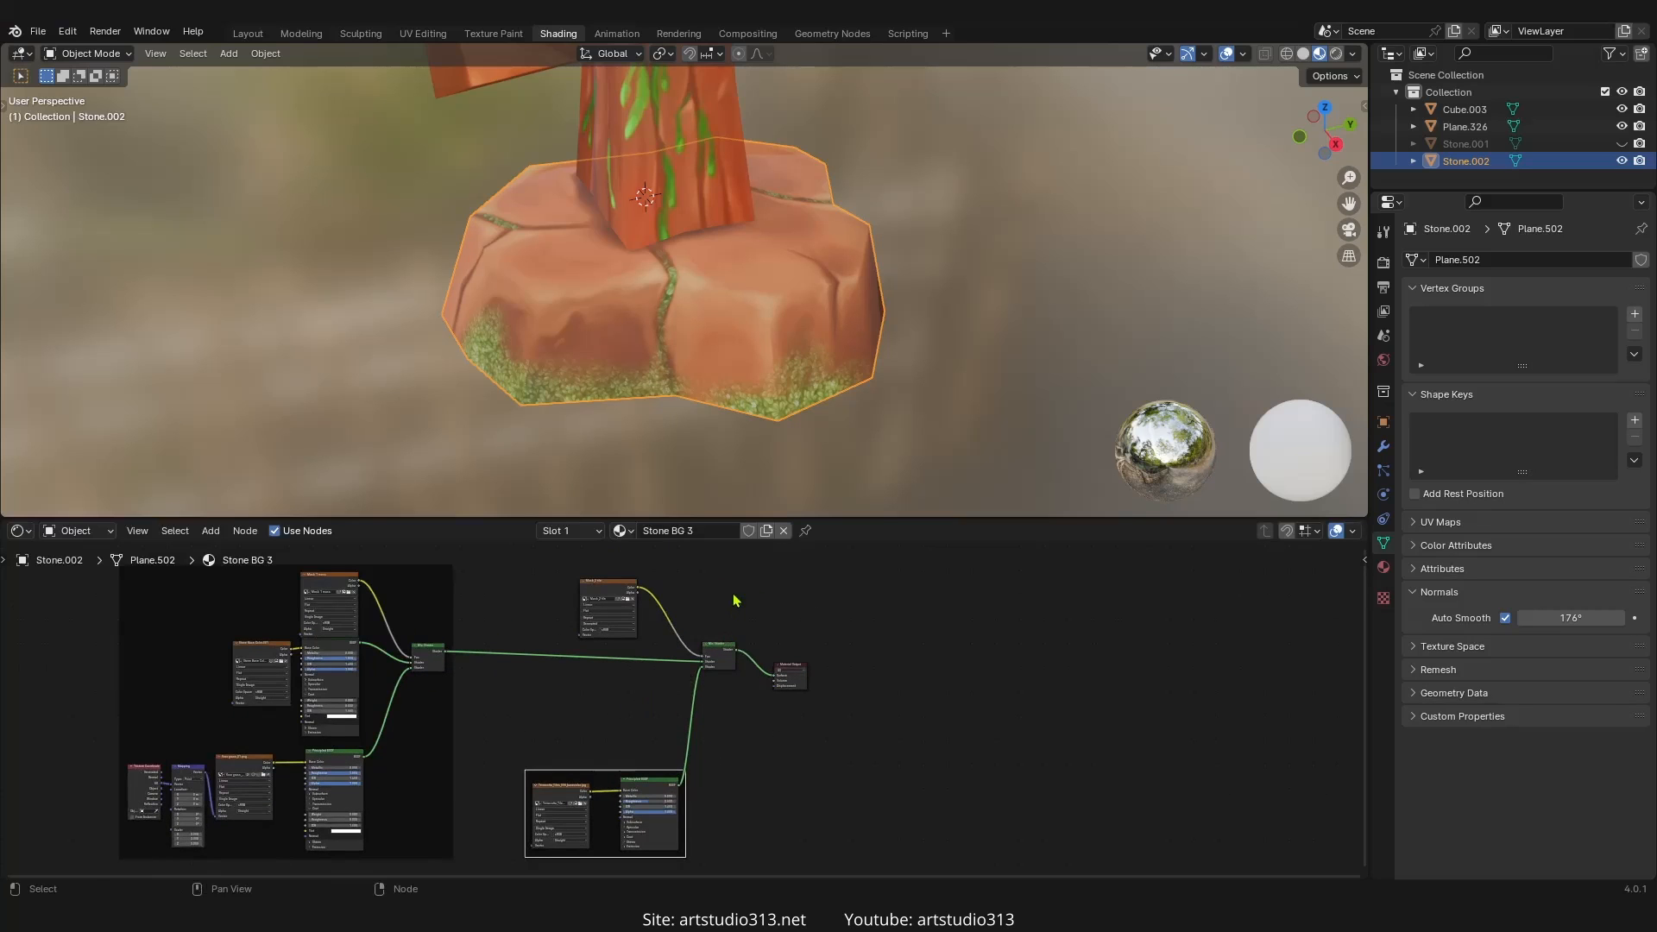
# - Add the Mask_2 tile texture and the second Mix Shader to the frame holding the terracotta nodes
pyautogui.moveTo(734, 600); pyautogui.dragTo(576, 601)
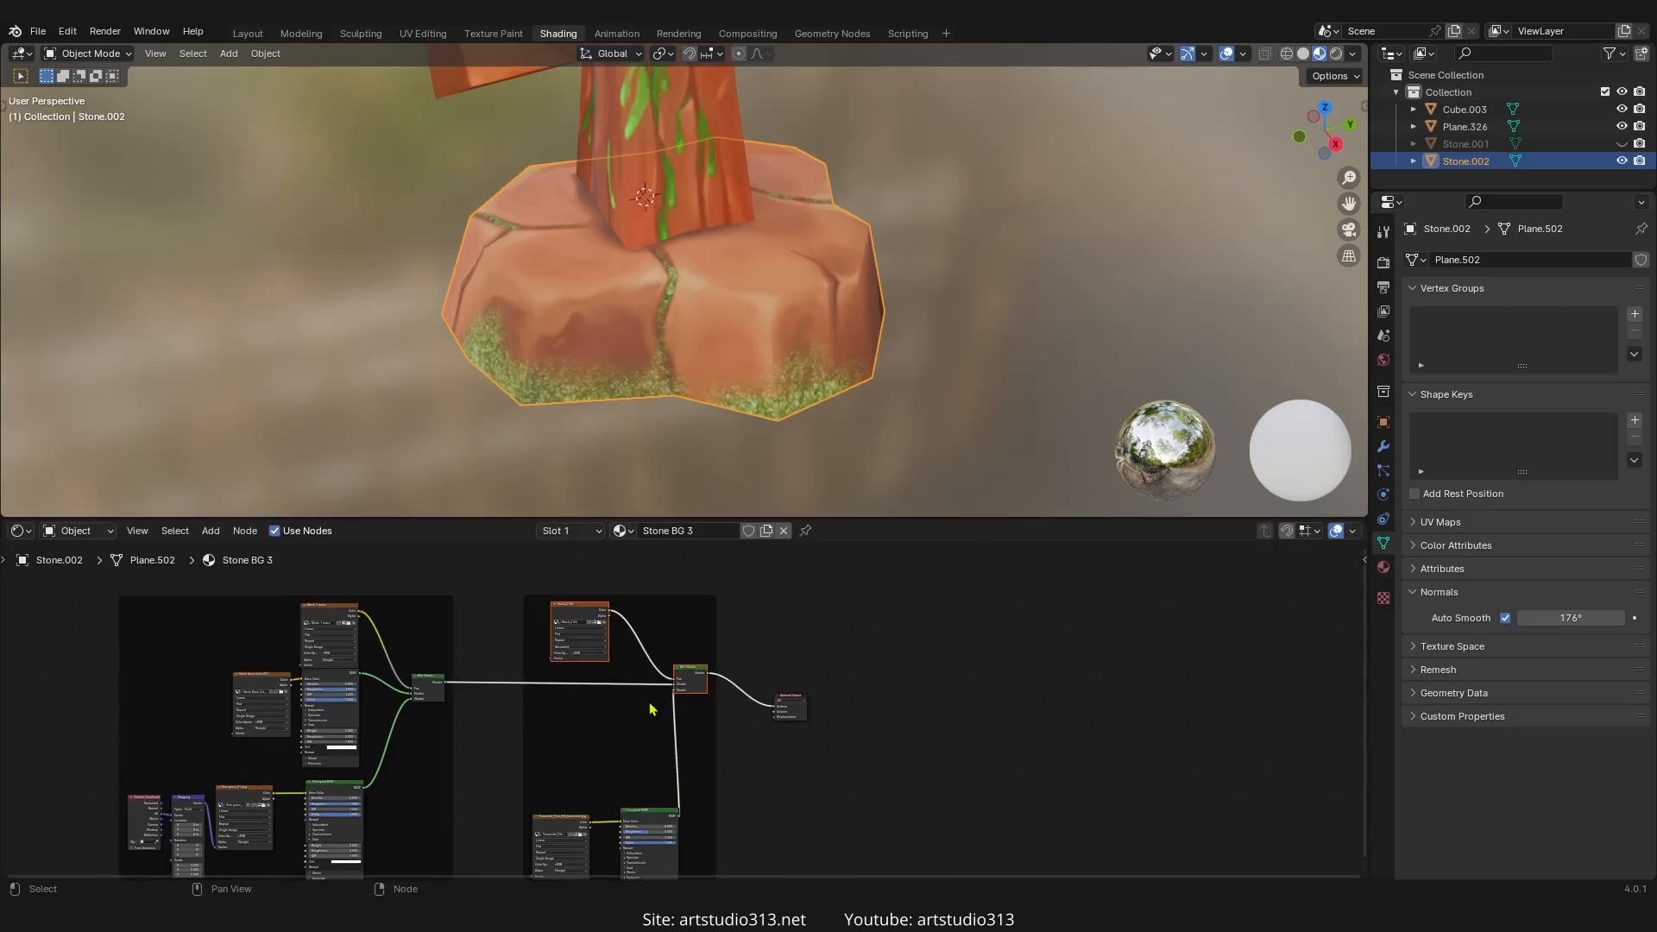
pyautogui.scroll(3, 676, 723)
pyautogui.moveTo(676, 723); pyautogui.dragTo(586, 711, button='middle')
pyautogui.click(693, 777)
pyautogui.scroll(-3, 563, 711)
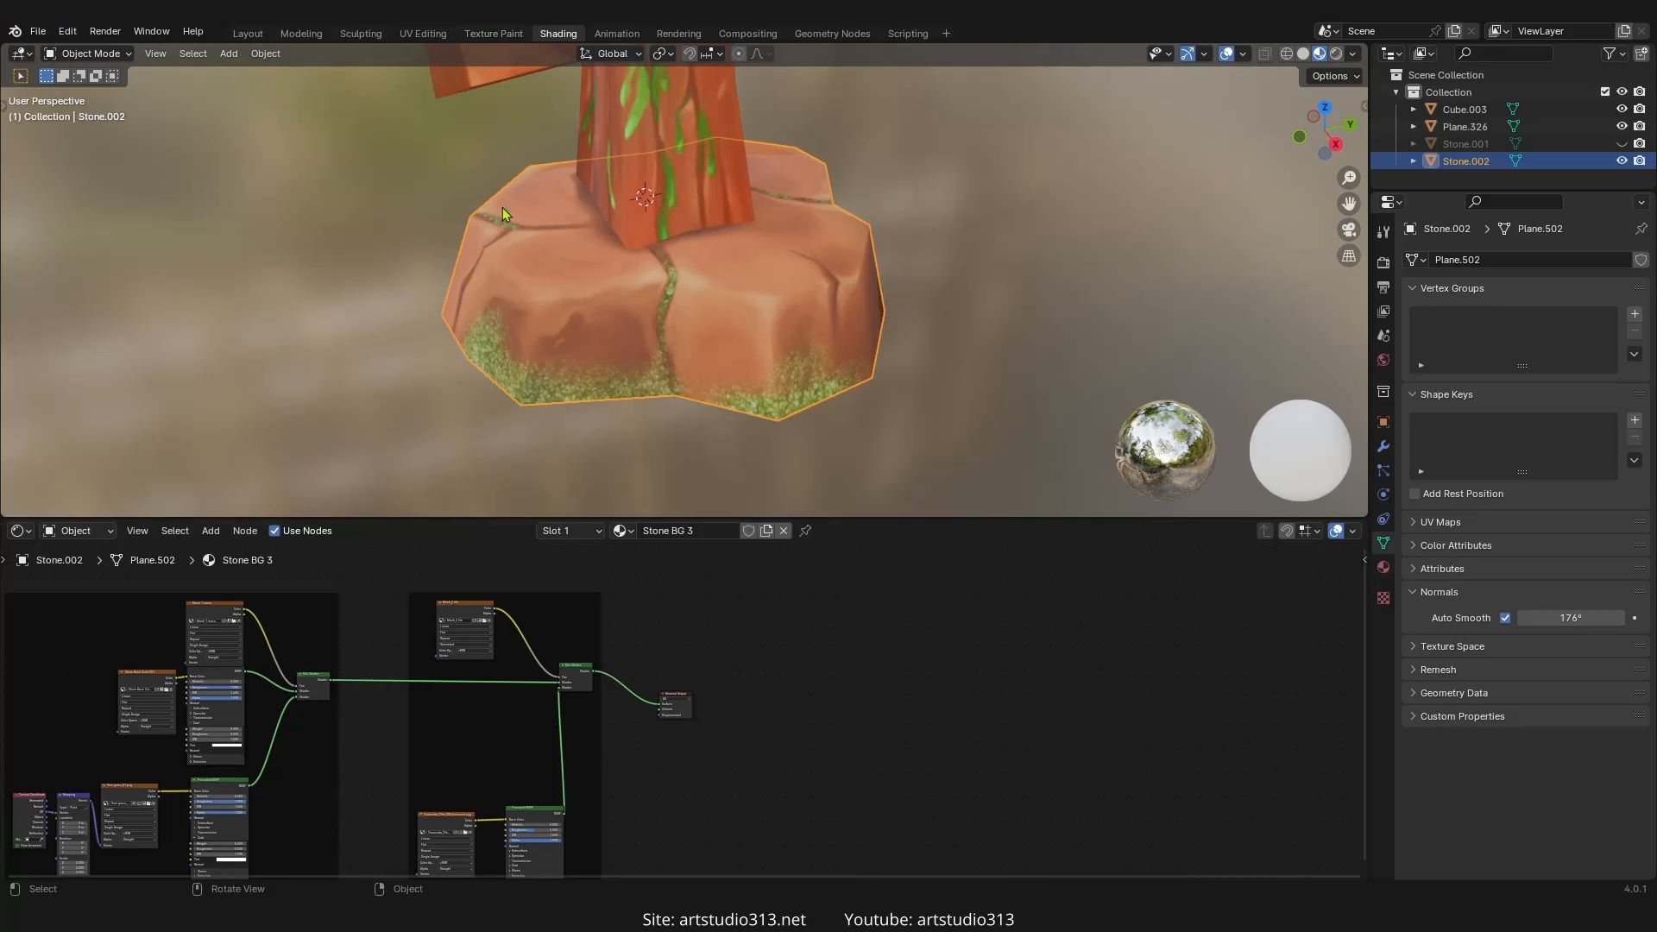
# - Select the Mask_2 tile texture node and bring it up as the active paint image in the Texture Paint workspace
pyautogui.click(463, 618)
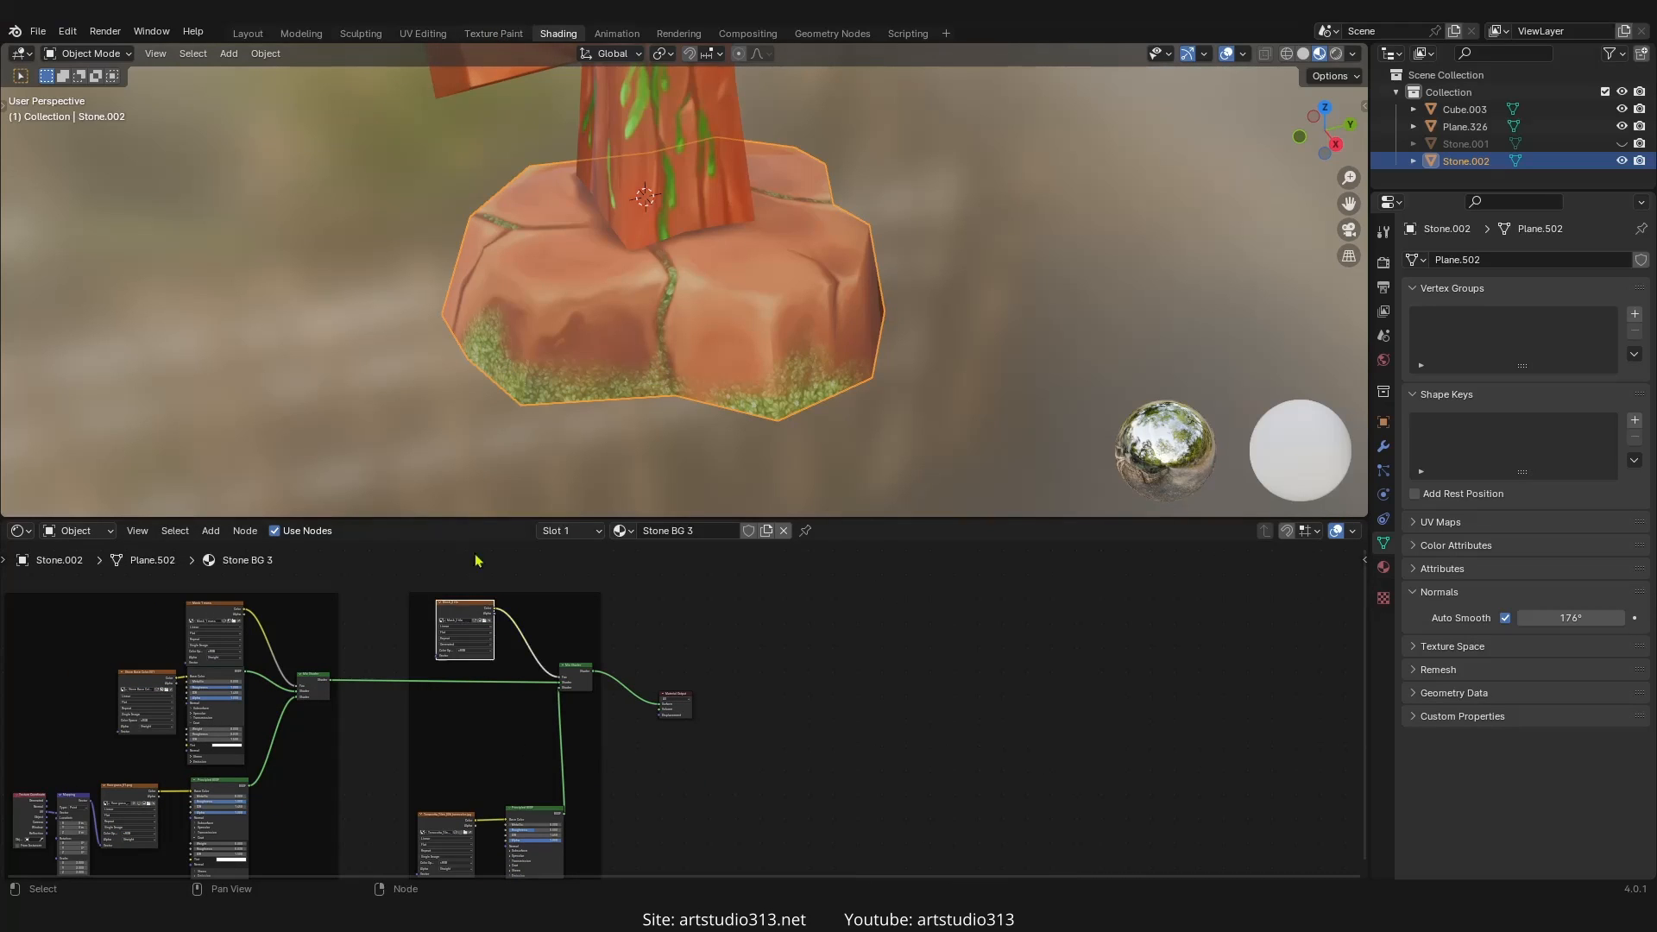
pyautogui.click(491, 34)
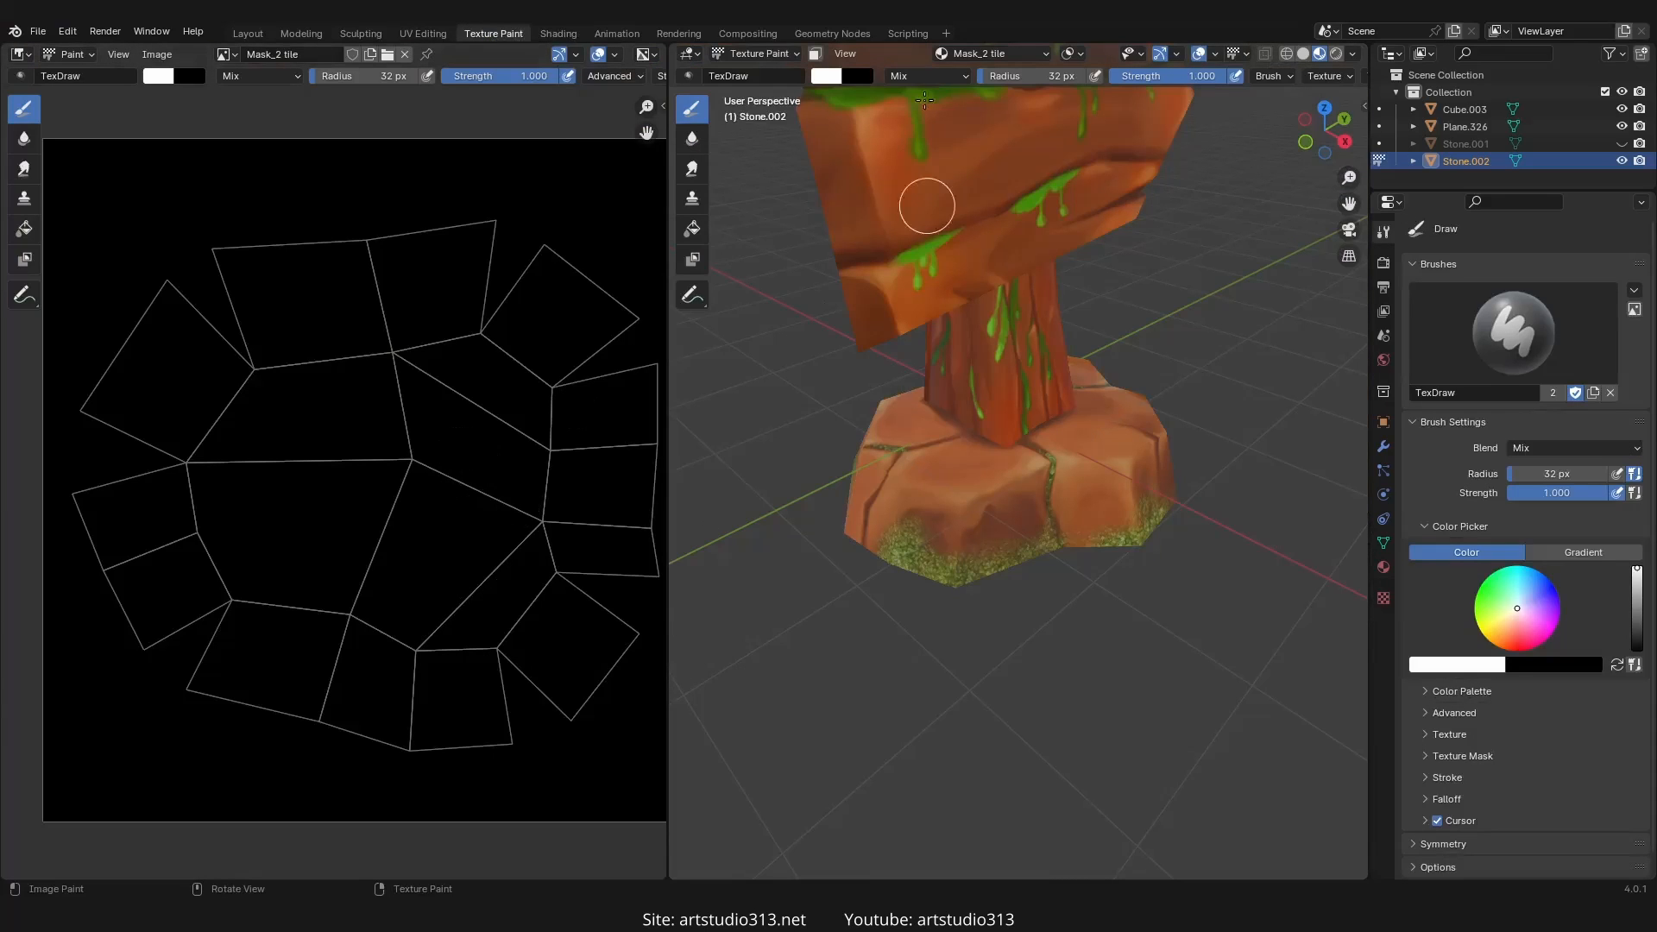
pyautogui.click(981, 55)
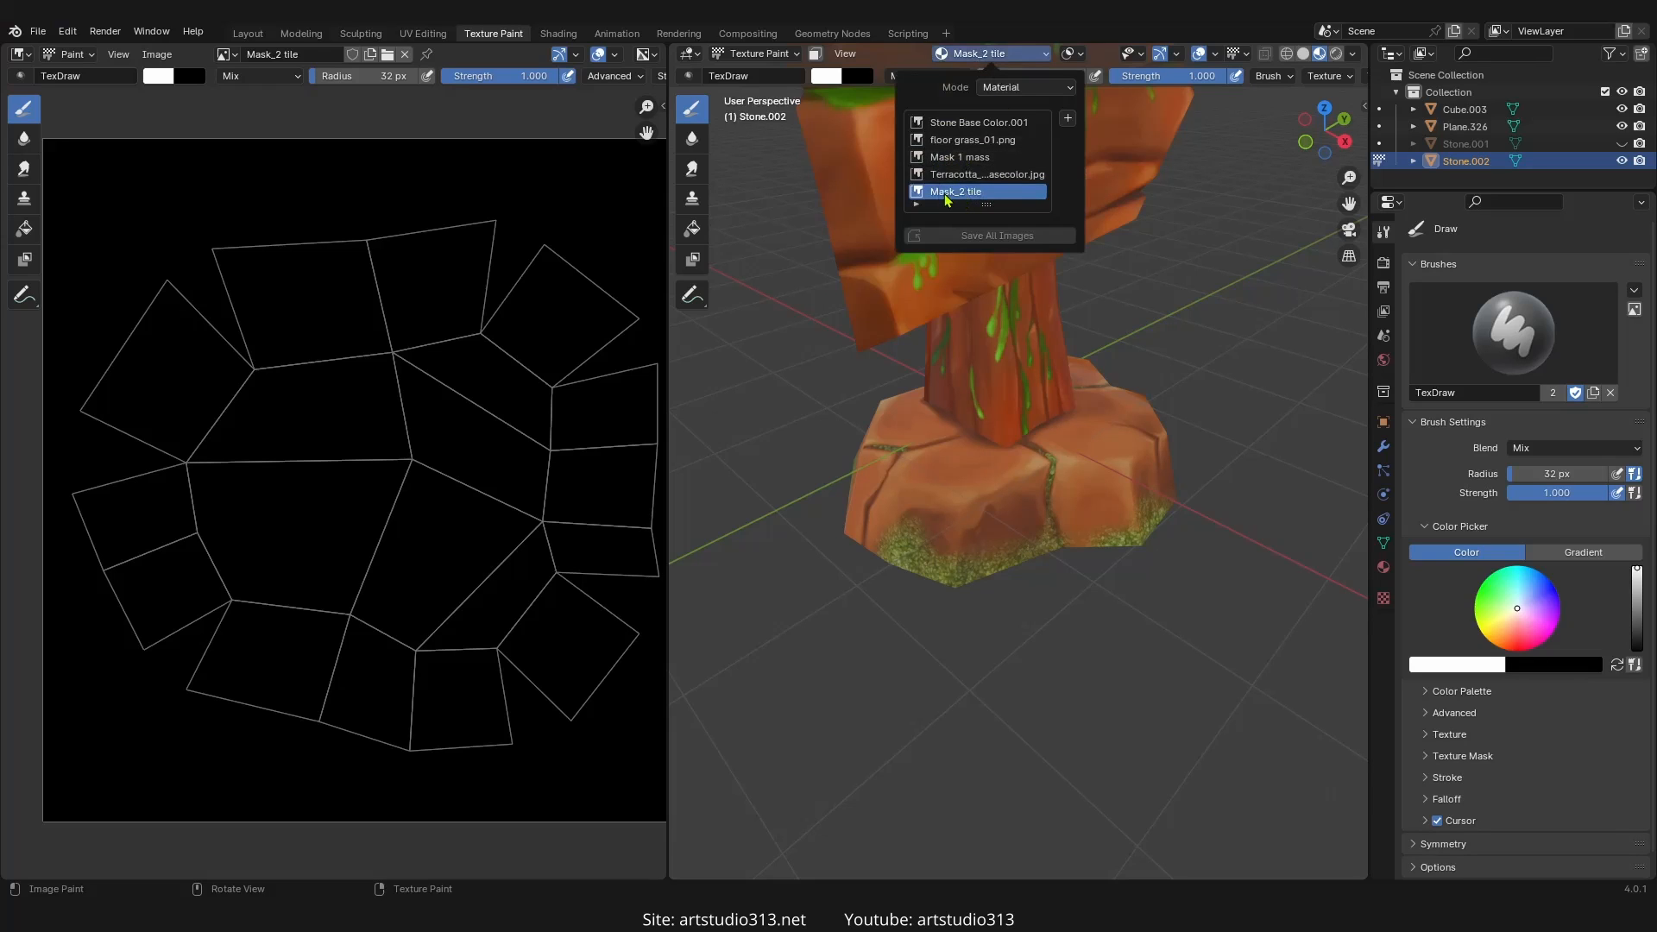
pyautogui.moveTo(1039, 517)
pyautogui.mouseDown(button='middle')
pyautogui.moveTo(969, 562)
pyautogui.moveTo(1094, 437)
pyautogui.moveTo(1020, 510)
pyautogui.mouseUp(button='middle')
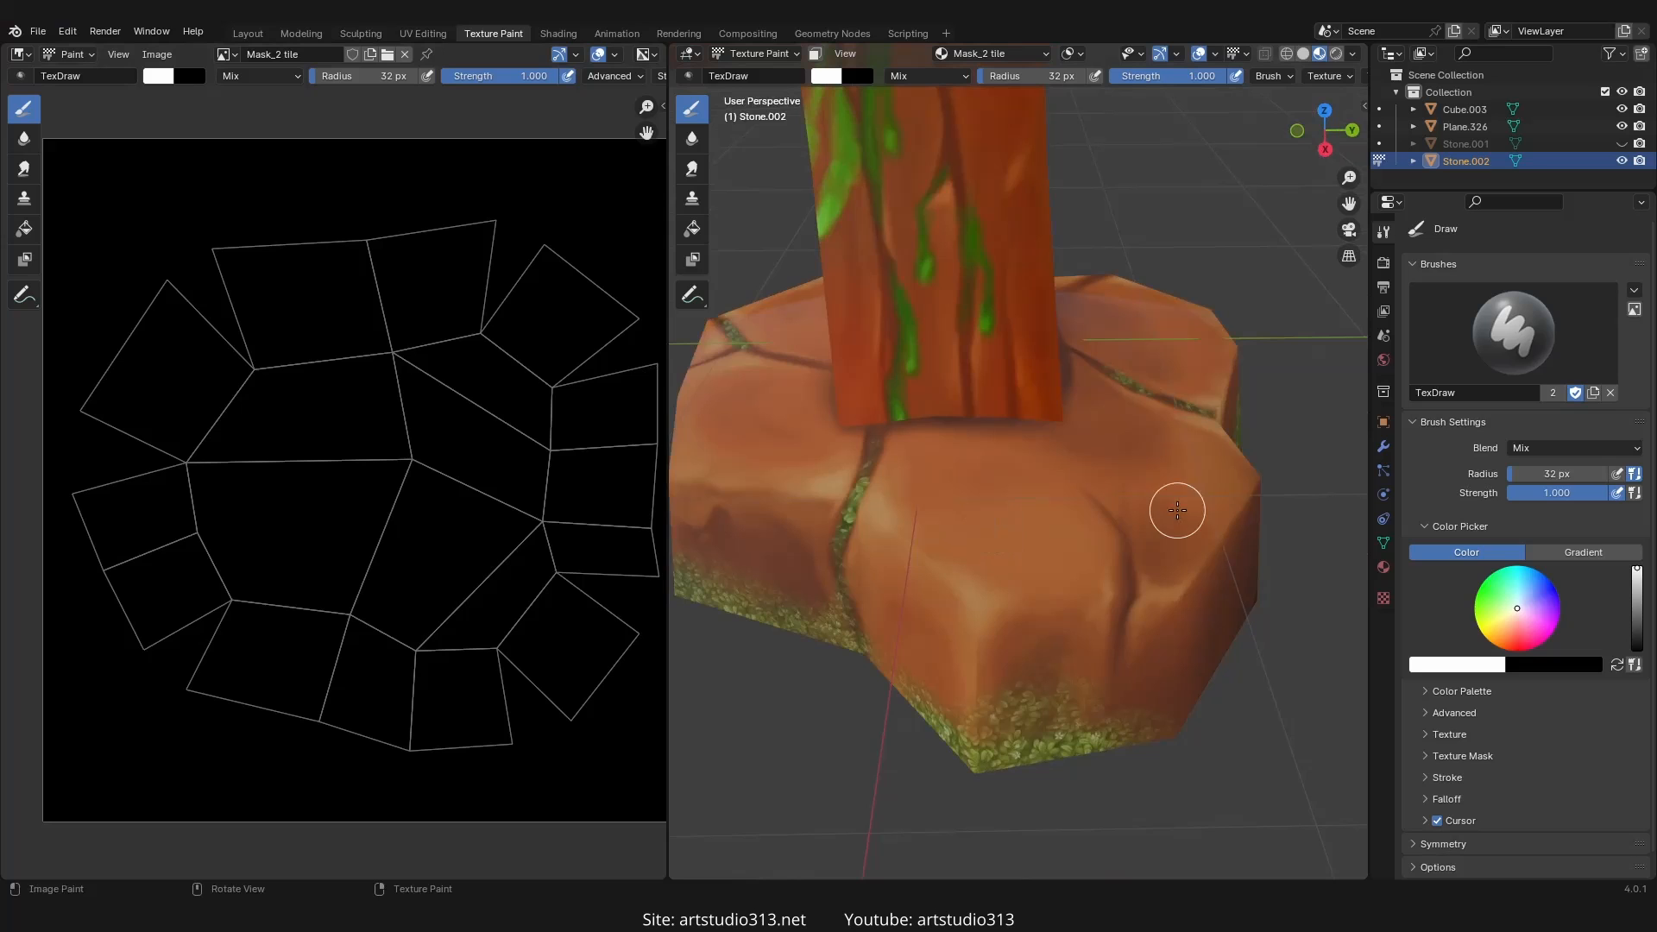
# - Set the brush radius to 81 px and paint a white patch on the stone's top beside the post
pyautogui.moveTo(1008, 560); pyautogui.dragTo(1073, 452, button='middle')
pyautogui.press('f')
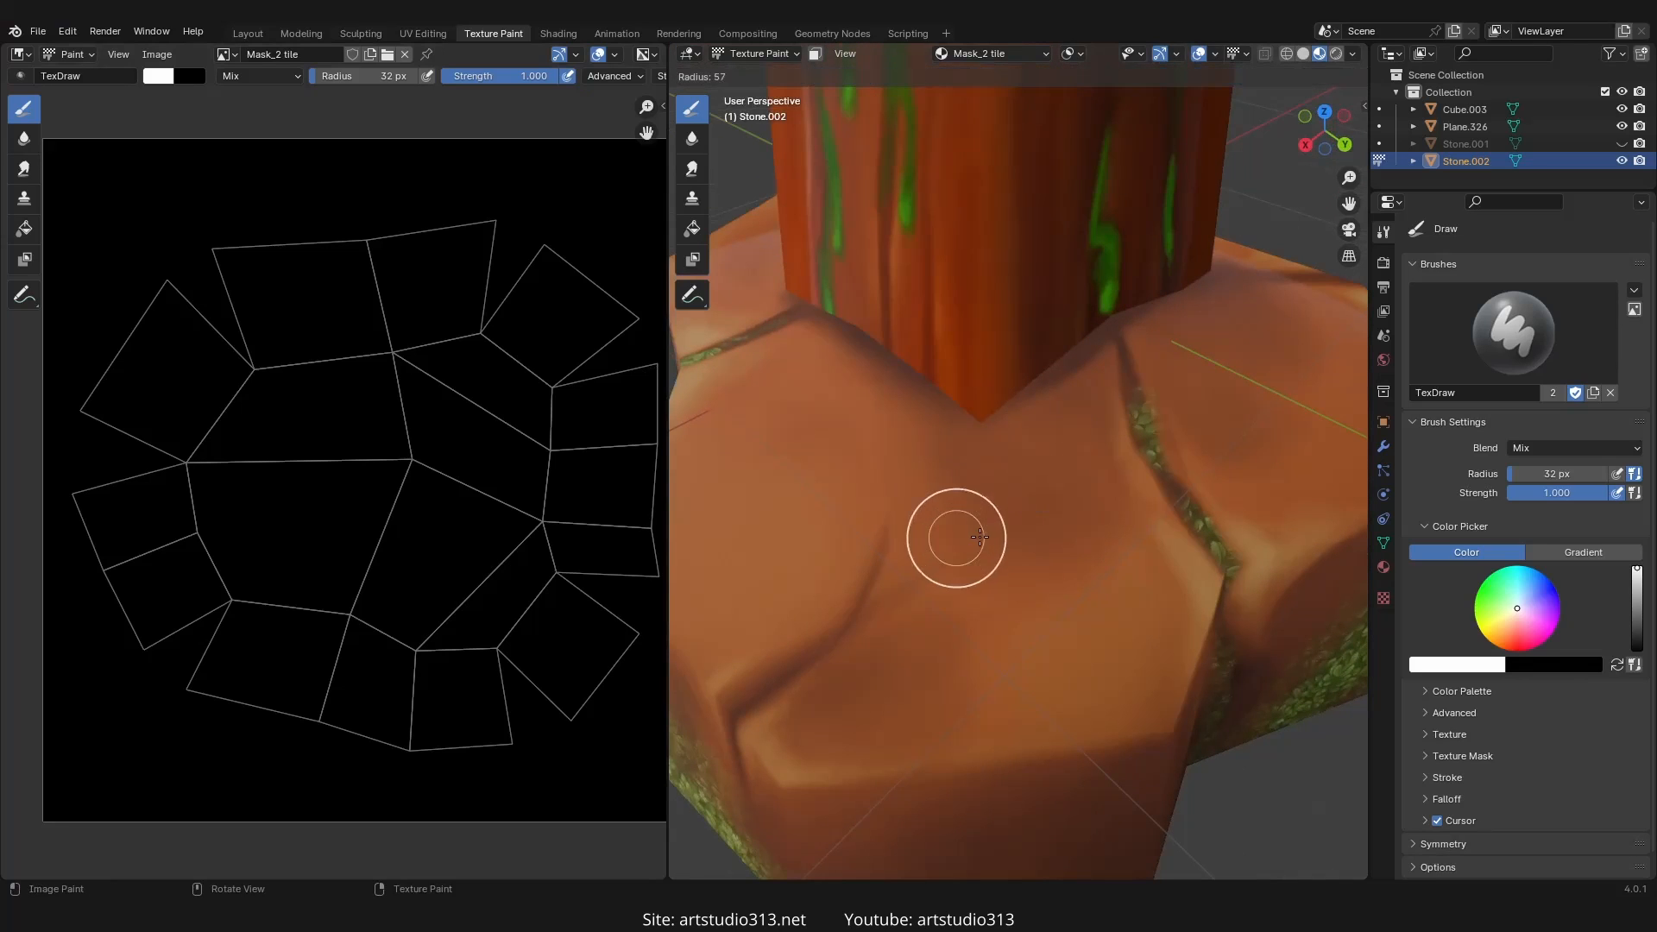
pyautogui.moveTo(1022, 605)
pyautogui.mouseDown()
pyautogui.moveTo(1036, 529)
pyautogui.moveTo(1025, 603)
pyautogui.moveTo(968, 474)
pyautogui.mouseUp()
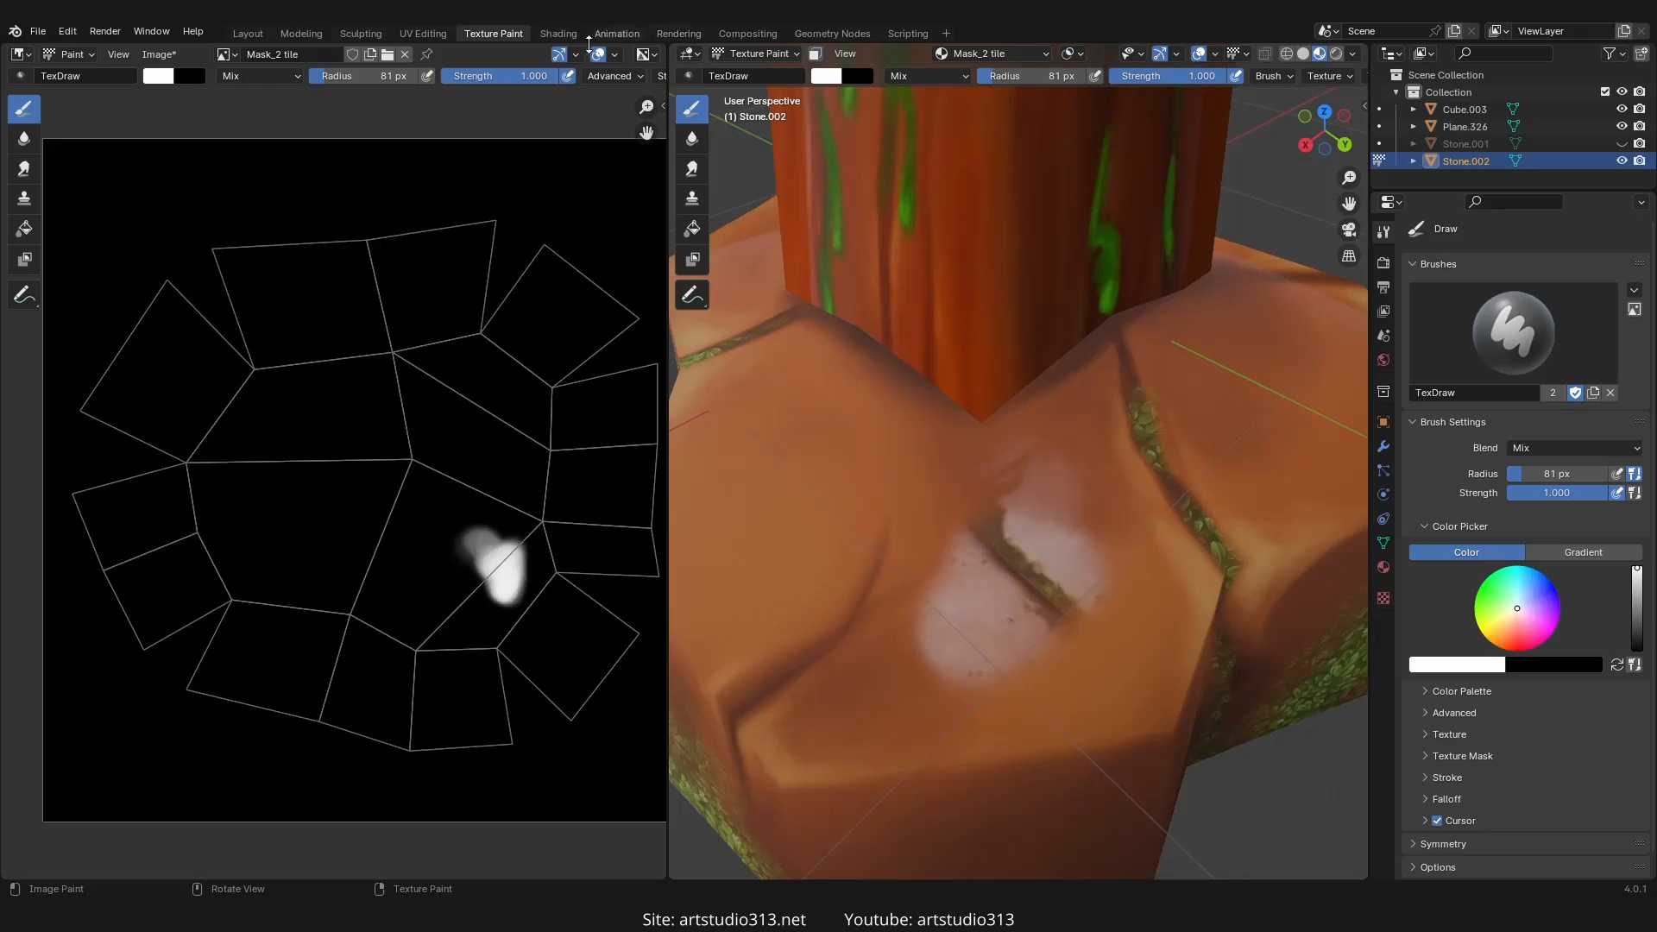
# - In the Shading workspace, add Texture Coordinate and Mapping nodes to the terracotta texture and place them inside its frame
pyautogui.click(559, 33)
pyautogui.scroll(3, 604, 690)
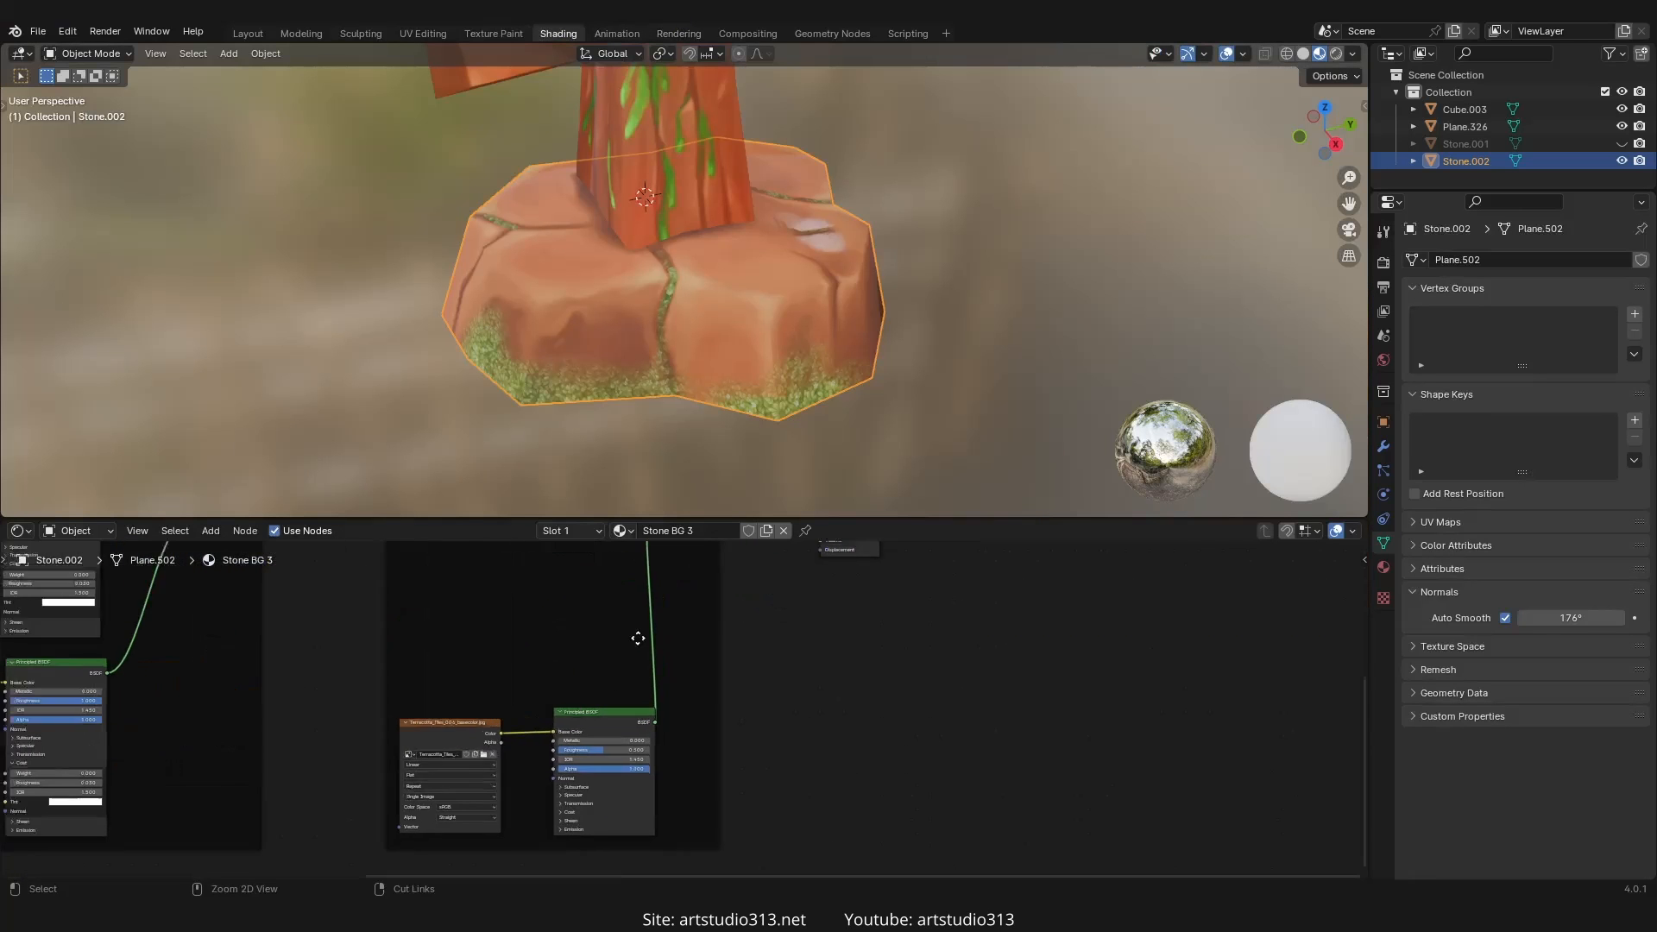
pyautogui.click(450, 743)
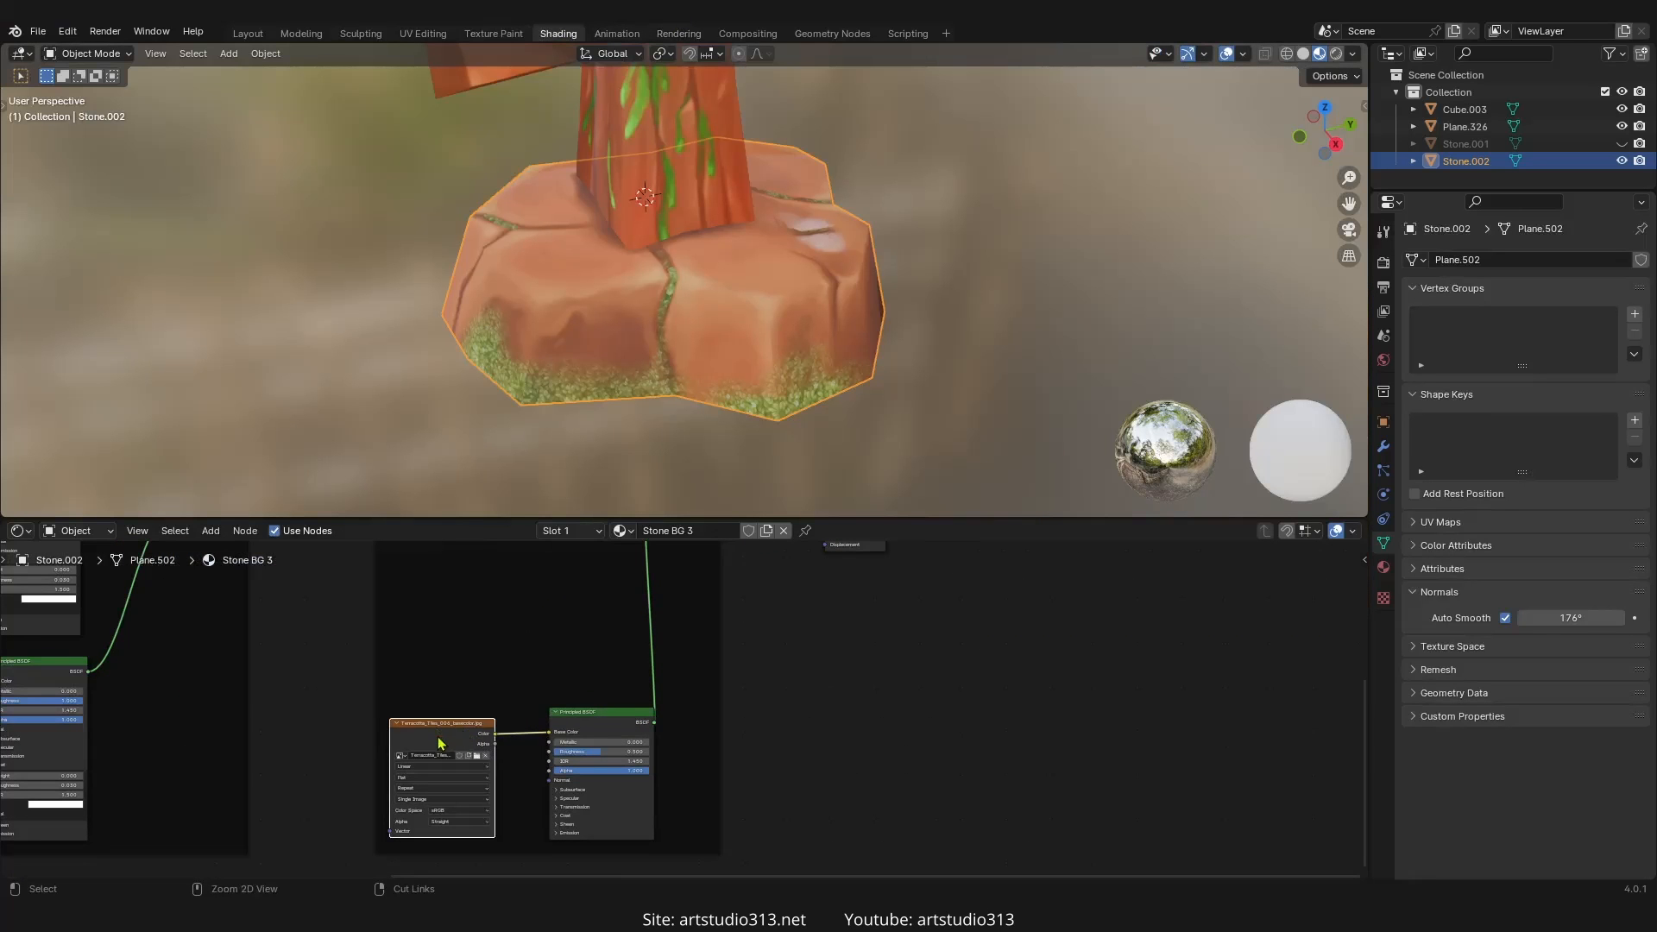
pyautogui.hotkey('ctrl', 't')
pyautogui.moveTo(439, 746); pyautogui.dragTo(679, 663, button='middle')
pyautogui.scroll(-5, 679, 663)
pyautogui.press('g')
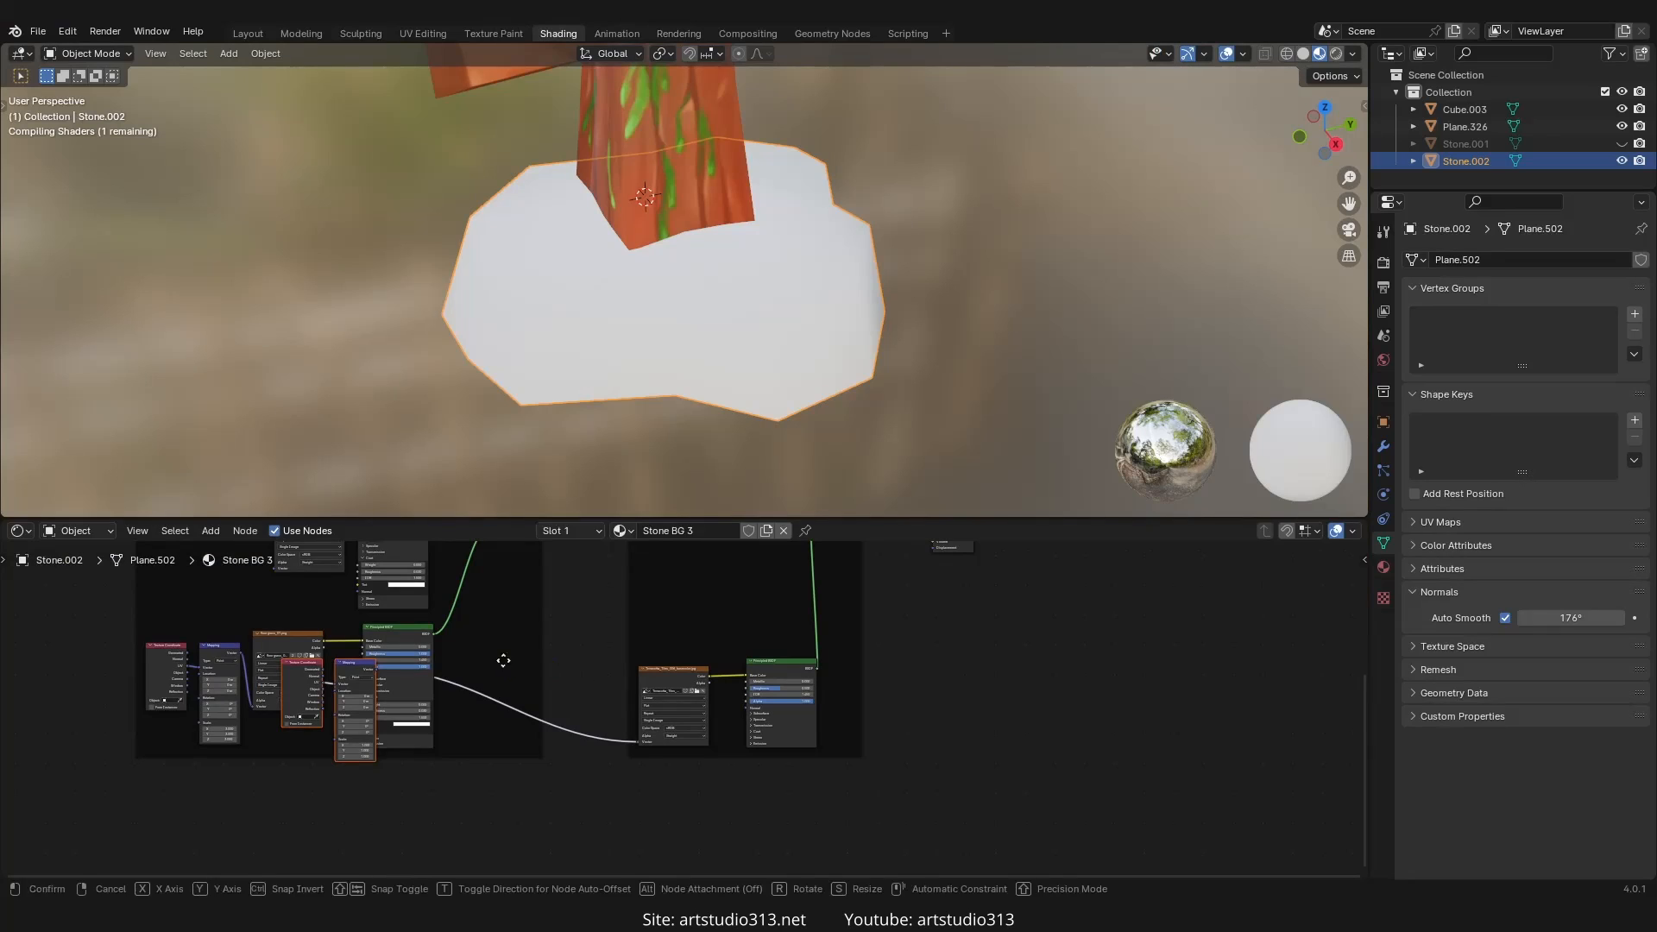
pyautogui.click(868, 583)
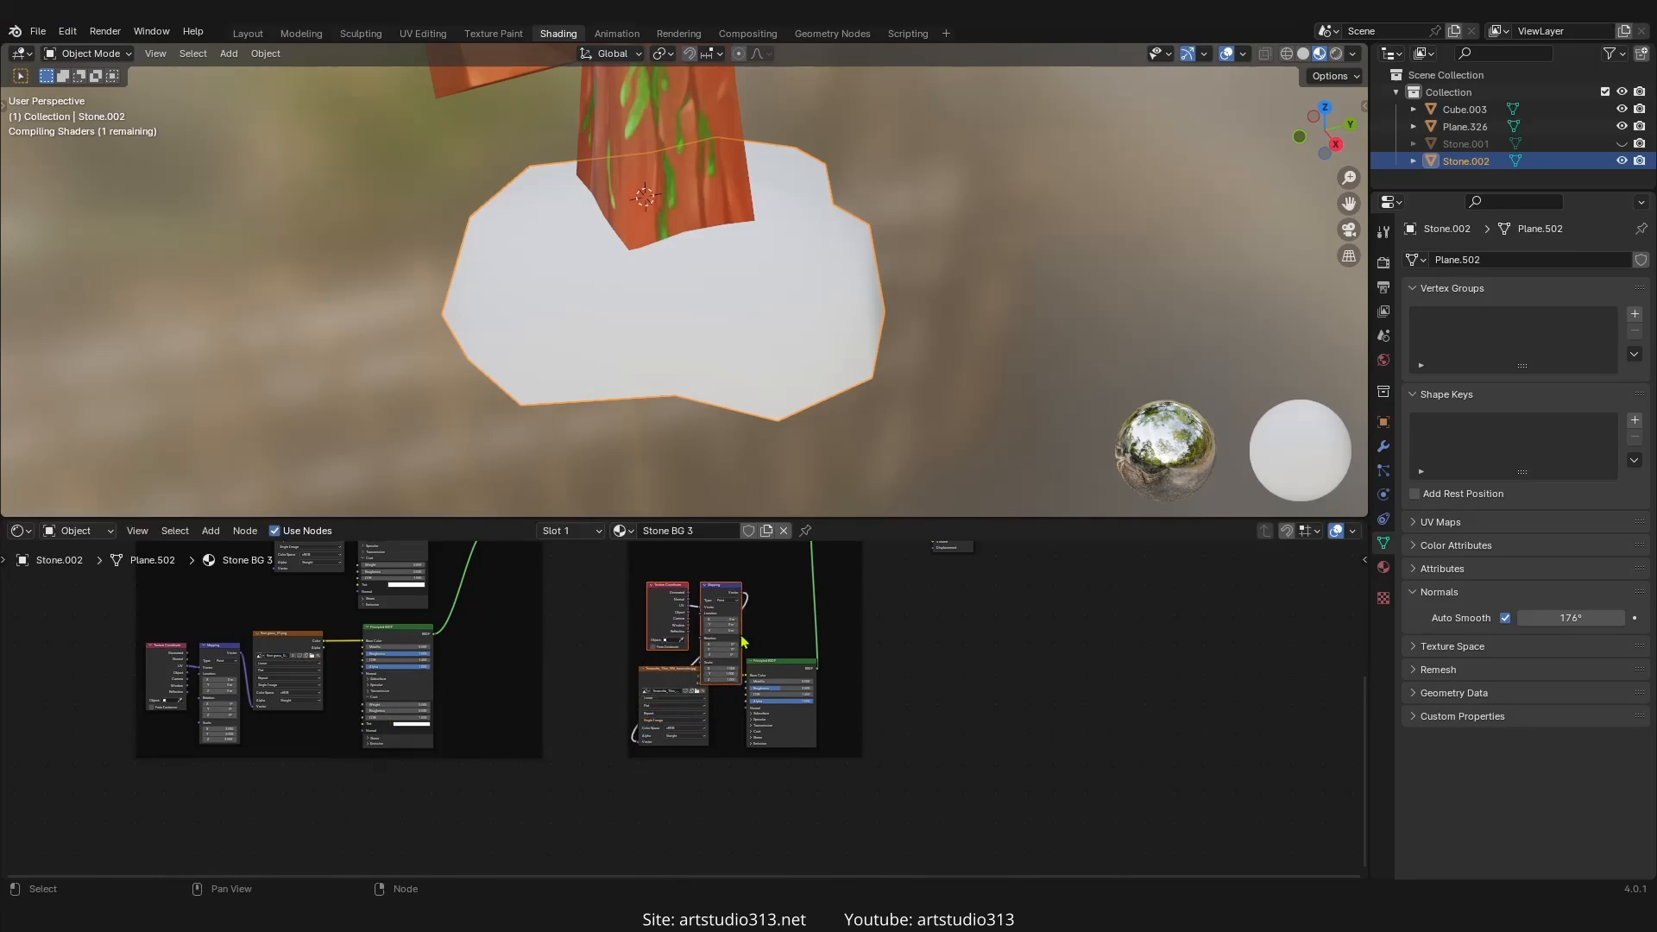
pyautogui.press('g')
pyautogui.click(654, 621)
pyautogui.scroll(-1, 764, 671)
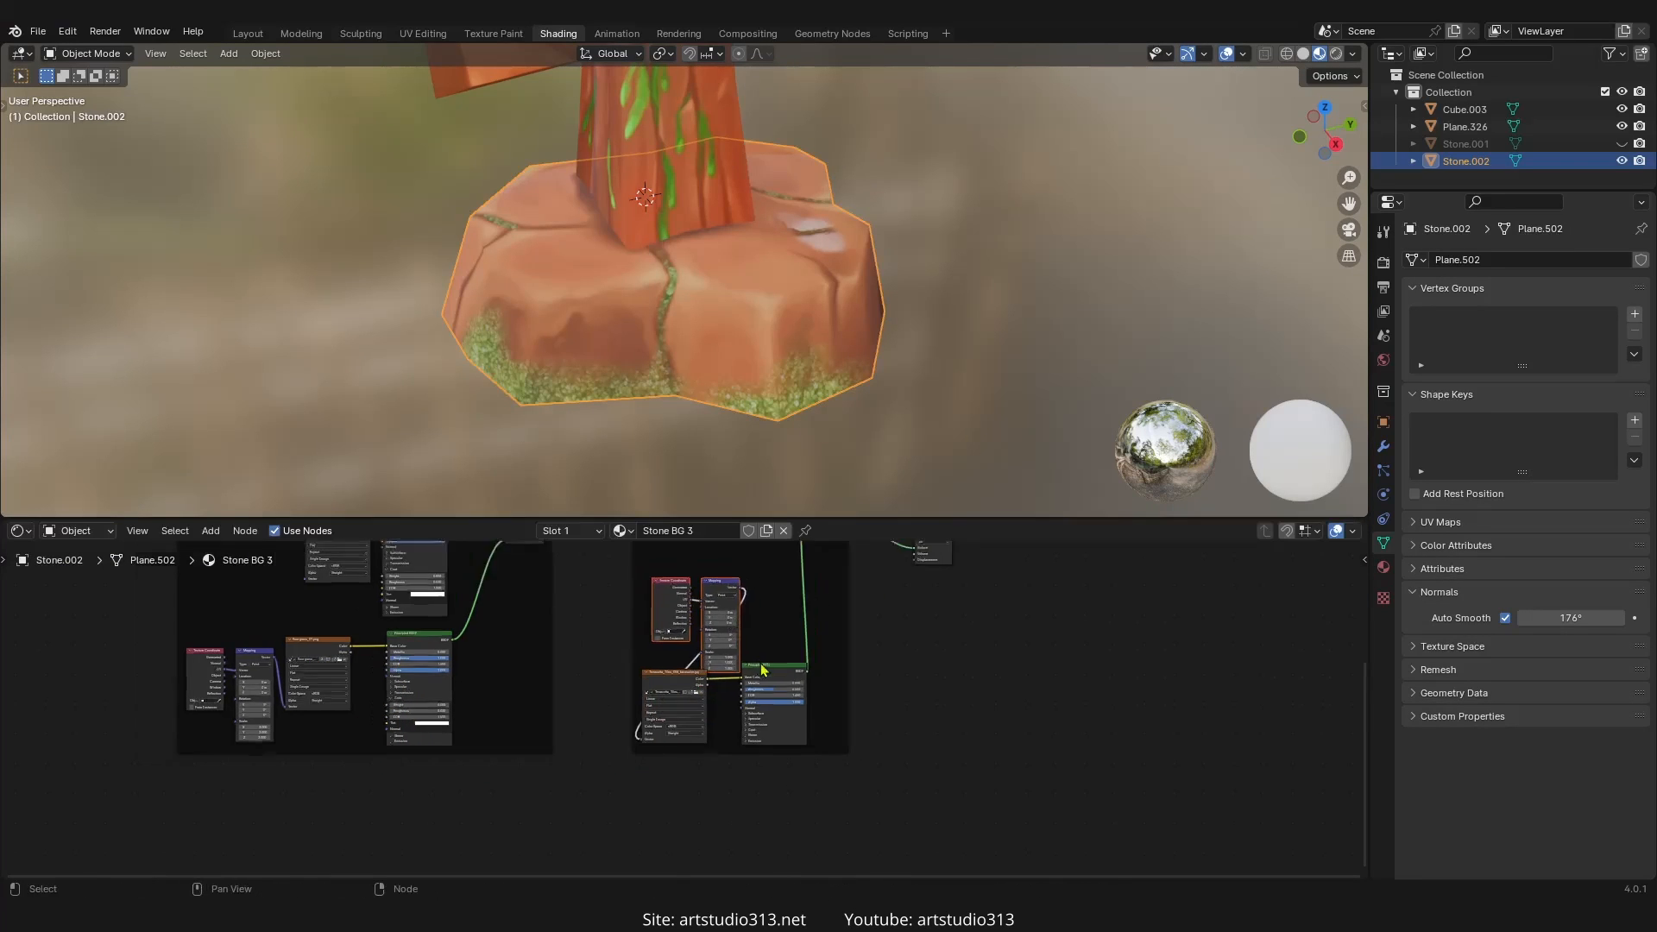
# - Move the terracotta texture and its Principled BSDF so they follow the Mapping node in the frame
pyautogui.scroll(-2, 764, 672)
pyautogui.scroll(1, 754, 669)
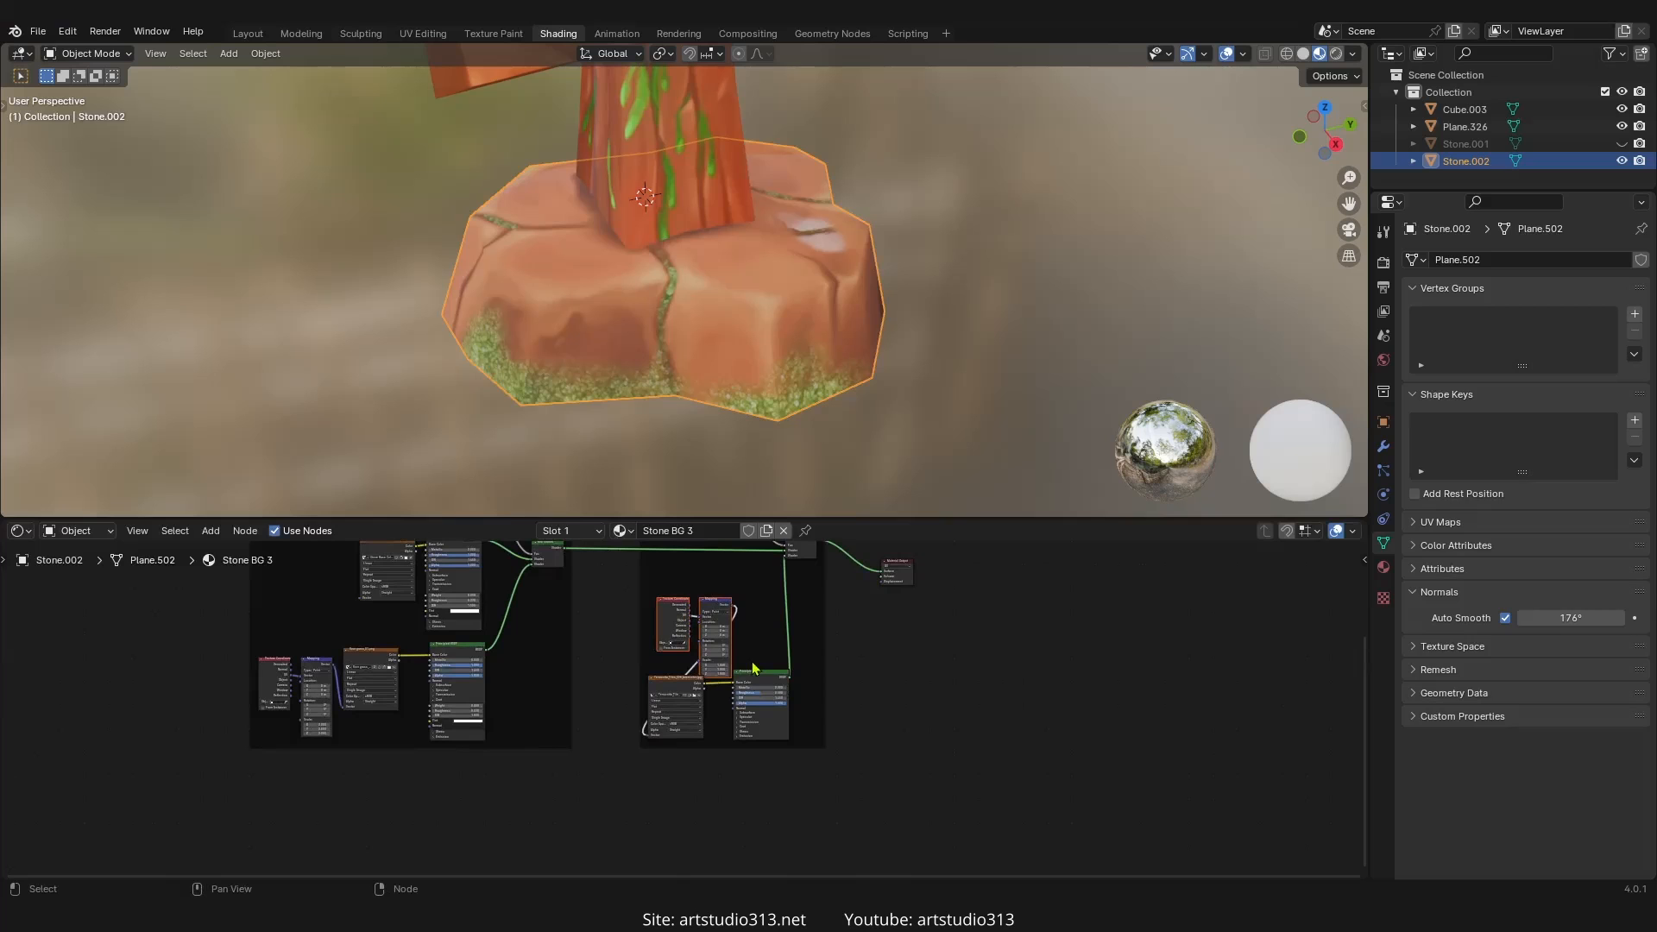
pyautogui.scroll(1, 752, 666)
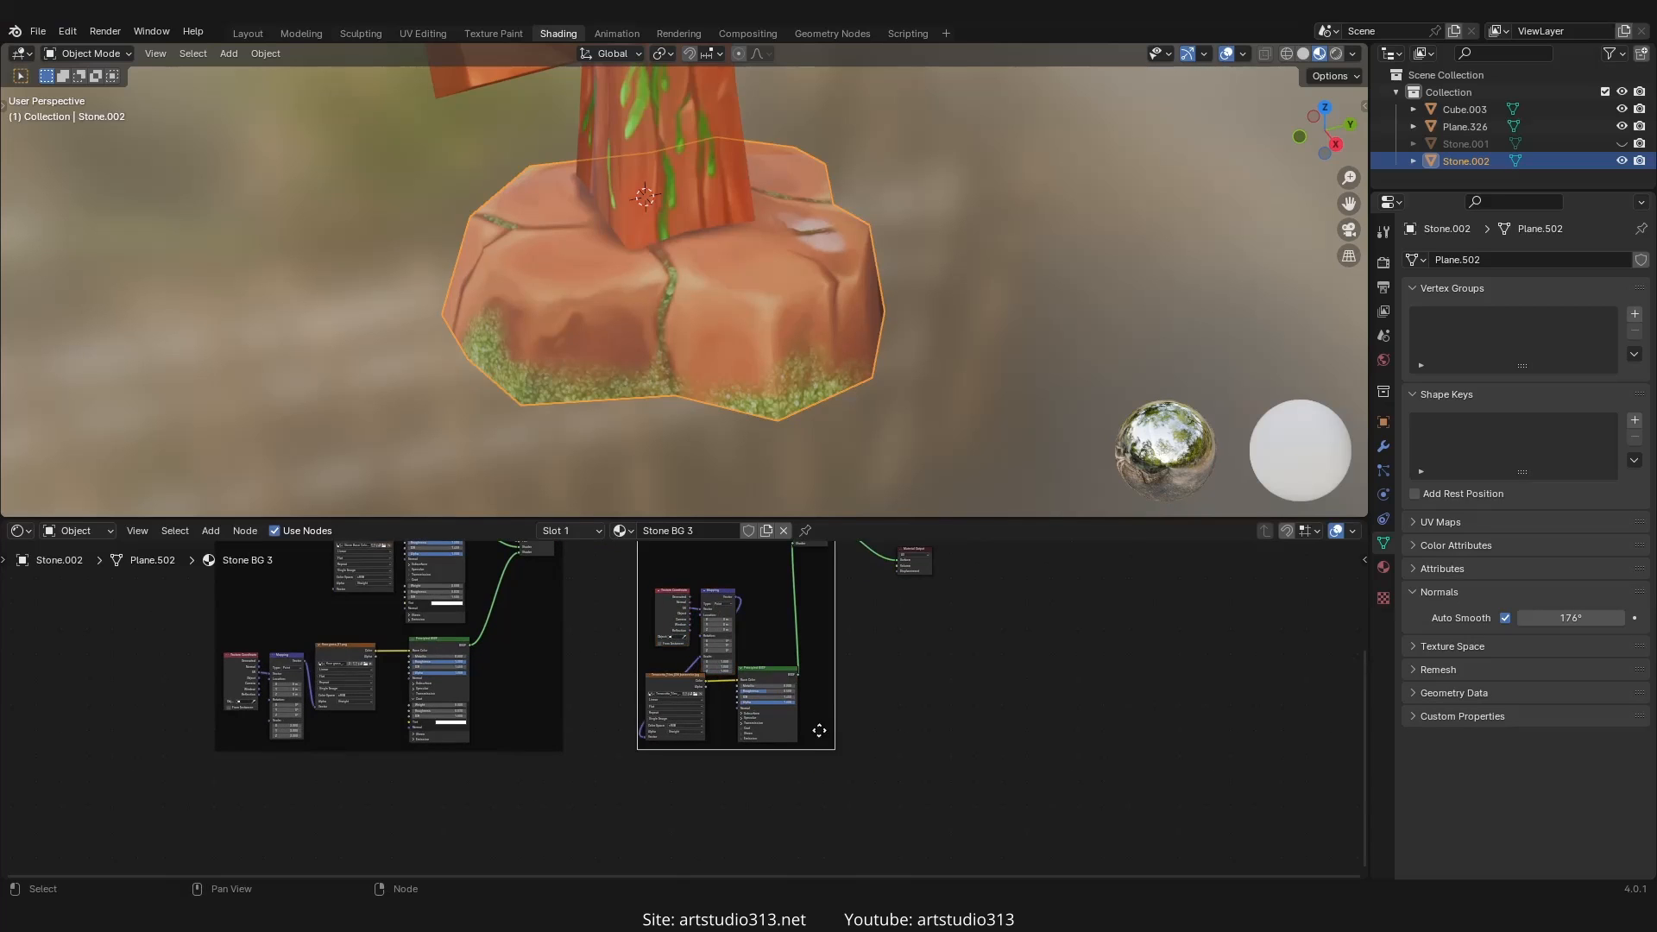
pyautogui.scroll(2, 684, 712)
pyautogui.moveTo(893, 725); pyautogui.dragTo(663, 701)
pyautogui.press('g')
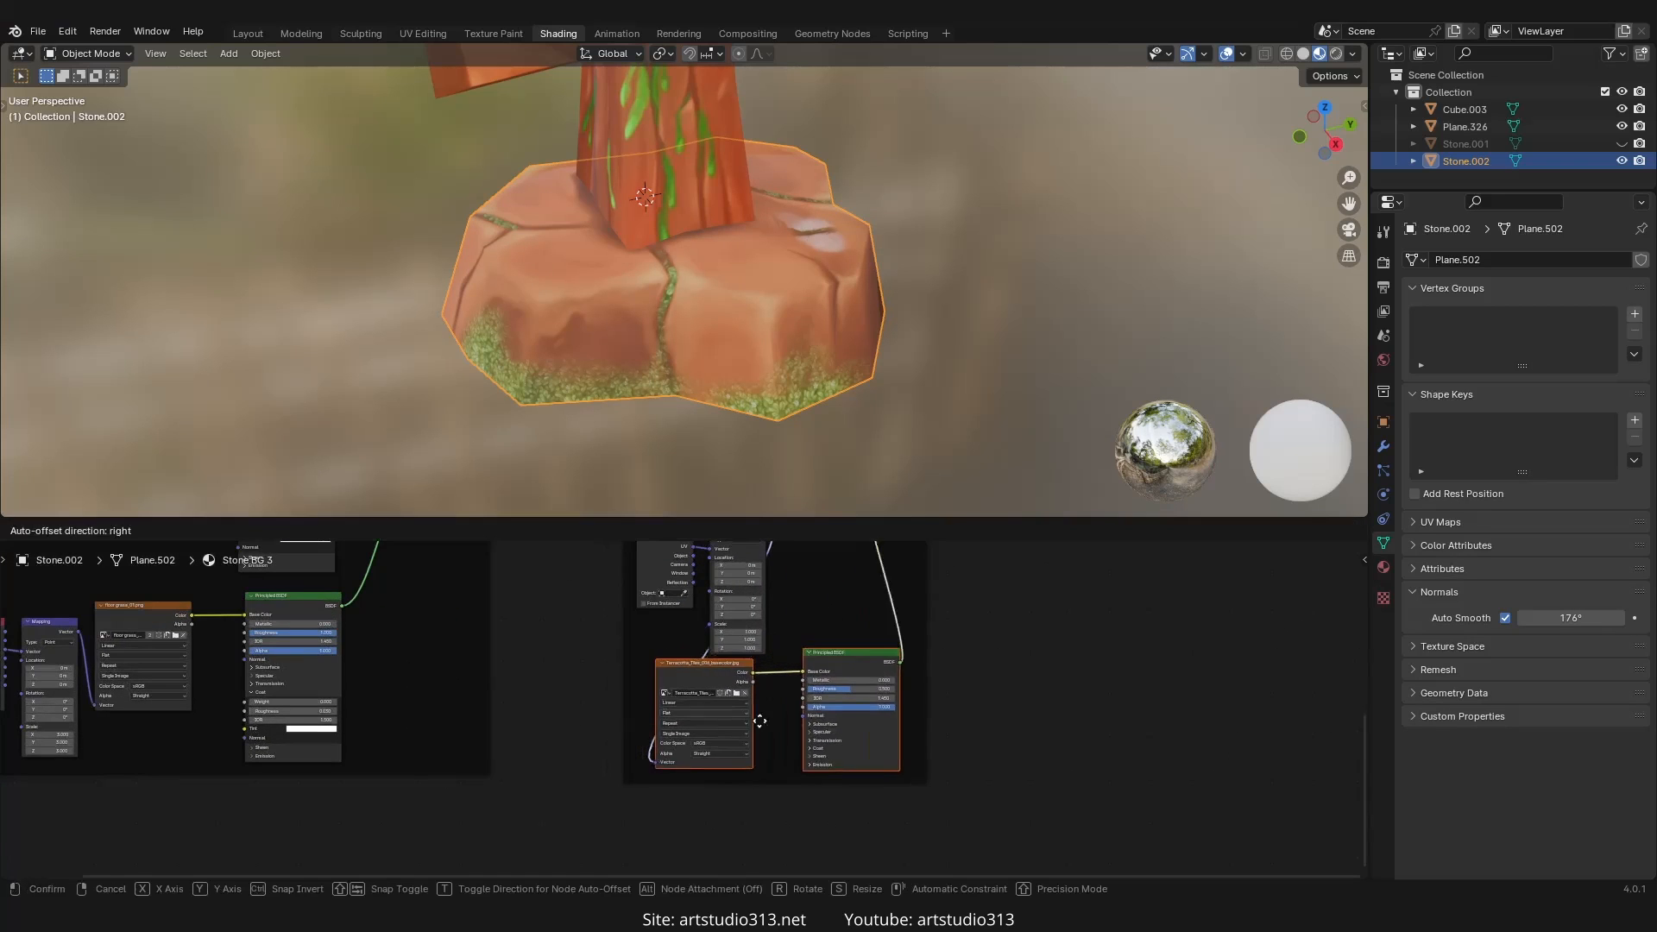
pyautogui.click(873, 594)
# - Move the second Mix Shader past the terracotta Principled BSDF and the Material Output beyond the frame
pyautogui.moveTo(821, 702); pyautogui.dragTo(684, 872, button='middle')
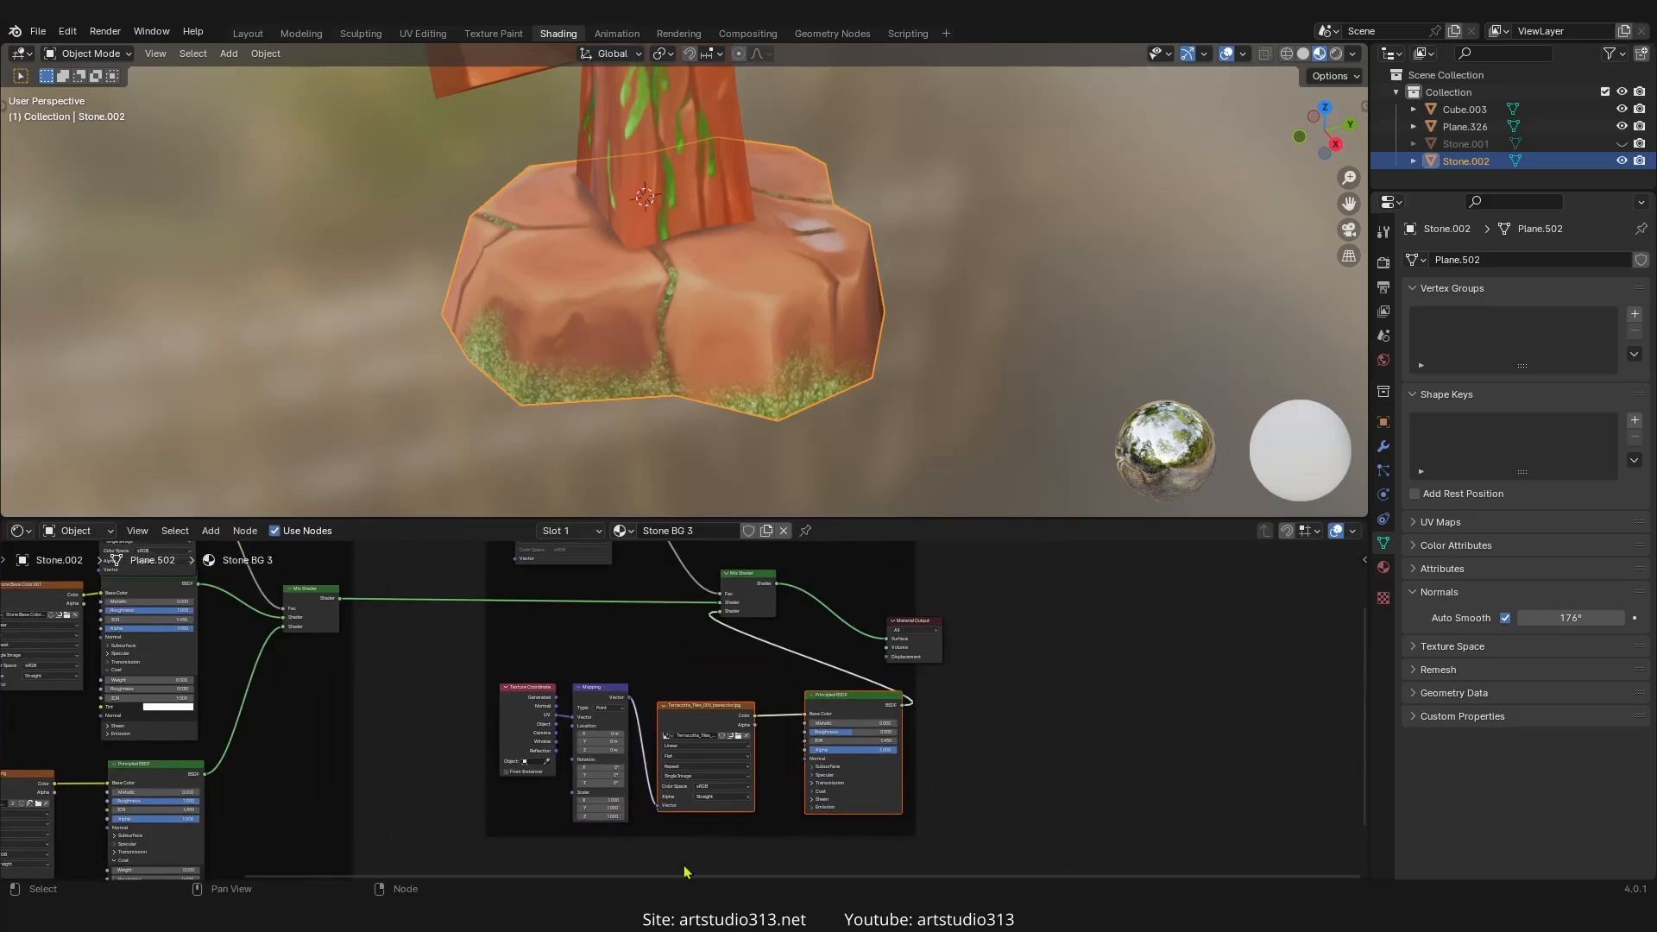
pyautogui.moveTo(688, 775); pyautogui.dragTo(594, 855, button='middle')
pyautogui.scroll(-3, 658, 810)
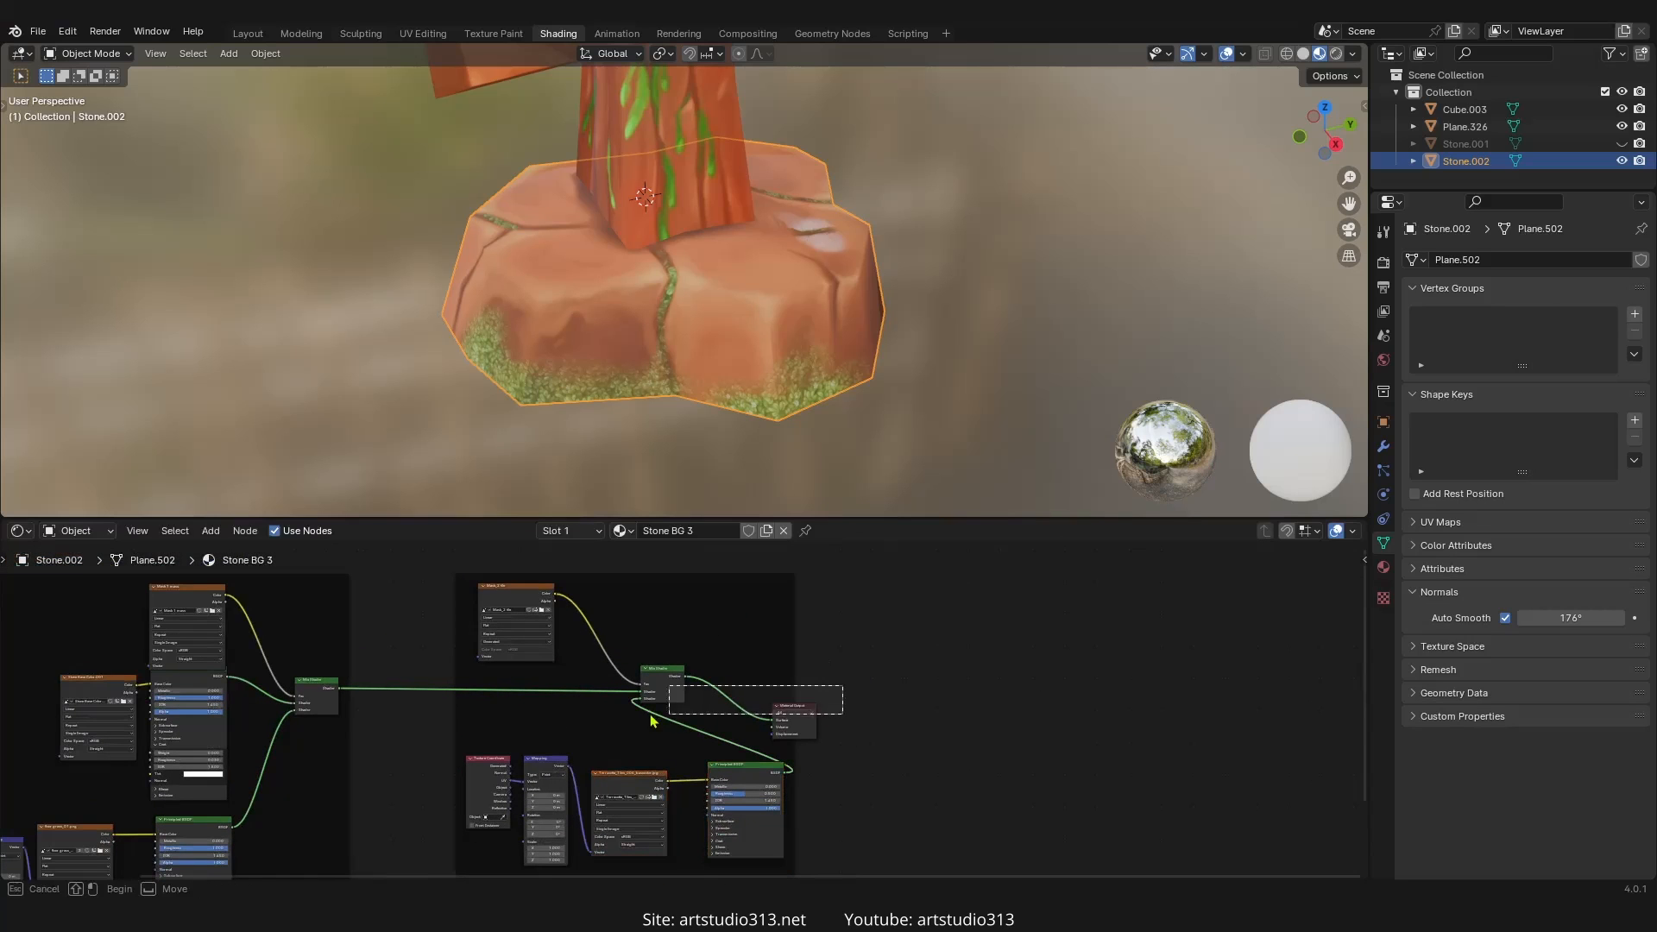
pyautogui.moveTo(724, 692); pyautogui.dragTo(902, 654)
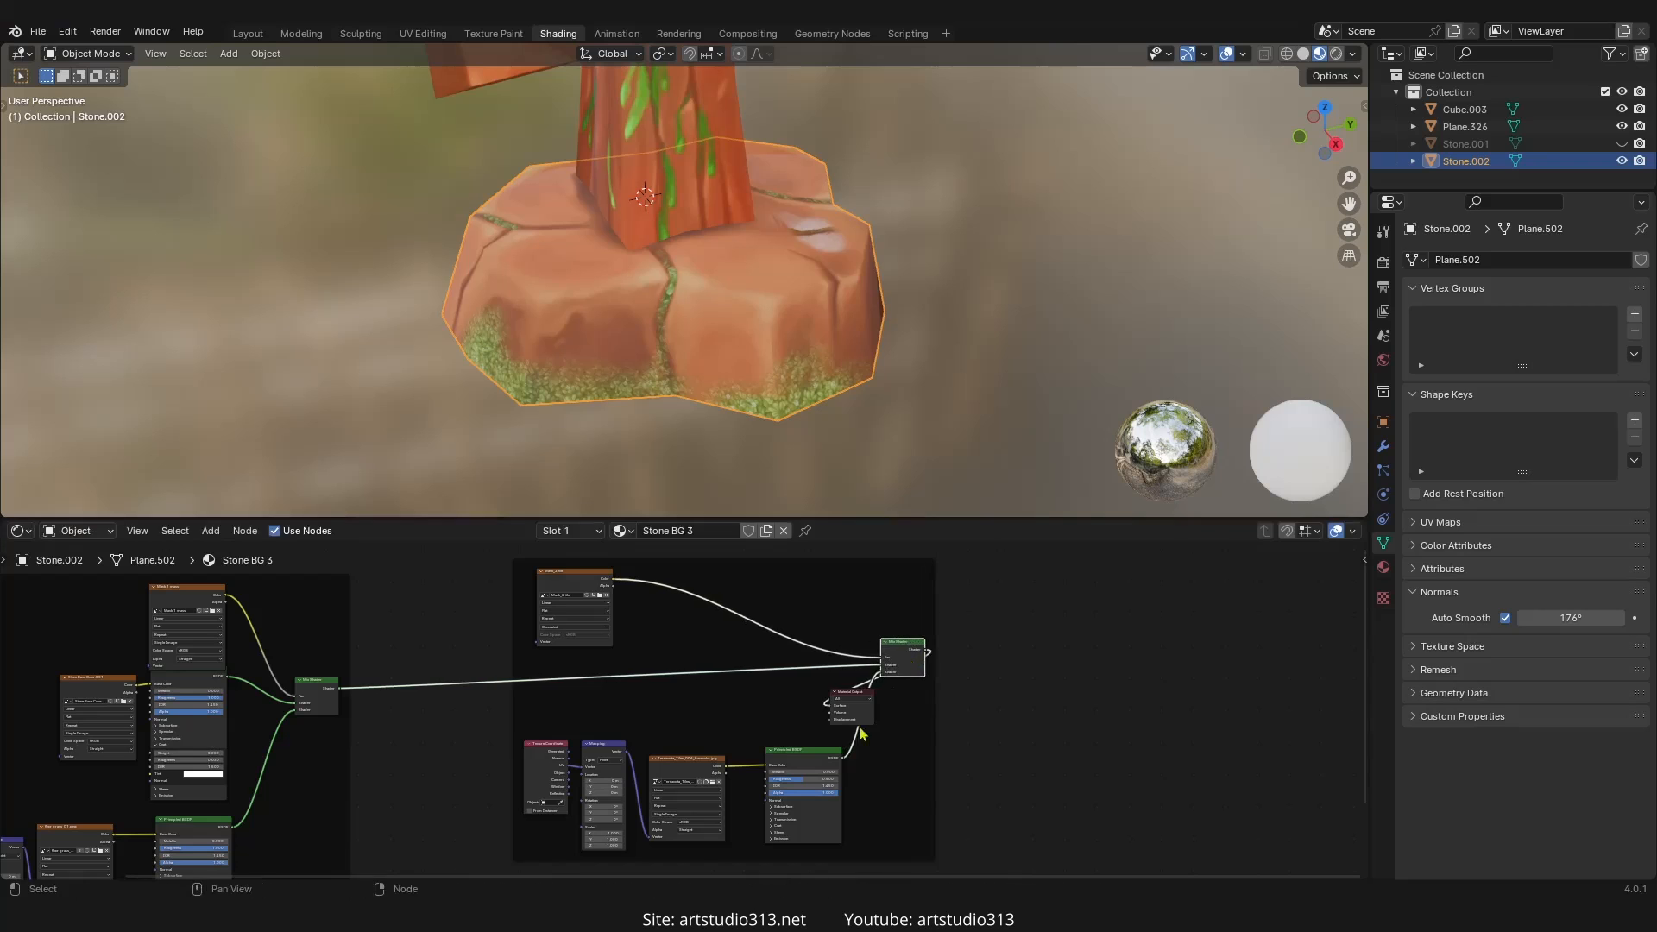
pyautogui.moveTo(867, 716); pyautogui.dragTo(1103, 660)
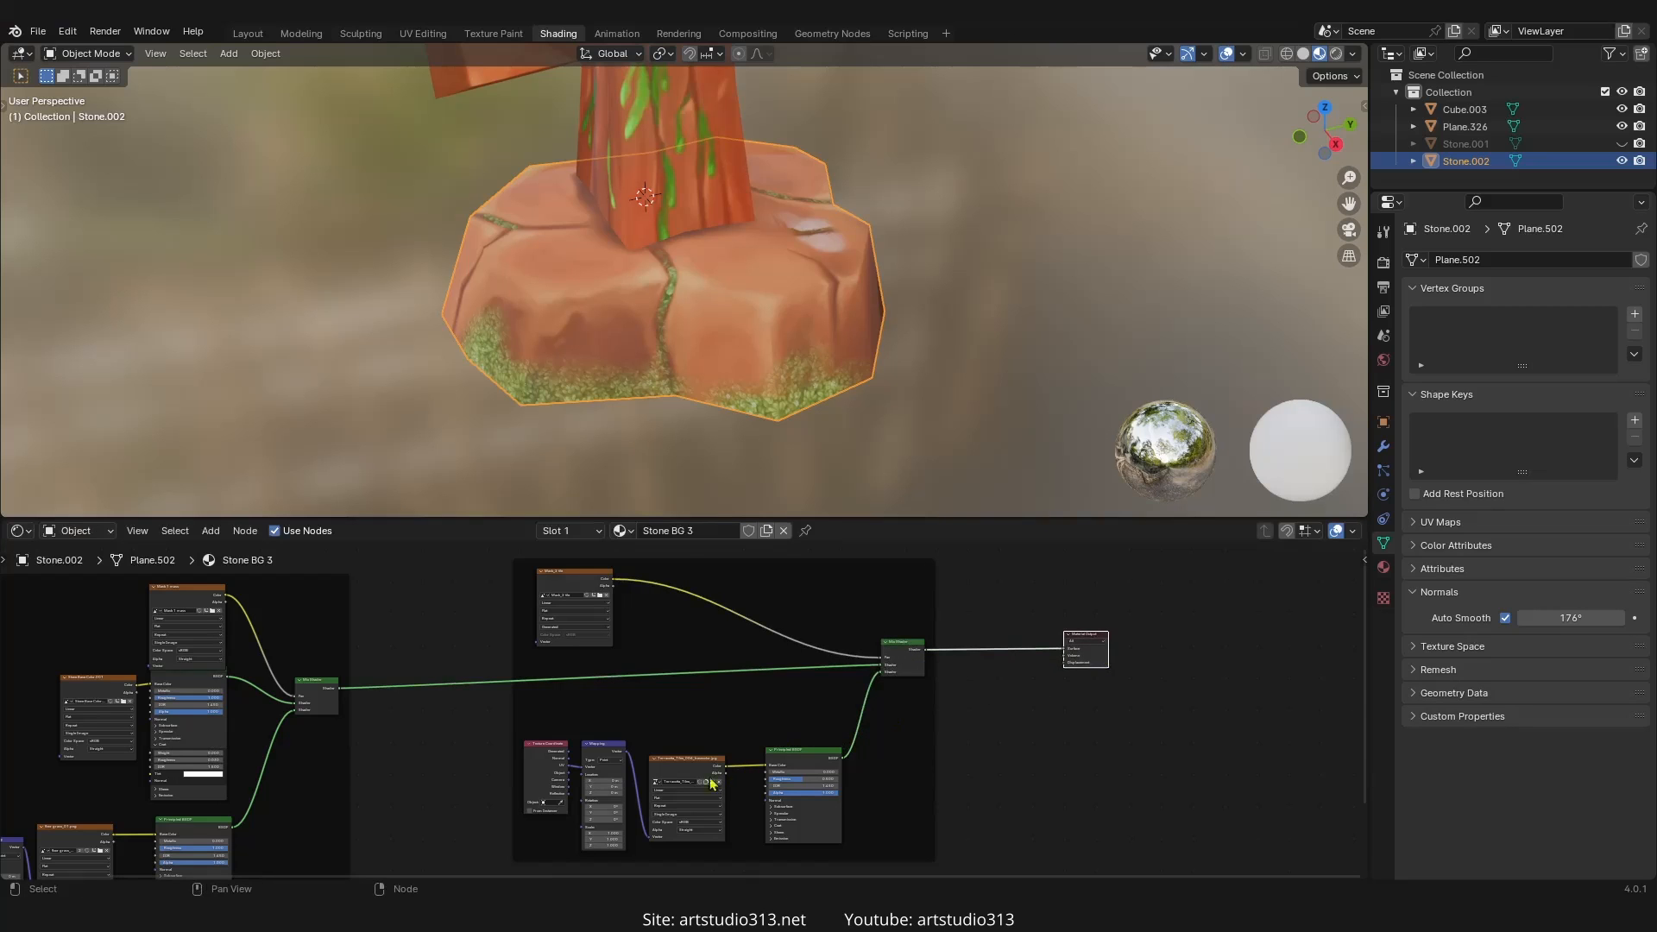
# - Set the terracotta Mapping node's X, Y and Z scale to 4
pyautogui.moveTo(687, 784); pyautogui.dragTo(617, 787, button='middle')
pyautogui.scroll(10, 694, 667)
pyautogui.moveTo(518, 781); pyautogui.dragTo(739, 528, button='middle')
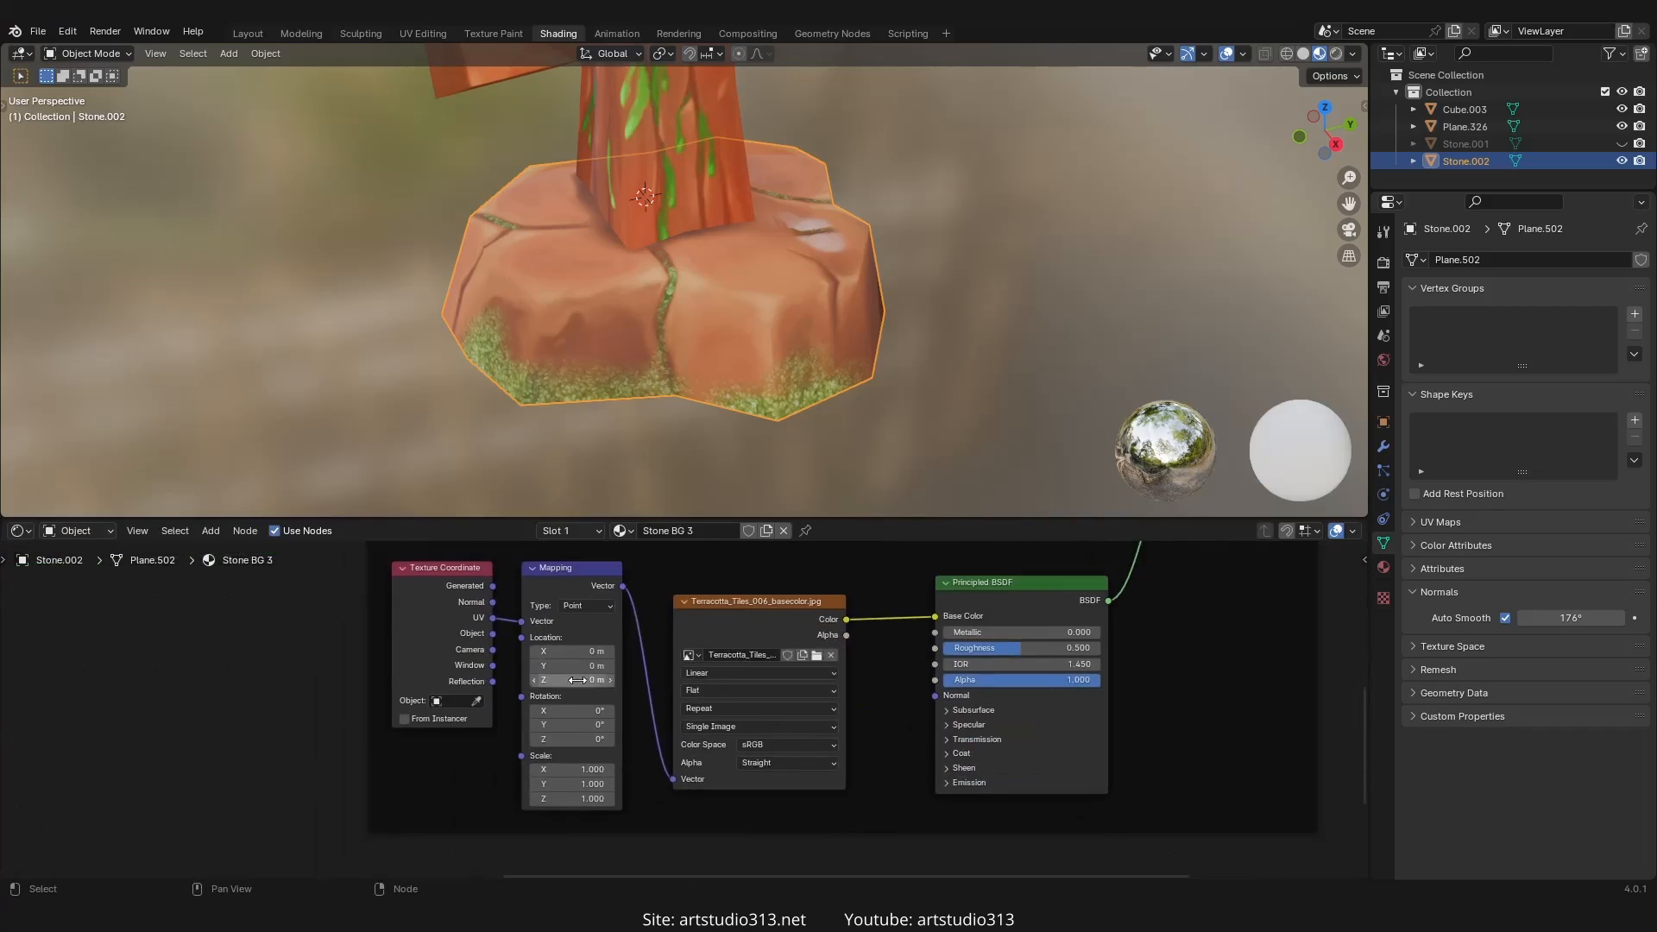
pyautogui.moveTo(577, 680); pyautogui.dragTo(640, 691, button='middle')
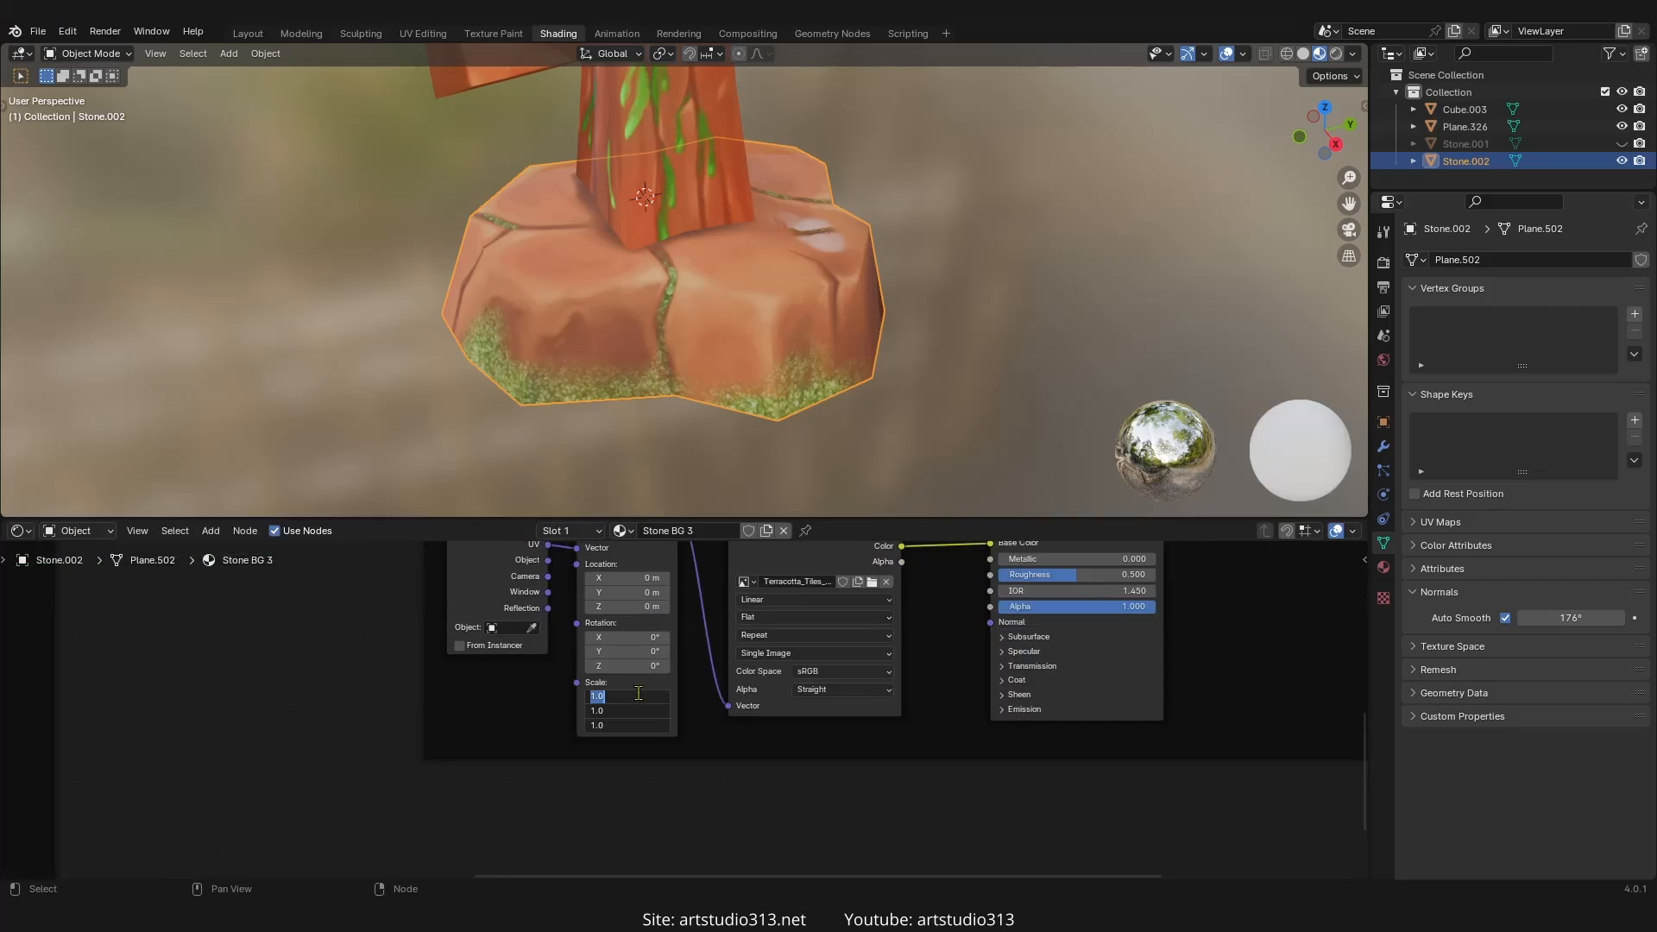
pyautogui.press('Return')
# - Set the terracotta Mapping node's X, Y and Z scale to 3
pyautogui.moveTo(889, 266)
pyautogui.mouseDown(button='middle')
pyautogui.moveTo(730, 358)
pyautogui.moveTo(697, 406)
pyautogui.mouseUp(button='middle')
pyautogui.scroll(6, 730, 357)
pyautogui.scroll(-3, 719, 367)
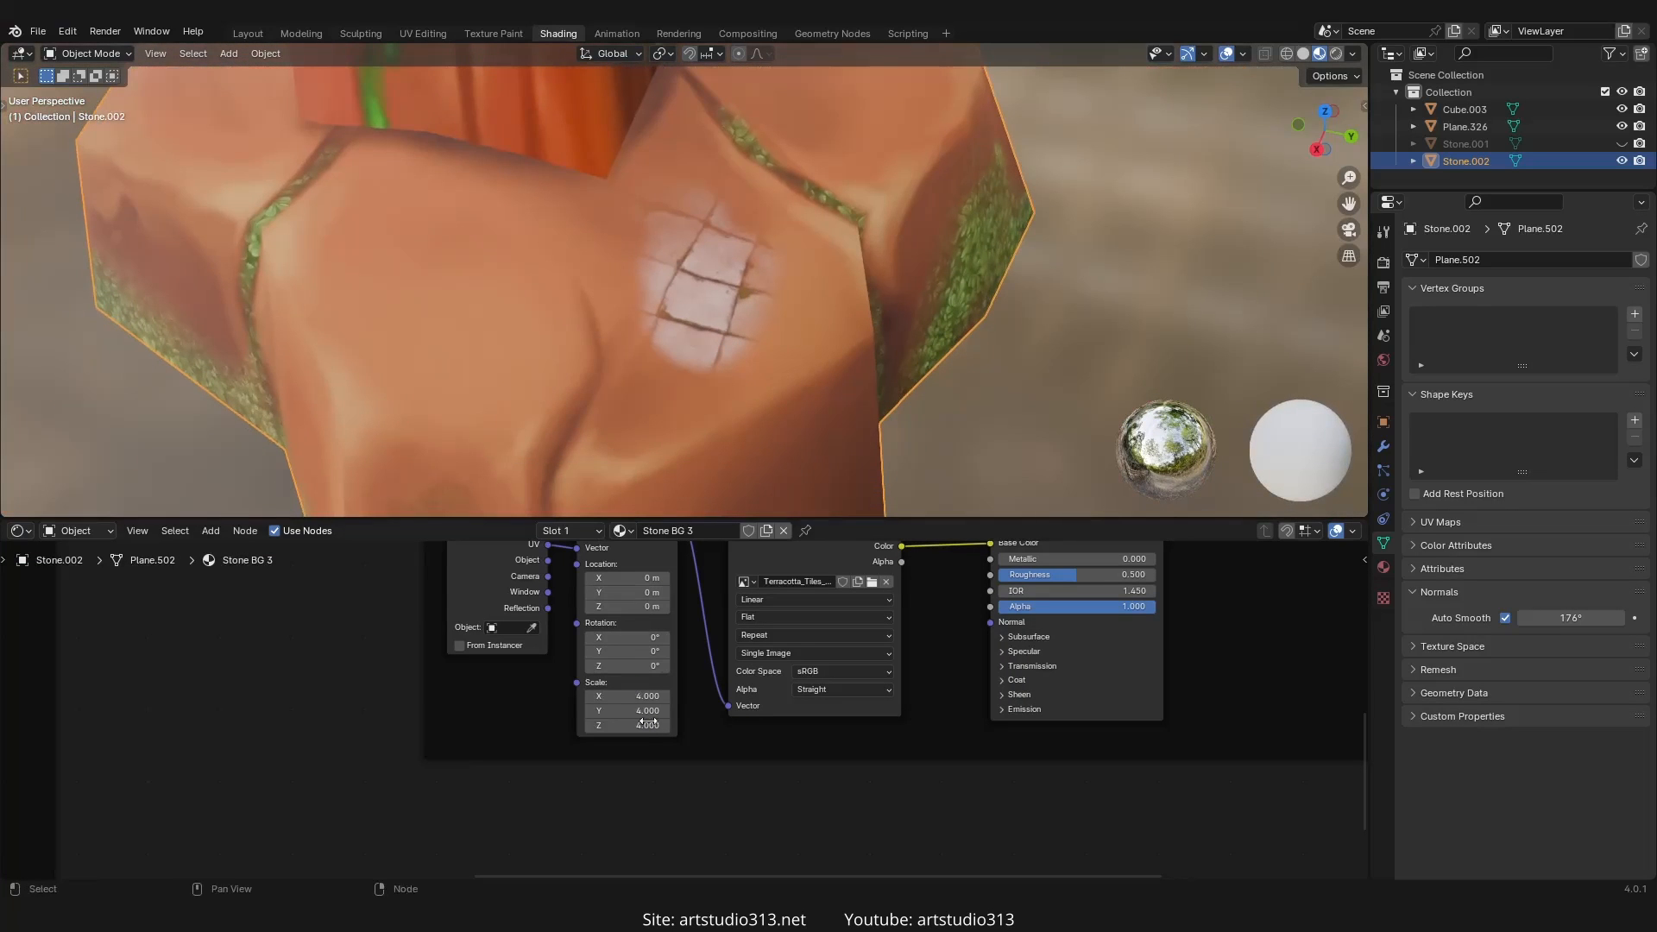
pyautogui.moveTo(643, 699); pyautogui.dragTo(643, 701)
pyautogui.press('Return')
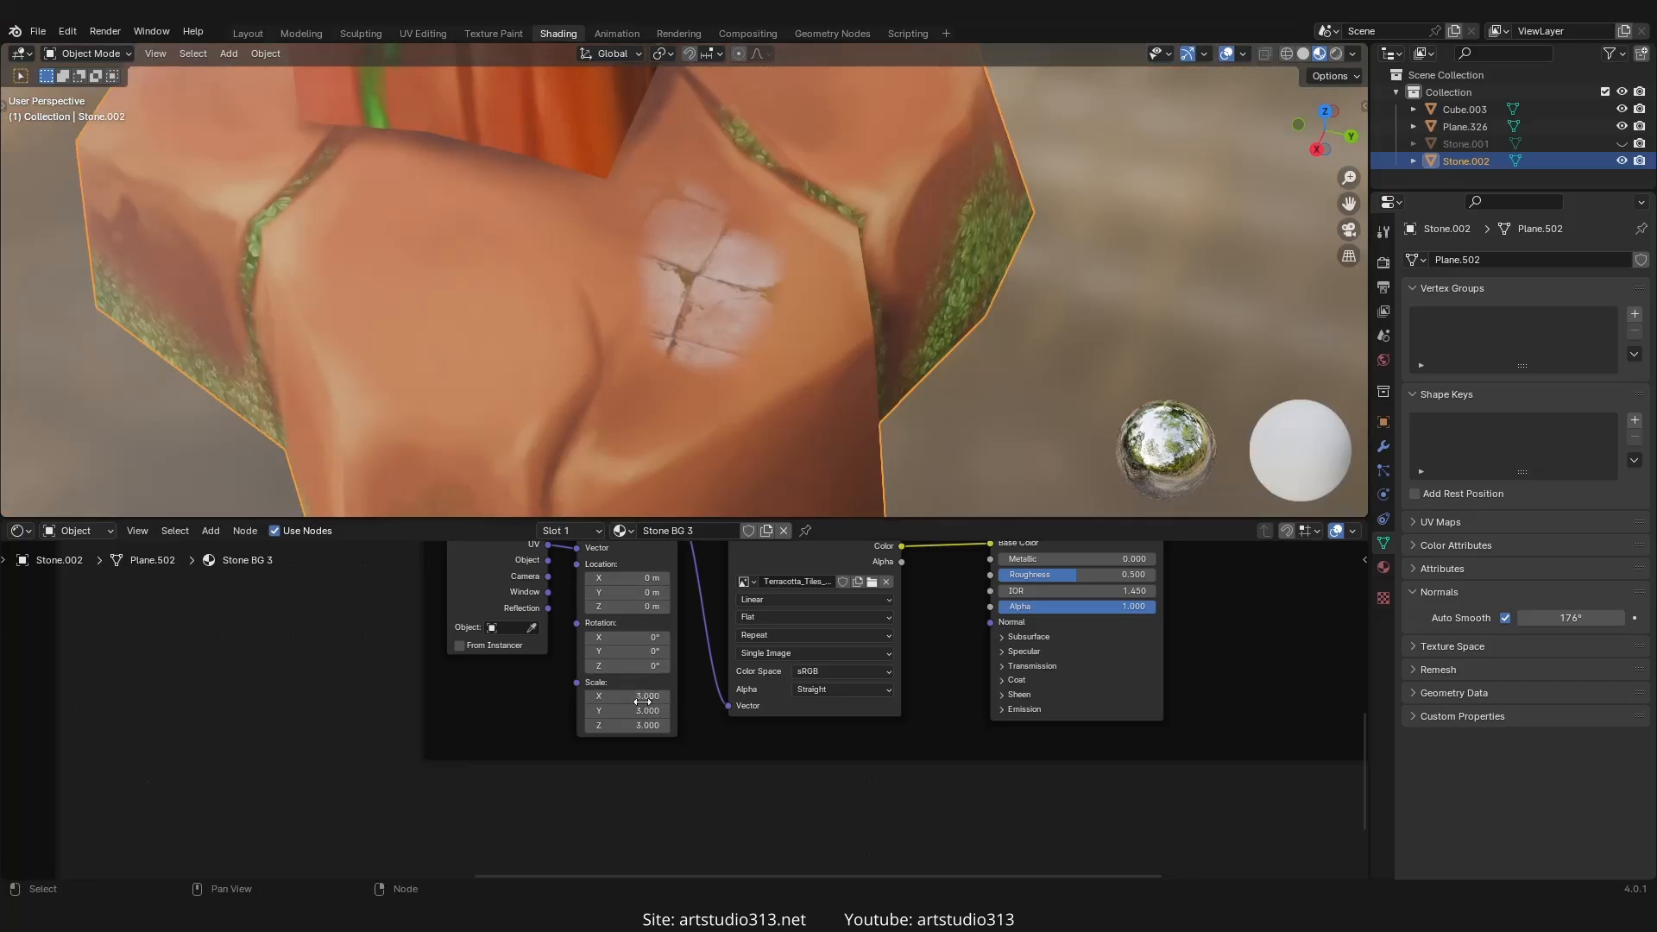
# - Return to the Texture Paint workspace and make Mask_2 tile the active paint slot
pyautogui.click(493, 34)
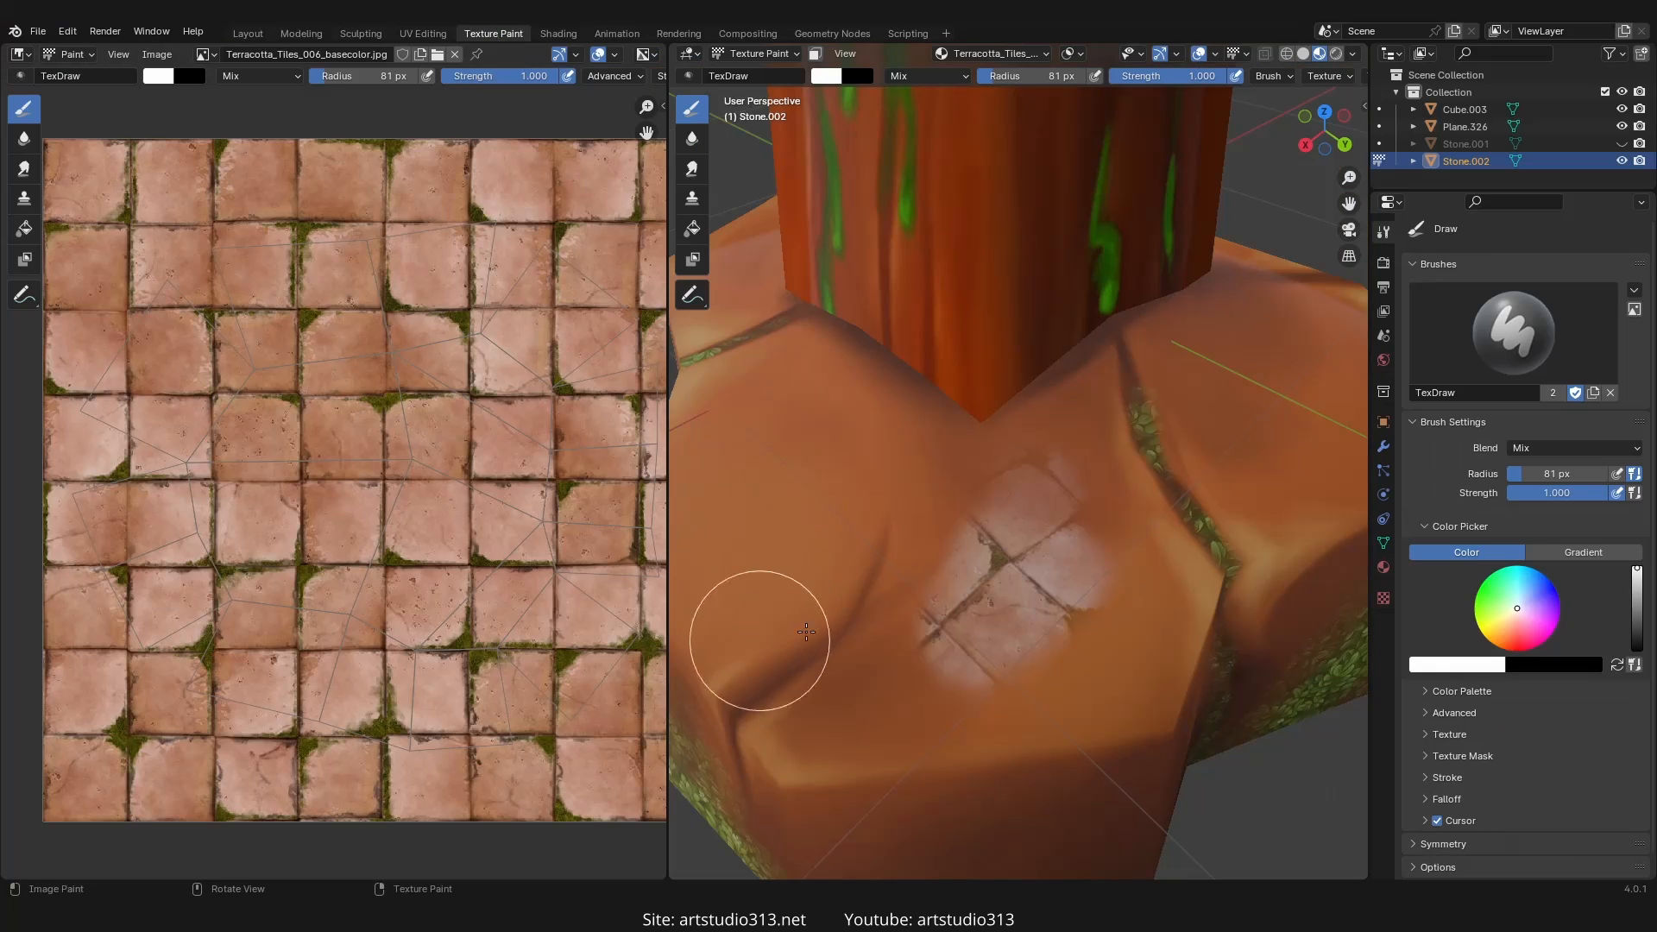
pyautogui.moveTo(466, 493)
pyautogui.keyDown('ctrl'); pyautogui.mouseDown(button='middle')
pyautogui.moveTo(418, 562)
pyautogui.moveTo(449, 507)
pyautogui.mouseUp(button='middle'); pyautogui.keyUp('ctrl')
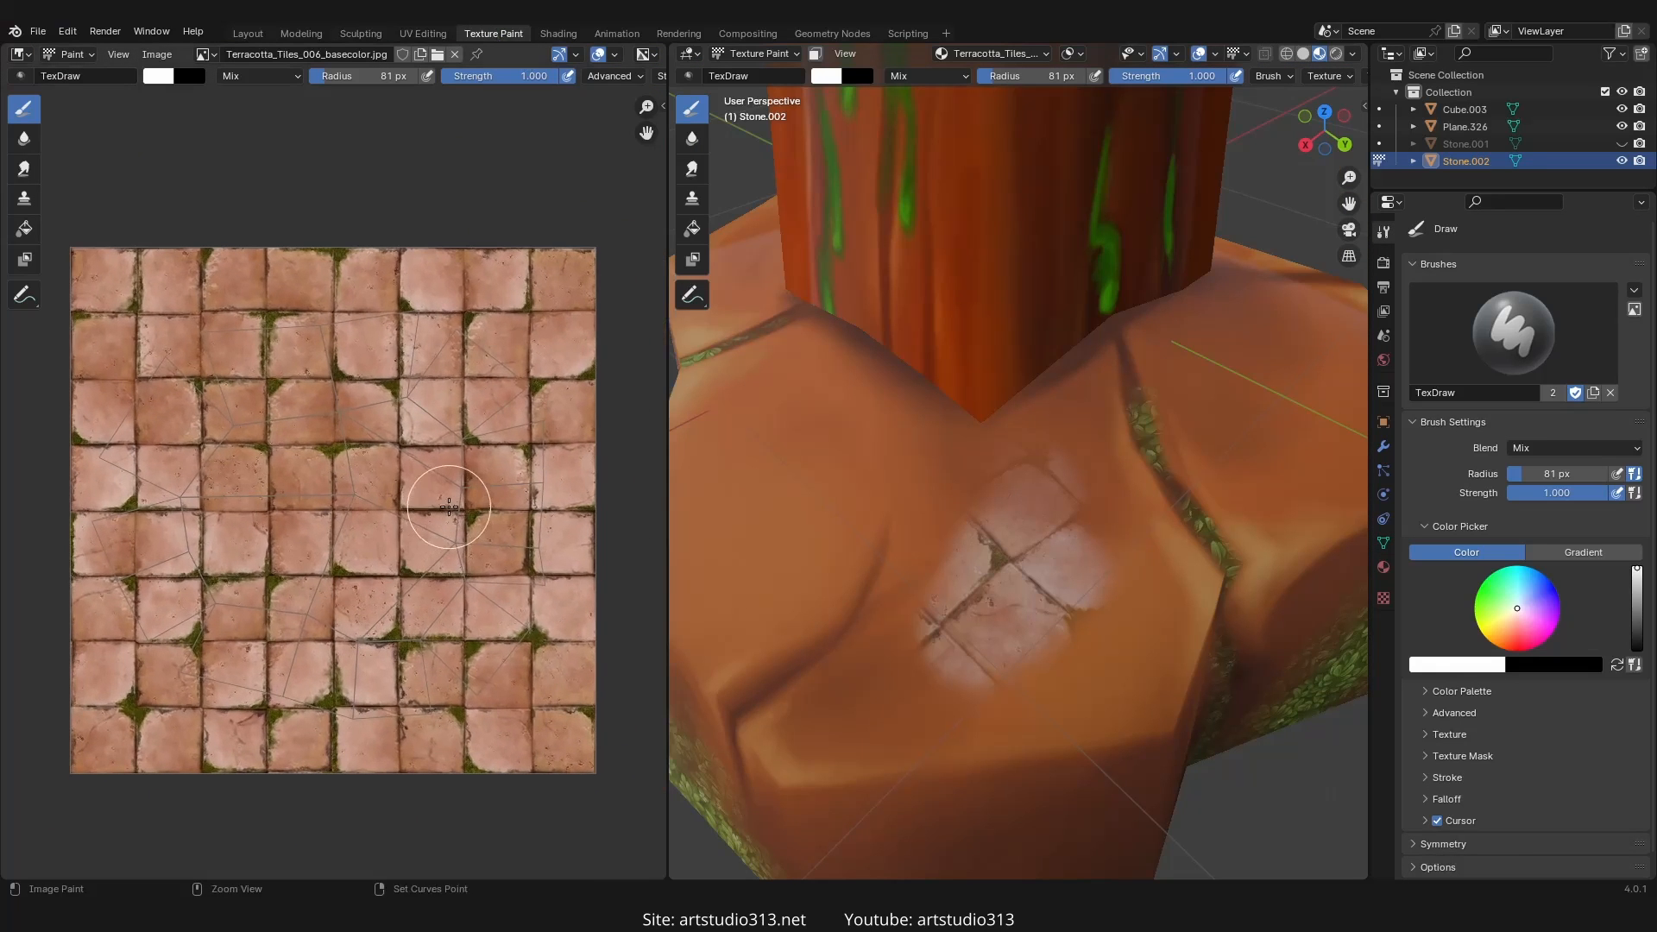
pyautogui.moveTo(1029, 573); pyautogui.dragTo(1060, 453, button='middle')
pyautogui.click(1024, 54)
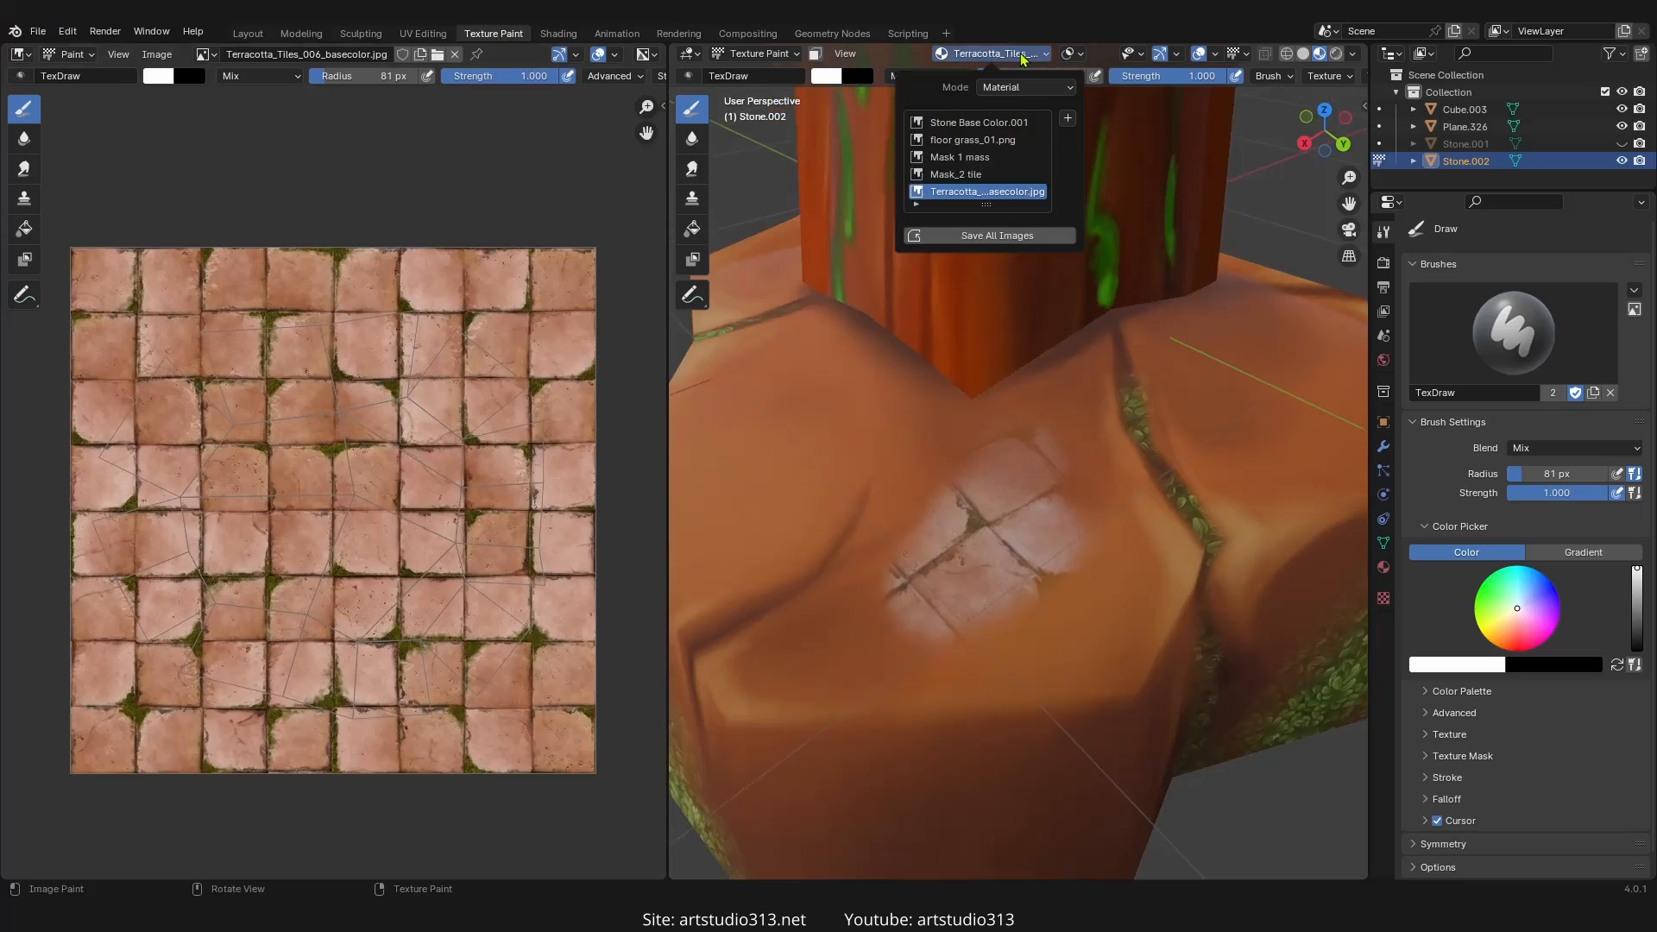
pyautogui.click(963, 176)
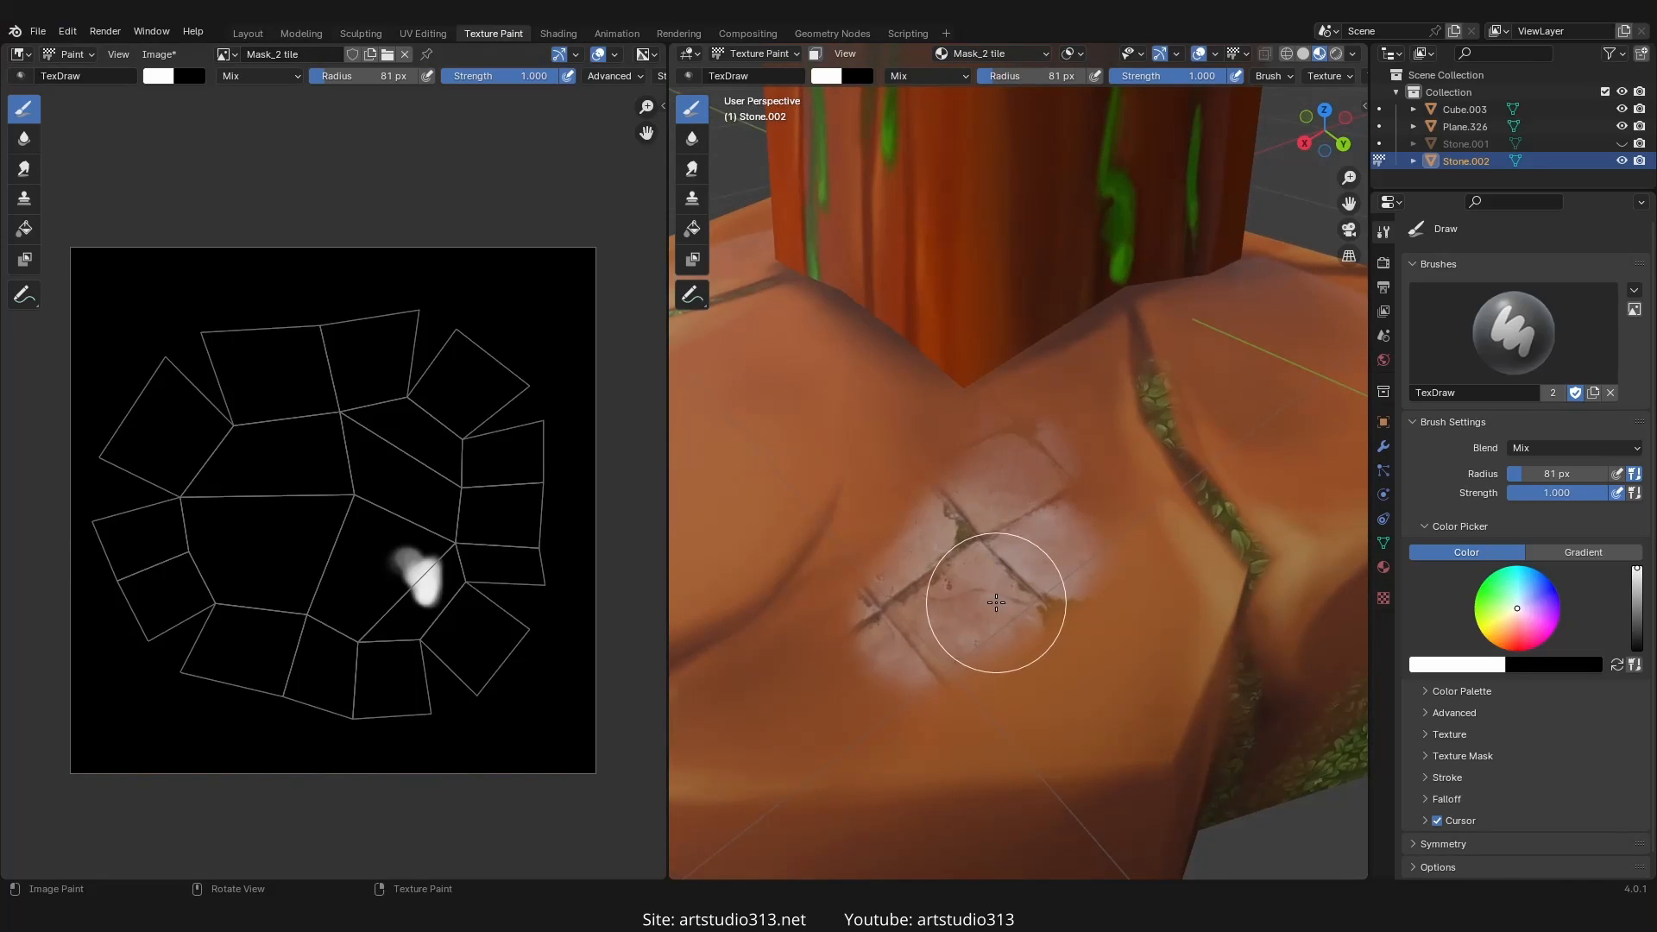
# - Enlarge the painted tile patch on the stone's top and start a second white patch across the nearby crack
pyautogui.moveTo(1058, 606)
pyautogui.mouseDown()
pyautogui.moveTo(1122, 638)
pyautogui.moveTo(958, 681)
pyautogui.moveTo(951, 550)
pyautogui.moveTo(839, 642)
pyautogui.mouseUp()
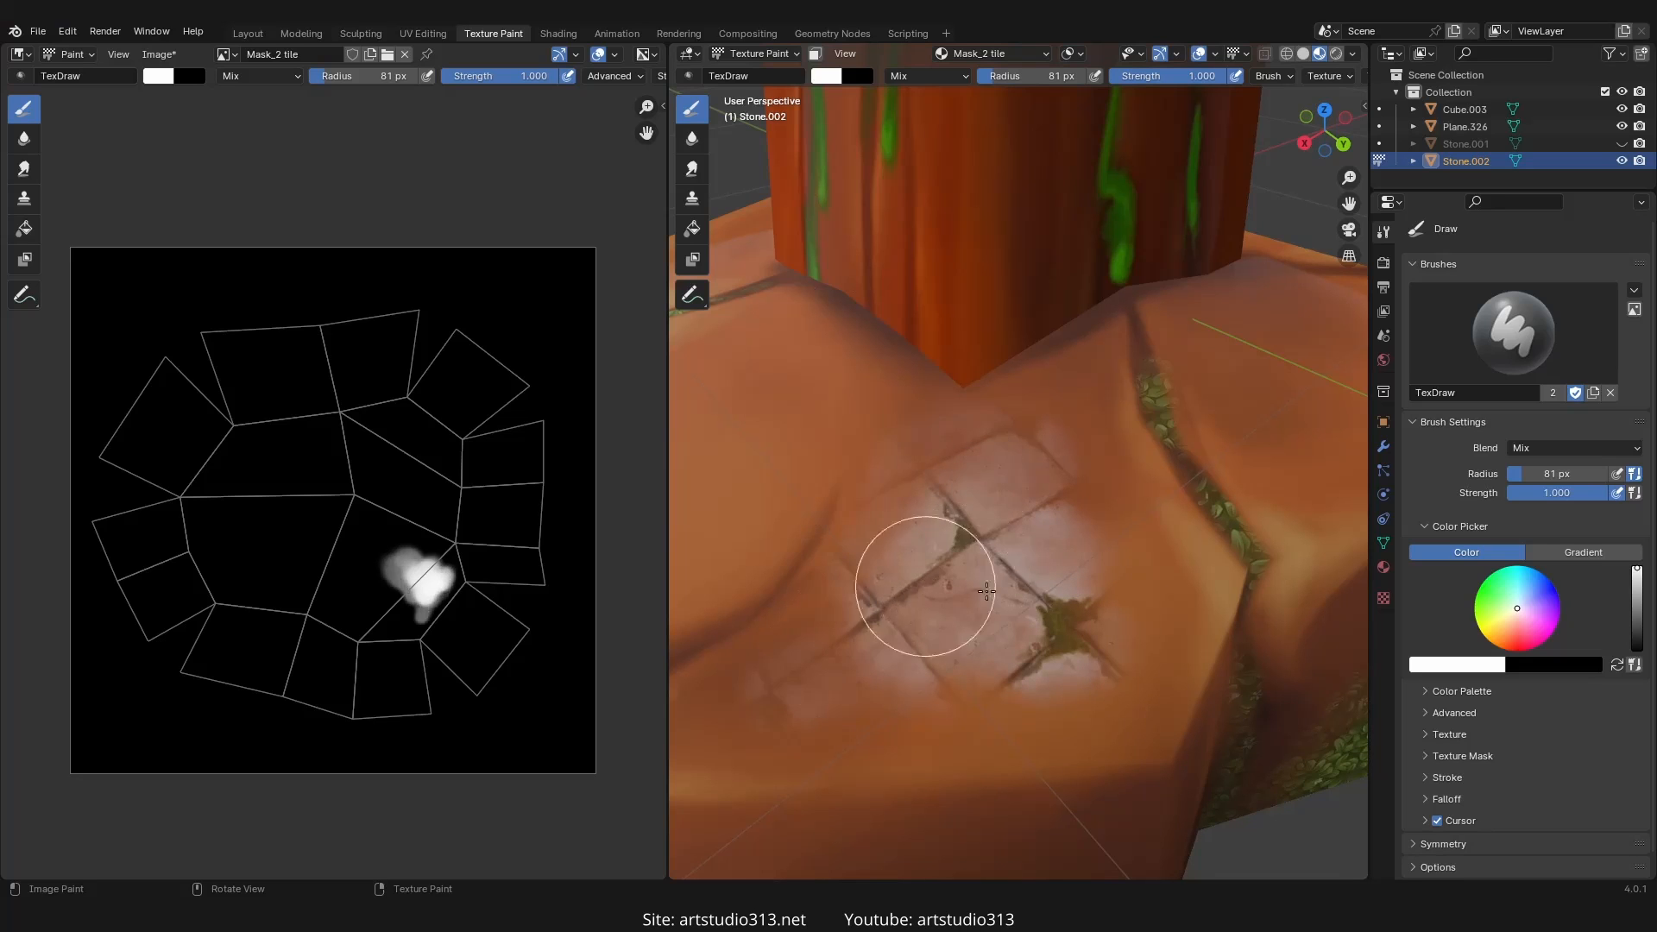
pyautogui.scroll(-2, 925, 595)
pyautogui.moveTo(915, 617)
pyautogui.mouseDown(button='middle')
pyautogui.moveTo(984, 633)
pyautogui.moveTo(945, 638)
pyautogui.mouseUp(button='middle')
pyautogui.moveTo(880, 557)
pyautogui.mouseDown()
pyautogui.moveTo(843, 602)
pyautogui.moveTo(877, 562)
pyautogui.moveTo(846, 518)
pyautogui.moveTo(861, 556)
pyautogui.mouseUp()
# - Reduce the brush radius to 61 px and extend the second tile patch toward the post
pyautogui.press('f')
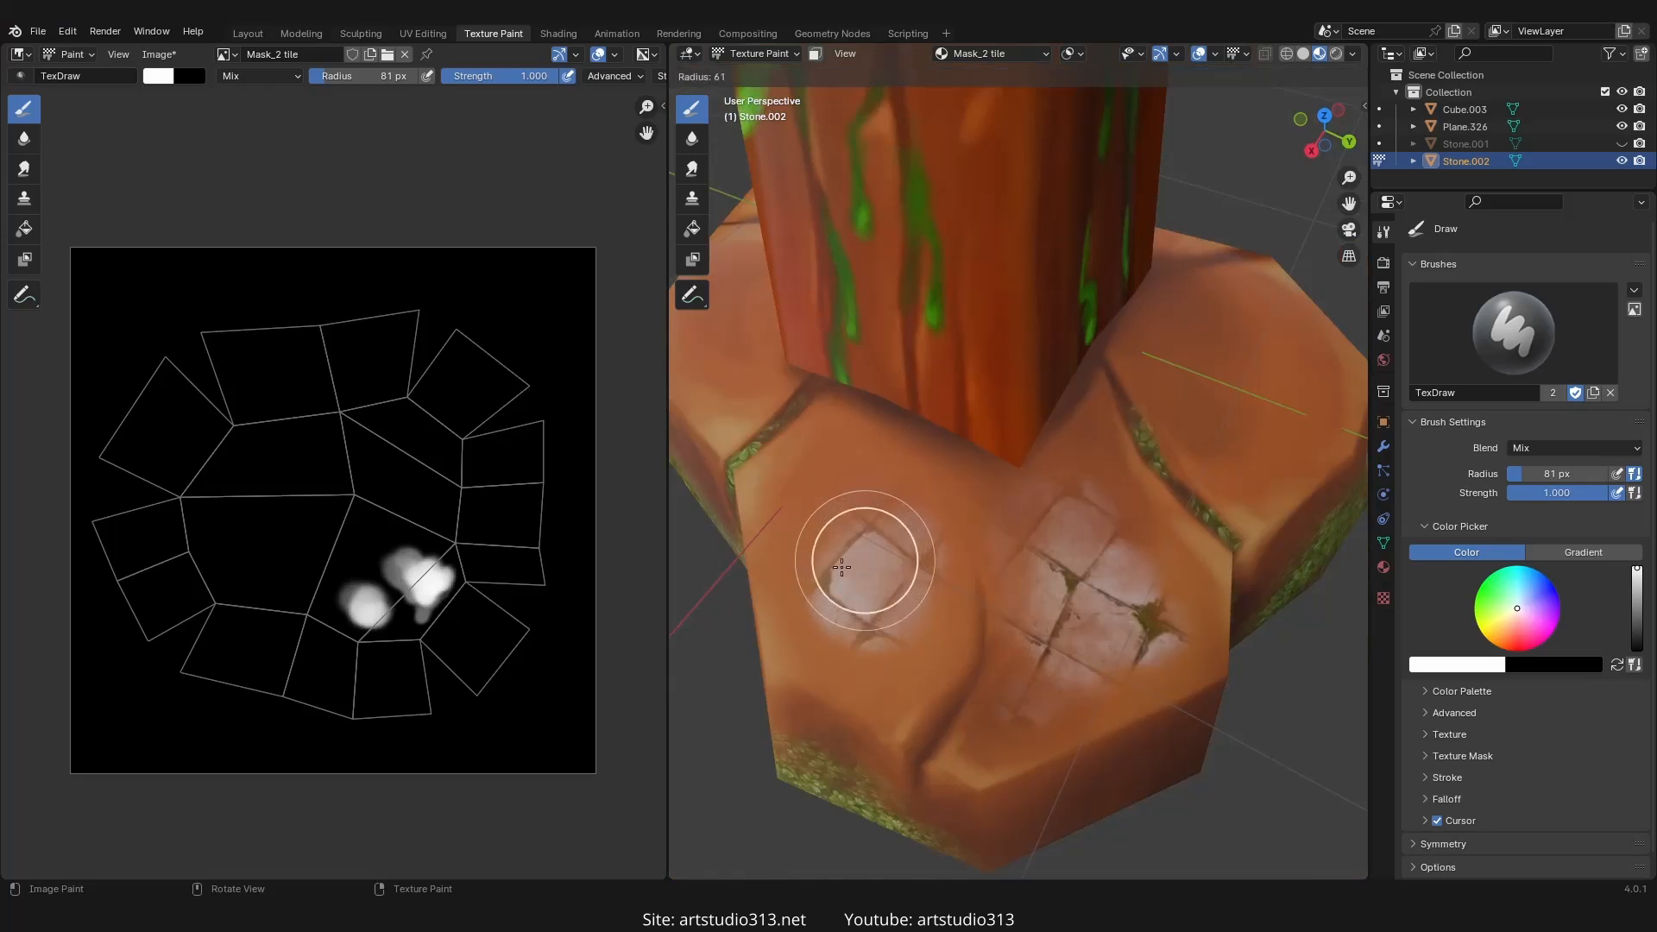
pyautogui.click(907, 542)
pyautogui.moveTo(857, 501); pyautogui.dragTo(841, 524)
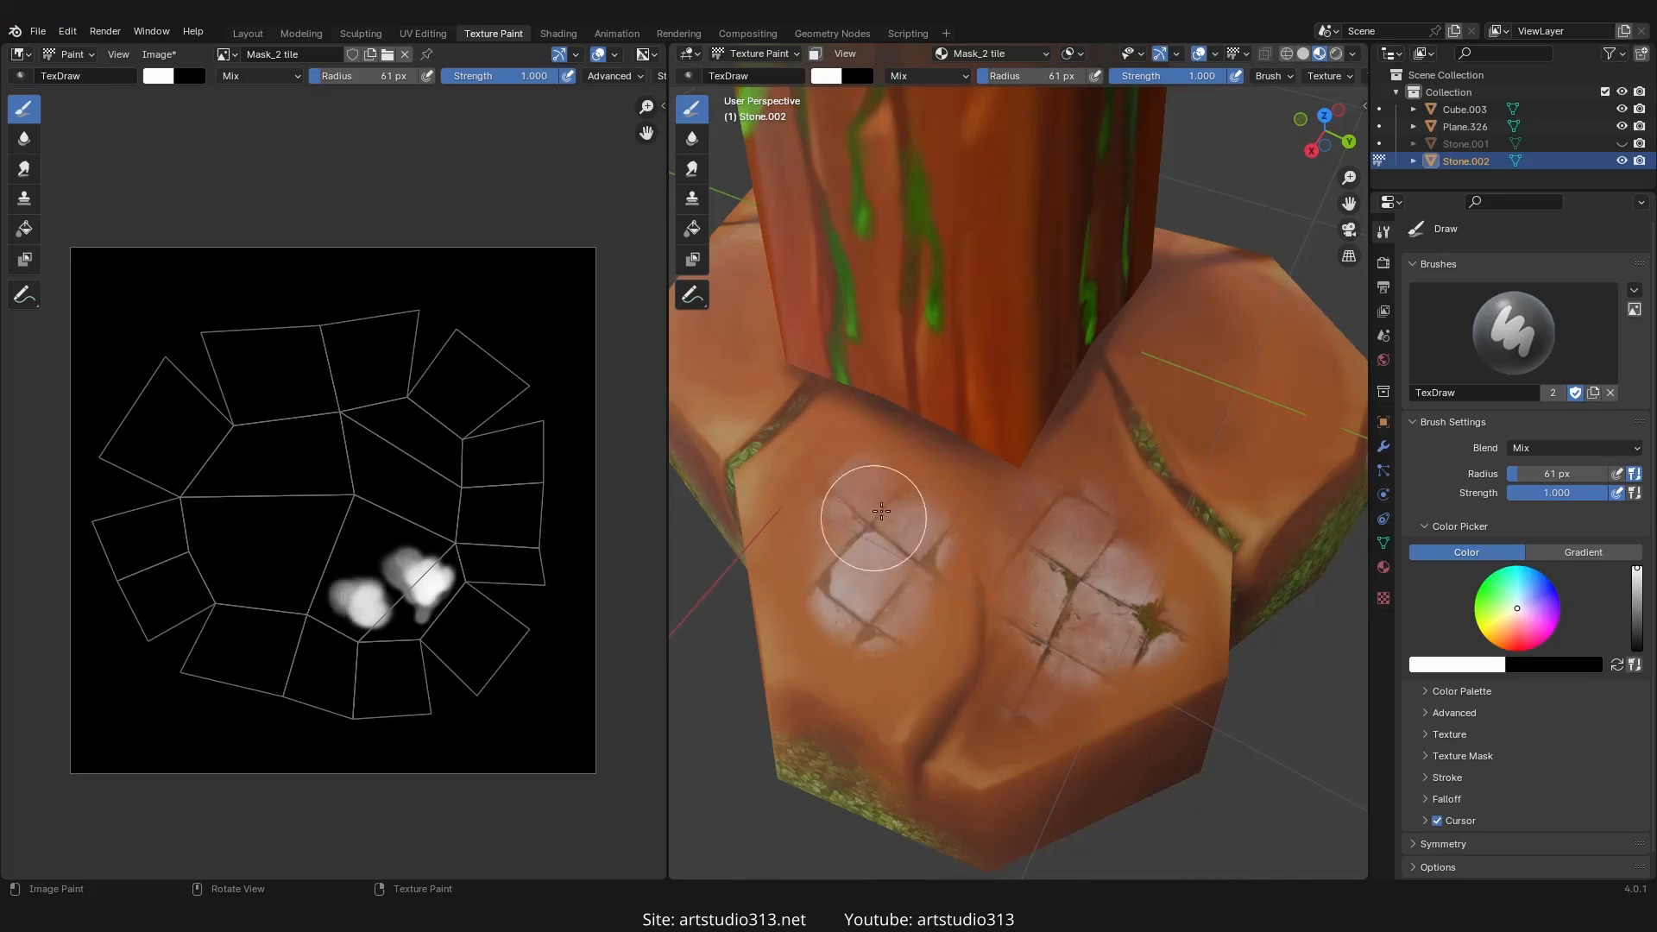
# - Try painting the tile mask across the grassy crack onto the neighbouring stone section
pyautogui.moveTo(873, 515)
pyautogui.mouseDown(button='middle')
pyautogui.moveTo(1015, 525)
pyautogui.moveTo(1036, 479)
pyautogui.mouseUp(button='middle')
pyautogui.moveTo(1034, 504); pyautogui.dragTo(969, 562)
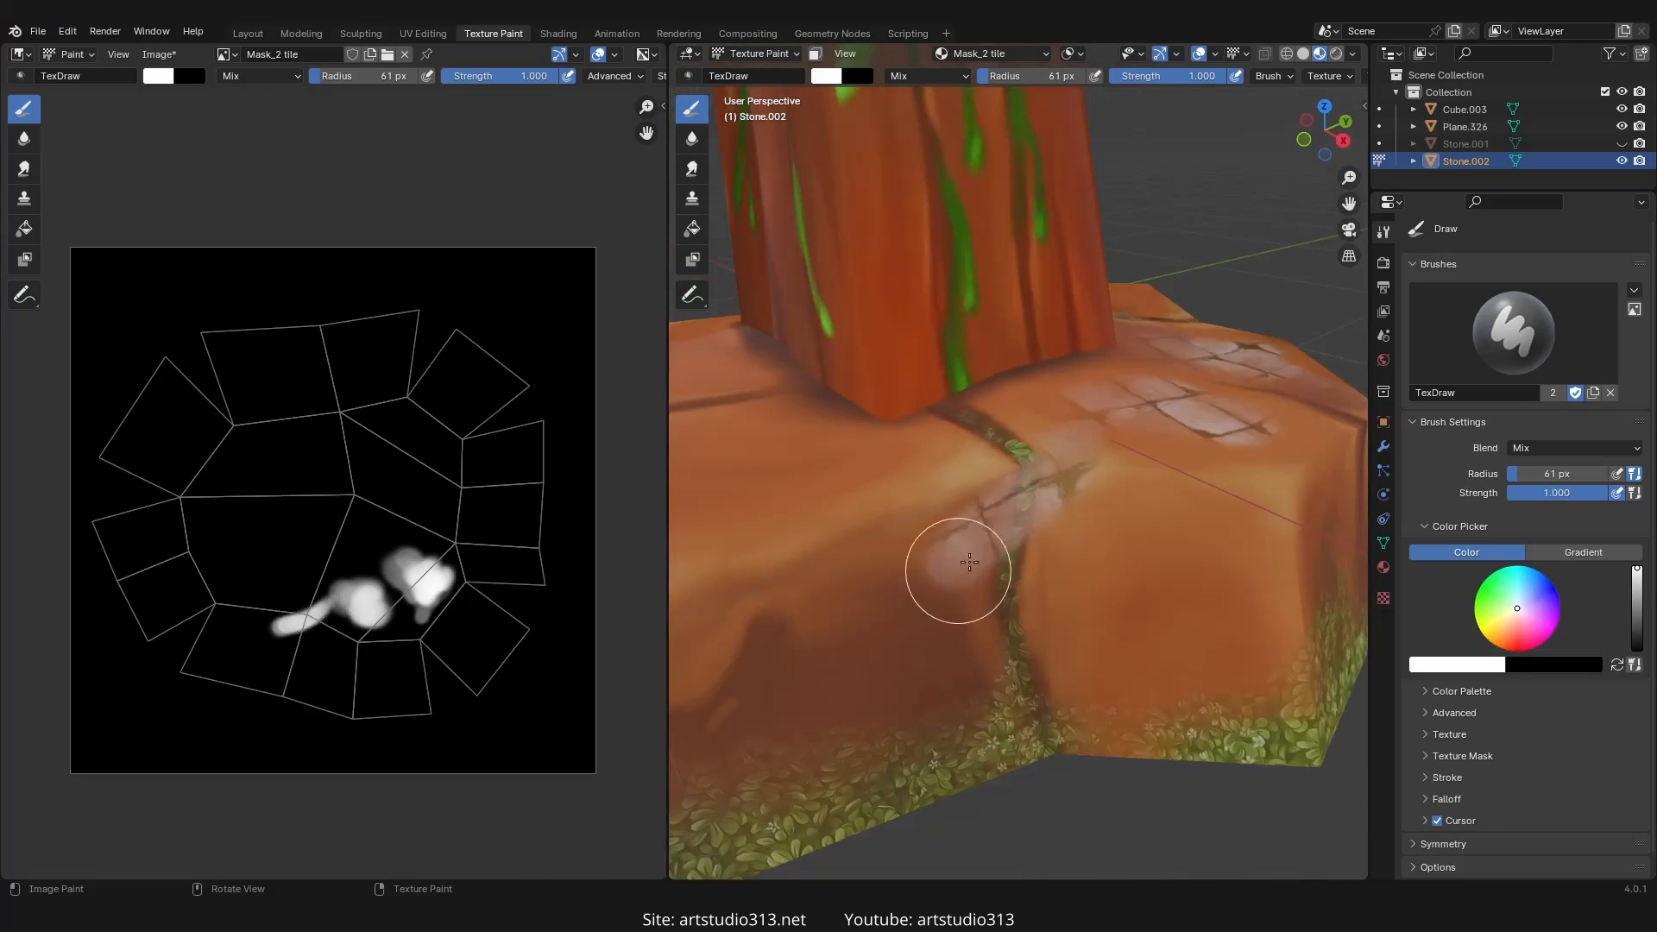
pyautogui.hotkey('ctrl', 'z')
# - Widen the second tile patch around its edges and paint between the two patches to join them
pyautogui.moveTo(1090, 515); pyautogui.dragTo(953, 593, button='middle')
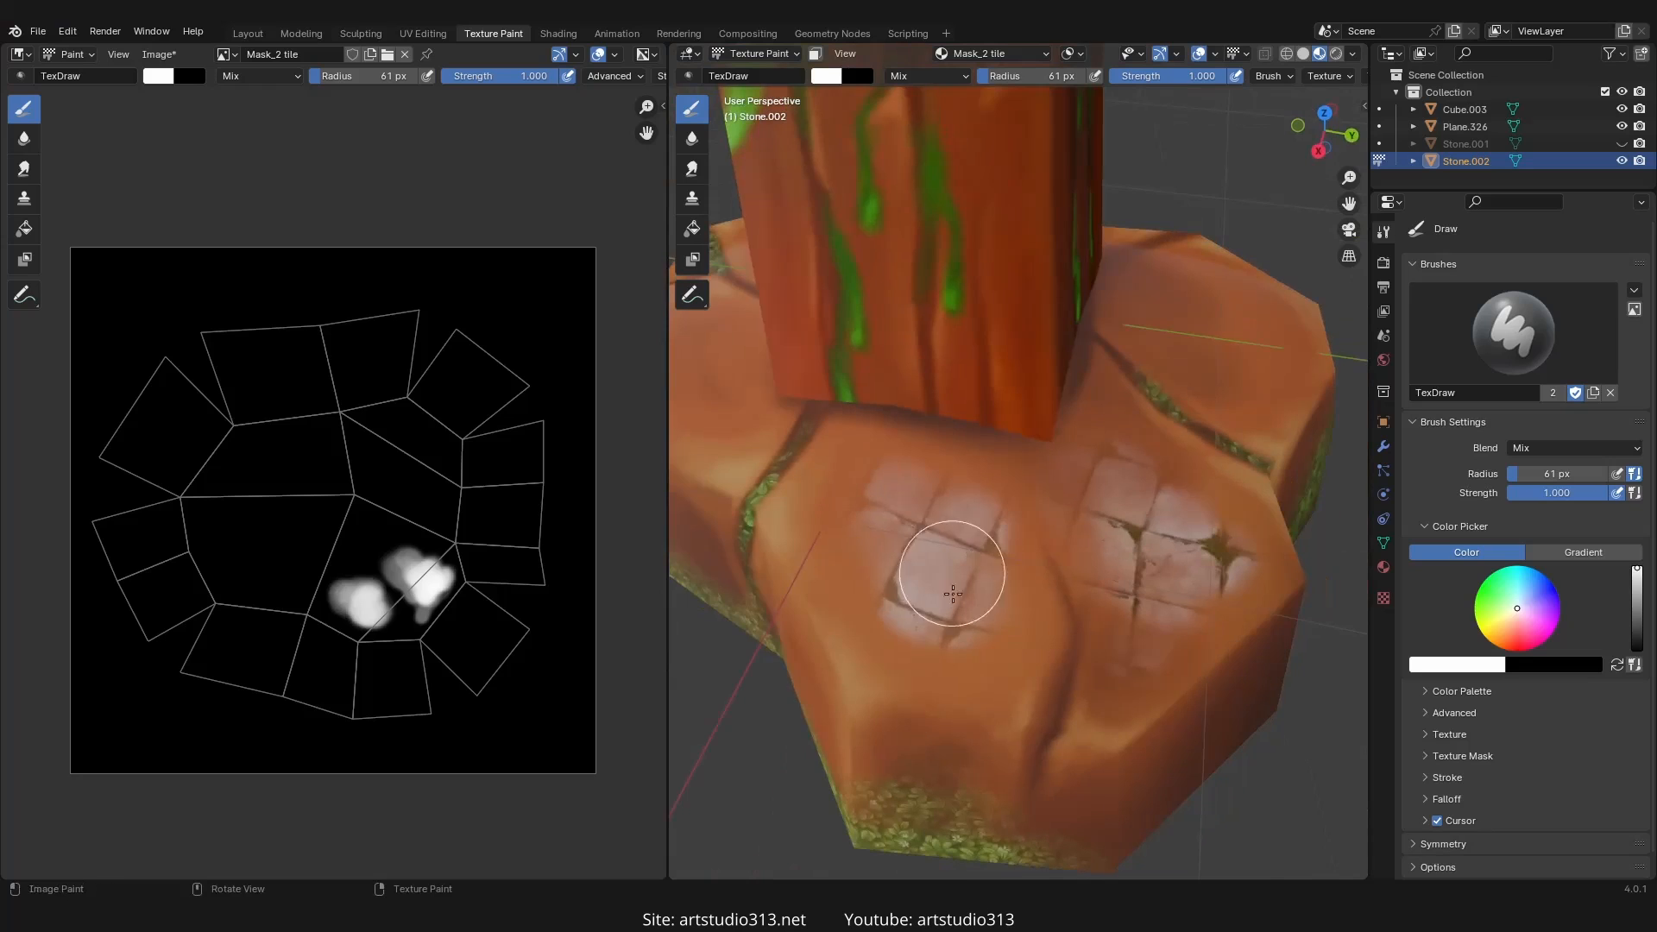
pyautogui.moveTo(867, 606); pyautogui.dragTo(982, 658)
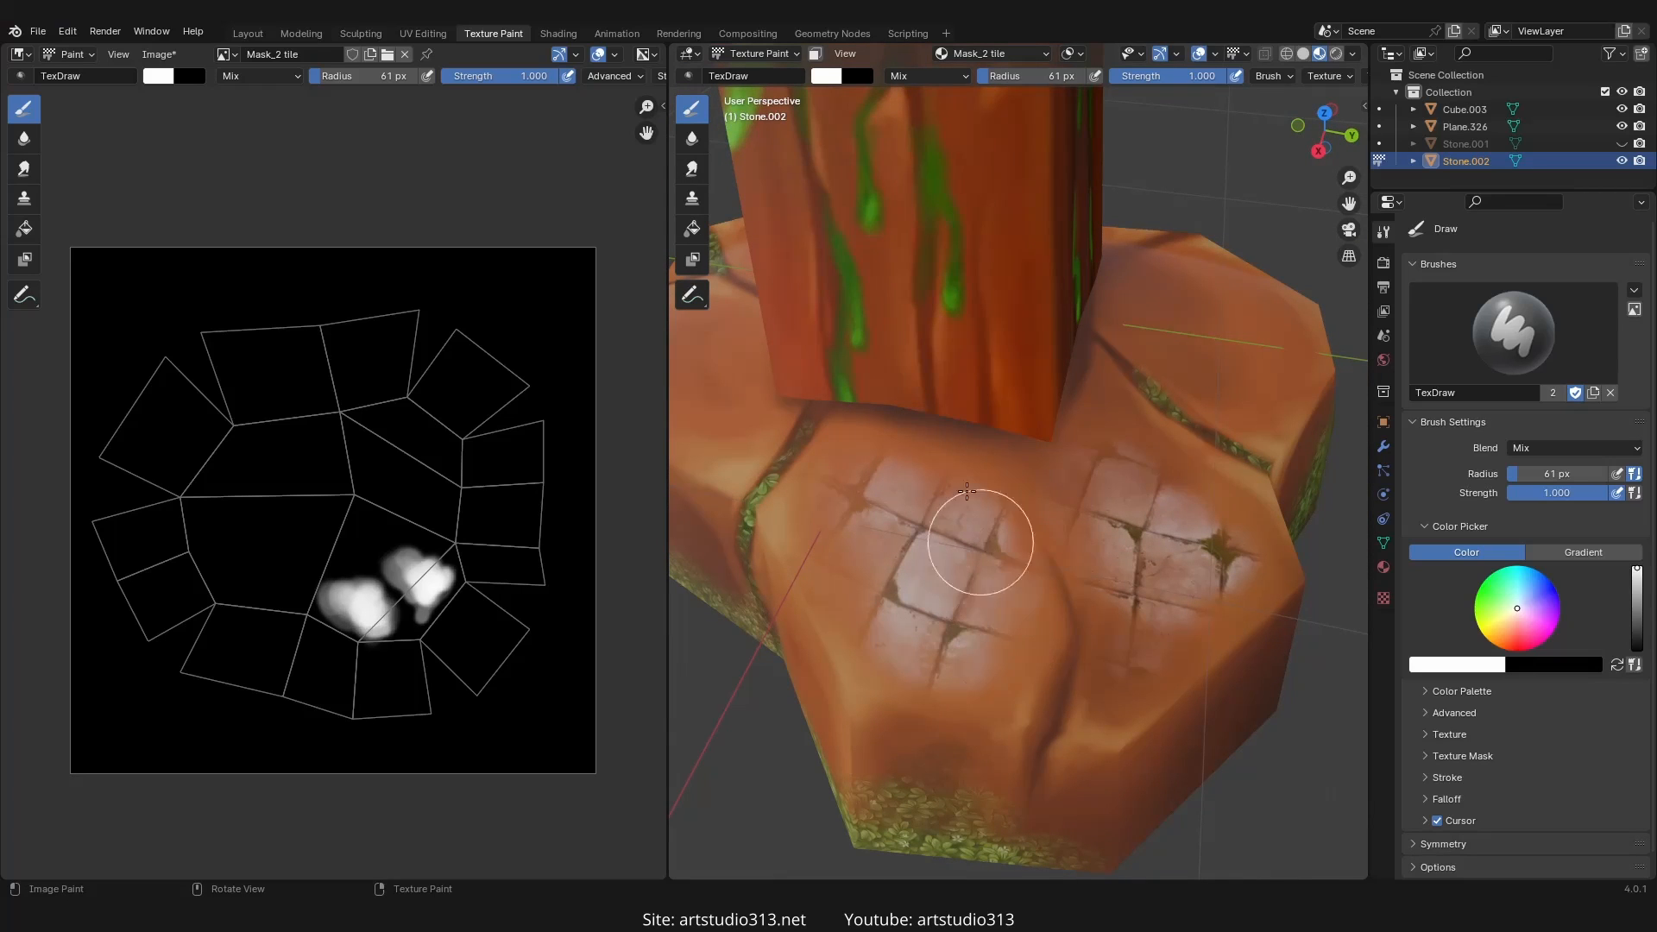
pyautogui.moveTo(1071, 494)
pyautogui.mouseDown()
pyautogui.moveTo(1105, 518)
pyautogui.moveTo(1058, 546)
pyautogui.mouseUp()
pyautogui.moveTo(1057, 546); pyautogui.dragTo(819, 453, button='middle')
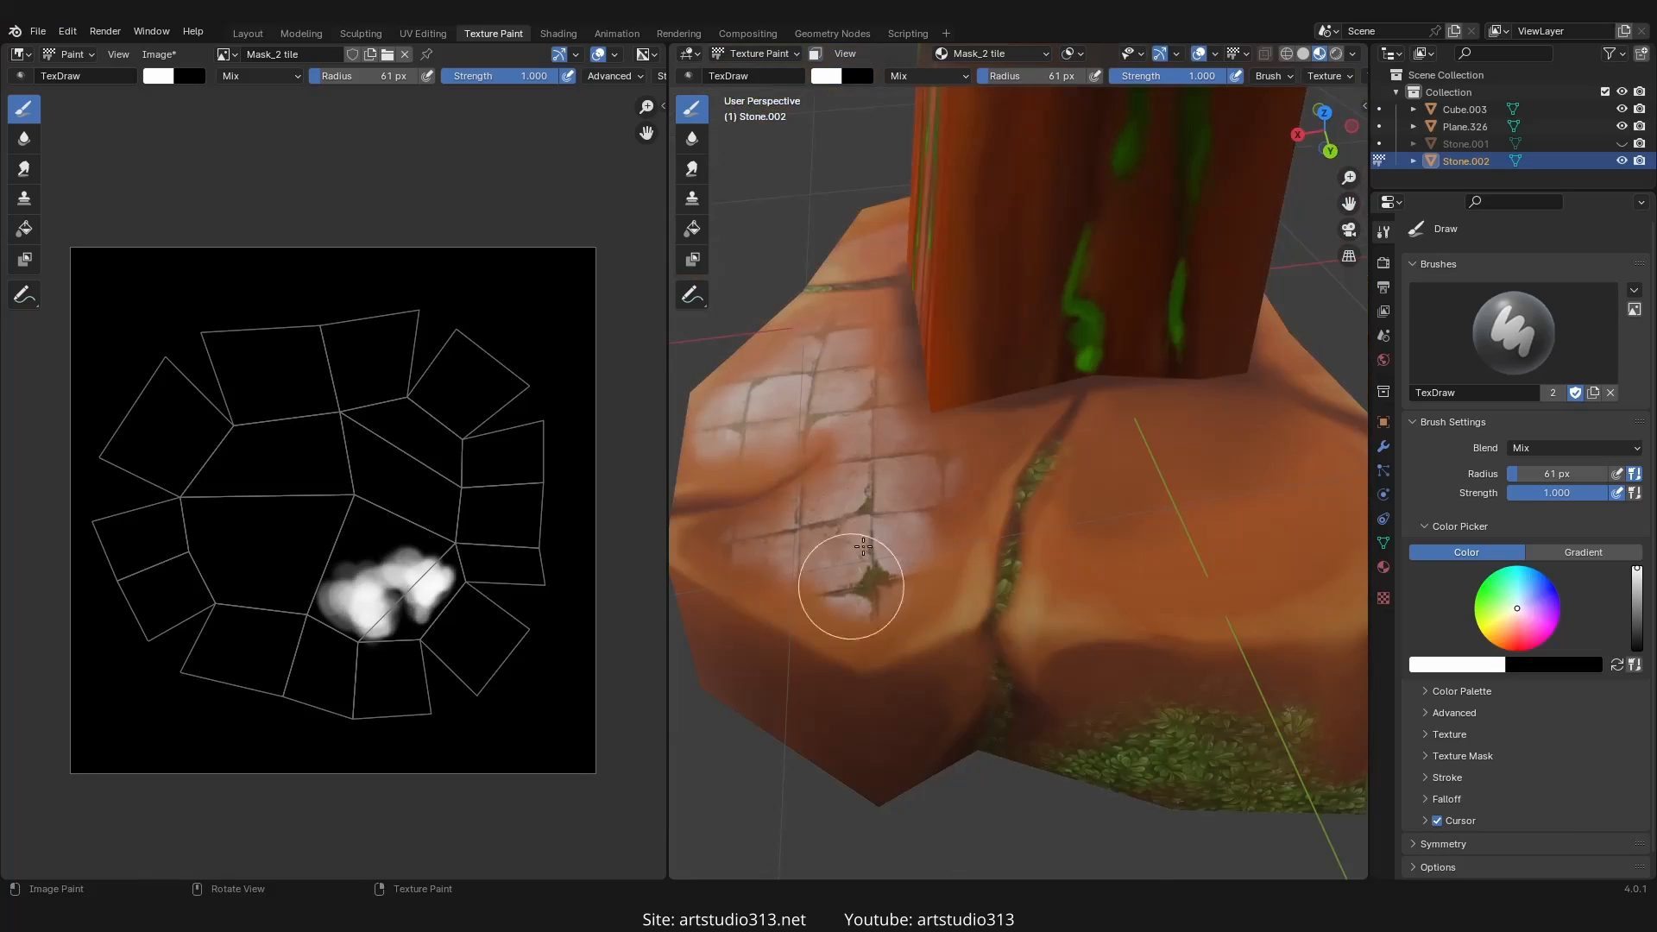
# - Touch up the first tile area and paint a separate white tile patch on the stone section across the grassy crack
pyautogui.moveTo(889, 440); pyautogui.dragTo(795, 385)
pyautogui.moveTo(1130, 595)
pyautogui.mouseDown(button='middle')
pyautogui.moveTo(980, 544)
pyautogui.moveTo(1025, 577)
pyautogui.mouseUp(button='middle')
pyautogui.moveTo(1110, 593)
pyautogui.mouseDown()
pyautogui.moveTo(963, 533)
pyautogui.moveTo(1058, 573)
pyautogui.moveTo(958, 484)
pyautogui.moveTo(1095, 589)
pyautogui.moveTo(972, 529)
pyautogui.mouseUp()
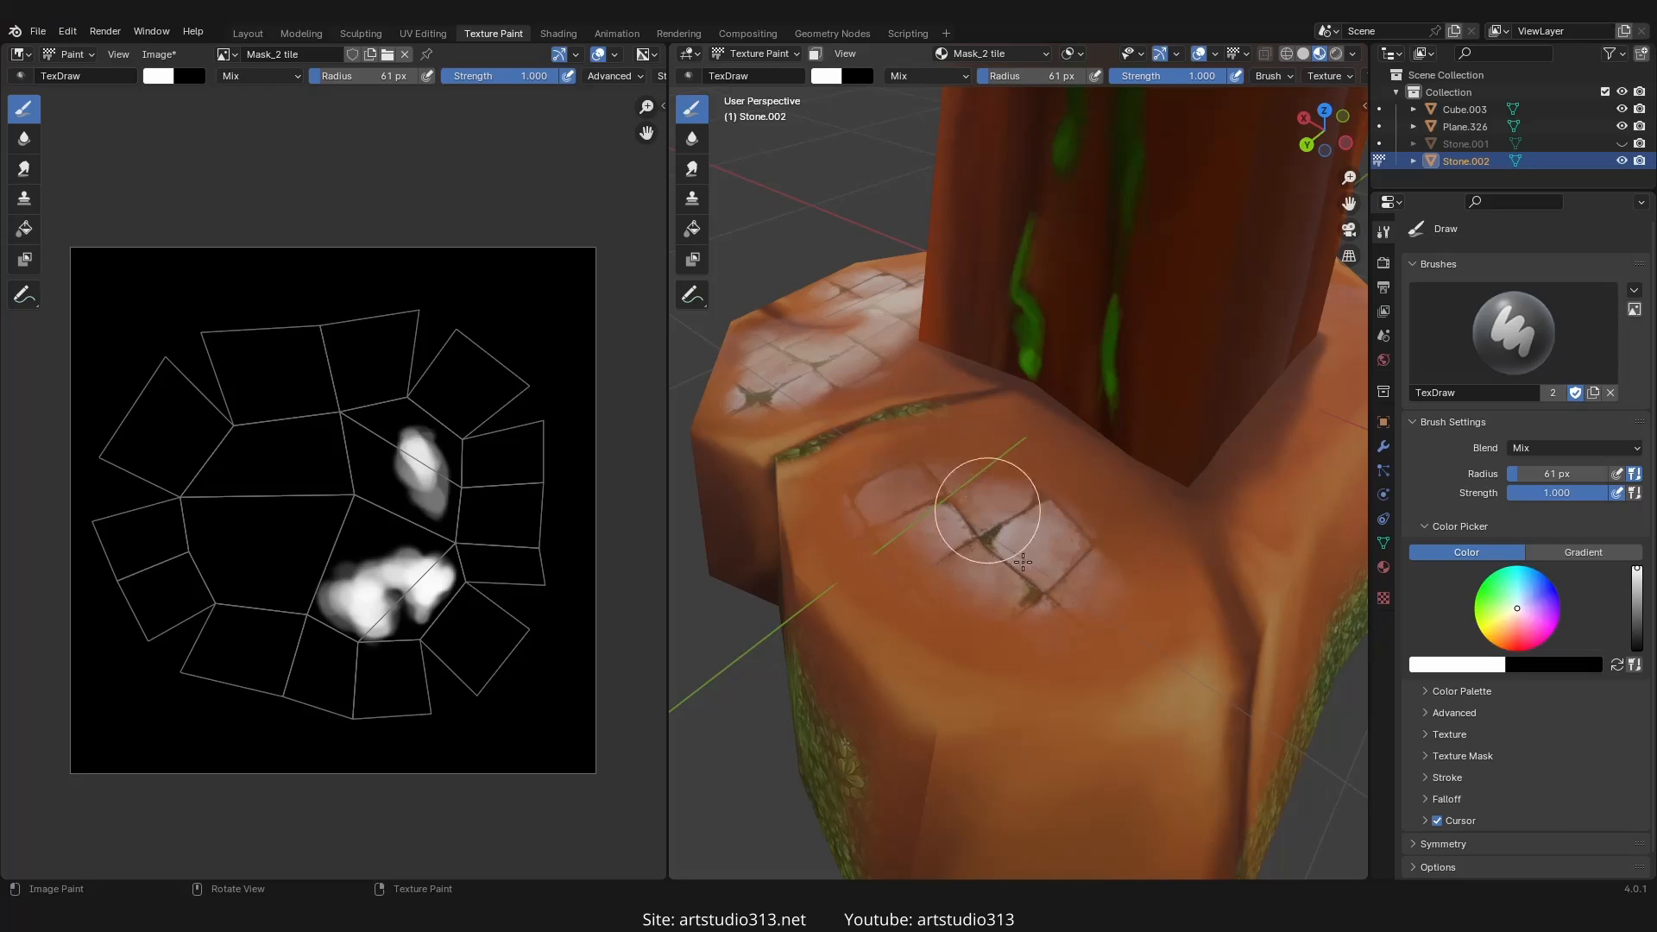
# - Paint another white tile patch on the stone's far side near the post's base and extend it along the adjoining section
pyautogui.moveTo(973, 529); pyautogui.dragTo(1060, 699, button='middle')
pyautogui.moveTo(1060, 699)
pyautogui.mouseDown()
pyautogui.moveTo(1044, 728)
pyautogui.moveTo(855, 699)
pyautogui.moveTo(809, 574)
pyautogui.mouseUp()
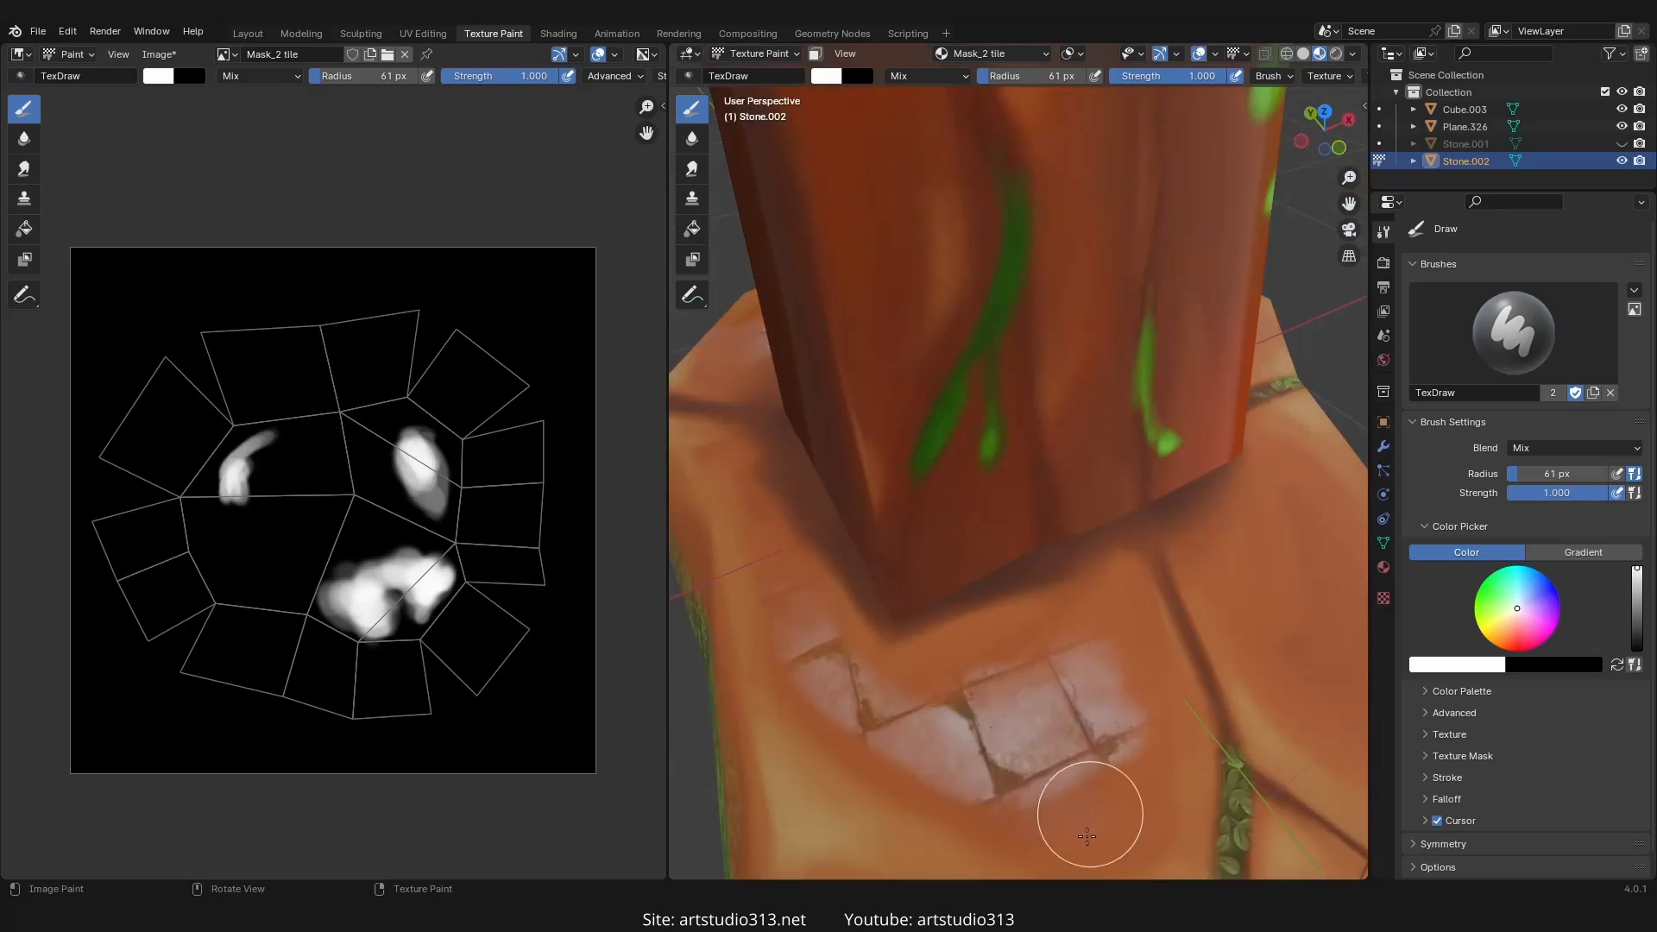
pyautogui.moveTo(1086, 836); pyautogui.dragTo(1072, 809)
pyautogui.moveTo(1104, 750)
pyautogui.mouseDown()
pyautogui.moveTo(1144, 789)
pyautogui.moveTo(1040, 626)
pyautogui.moveTo(937, 686)
pyautogui.moveTo(937, 787)
pyautogui.mouseUp()
pyautogui.moveTo(967, 690)
pyautogui.keyDown('ctrl'); pyautogui.mouseDown(button='middle')
pyautogui.moveTo(1010, 768)
pyautogui.moveTo(932, 639)
pyautogui.moveTo(1117, 667)
pyautogui.mouseUp(button='middle'); pyautogui.keyUp('ctrl')
pyautogui.moveTo(1219, 617)
pyautogui.mouseDown()
pyautogui.moveTo(1147, 637)
pyautogui.moveTo(1150, 608)
pyautogui.moveTo(877, 529)
pyautogui.moveTo(854, 492)
pyautogui.mouseUp()
# - Fill the remaining gap between the two halves of the large tile patch with white
pyautogui.moveTo(854, 492)
pyautogui.mouseDown(button='middle')
pyautogui.moveTo(992, 552)
pyautogui.moveTo(1147, 573)
pyautogui.moveTo(1209, 528)
pyautogui.moveTo(1072, 536)
pyautogui.mouseUp(button='middle')
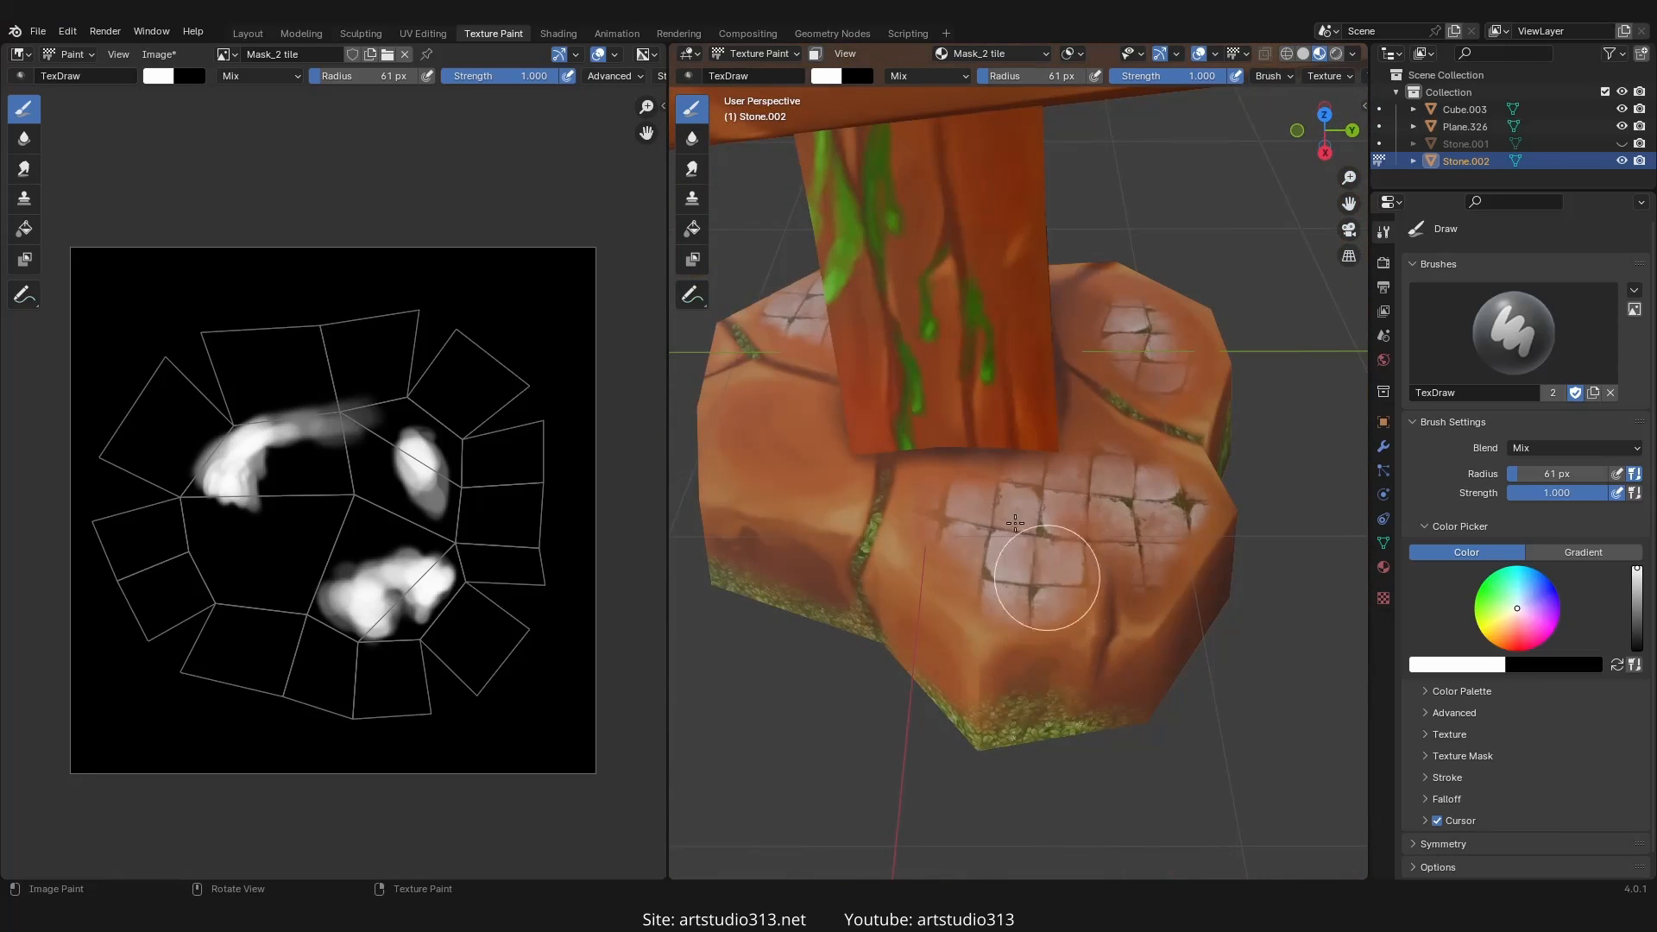
pyautogui.moveTo(1015, 522)
pyautogui.mouseDown()
pyautogui.moveTo(1099, 493)
pyautogui.moveTo(1126, 516)
pyautogui.moveTo(1044, 509)
pyautogui.mouseUp()
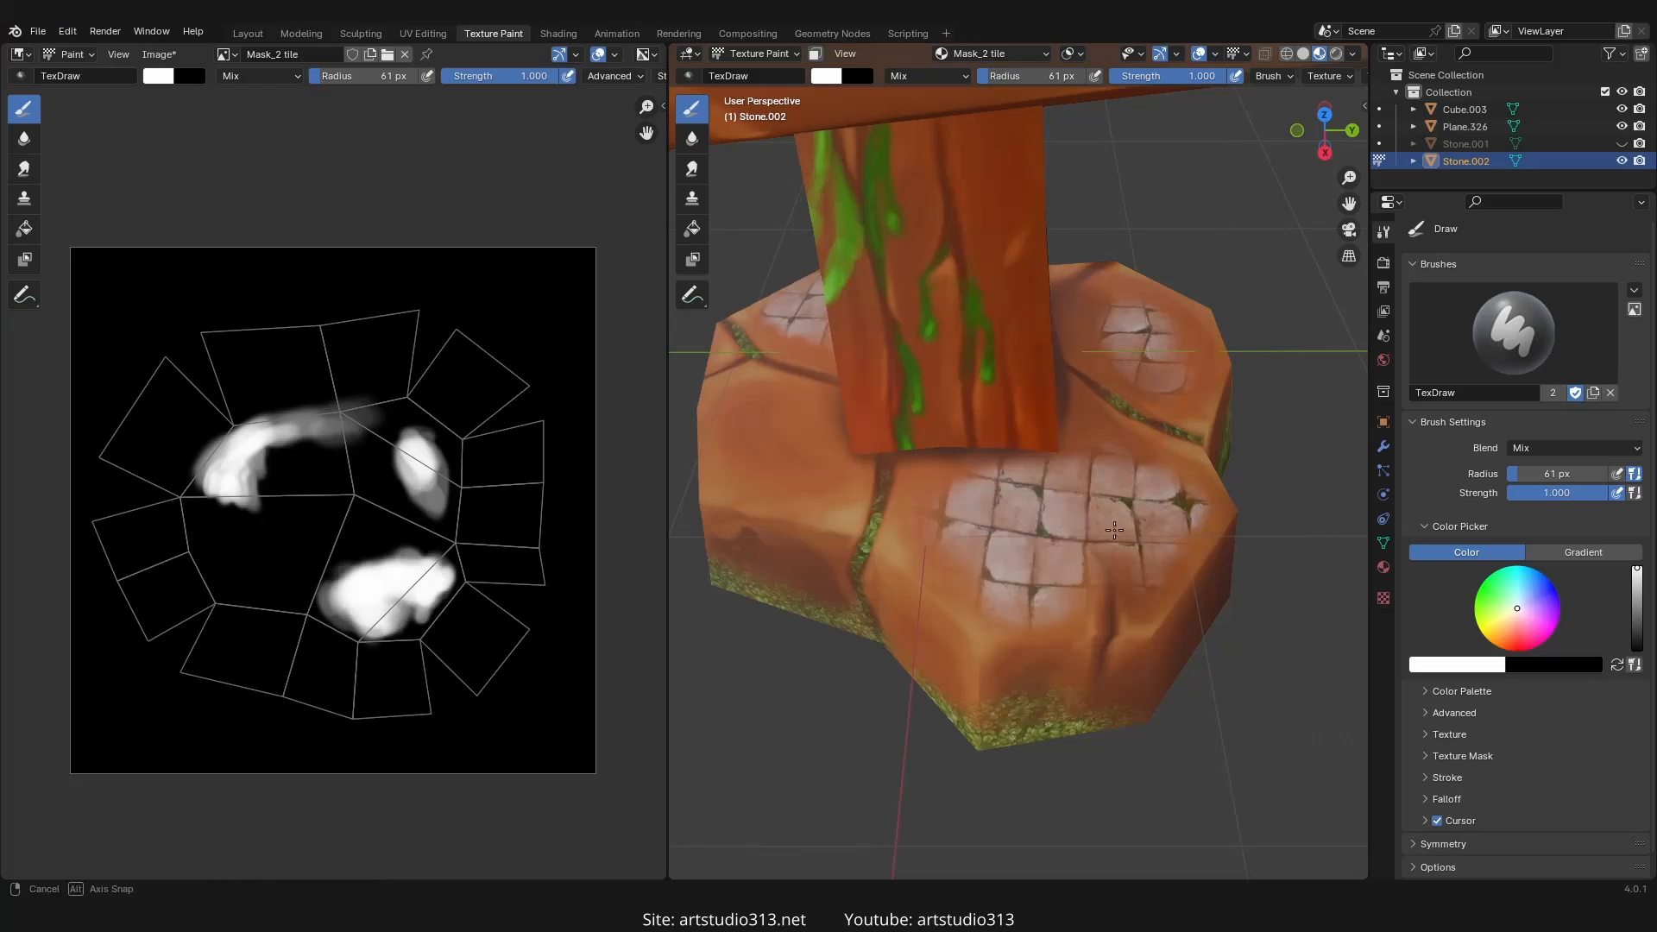
pyautogui.moveTo(1045, 509)
pyautogui.mouseDown(button='middle')
pyautogui.moveTo(1036, 555)
pyautogui.moveTo(1184, 405)
pyautogui.moveTo(925, 554)
pyautogui.moveTo(876, 634)
pyautogui.moveTo(1062, 527)
pyautogui.mouseUp(button='middle')
pyautogui.keyDown('ctrl'); pyautogui.moveTo(1035, 682); pyautogui.dragTo(1031, 573, button='middle'); pyautogui.keyUp('ctrl')
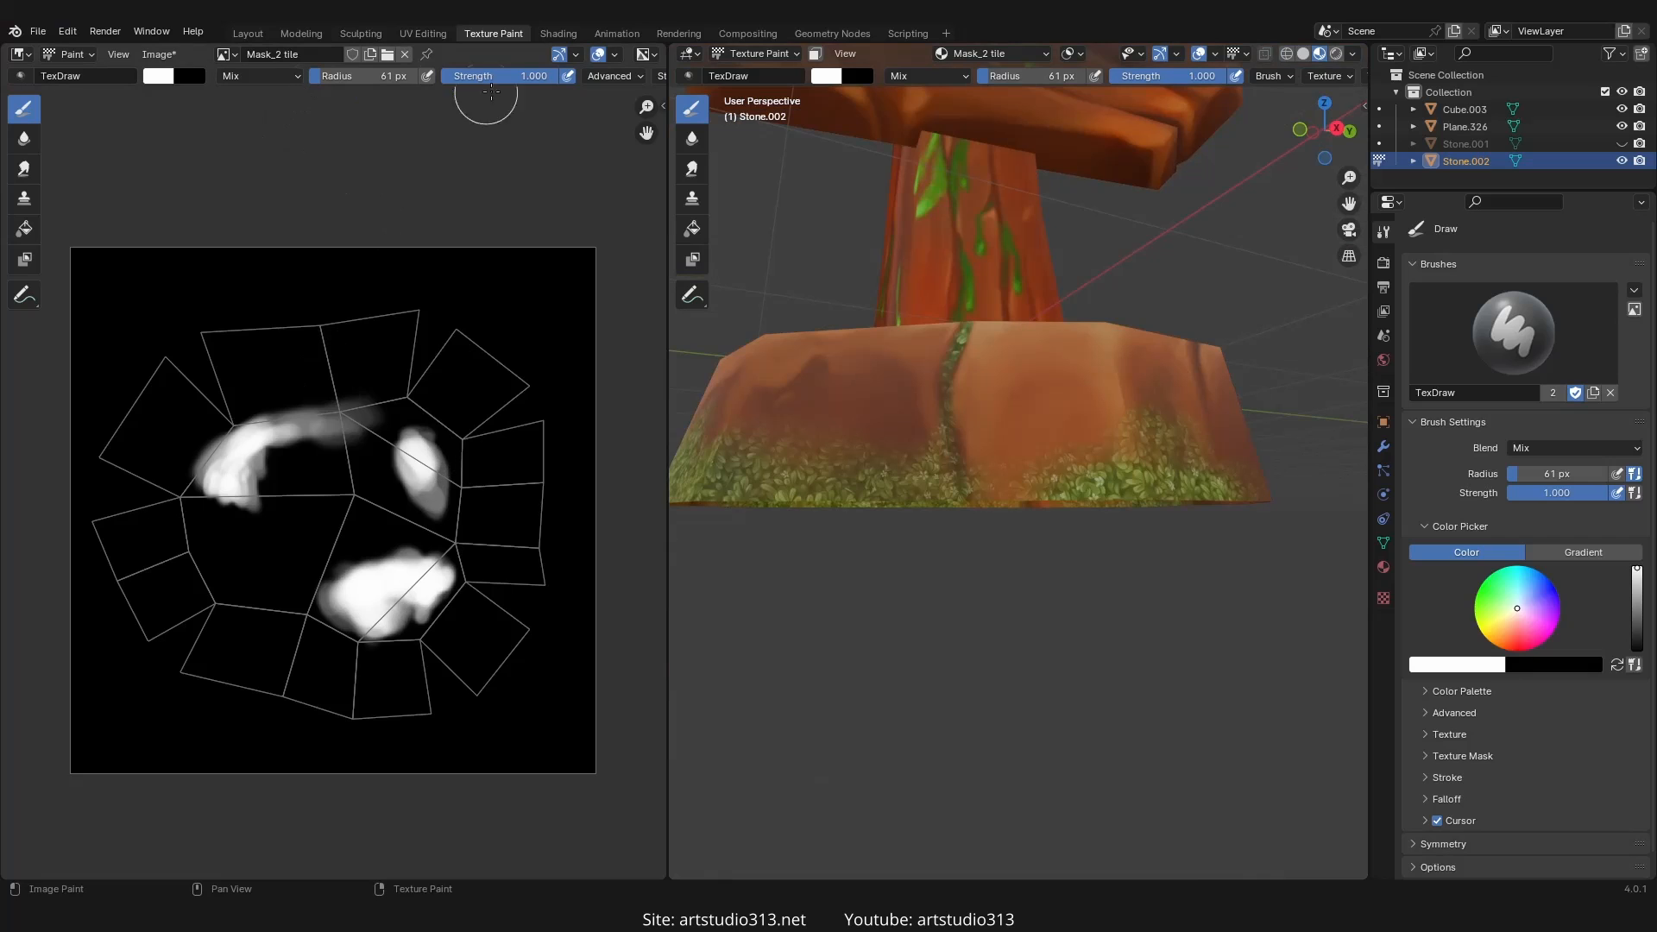
# - Save the painted mask as a PNG named Mask_2 tile.png and switch to the Shading workspace
pyautogui.hotkey('shift', 'alt', 's')
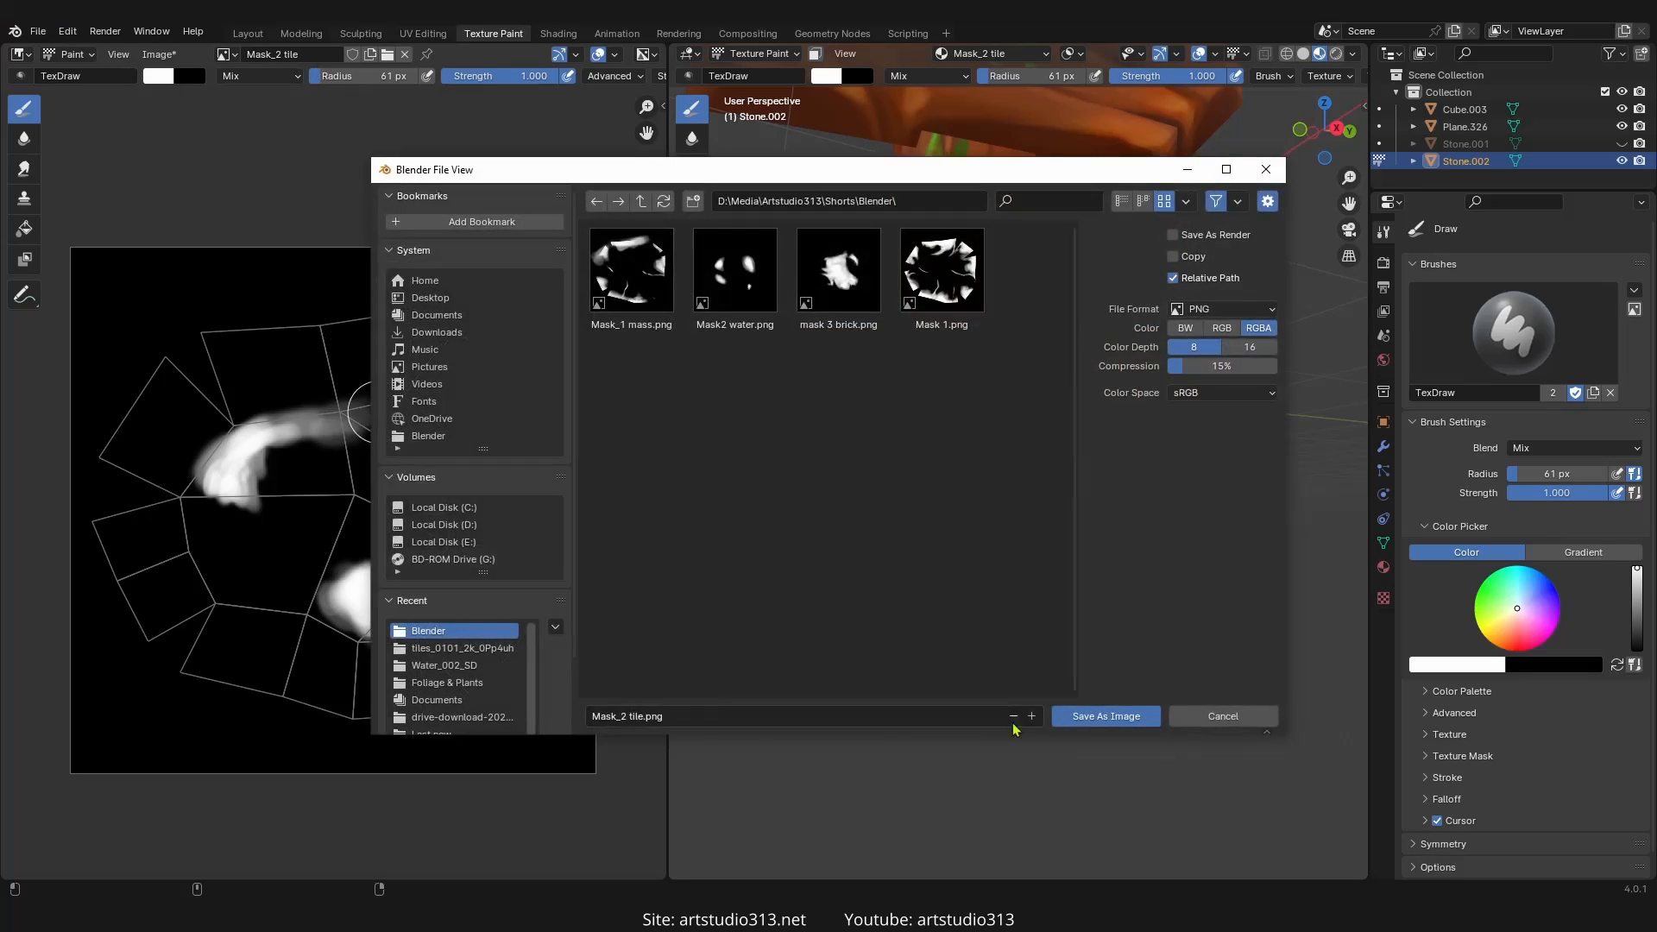
pyautogui.click(1084, 719)
pyautogui.click(558, 34)
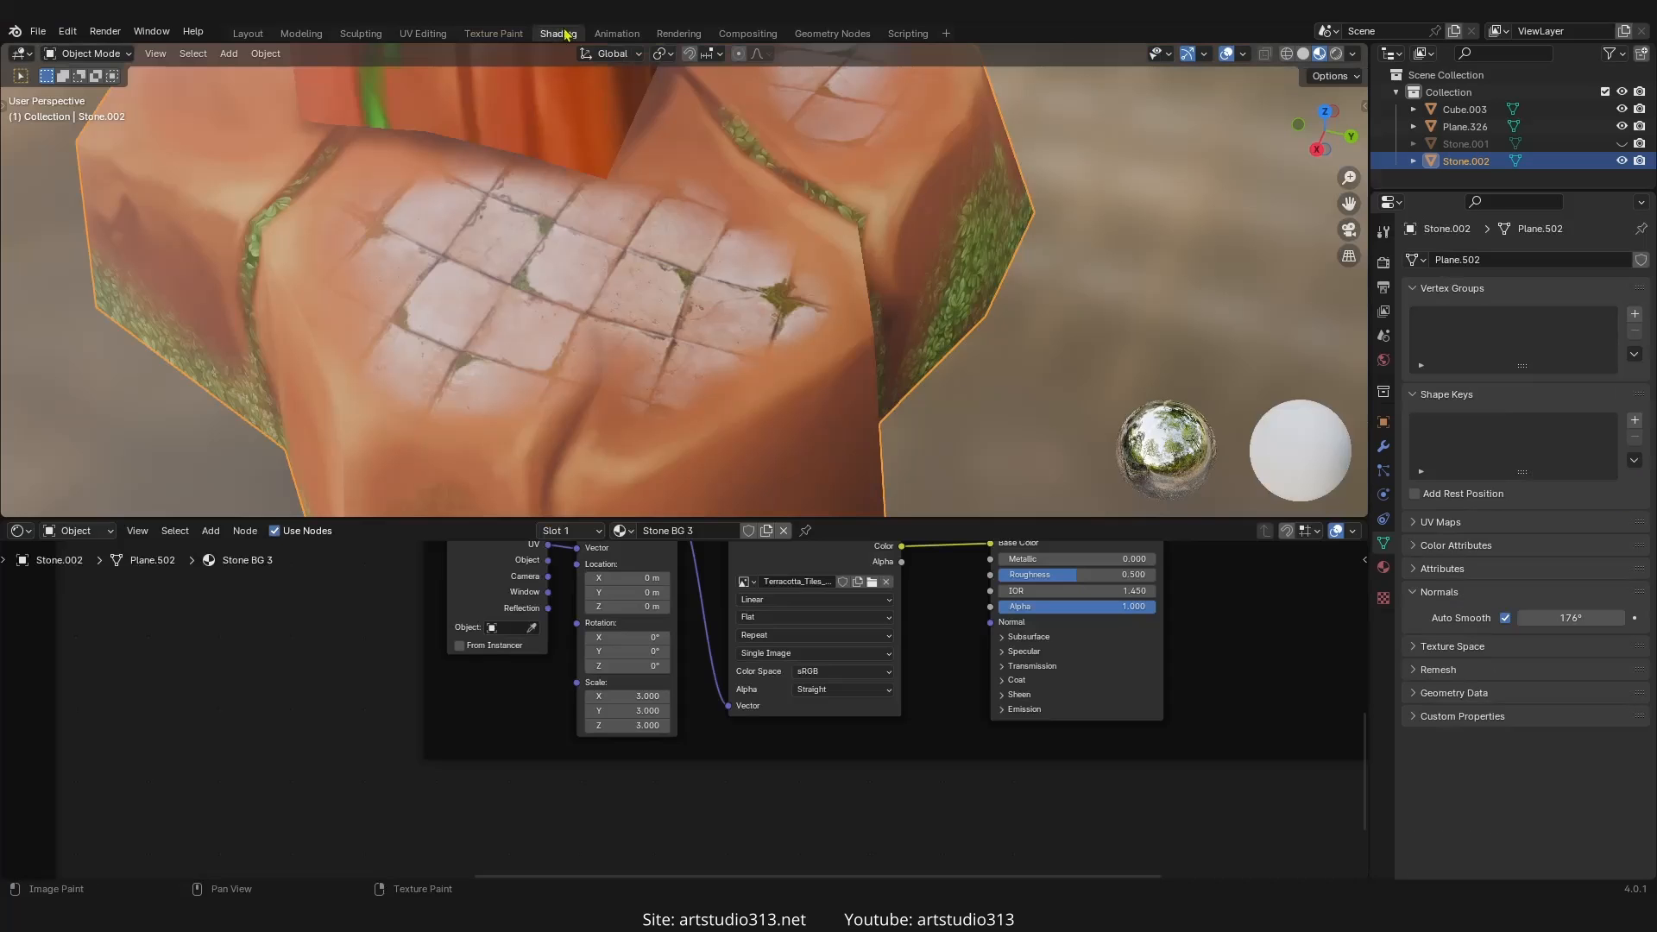
# - Examine the material's full node tree and the tiled stone from different distances in the preview
pyautogui.scroll(-14, 822, 677)
pyautogui.moveTo(836, 676); pyautogui.dragTo(748, 783, button='middle')
pyautogui.moveTo(747, 783)
pyautogui.keyDown('ctrl'); pyautogui.mouseDown(button='middle')
pyautogui.moveTo(792, 715)
pyautogui.moveTo(772, 768)
pyautogui.mouseUp(button='middle'); pyautogui.keyUp('ctrl')
pyautogui.scroll(-9, 669, 220)
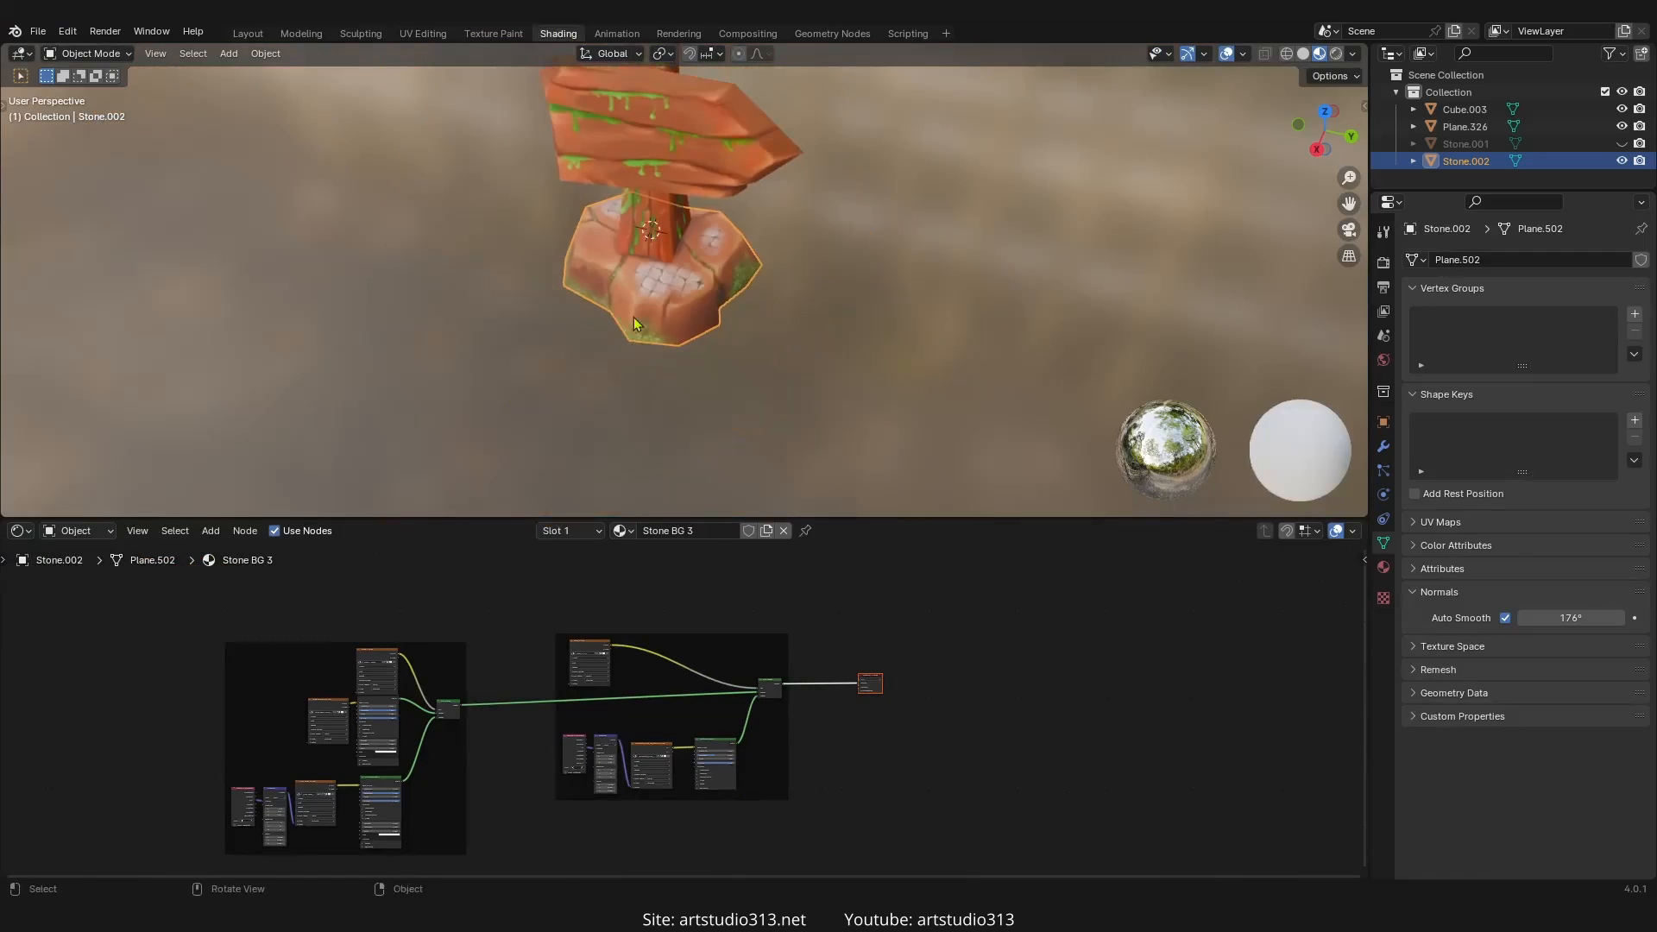
pyautogui.moveTo(624, 384); pyautogui.dragTo(739, 272, button='middle')
pyautogui.scroll(5, 686, 330)
pyautogui.scroll(1, 737, 278)
pyautogui.keyDown('ctrl'); pyautogui.moveTo(794, 740); pyautogui.dragTo(663, 732, button='middle'); pyautogui.keyUp('ctrl')
# - Add a Principled BSDF node beyond the framed groups and move the Material Output farther out to make room for another layer
pyautogui.hotkey('shift', 'a')
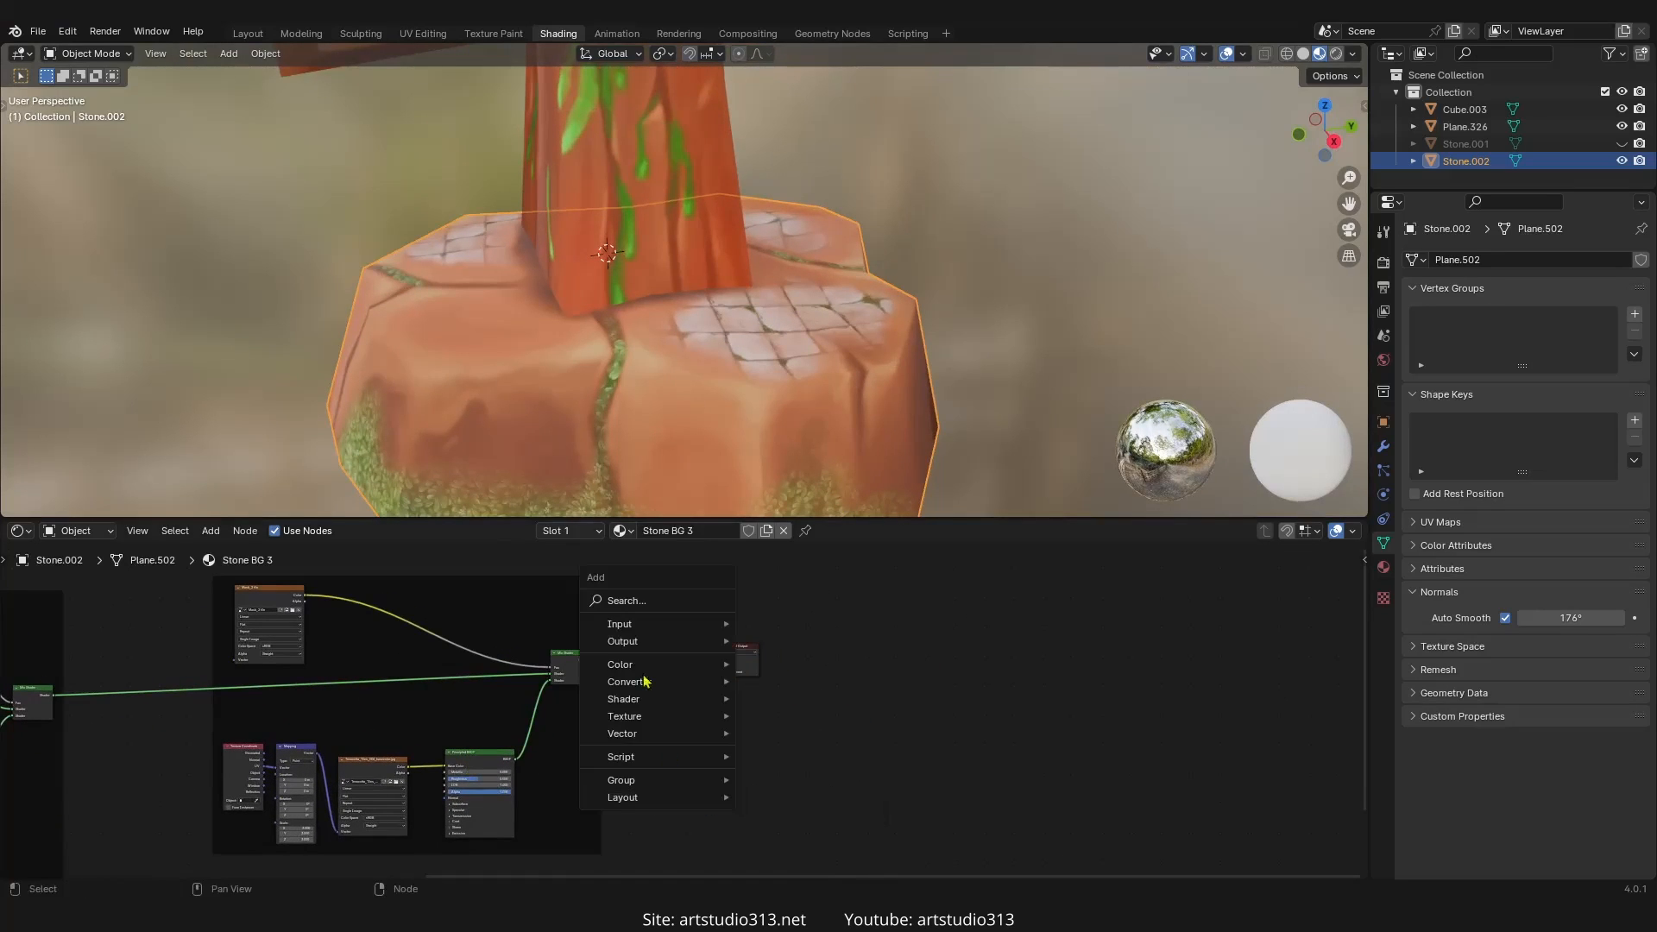
pyautogui.click(664, 605)
pyautogui.write('pr')
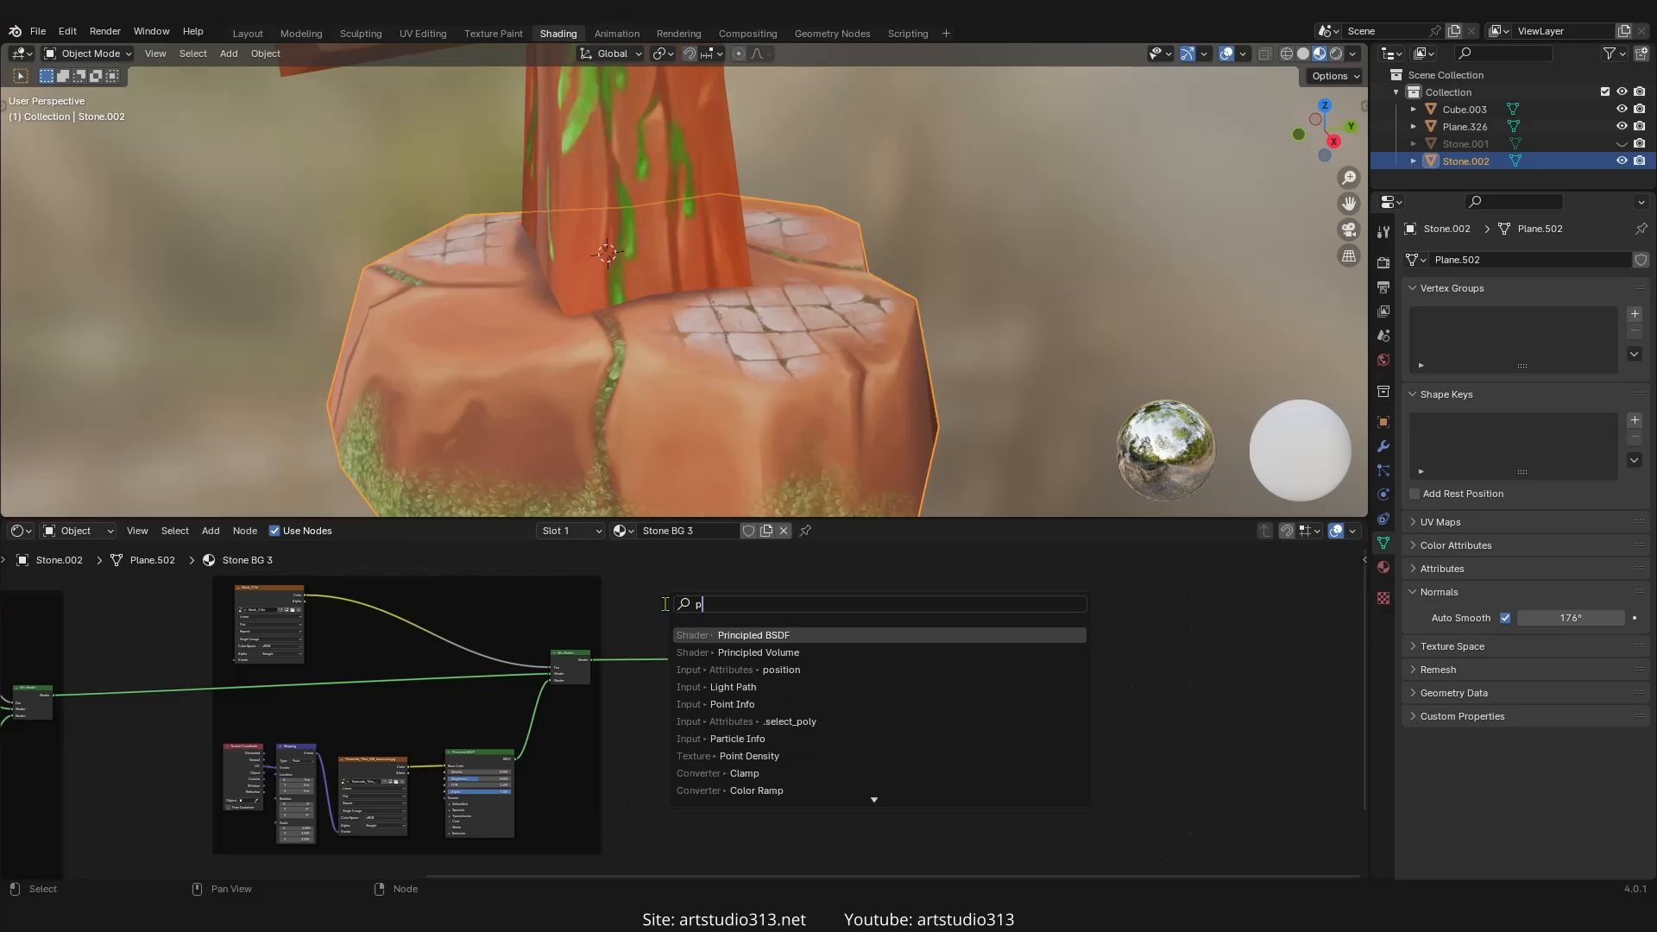
pyautogui.click(734, 635)
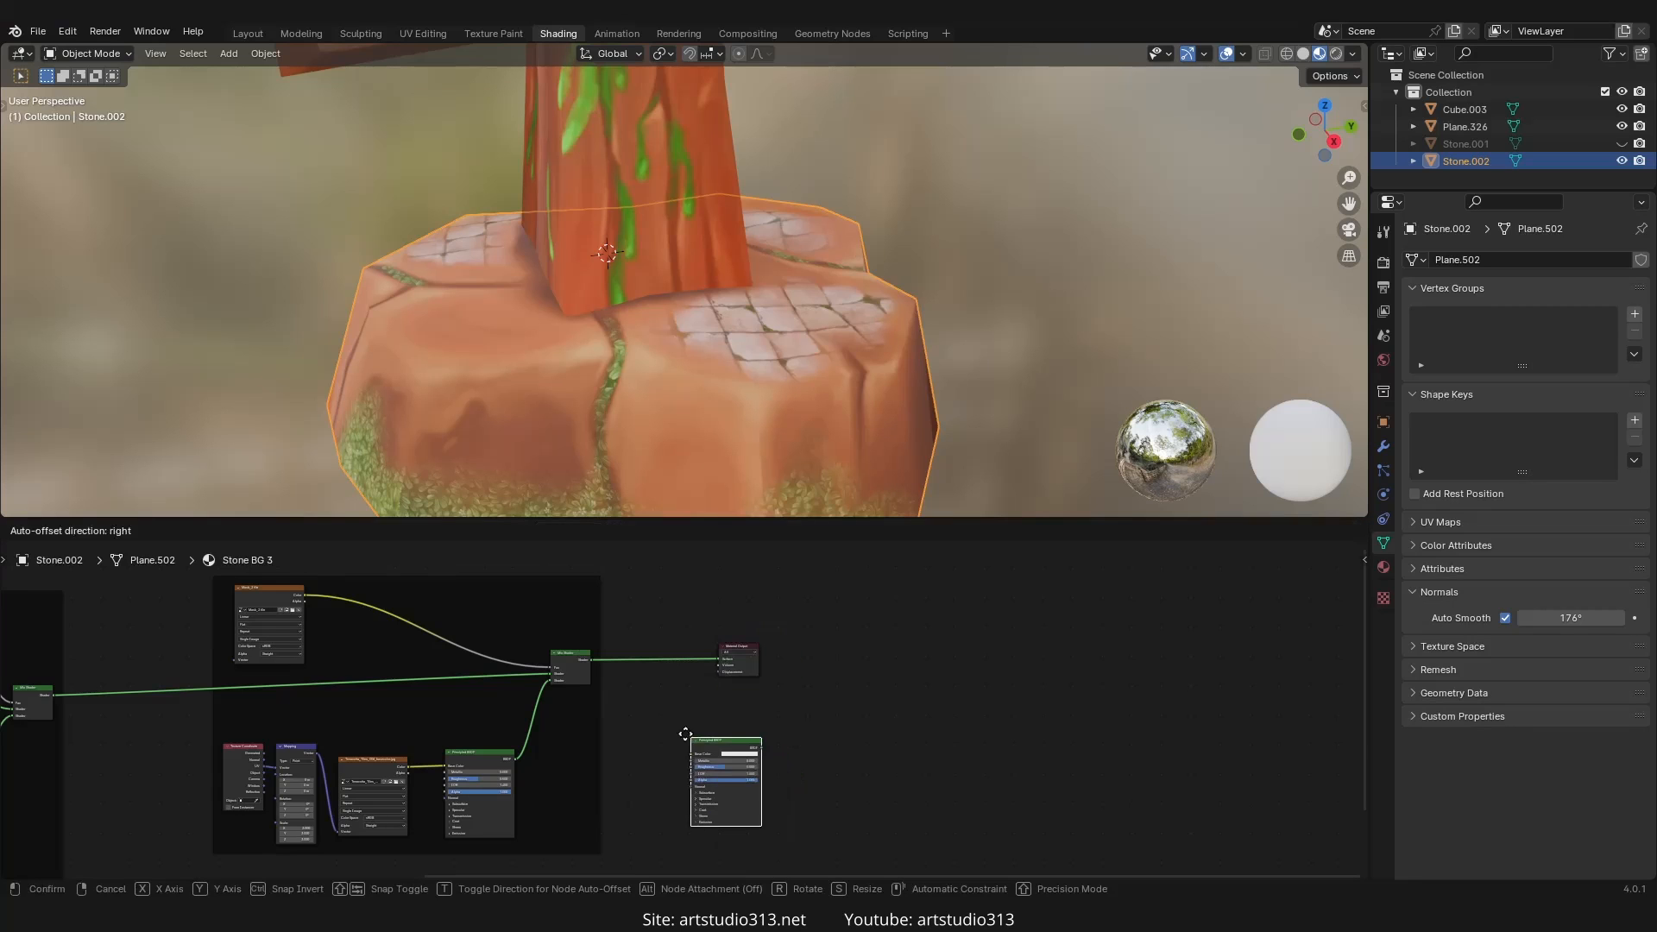
pyautogui.click(894, 683)
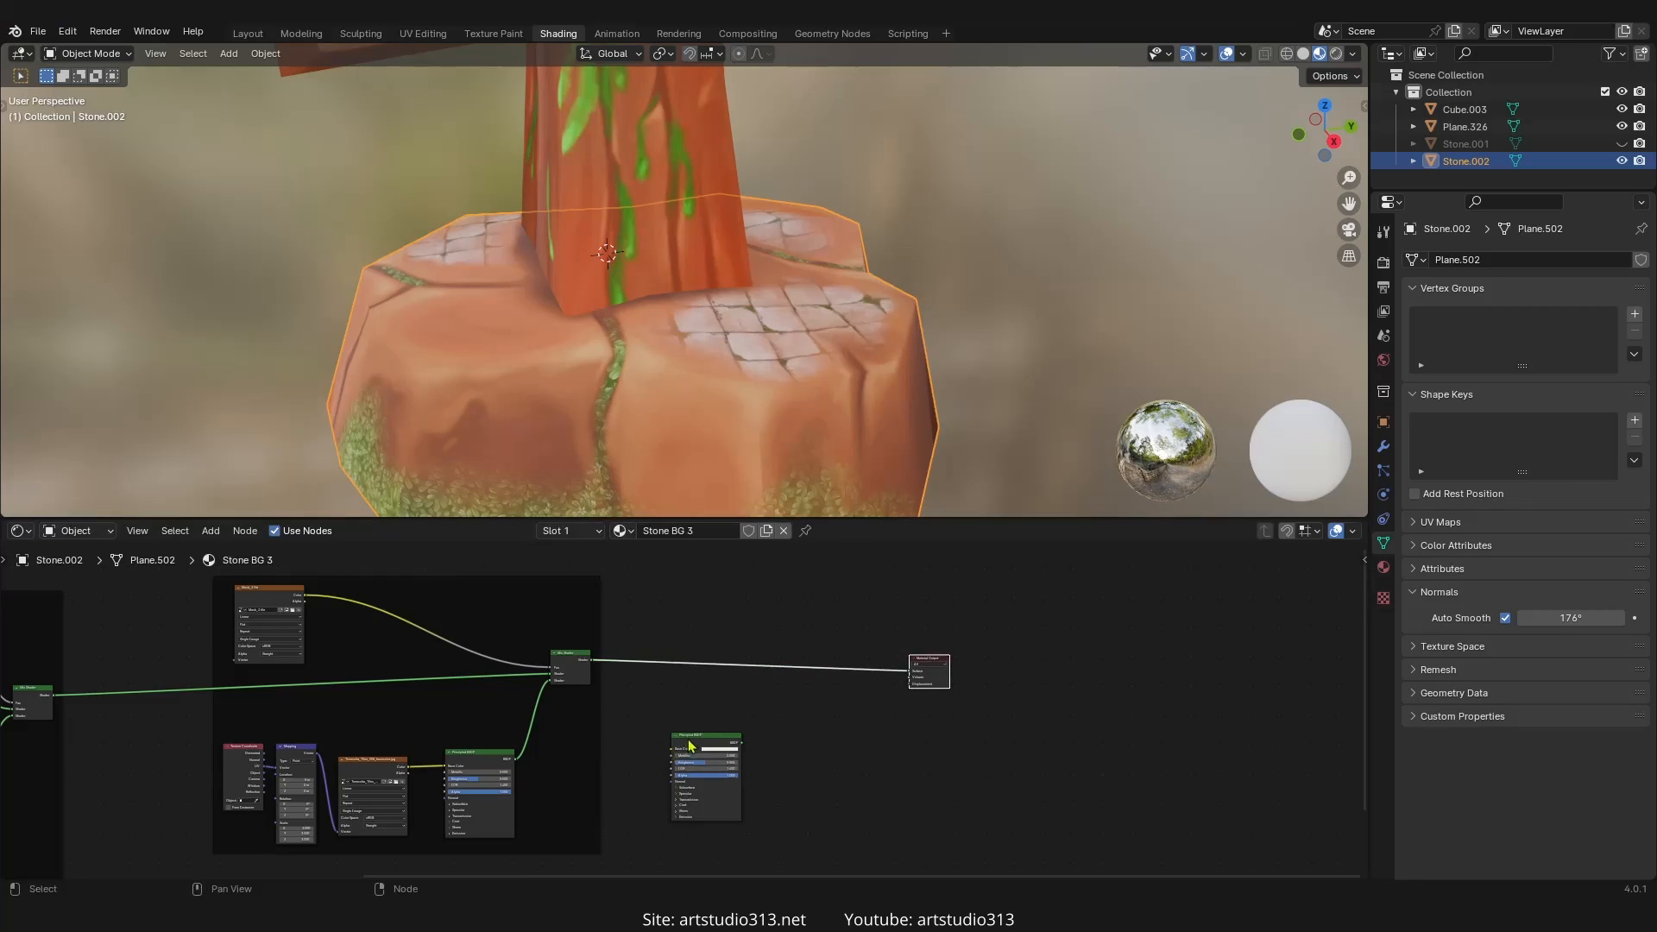
pyautogui.moveTo(690, 745); pyautogui.dragTo(835, 754)
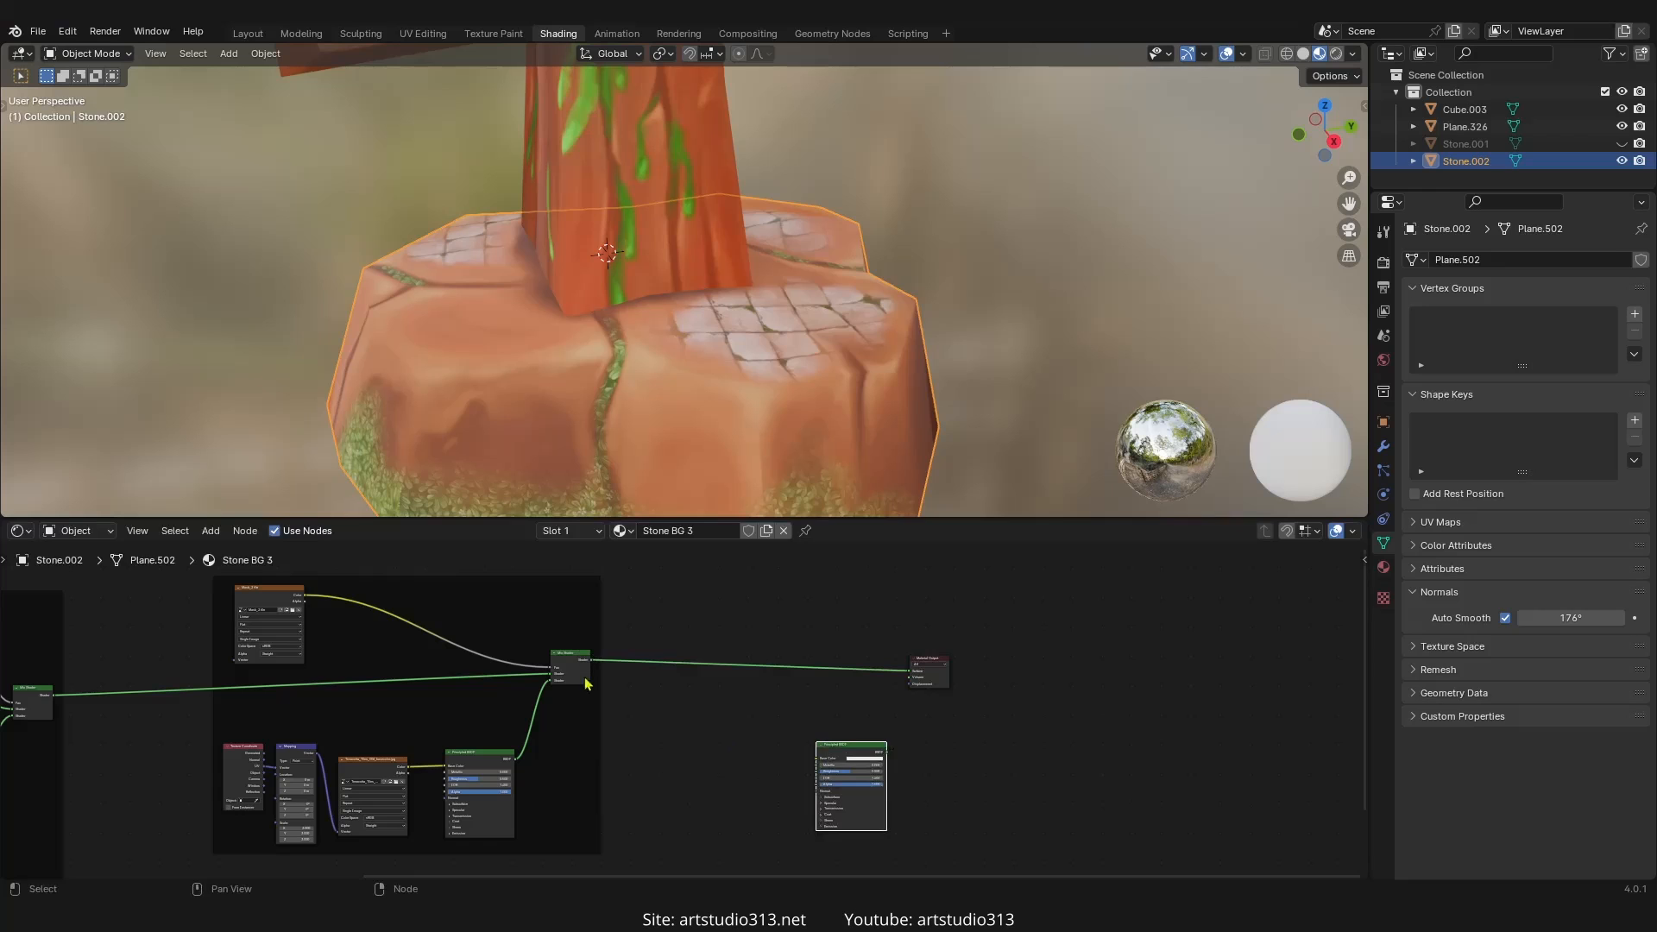
# - Examine the tile mask's image texture node and the overall layout of the two framed node groups
pyautogui.click(275, 583)
pyautogui.click(273, 589)
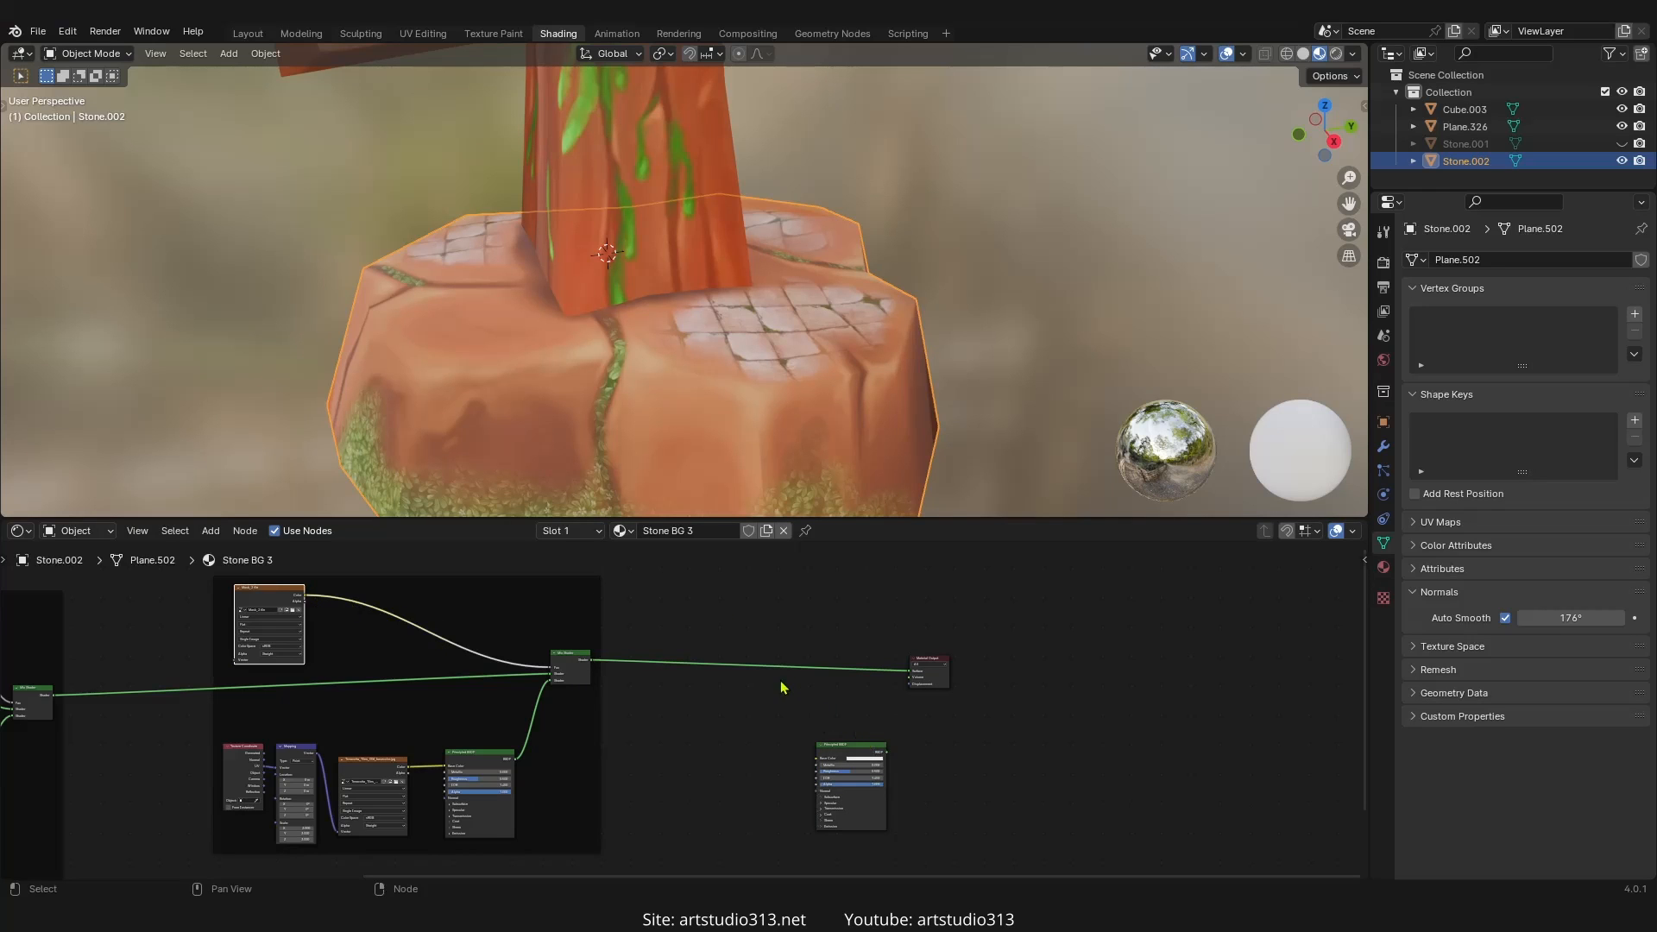
pyautogui.scroll(-3, 733, 716)
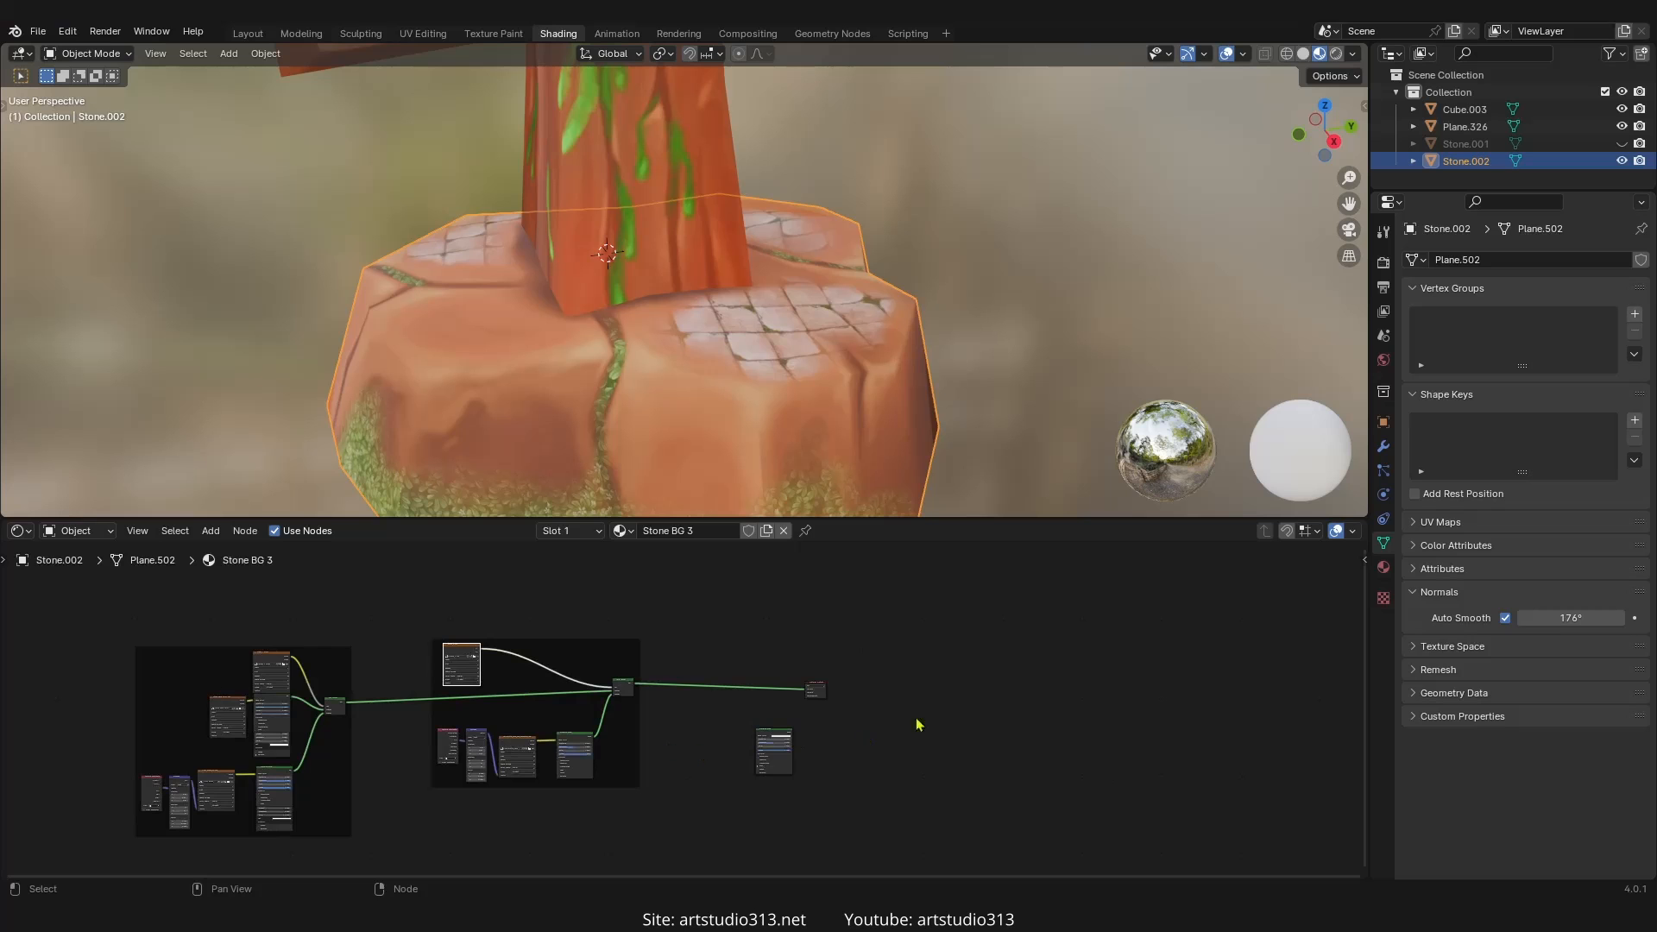
pyautogui.scroll(-2, 771, 749)
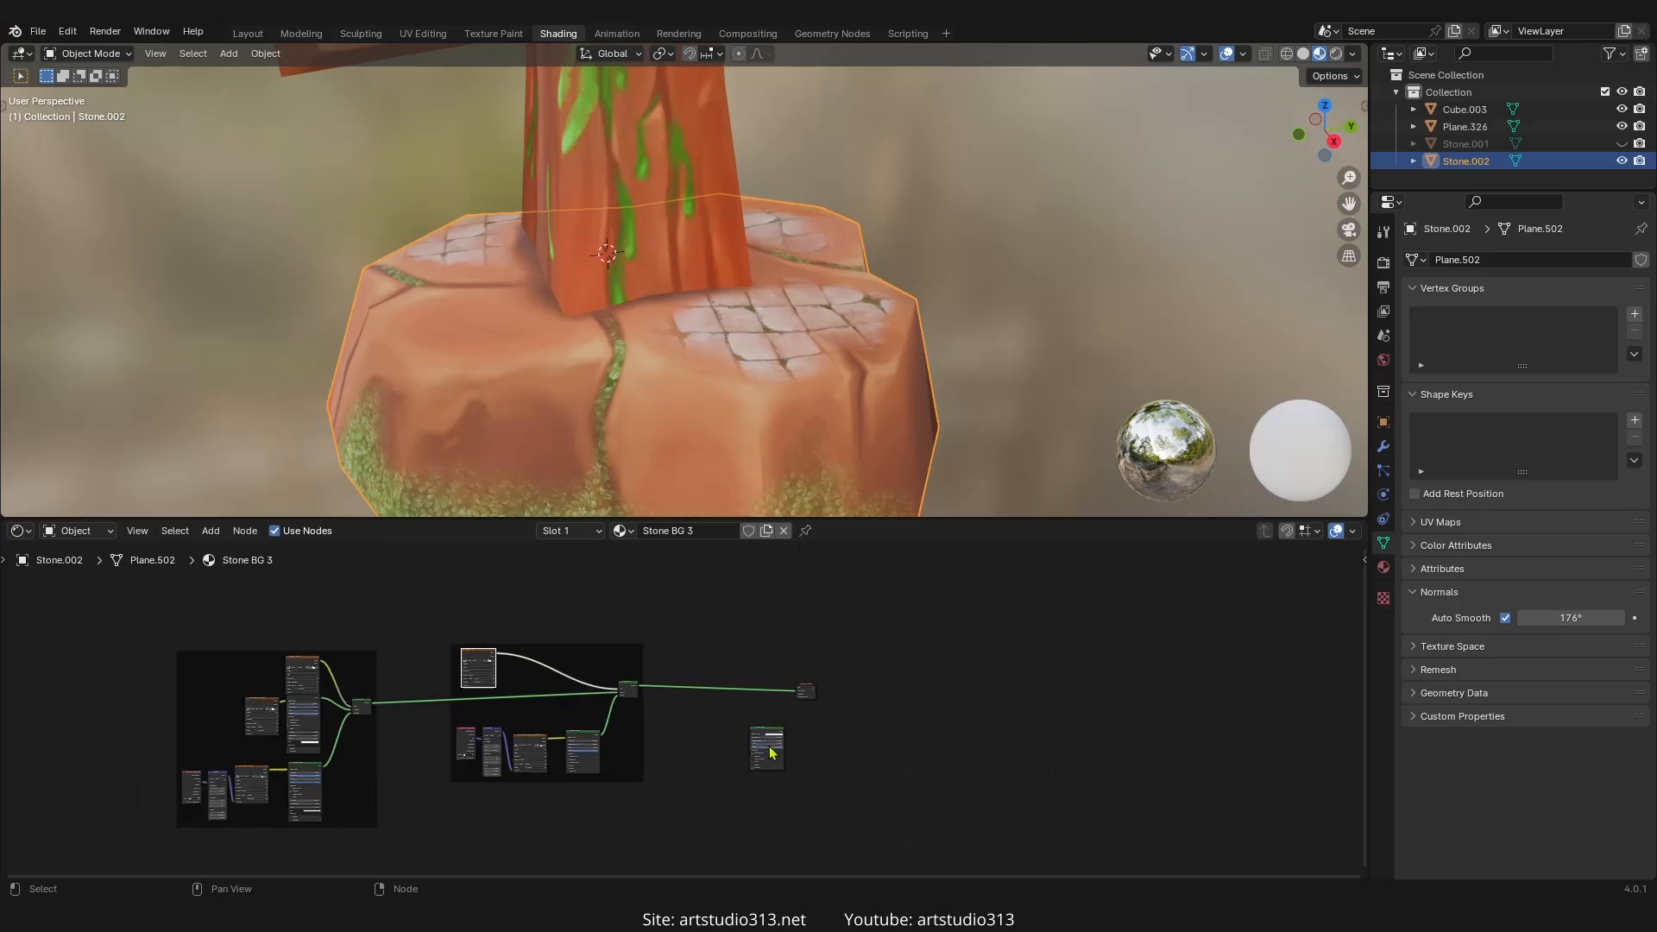
pyautogui.scroll(3, 579, 730)
pyautogui.moveTo(598, 723); pyautogui.dragTo(725, 723, button='middle')
pyautogui.scroll(-1, 728, 378)
# - Maximize the 3D viewport and inspect the finished signpost and its grass and tile textured stone base from several angles
pyautogui.moveTo(727, 378); pyautogui.dragTo(754, 343, button='middle')
pyautogui.hotkey('ctrl', 'space')
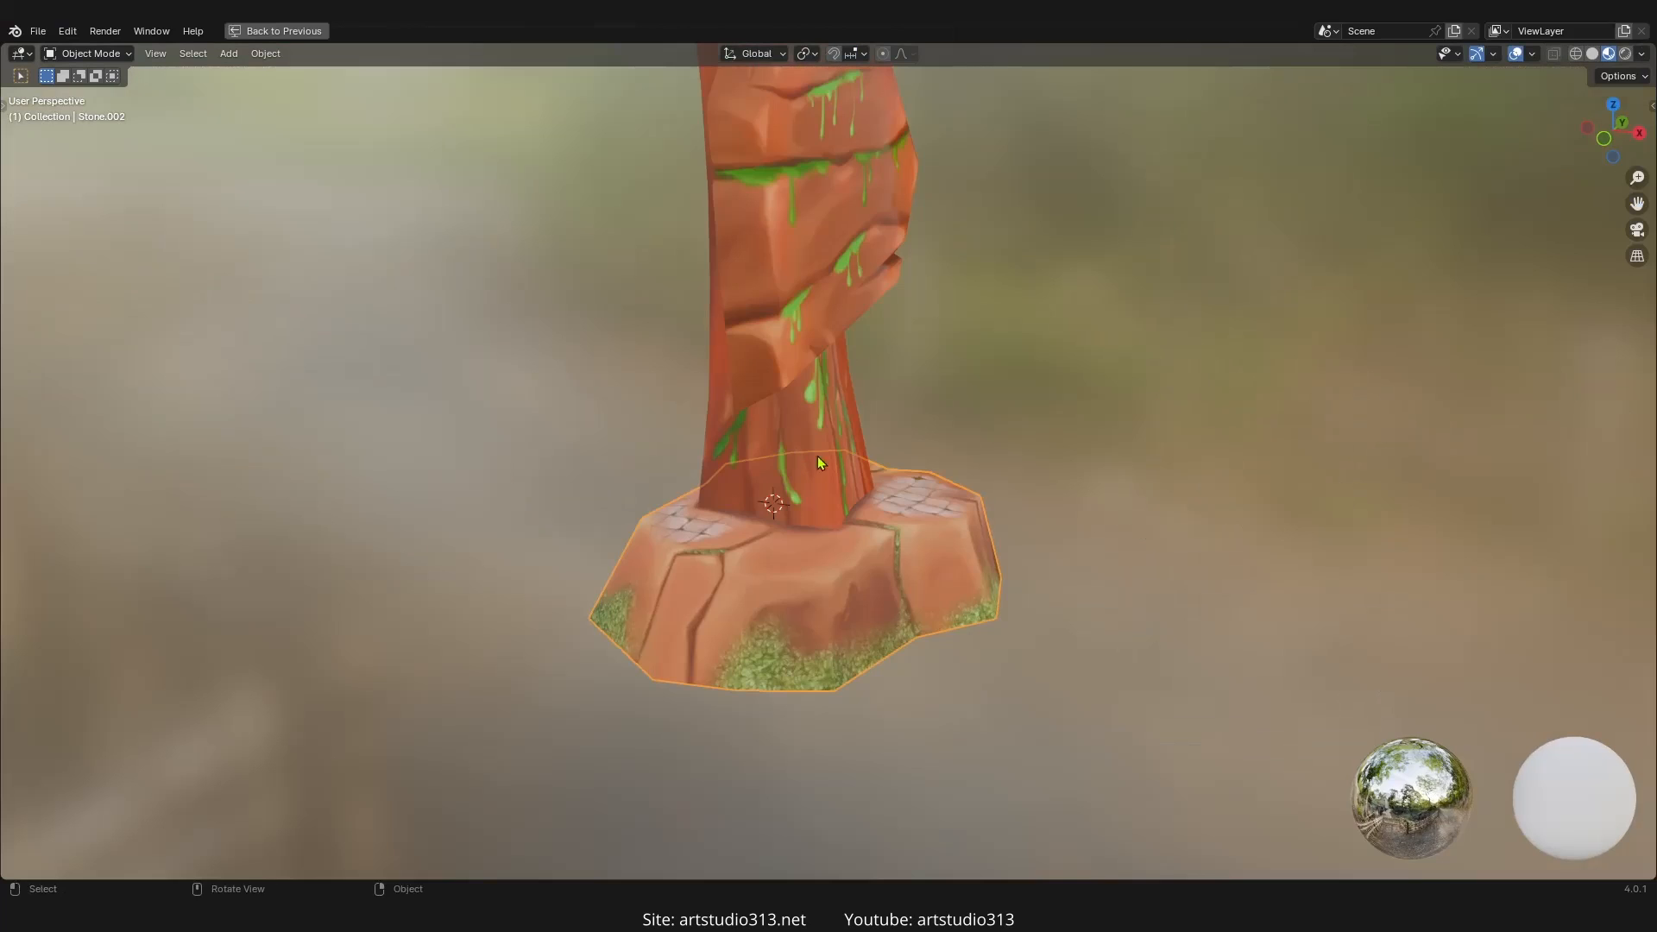
pyautogui.scroll(-4, 816, 456)
pyautogui.moveTo(816, 456); pyautogui.dragTo(873, 395, button='middle')
pyautogui.scroll(2, 873, 395)
pyautogui.keyDown('shift'); pyautogui.moveTo(926, 443); pyautogui.dragTo(899, 418, button='middle'); pyautogui.keyUp('shift')
pyautogui.keyDown('shift'); pyautogui.moveTo(886, 479); pyautogui.dragTo(885, 506, button='middle'); pyautogui.keyUp('shift')
pyautogui.moveTo(886, 514)
pyautogui.keyDown('ctrl'); pyautogui.mouseDown(button='middle')
pyautogui.moveTo(891, 485)
pyautogui.moveTo(913, 481)
pyautogui.moveTo(827, 511)
pyautogui.moveTo(893, 530)
pyautogui.moveTo(971, 520)
pyautogui.moveTo(837, 506)
pyautogui.moveTo(860, 530)
pyautogui.moveTo(879, 508)
pyautogui.mouseUp(button='middle'); pyautogui.keyUp('ctrl')
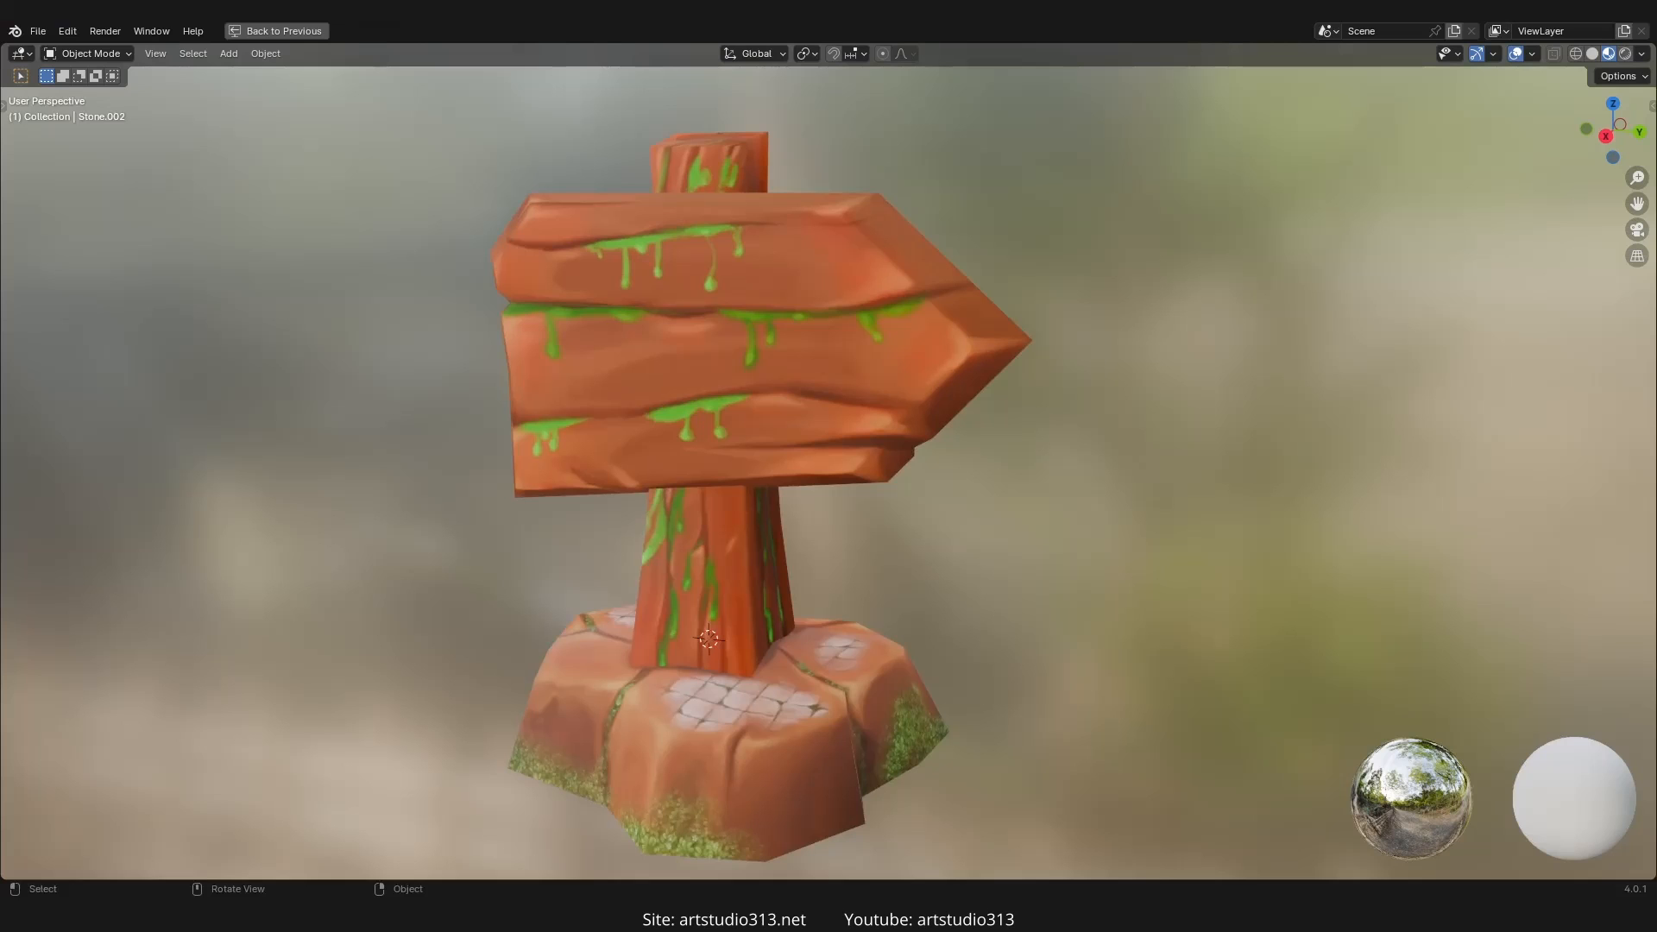
pyautogui.moveTo(501, 512); pyautogui.dragTo(573, 521, button='middle')
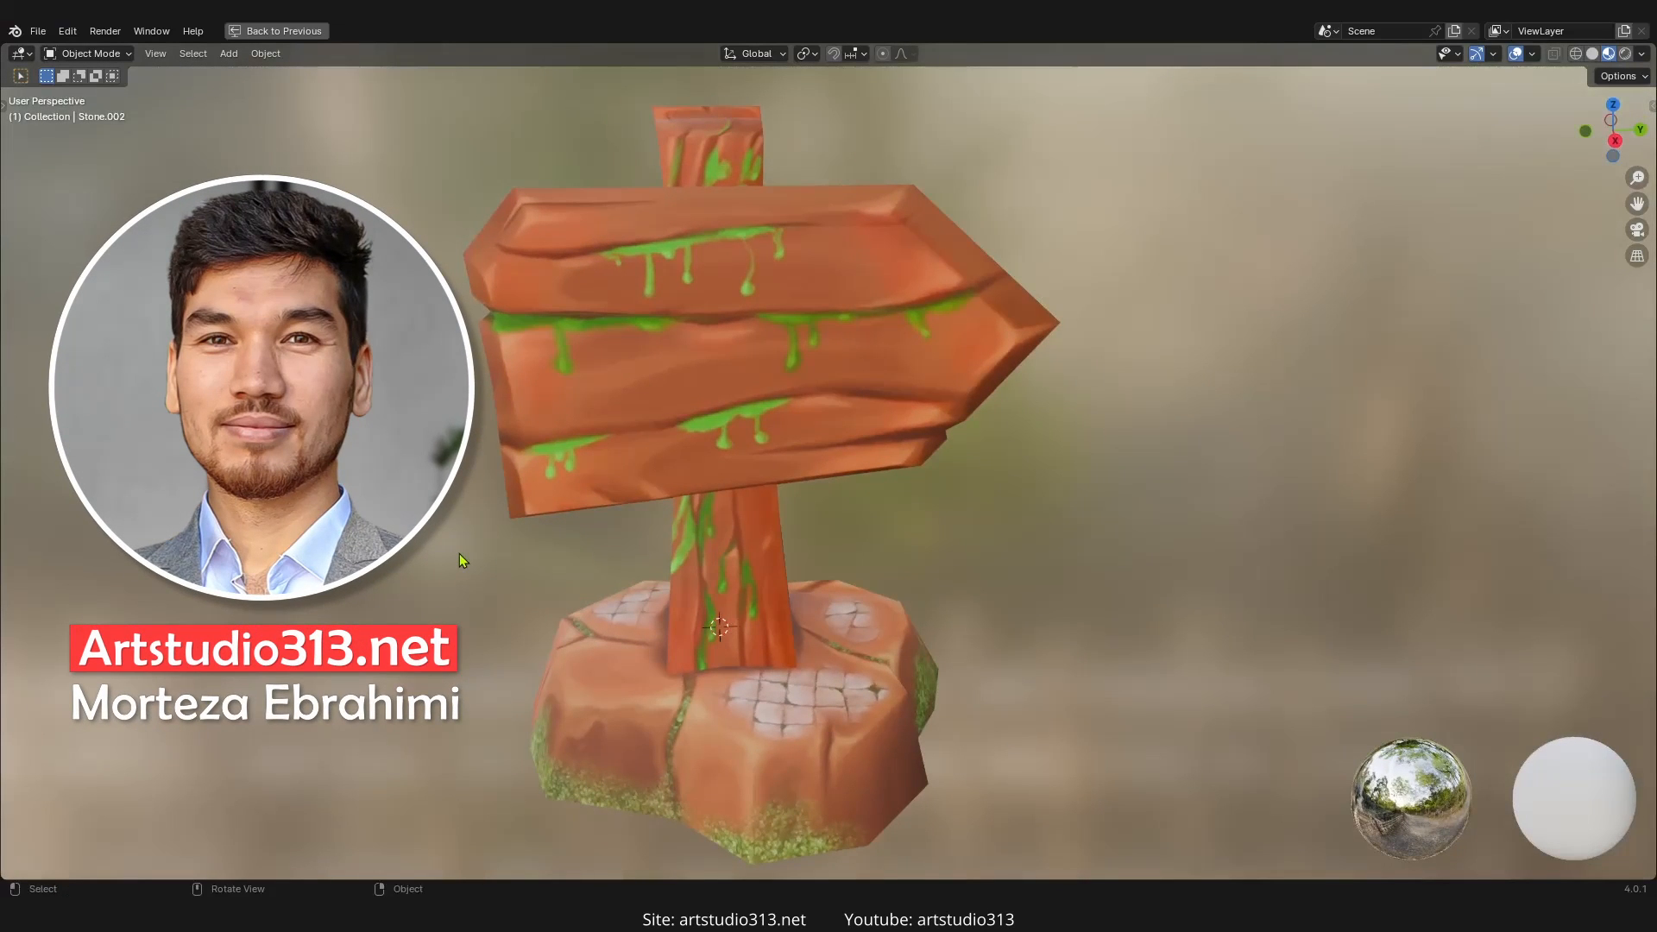
pyautogui.moveTo(459, 553); pyautogui.dragTo(531, 546, button='middle')
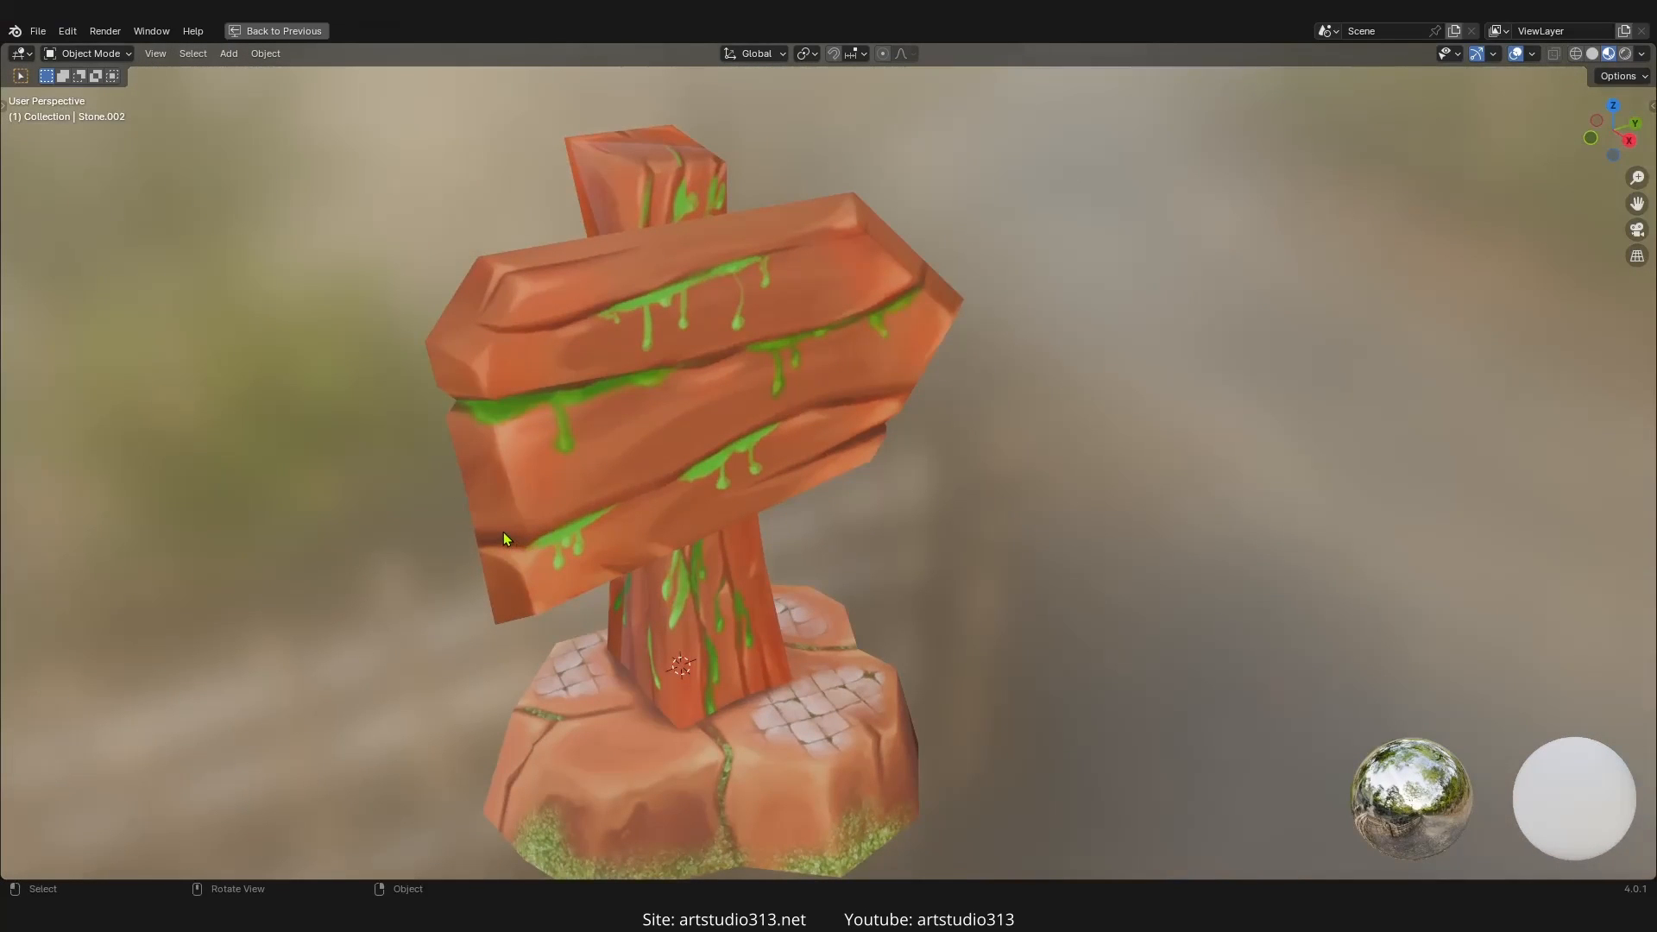
pyautogui.scroll(-2, 571, 563)
pyautogui.moveTo(573, 565); pyautogui.dragTo(582, 530, button='middle')
pyautogui.scroll(1, 554, 562)
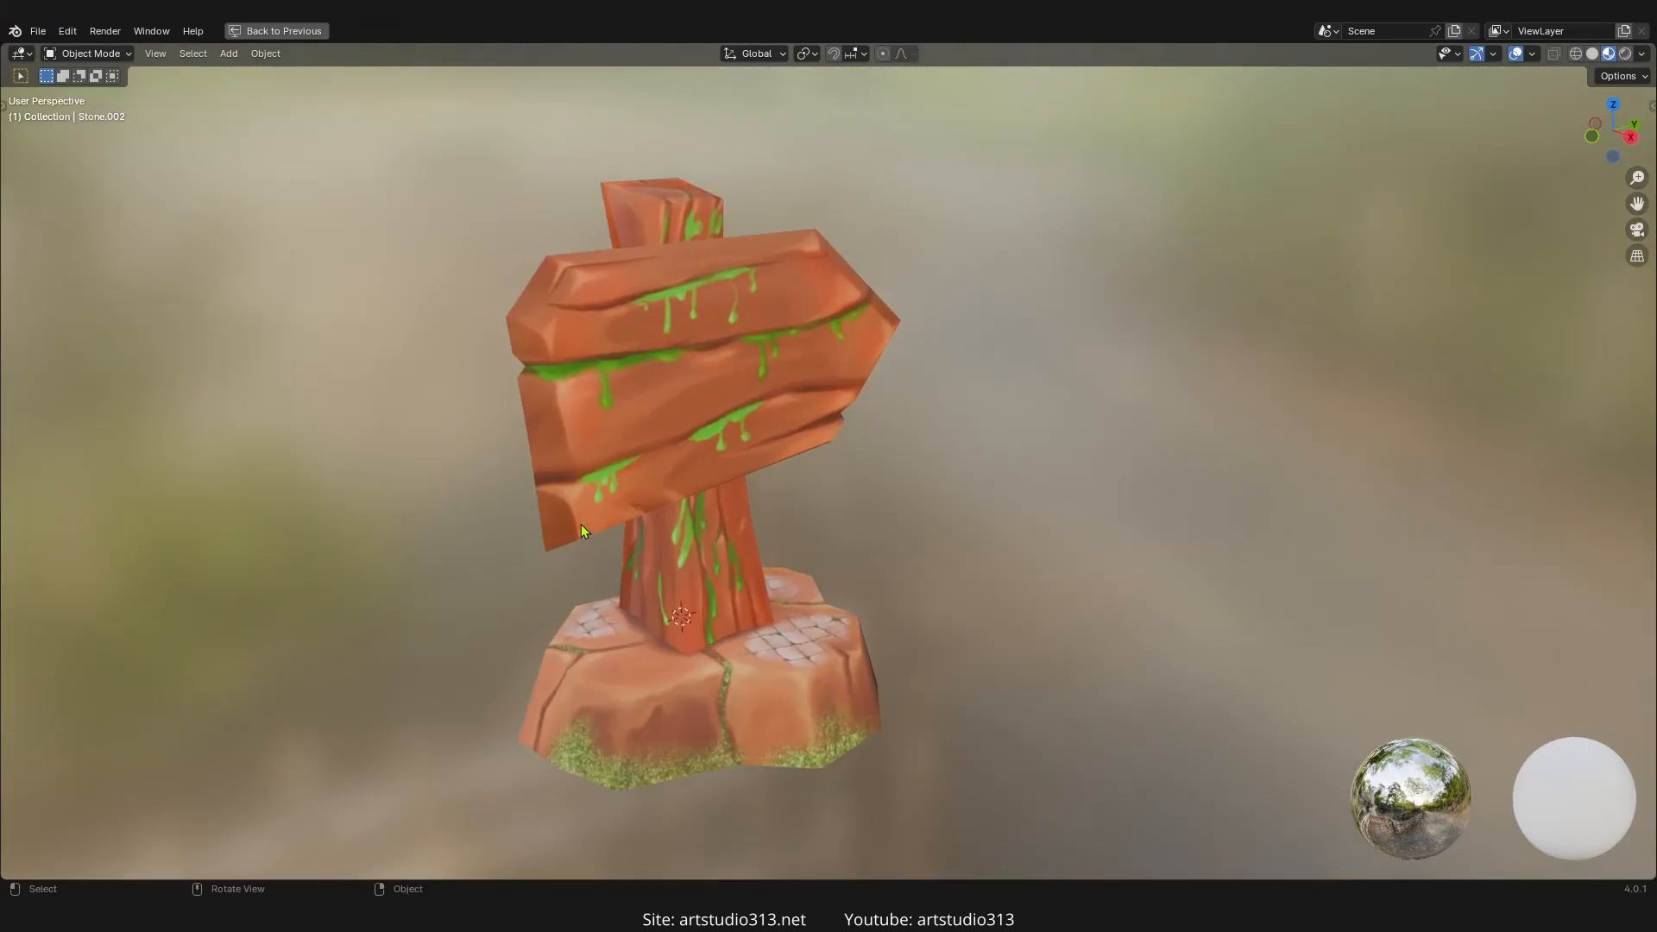